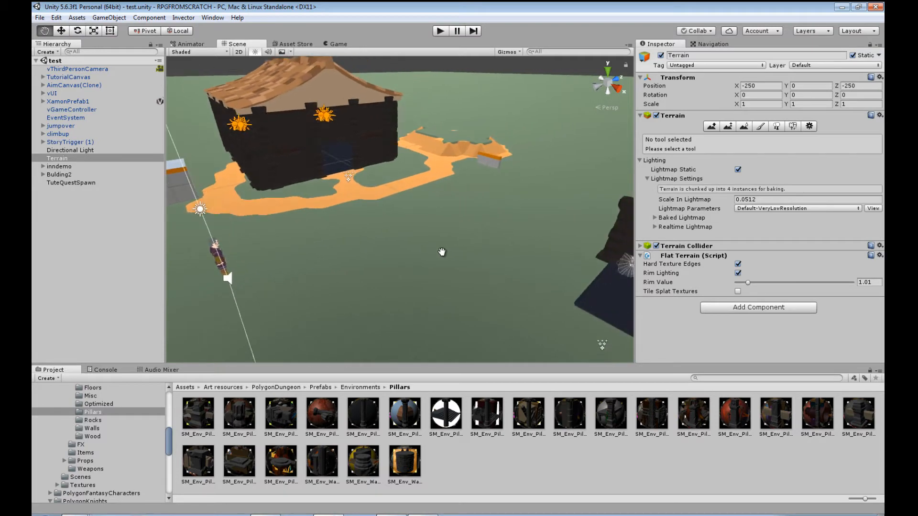
middle_drag(442, 252, 452, 250)
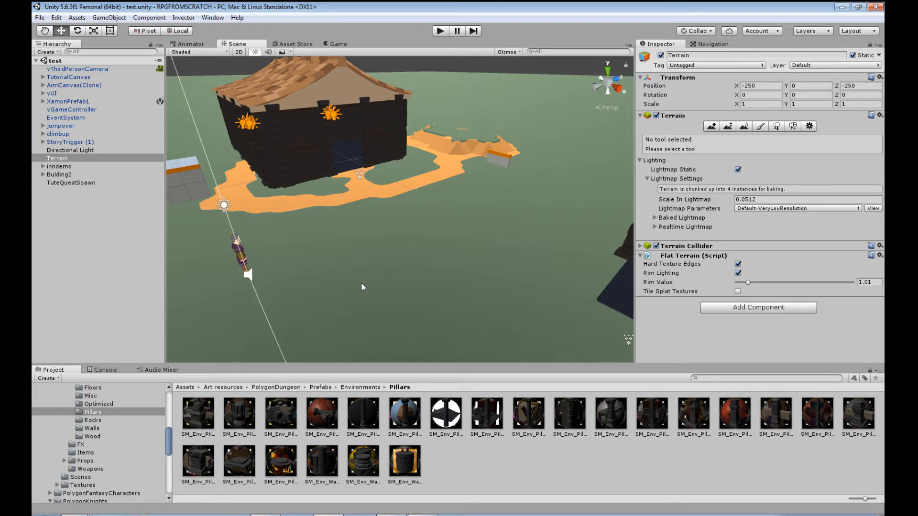
middle_drag(376, 279, 401, 257)
scroll(405, 257, up, 4)
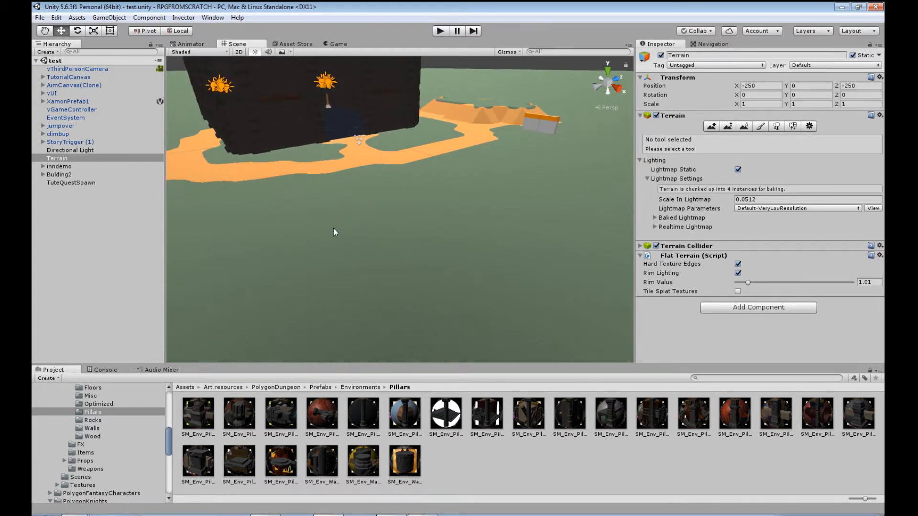
middle_drag(334, 228, 368, 240)
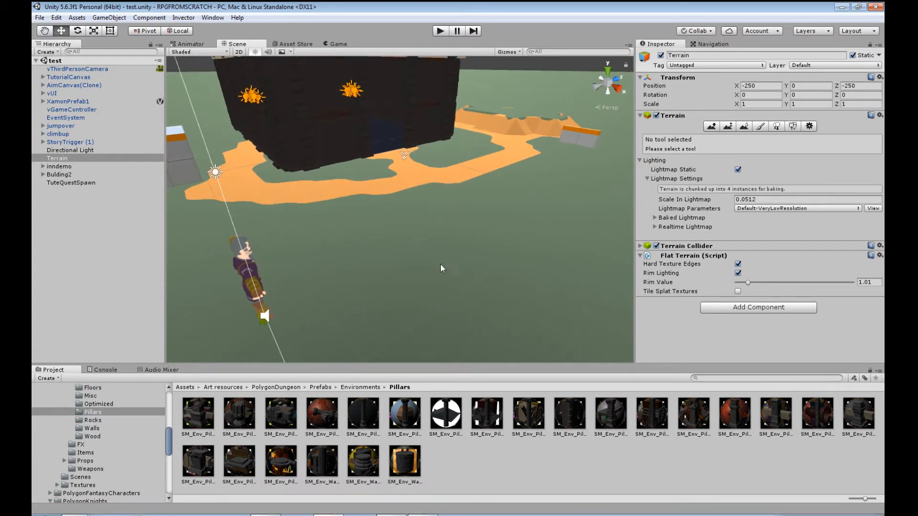
mouse_move(440, 263)
middle_down()
mouse_move(395, 262)
mouse_move(455, 266)
mouse_move(432, 260)
middle_up()
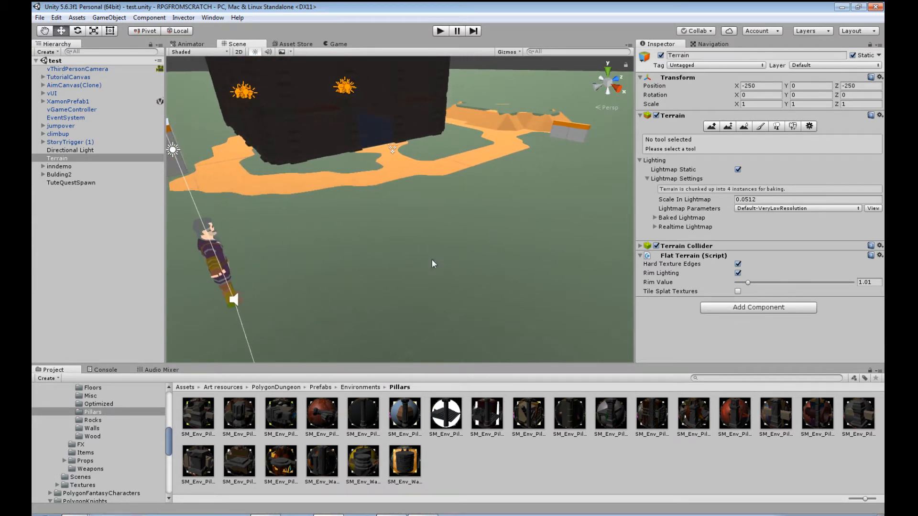
scroll(432, 260, down, 1)
middle_drag(460, 252, 458, 264)
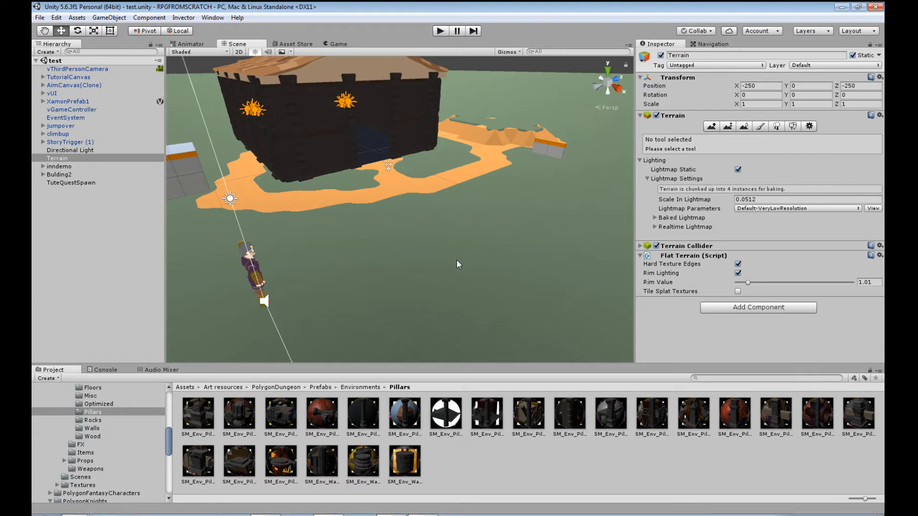
Collapse the expanded asset folders, including EviLA-RPGPack, so that only the top-level folders under Assets are listed
drag(168, 442, 168, 397)
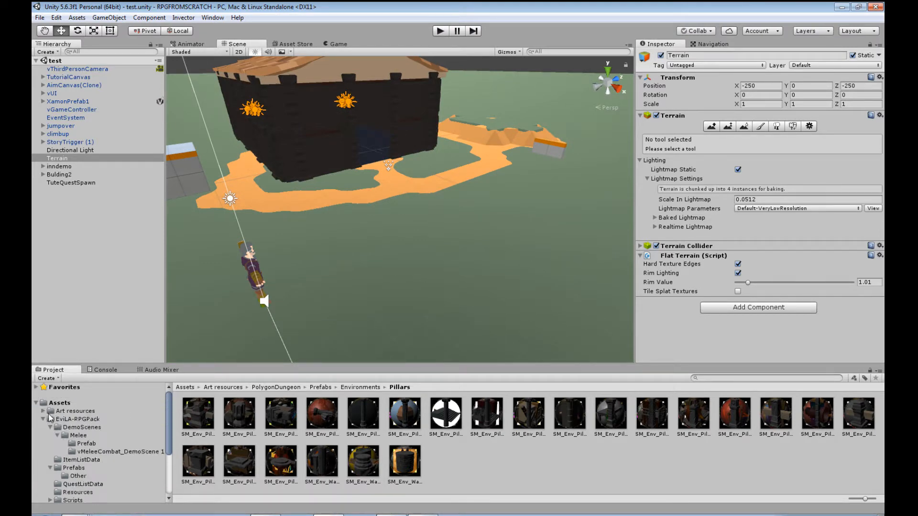
click(44, 418)
click(43, 436)
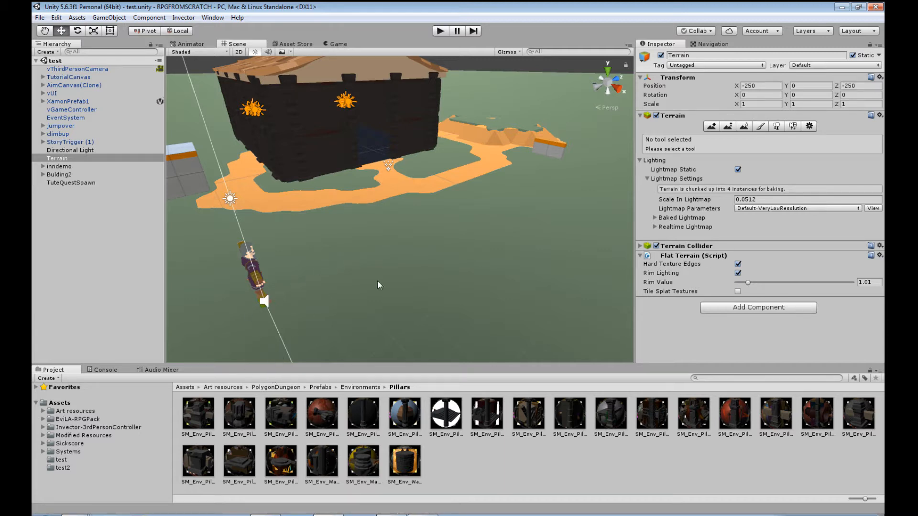
Switch to Windows Explorer and copy the RPGFROMSCRATCH folder from Unityprojects into unityprojectbackup, skipping the locked UnityLockfile
click(77, 515)
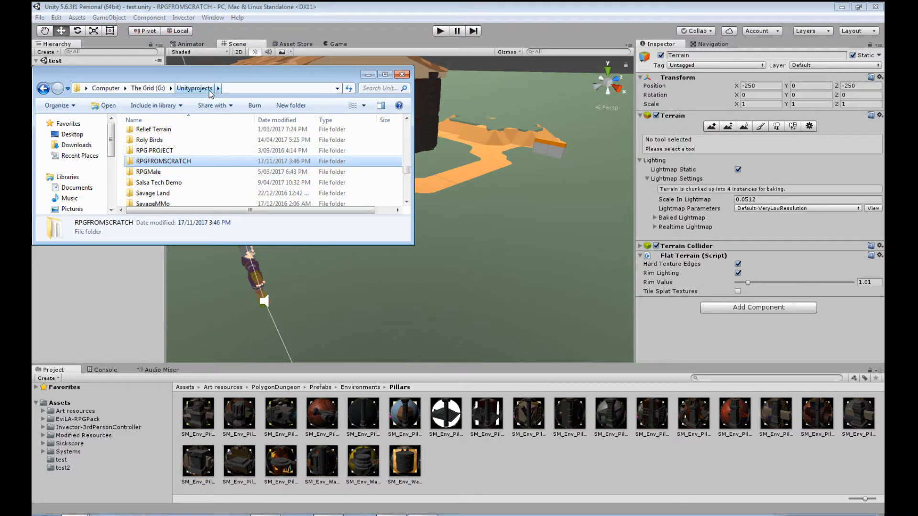
right_click(160, 166)
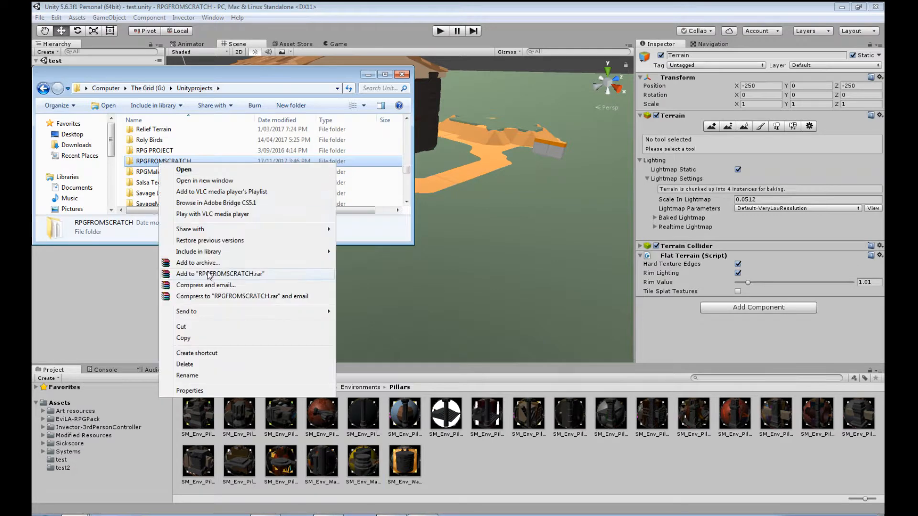
click(187, 338)
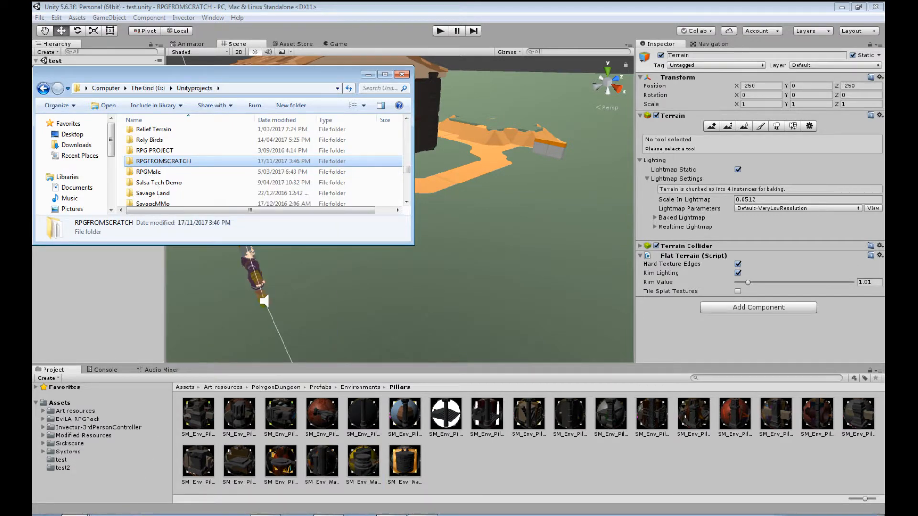
click(87, 506)
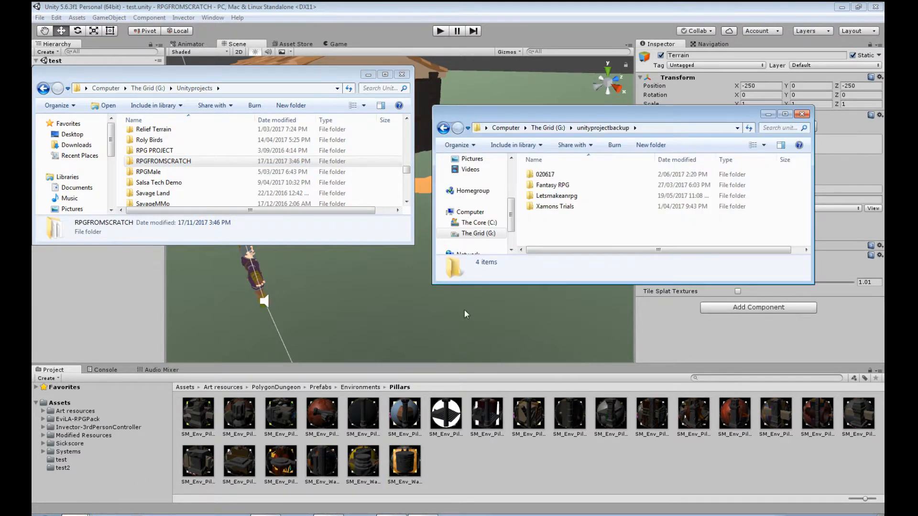
right_click(574, 219)
click(607, 289)
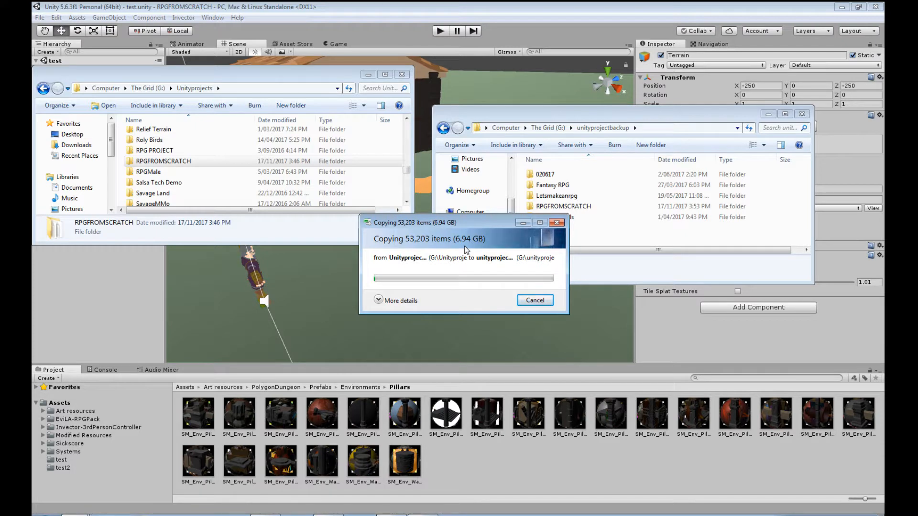
click(379, 300)
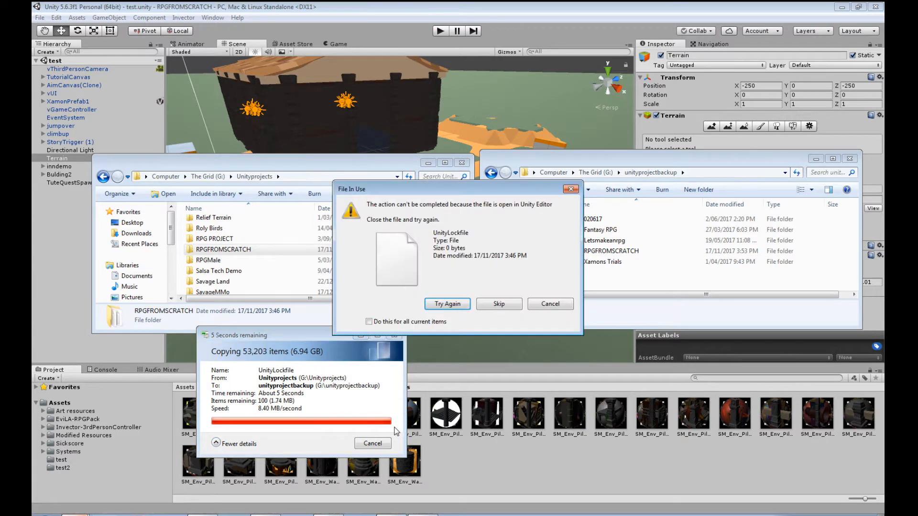
click(506, 304)
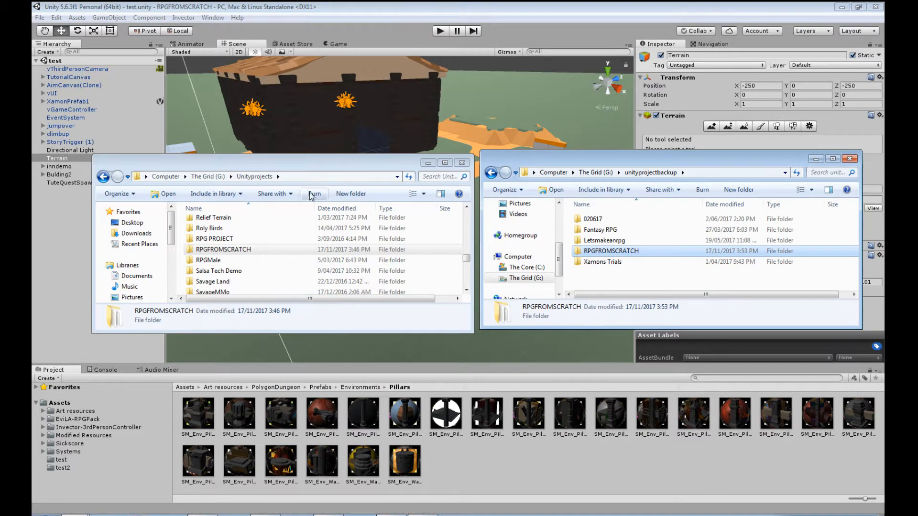
Check the contents of the RPGFROMSCRATCH backup folder, and close both Explorer windows to return to Unity
double_click(610, 253)
scroll(612, 239, down, 1)
scroll(612, 239, up, 1)
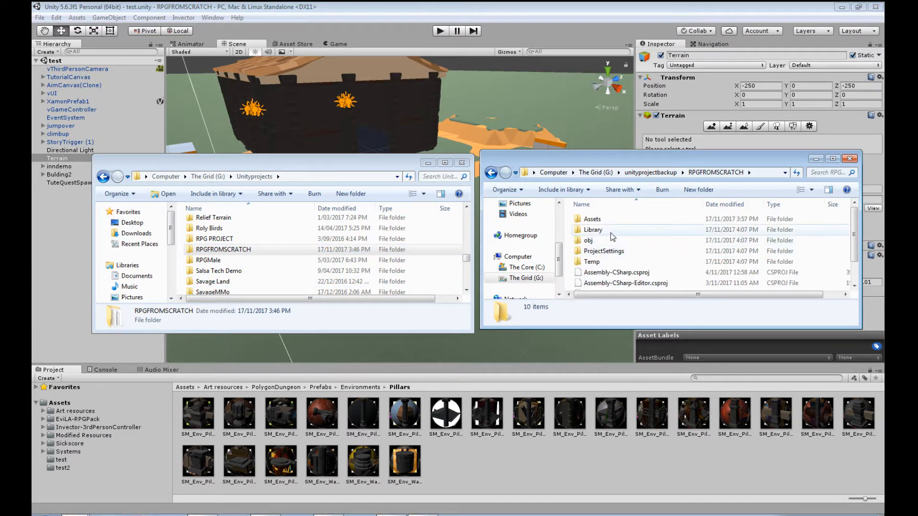
click(650, 173)
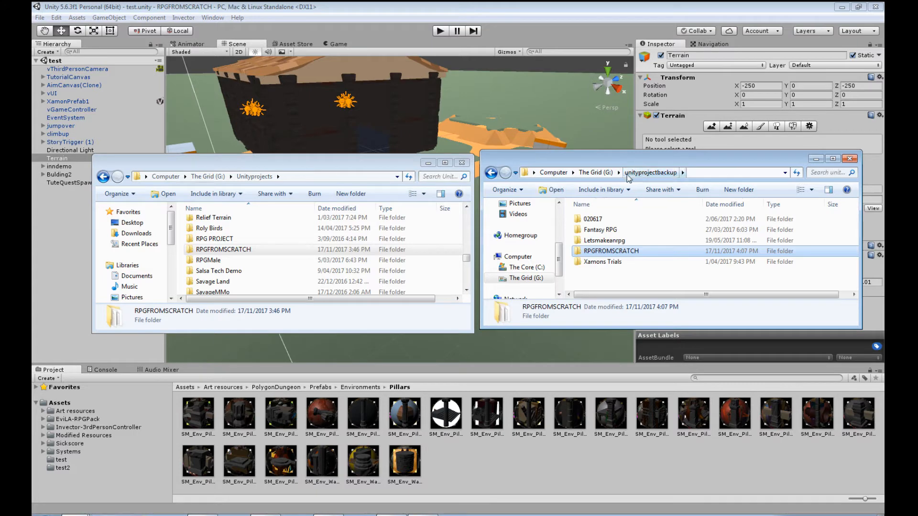
click(462, 162)
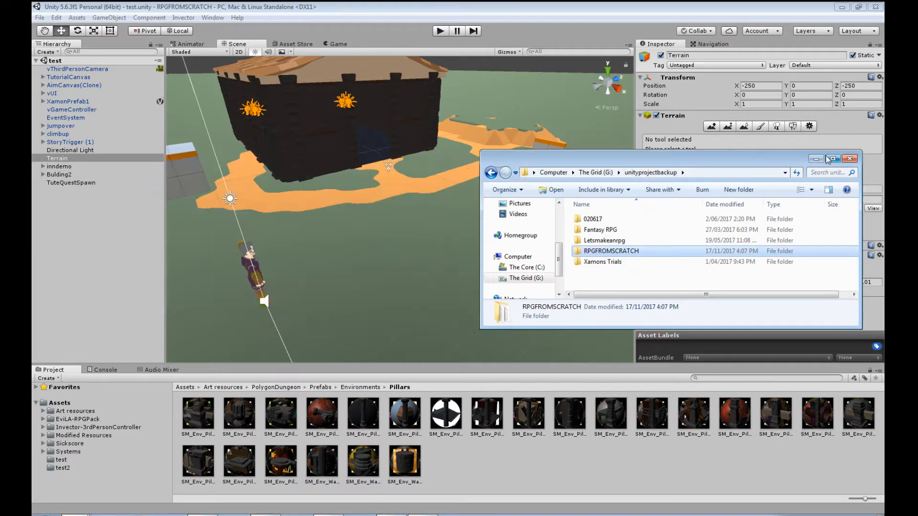
click(850, 159)
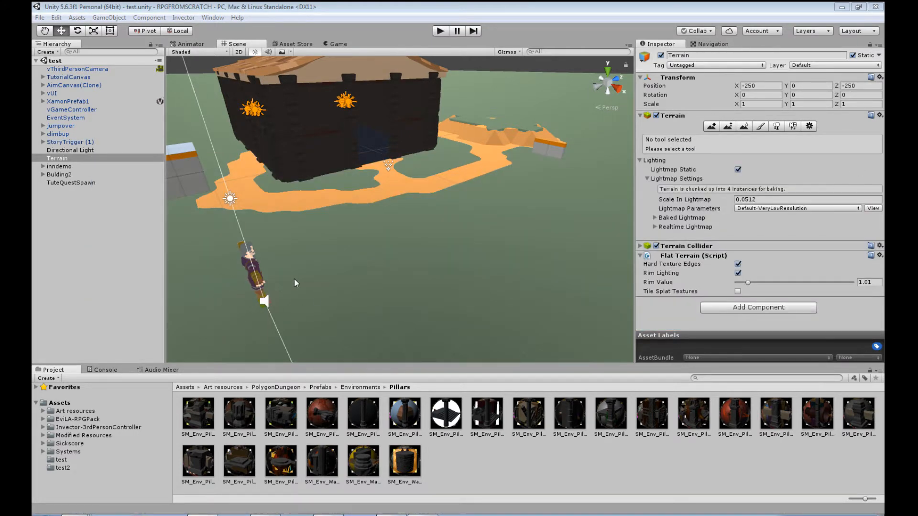
right_drag(384, 261, 298, 289)
middle_drag(441, 272, 246, 233)
middle_drag(302, 240, 369, 269)
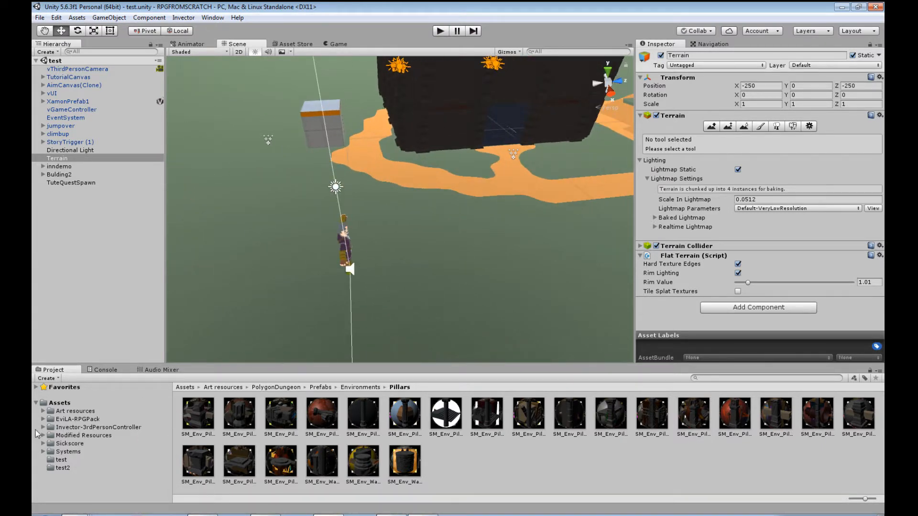
Examine the contents of the Modified Resources and EviLA-RPGPack asset folders
click(58, 436)
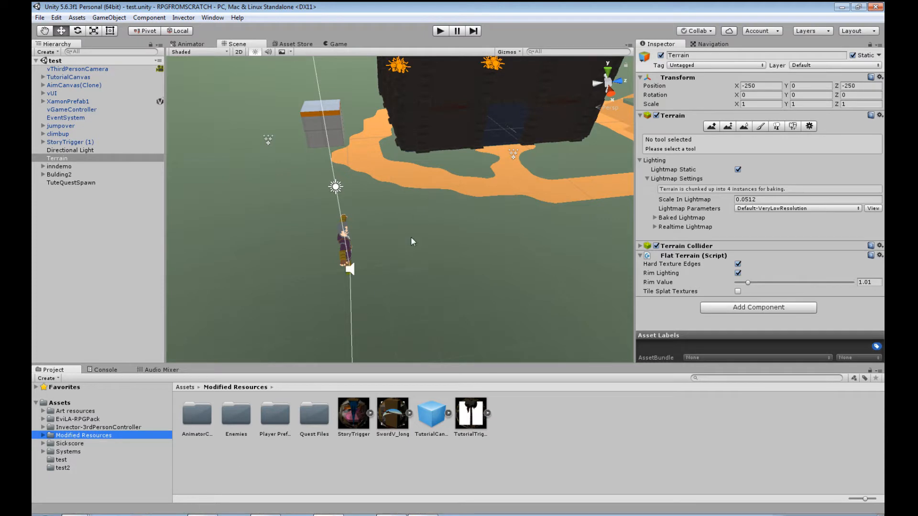
mouse_move(411, 251)
middle_down()
mouse_move(410, 217)
mouse_move(407, 268)
middle_up()
right_drag(384, 331, 450, 295)
middle_drag(451, 295, 470, 265)
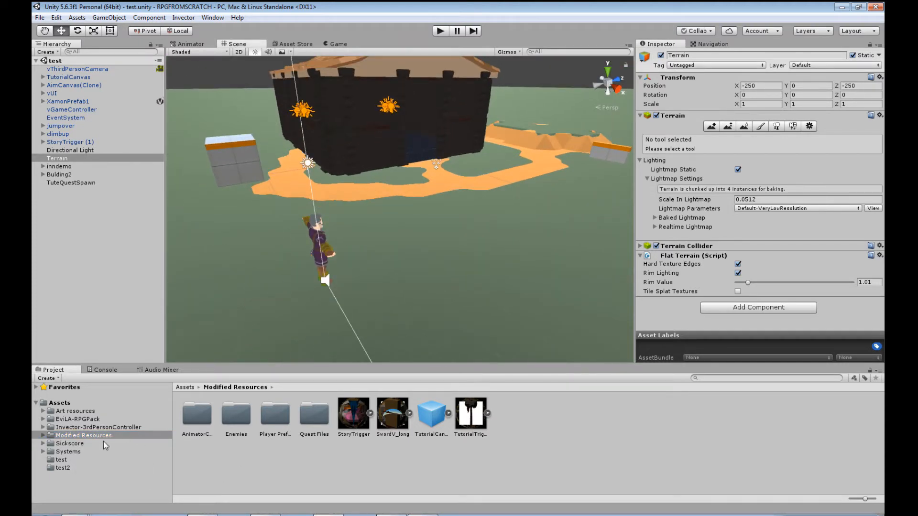
click(69, 419)
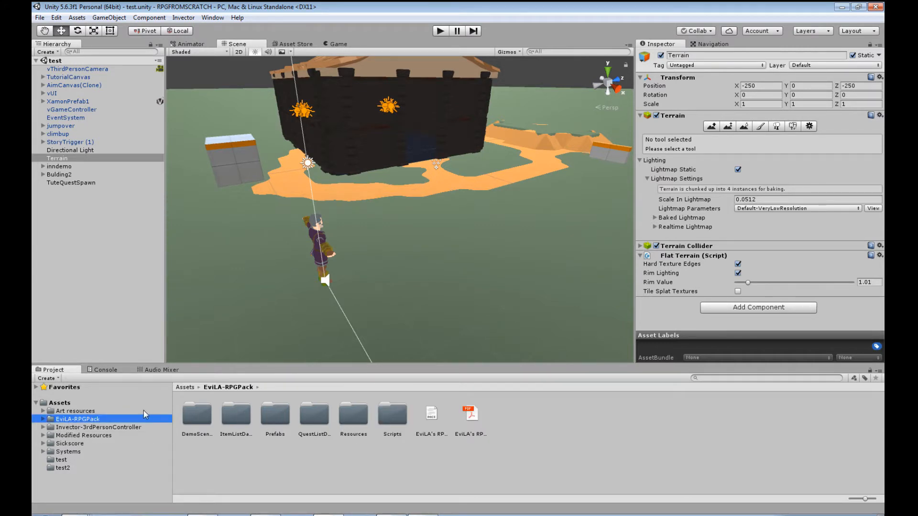
click(86, 438)
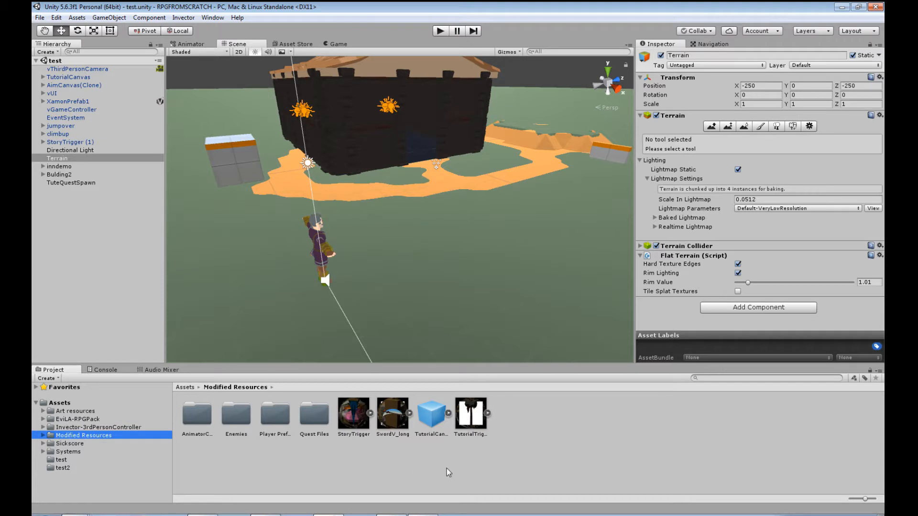
Inspect the quest list data, item collection, QuestHUD and XPHUD assets in the Quest Files folder of Modified Resources
double_click(309, 413)
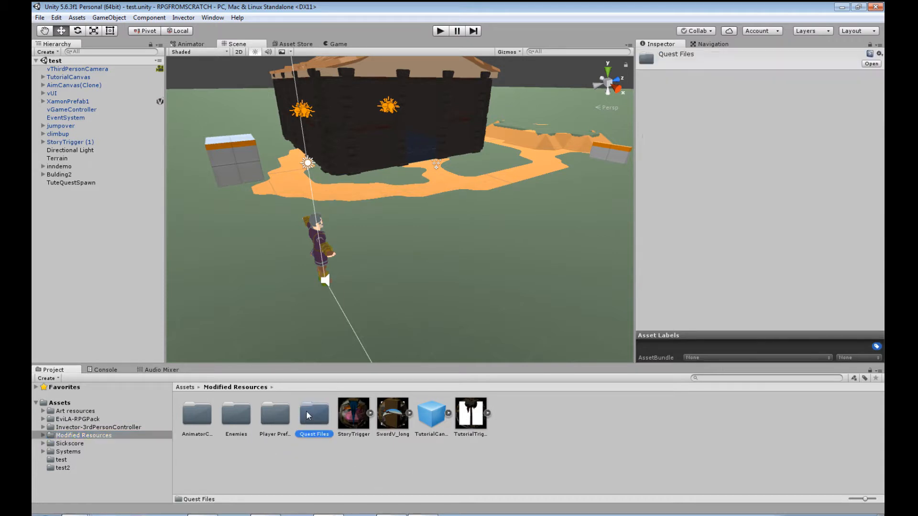
click(278, 425)
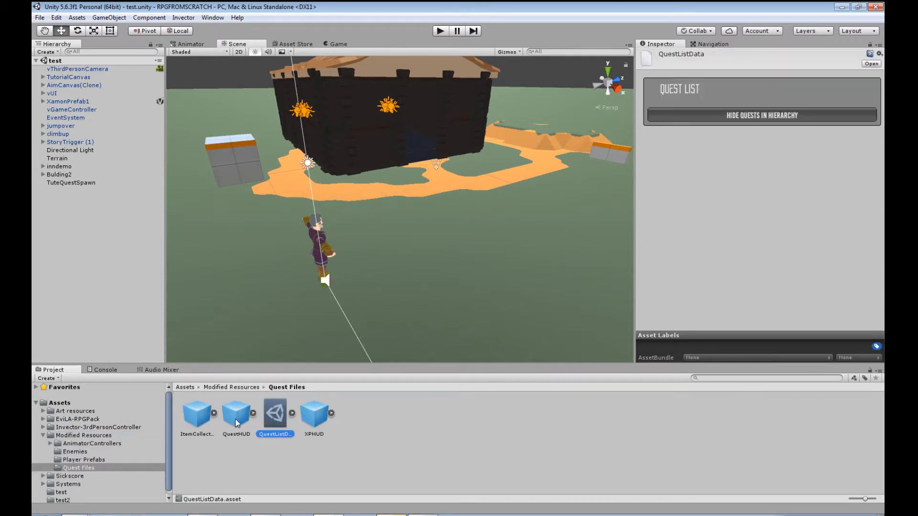
click(237, 421)
click(199, 419)
click(253, 413)
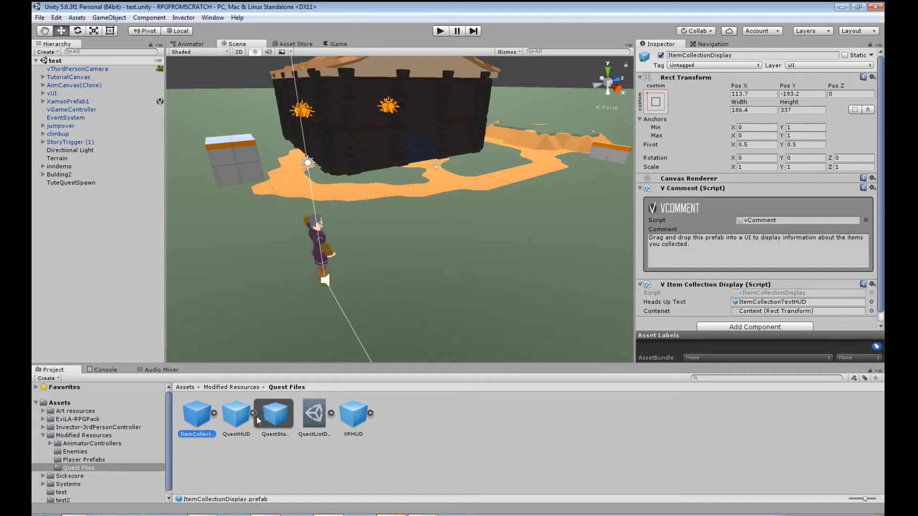
click(253, 414)
click(237, 415)
click(275, 415)
click(325, 417)
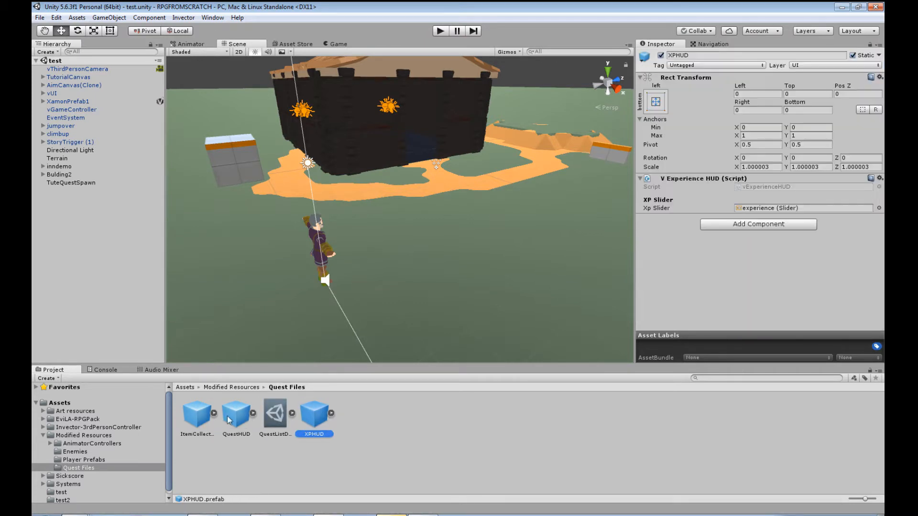
Collapse Modified Resources and delete the EviLA-RPGPack folder from the project's assets
click(43, 435)
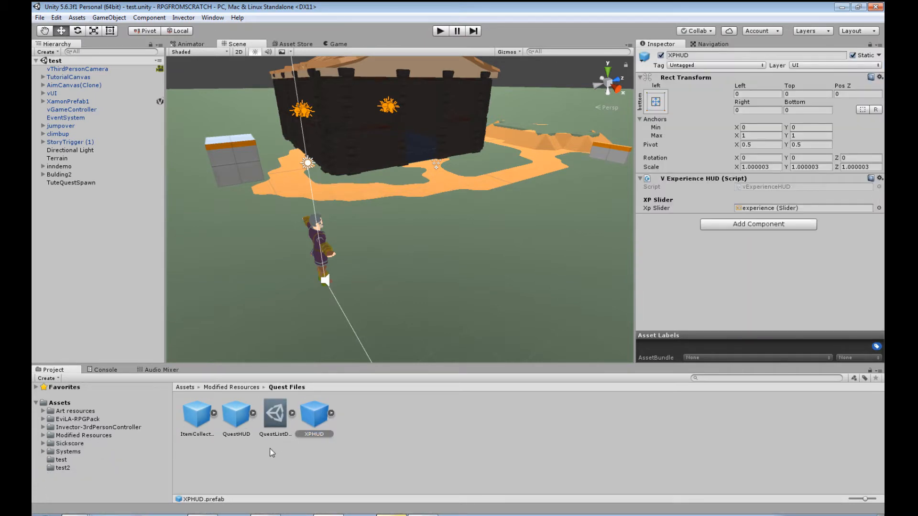
click(270, 448)
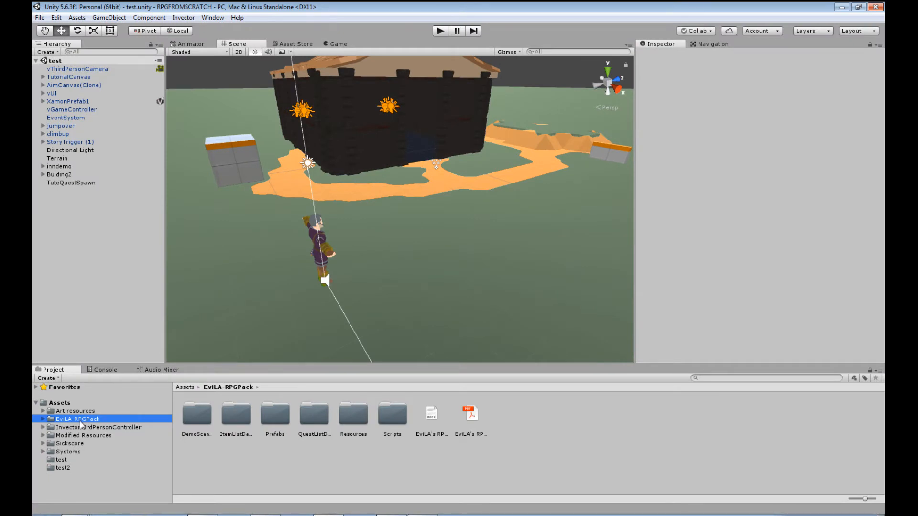
click(487, 281)
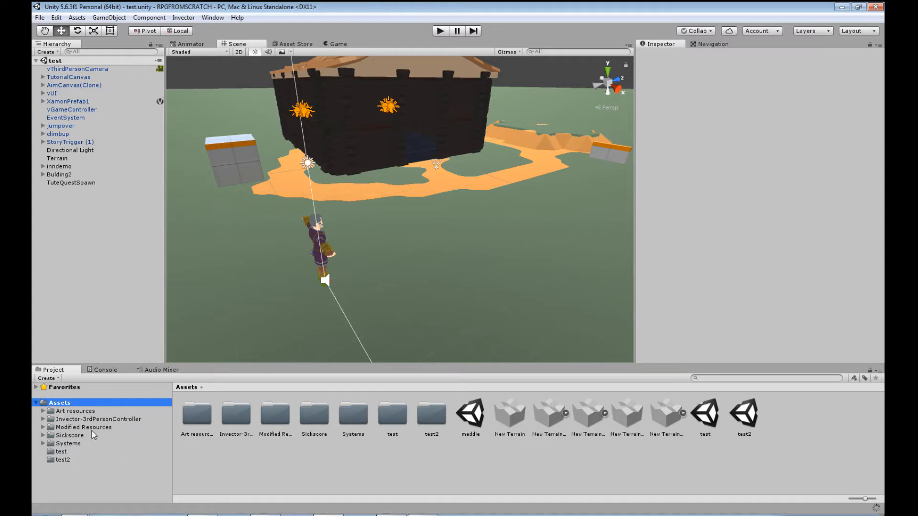
Inspect the components of the StoryTrigger (1) object and its nested trigger1, as well as the inndemo object
click(70, 143)
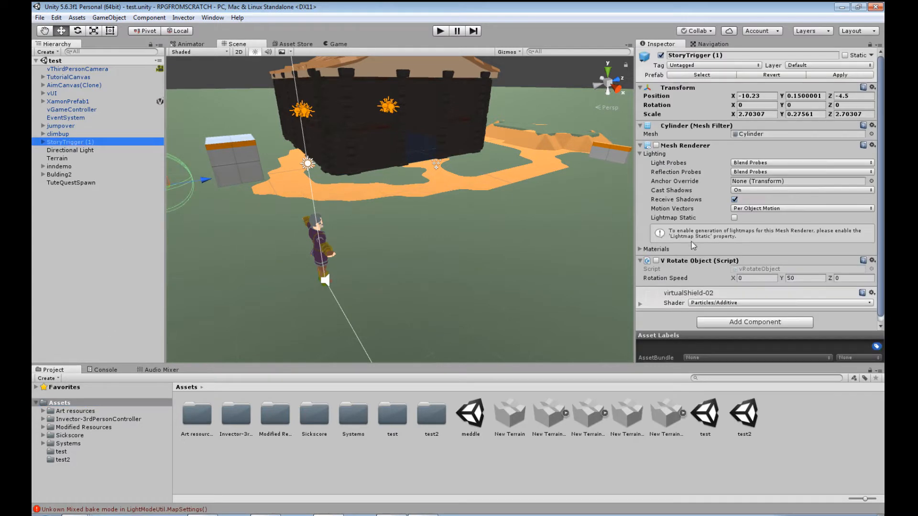
click(43, 142)
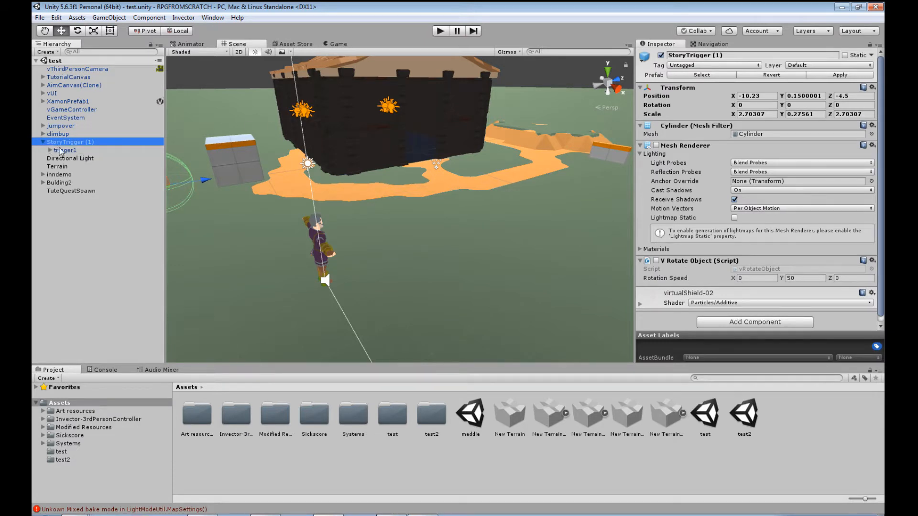
click(55, 150)
scroll(699, 261, down, 2)
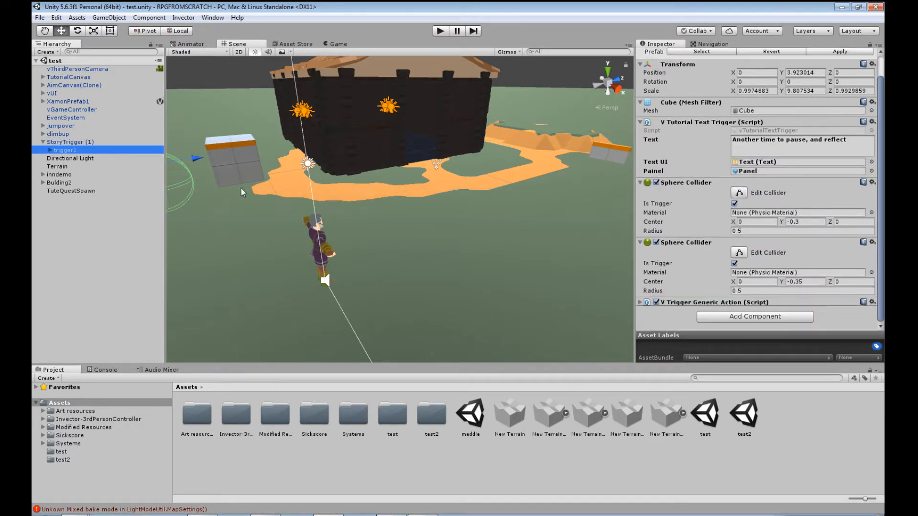
click(50, 151)
click(72, 166)
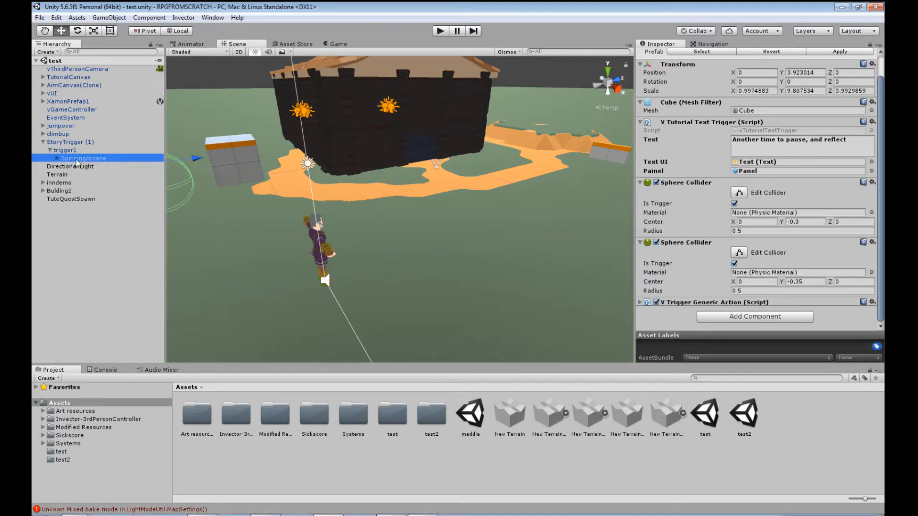
click(60, 184)
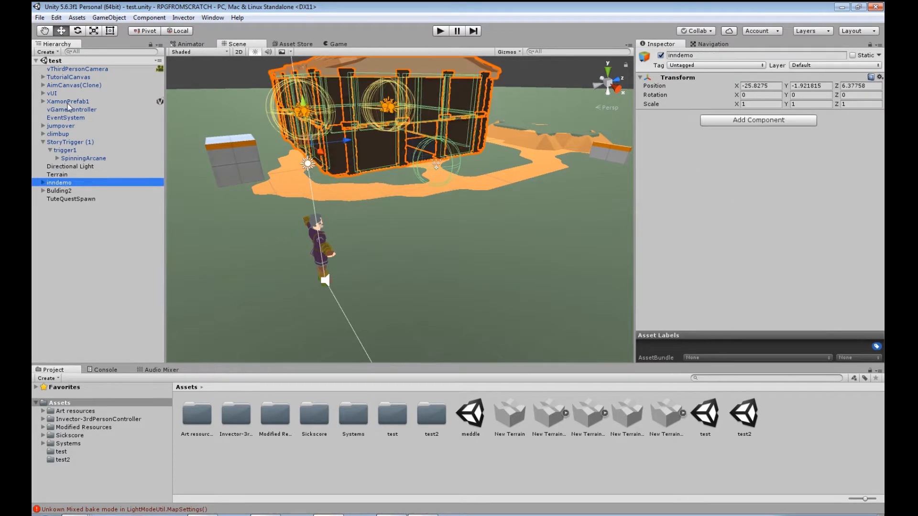
Inspect the components of the TutorialCanvas and XamonPrefab1 objects, down to the last scripts on XamonPrefab1
click(69, 77)
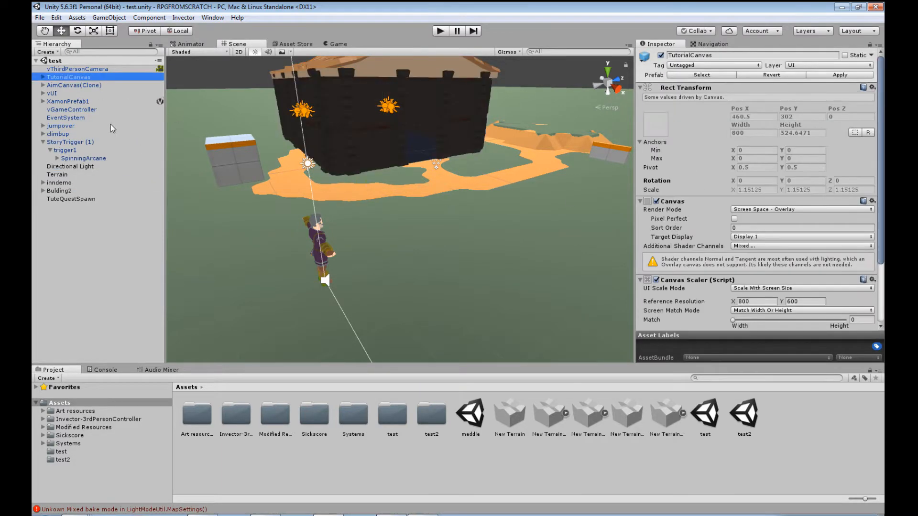
click(80, 101)
scroll(750, 299, down, 15)
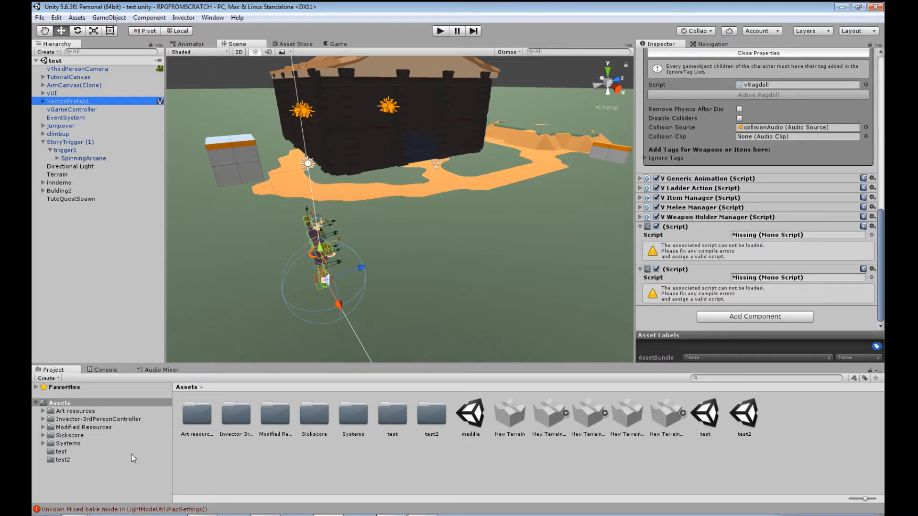
Clear the logged messages from the console and return to the project's asset folders
click(108, 371)
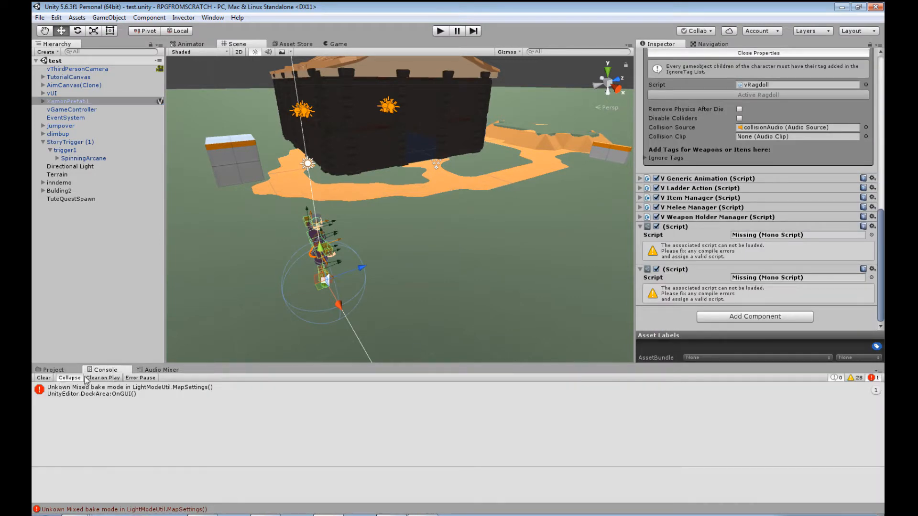
click(47, 378)
click(50, 370)
click(128, 474)
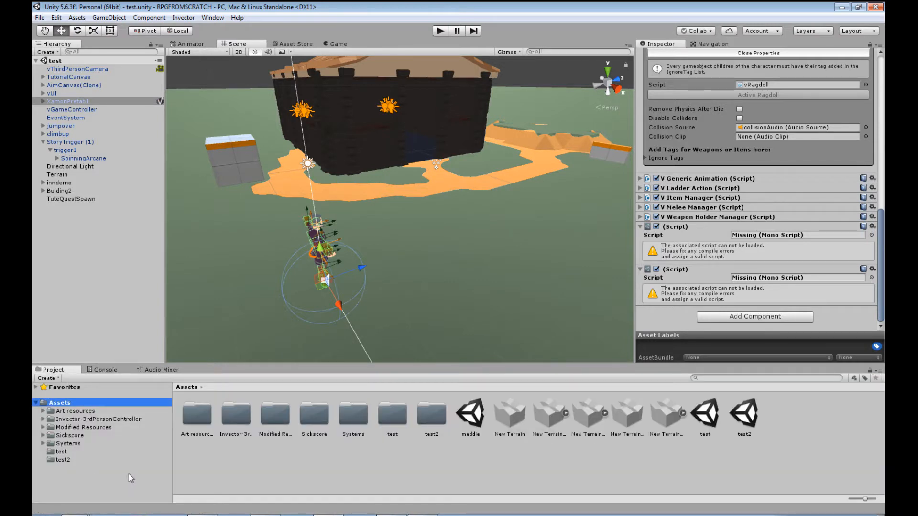
Inspect the XPHUD, QuestHUD, QuestListData and ItemCollectionDisplay assets in Modified Resources' Quest Files folder, and return to the Assets root
click(83, 427)
double_click(314, 414)
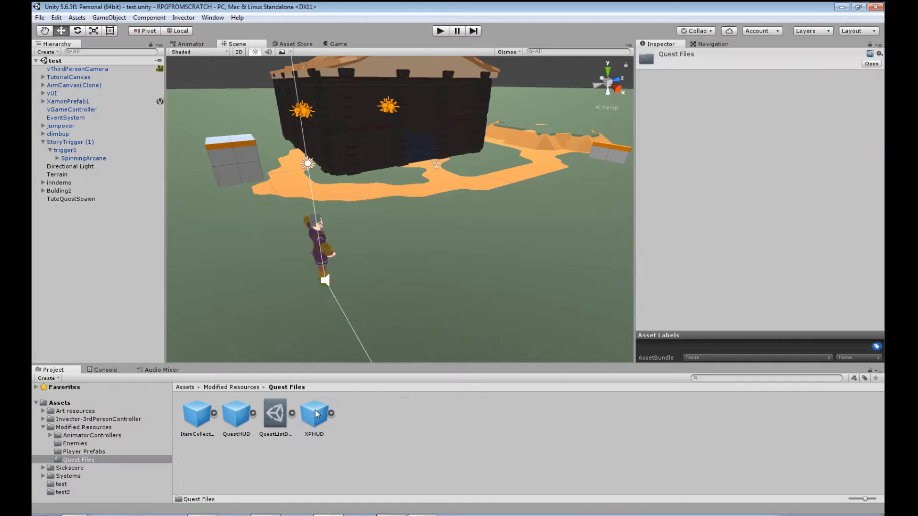
click(280, 416)
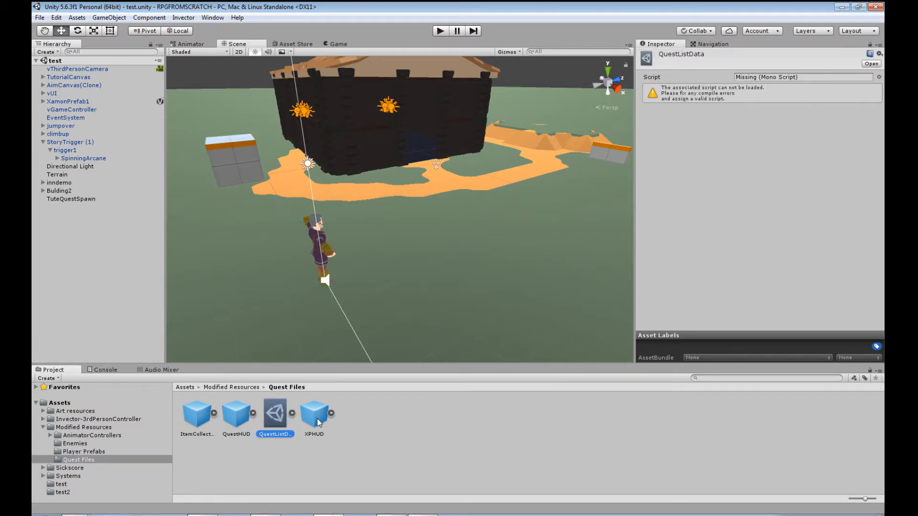
click(318, 423)
click(238, 424)
click(195, 422)
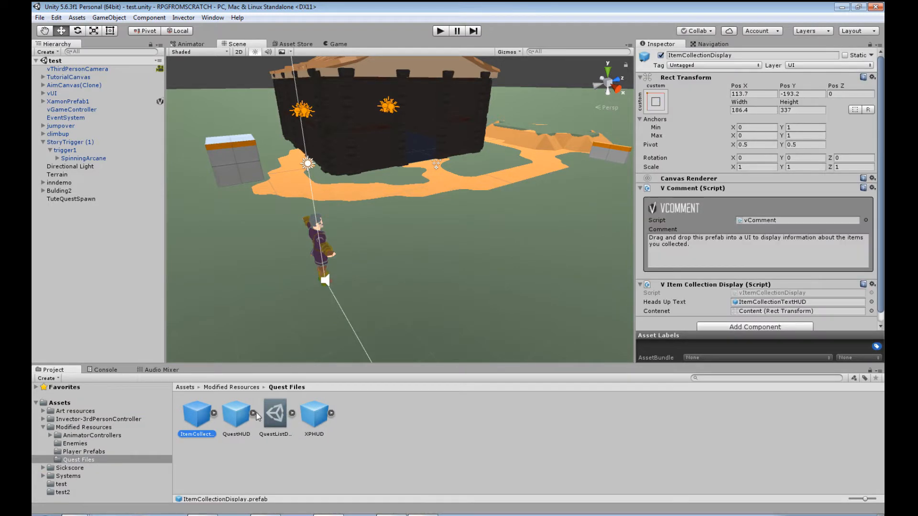
click(274, 417)
click(248, 417)
click(201, 419)
click(277, 421)
click(201, 424)
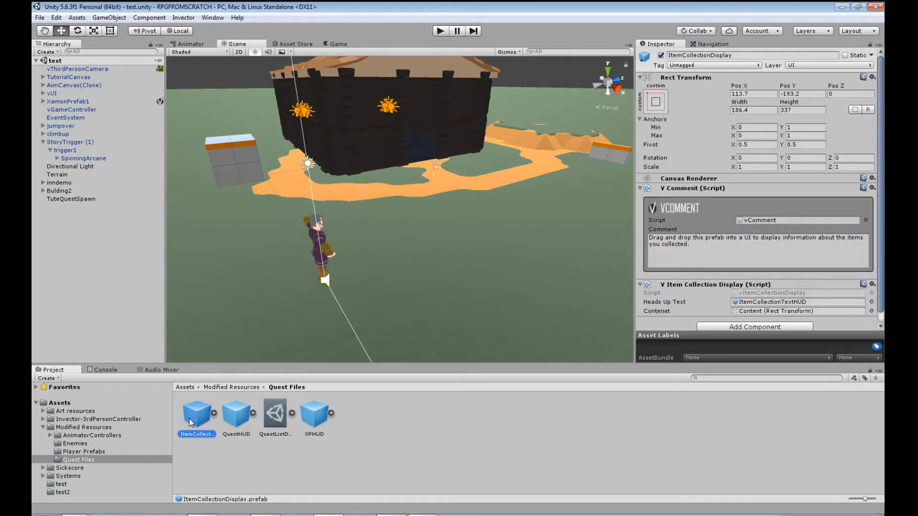
click(230, 421)
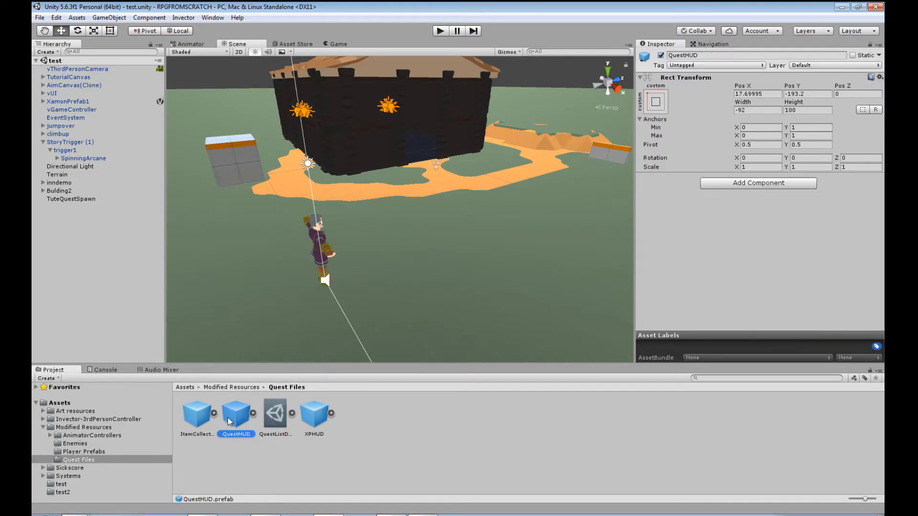
click(315, 418)
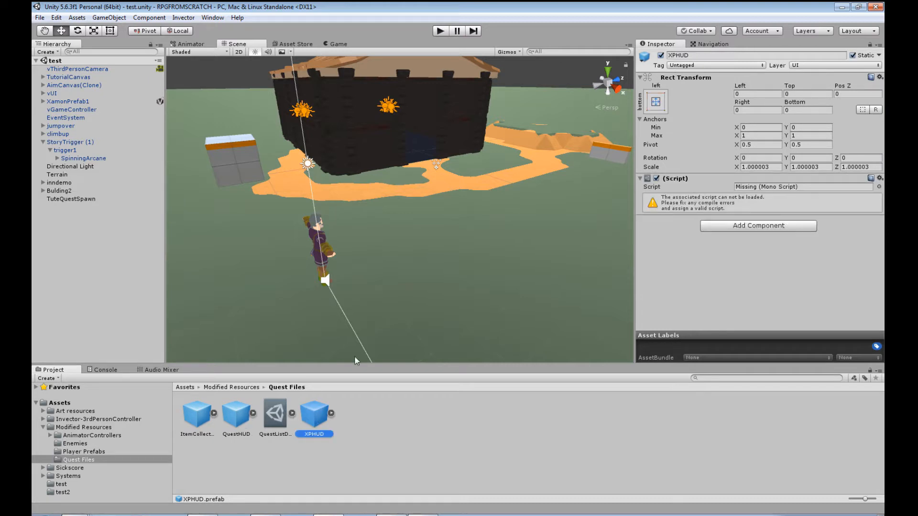
click(43, 426)
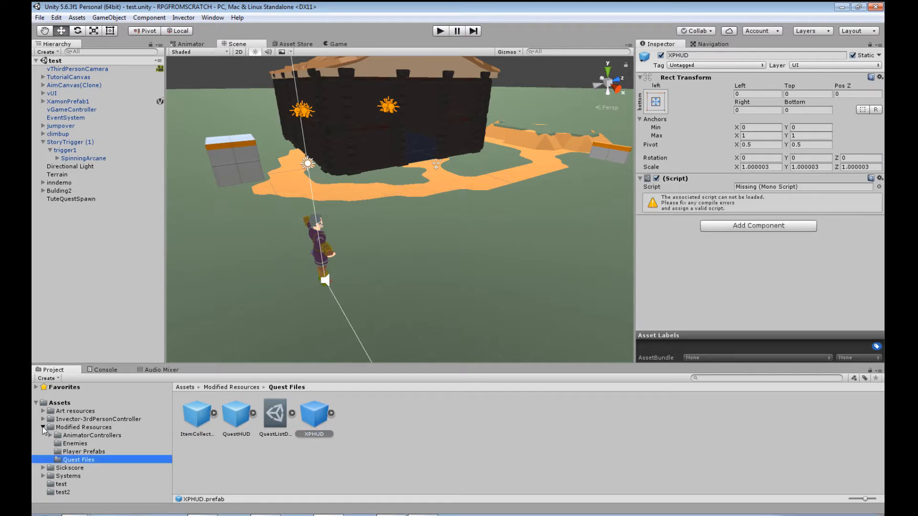
click(60, 404)
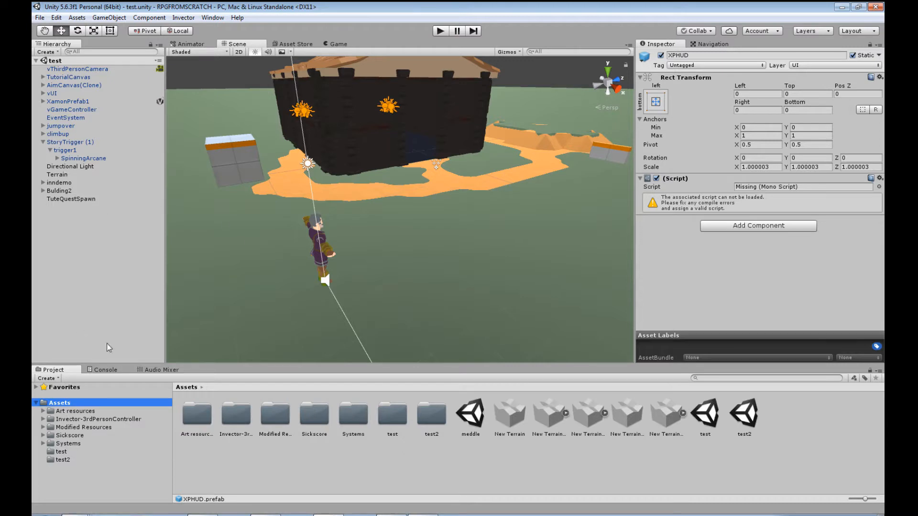
Open the EviLAs_RPGPack_v1.01 package from the Systems folder in INVECRPGASSETS as a custom package import
click(46, 18)
mouse_move(77, 17)
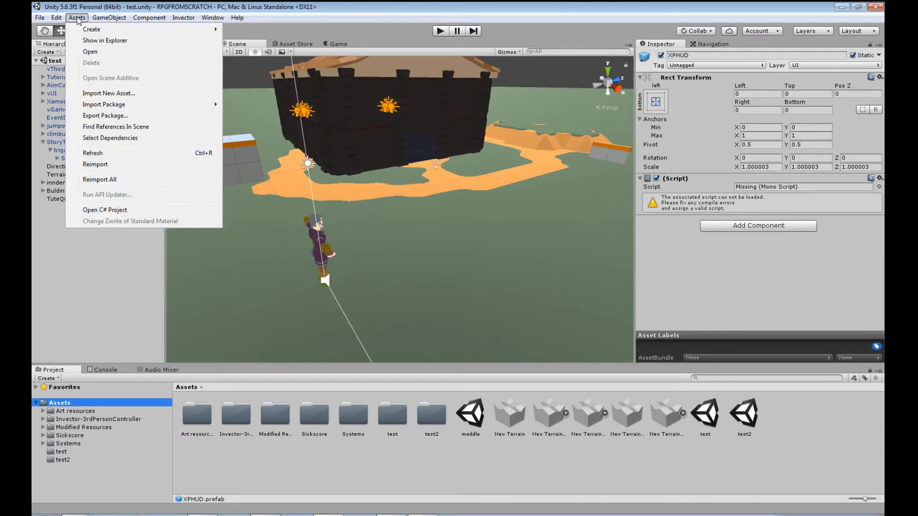
mouse_move(200, 104)
click(249, 104)
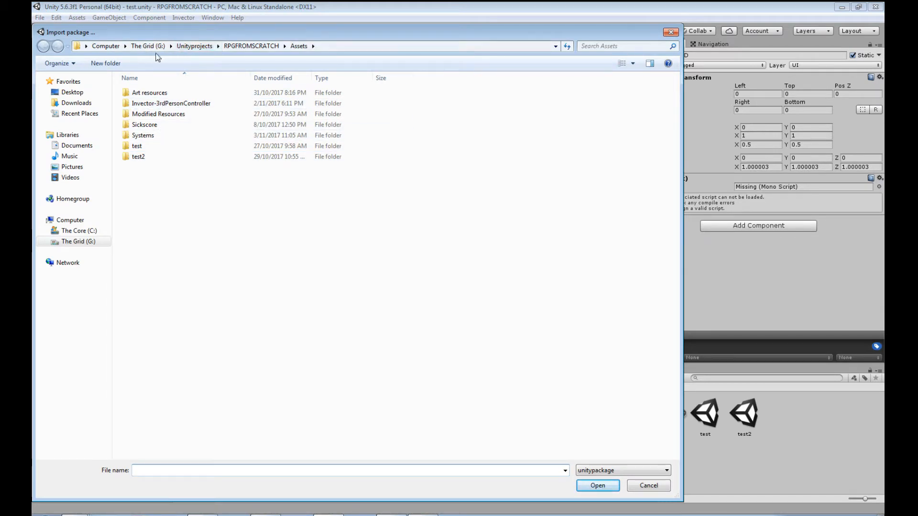
drag(679, 499, 353, 272)
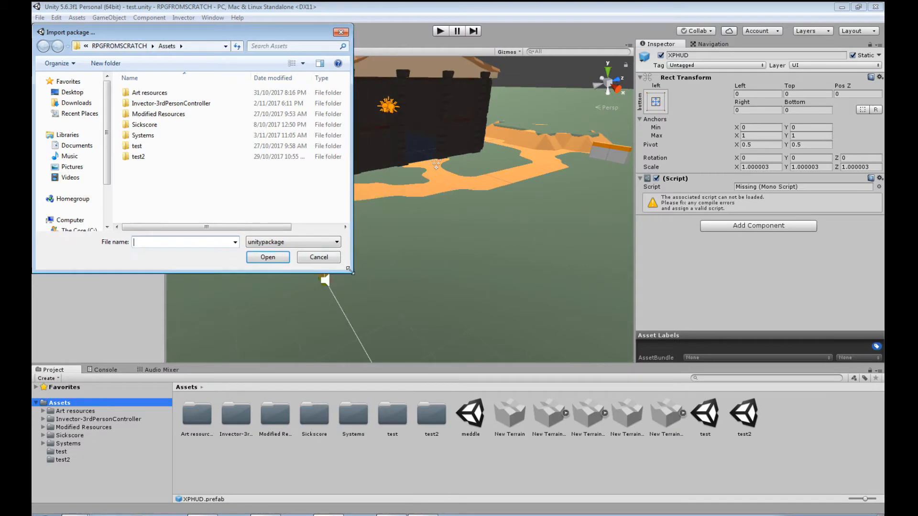
click(86, 46)
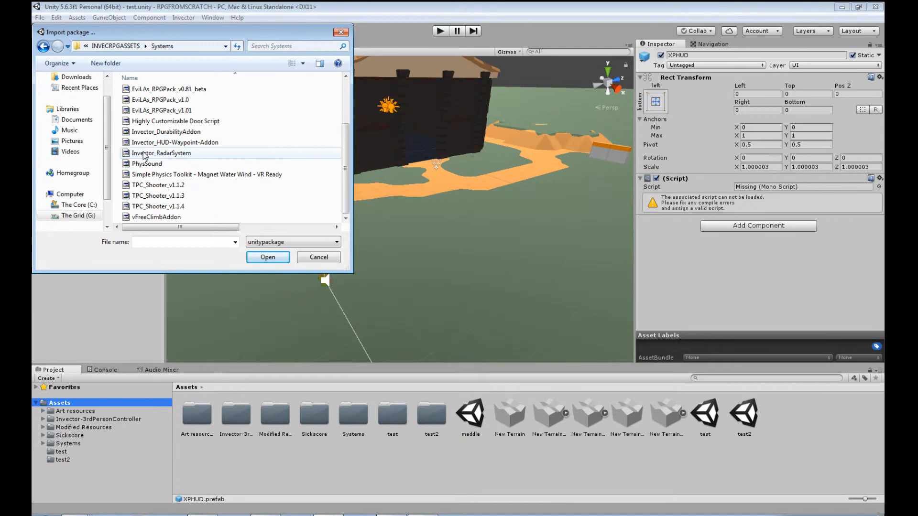
click(162, 110)
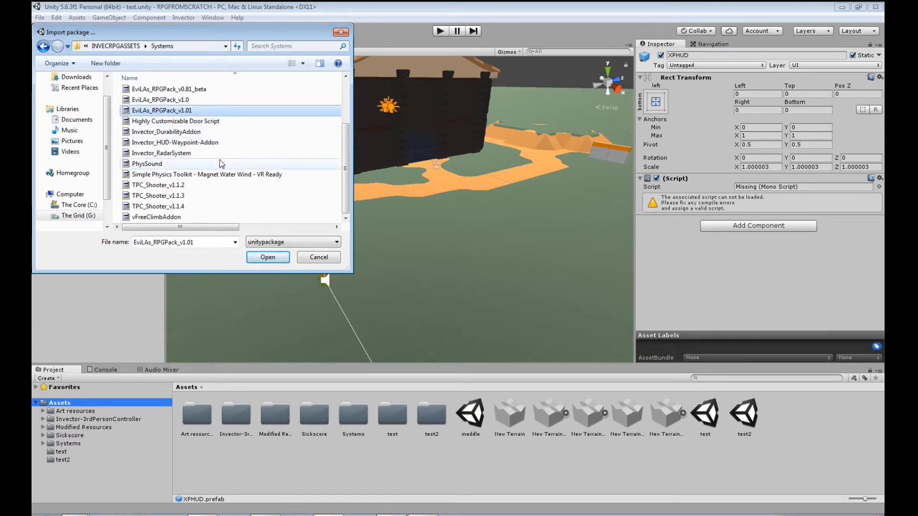
scroll(209, 193, up, 2)
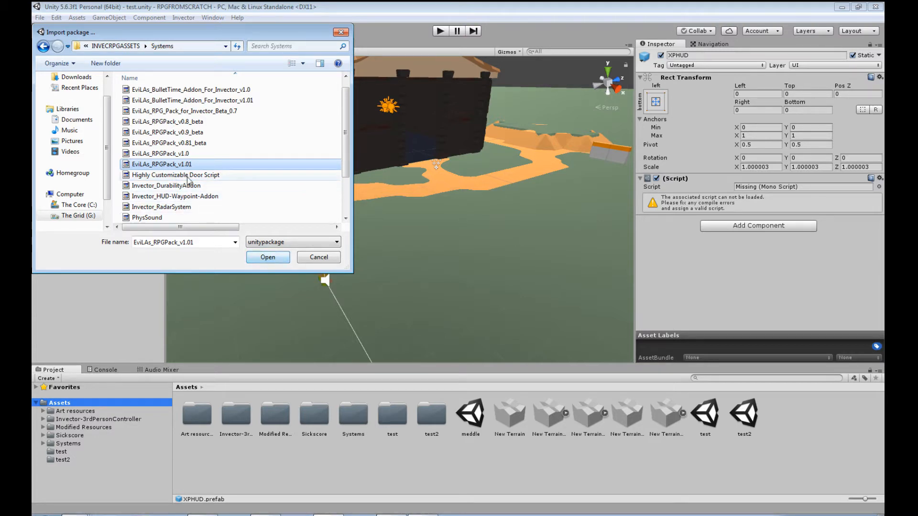
click(266, 258)
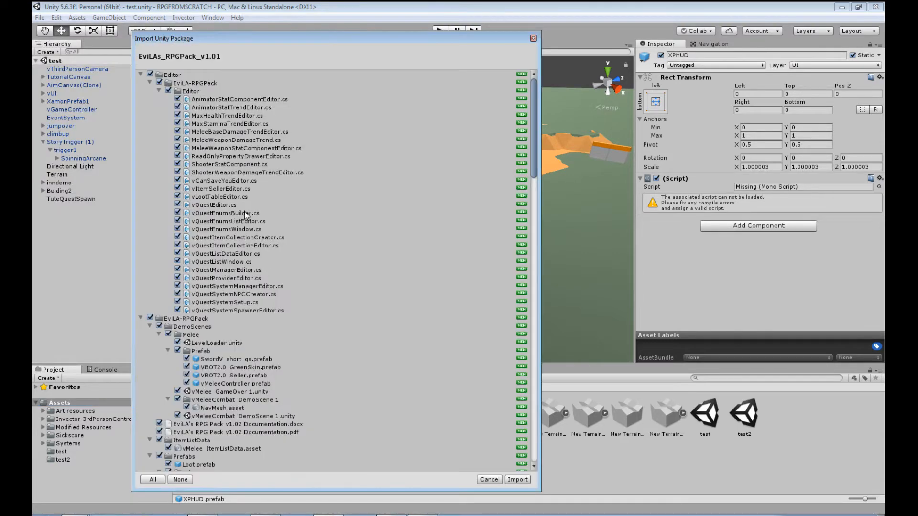
Review the folders and scripts in the EviLAs_RPGPack_v1.01 package and import it with all items included
click(149, 83)
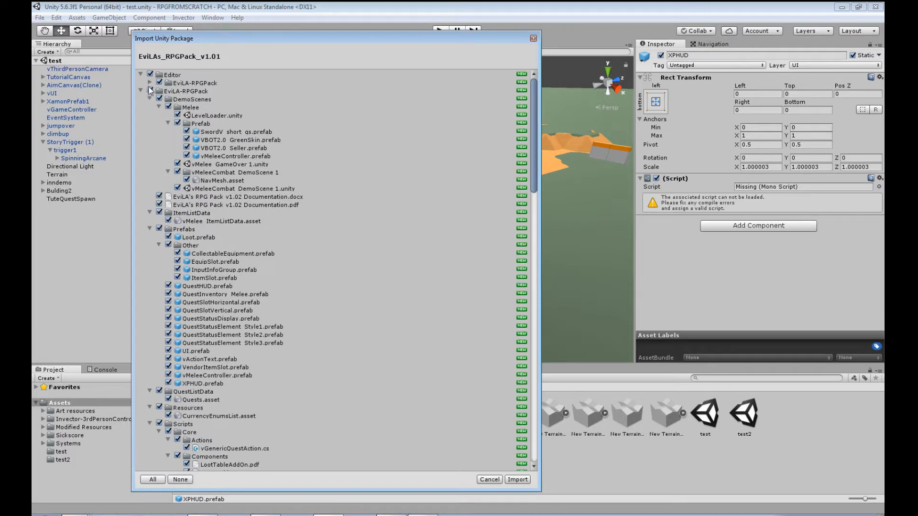
click(140, 91)
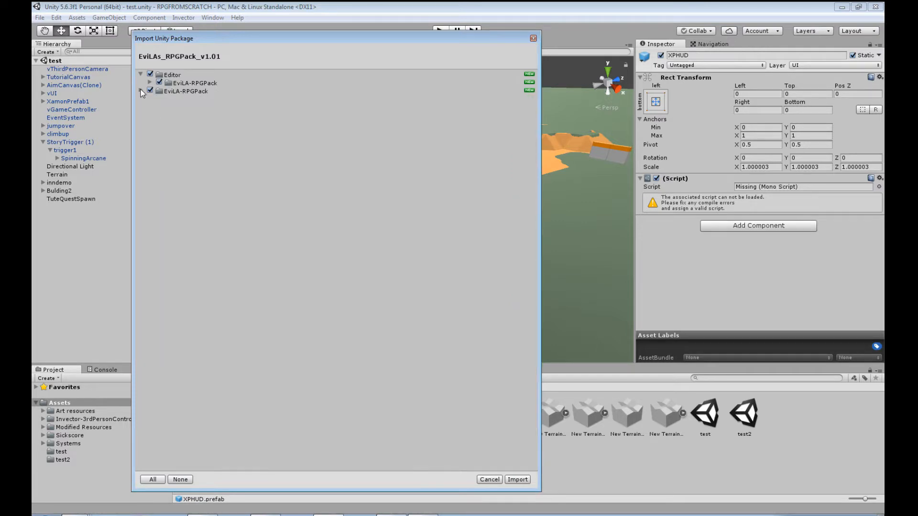
click(141, 91)
click(150, 99)
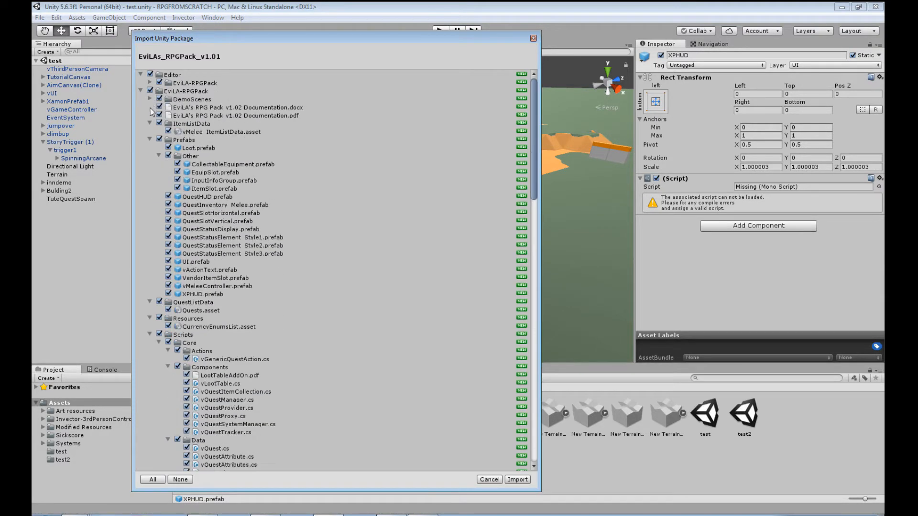
click(150, 123)
click(150, 131)
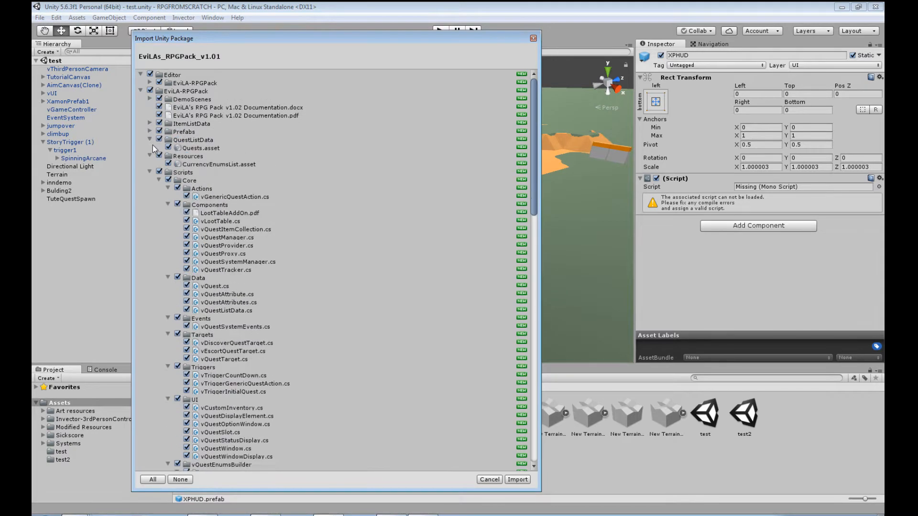
click(150, 140)
scroll(218, 217, down, 20)
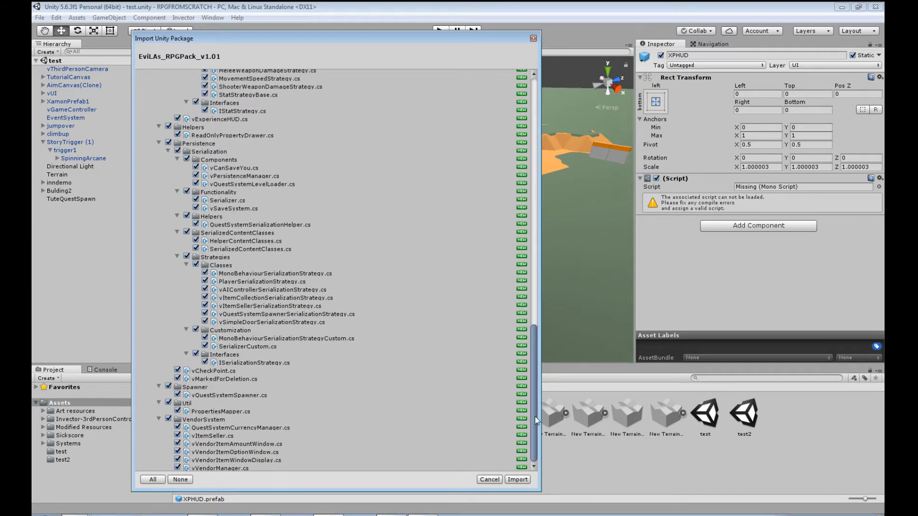
drag(535, 417, 523, 166)
click(517, 480)
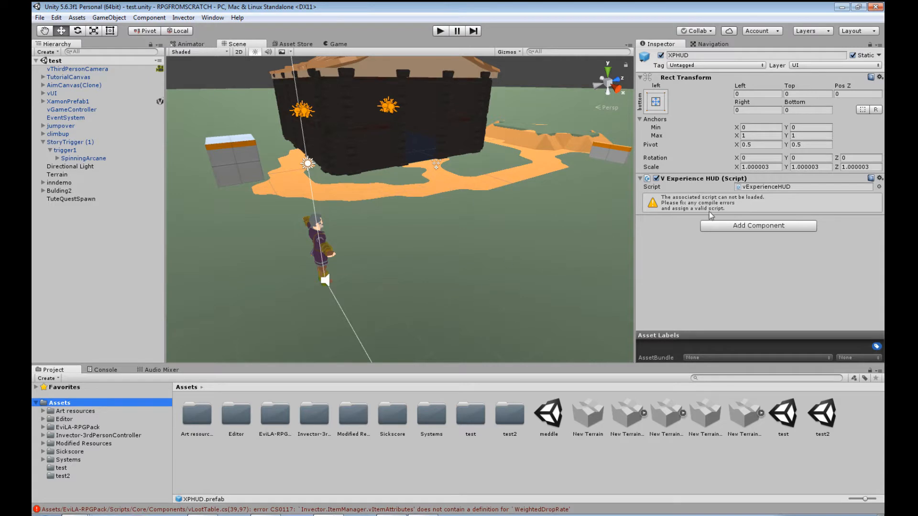
Examine the details of the compile errors logged in the console after the package import
click(102, 371)
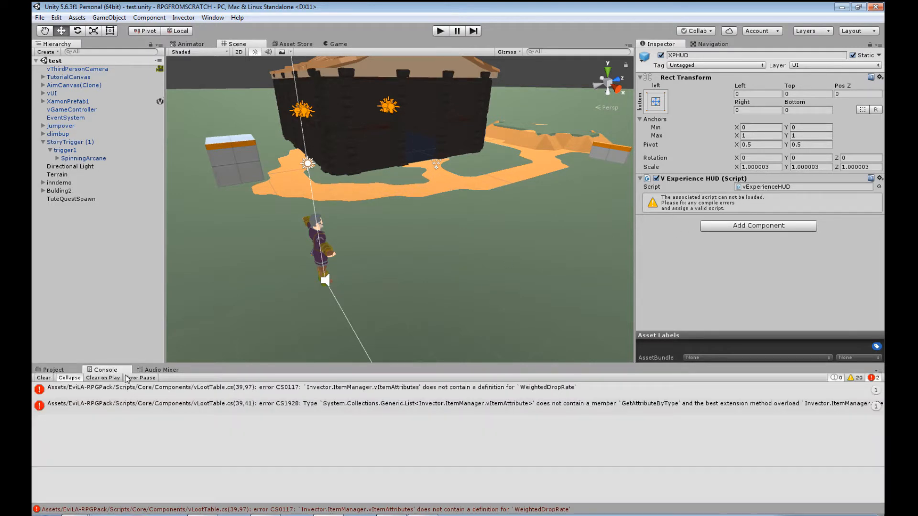
click(258, 391)
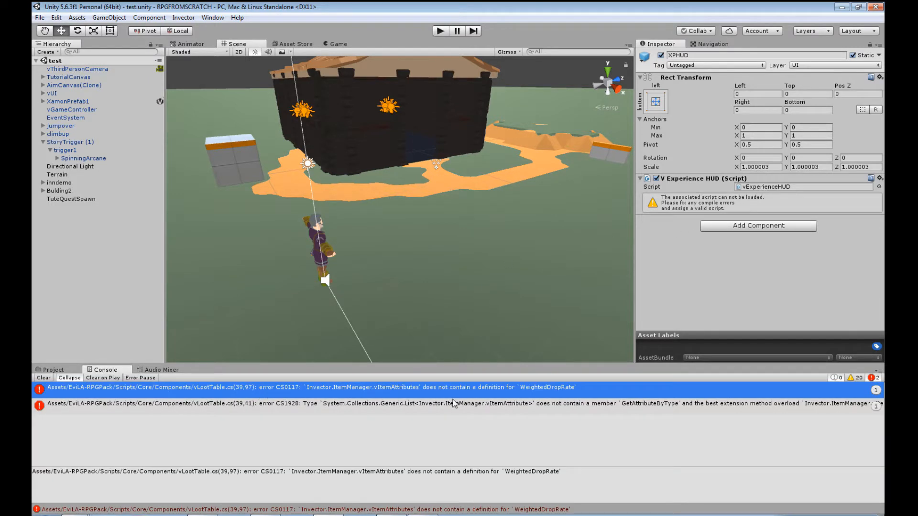
click(498, 406)
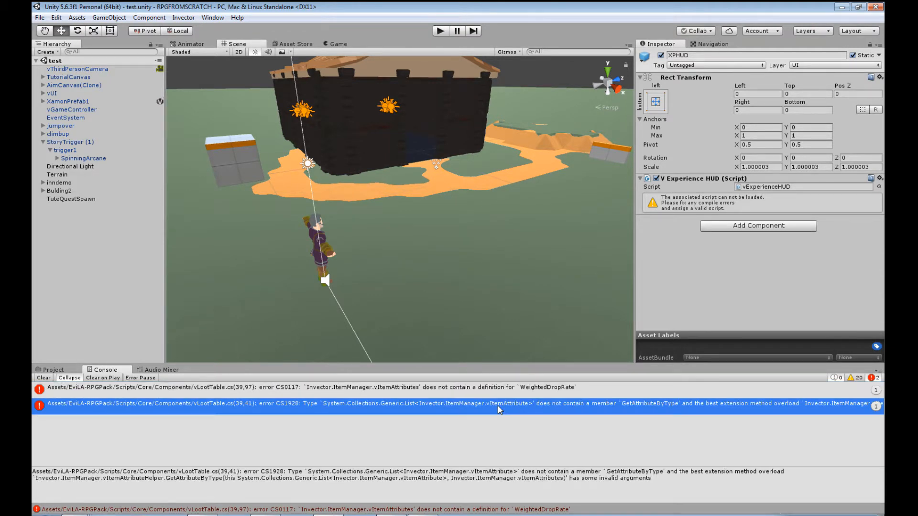
Open LootTableAddOn.pdf from the EviLA-RPGPack Components folder and read its instructions for creating the WeightedDropRate attribute
click(53, 370)
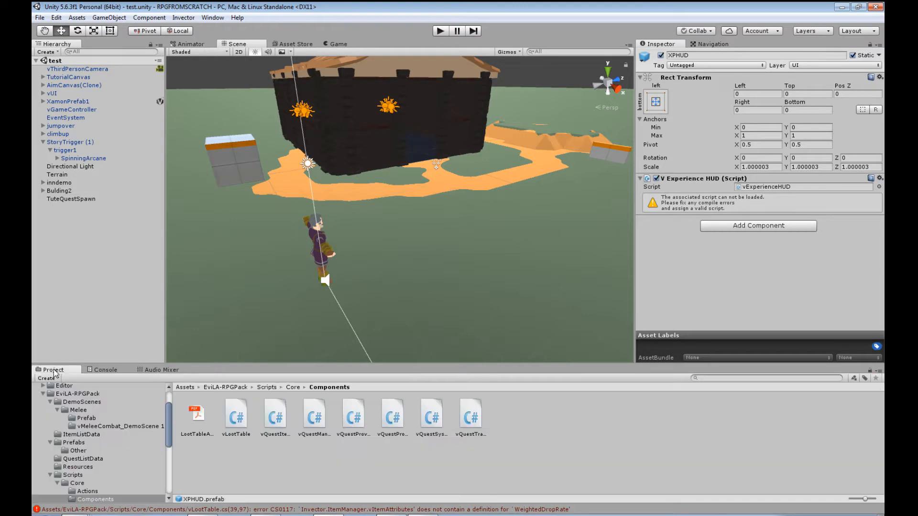
click(203, 414)
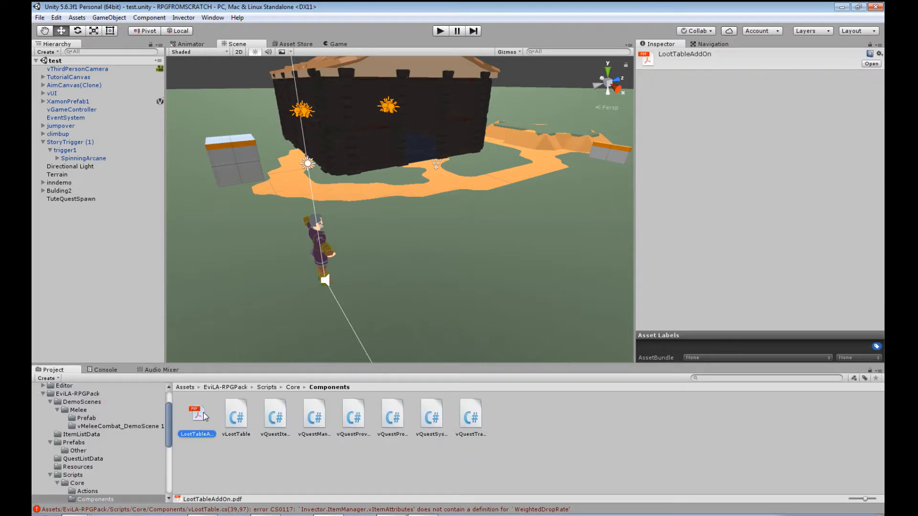
double_click(202, 414)
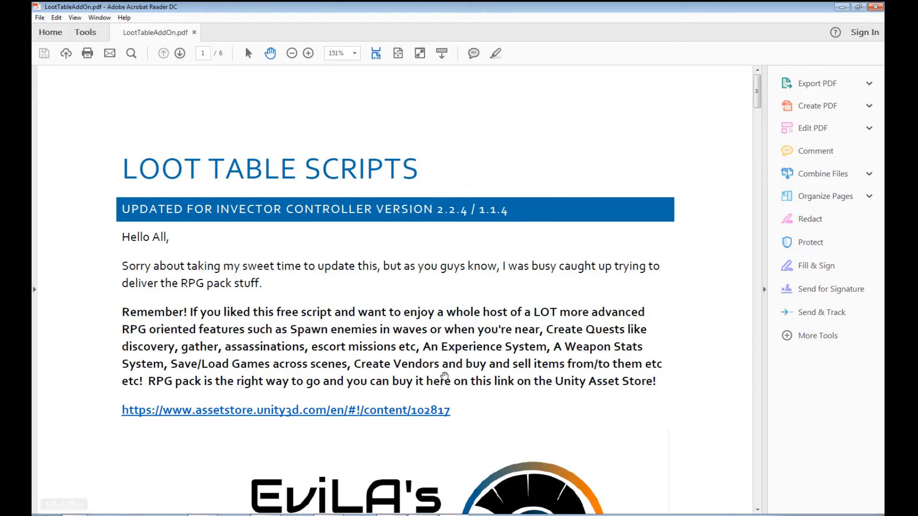
drag(472, 380, 471, 233)
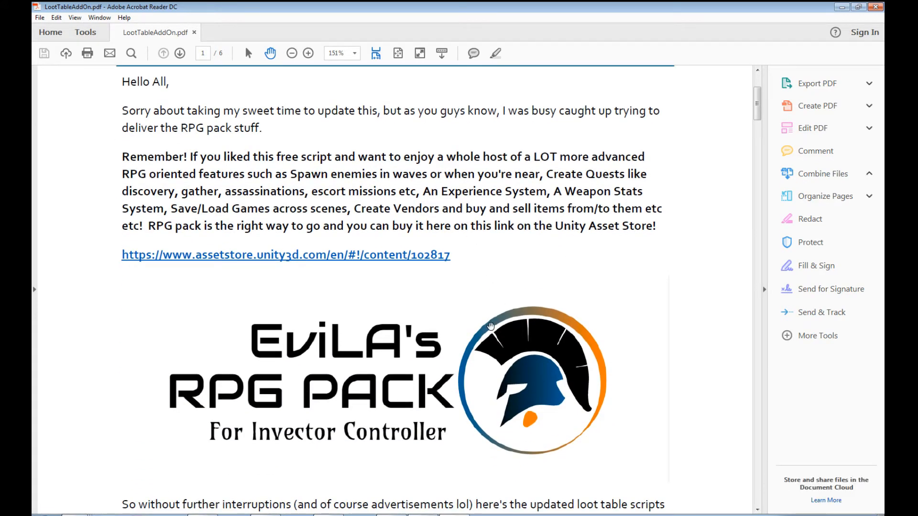
scroll(490, 326, down, 5)
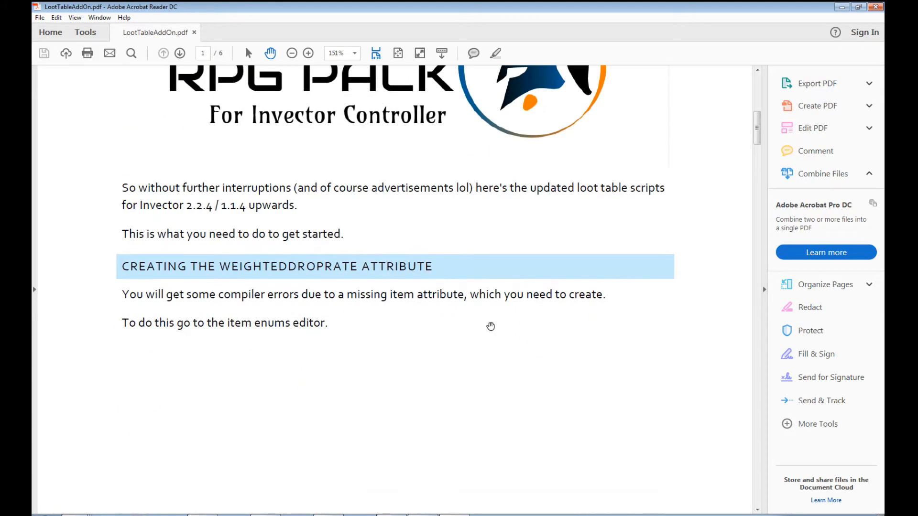
scroll(490, 326, down, 1)
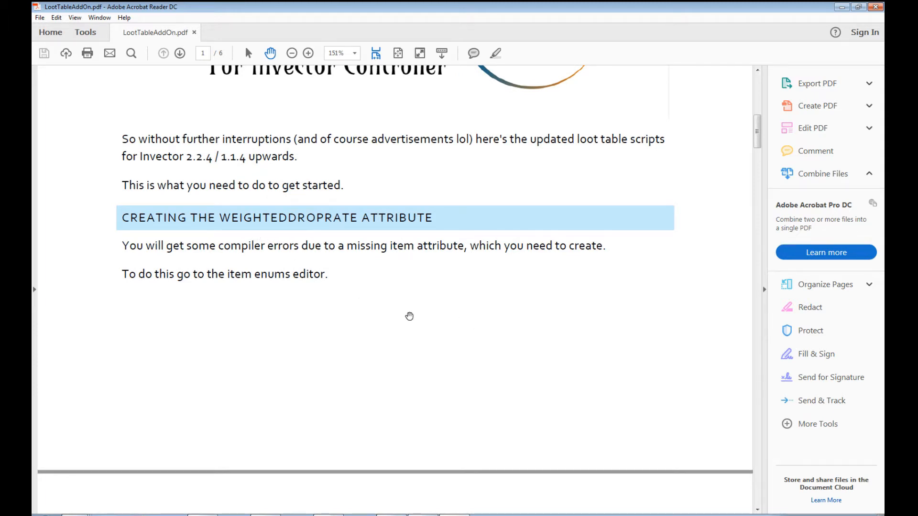
scroll(407, 297, down, 2)
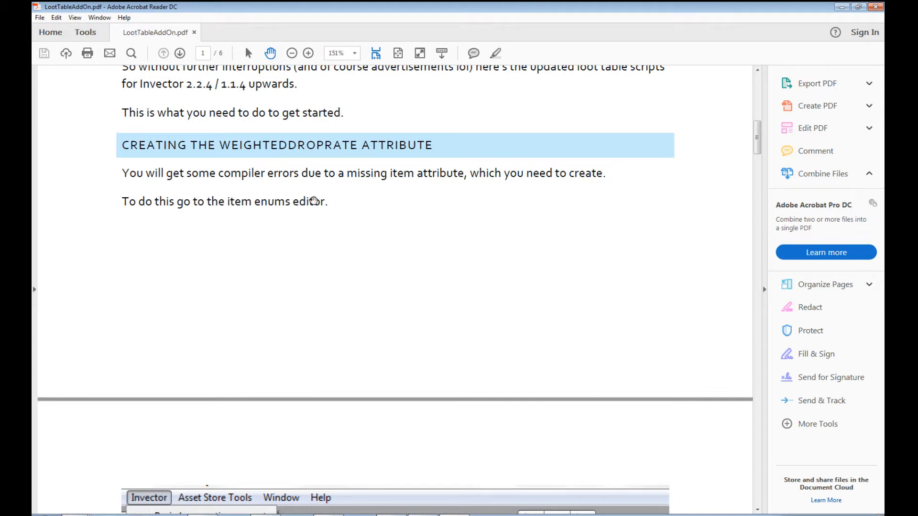
scroll(483, 363, down, 1)
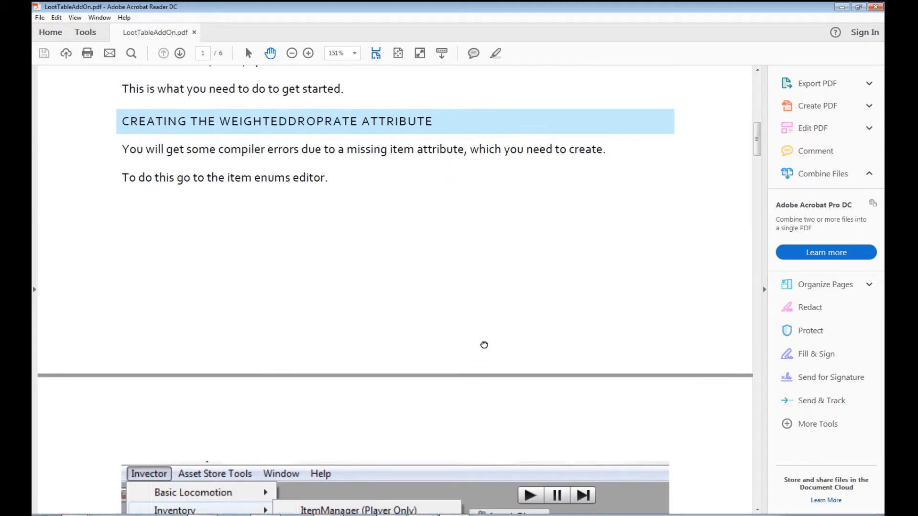
scroll(484, 345, down, 10)
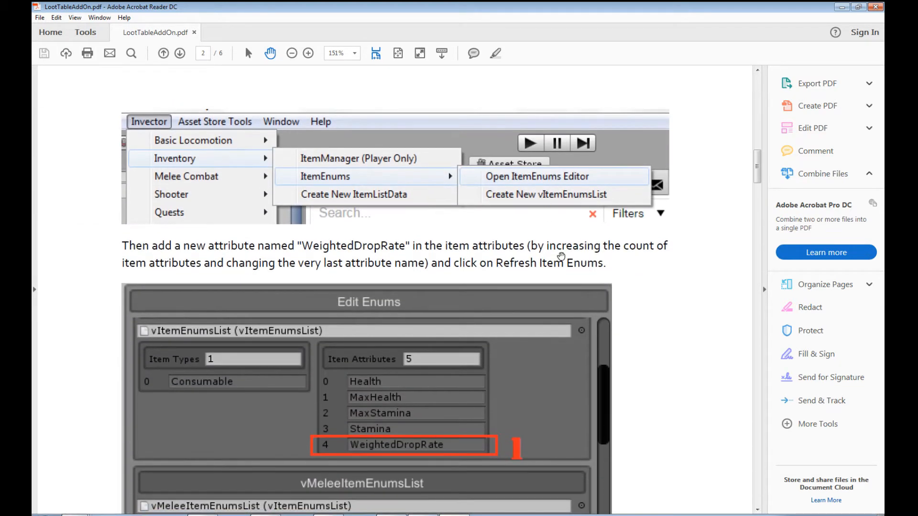
scroll(561, 257, down, 5)
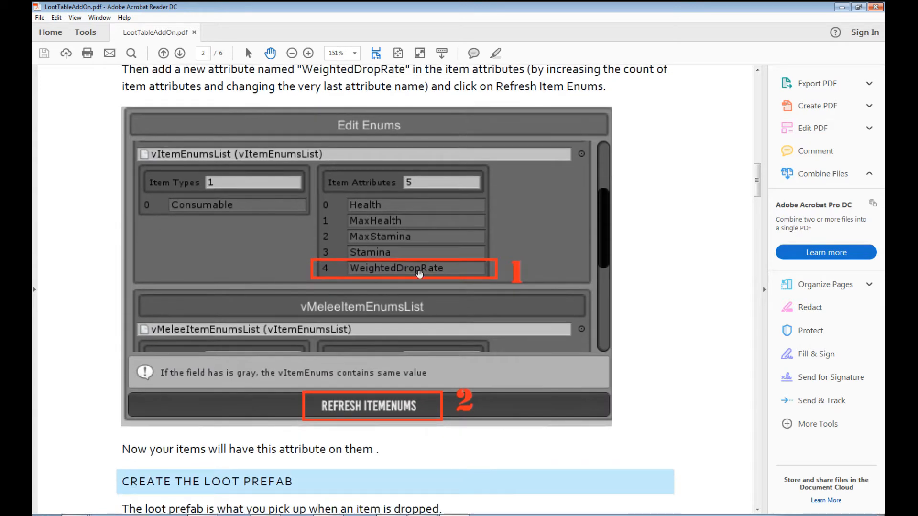
scroll(524, 434, down, 2)
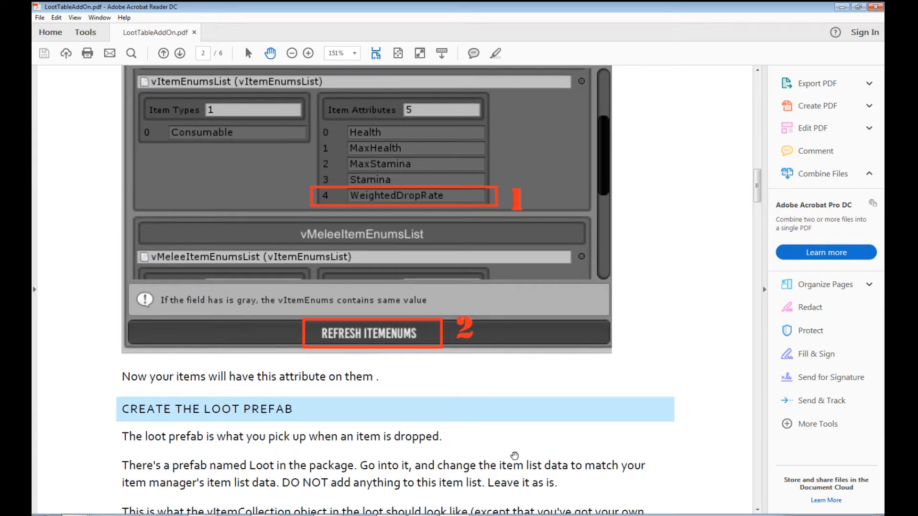
Switch back to Unity and open Invector's ItemEnums Editor for the inventory
key(alt+Tab)
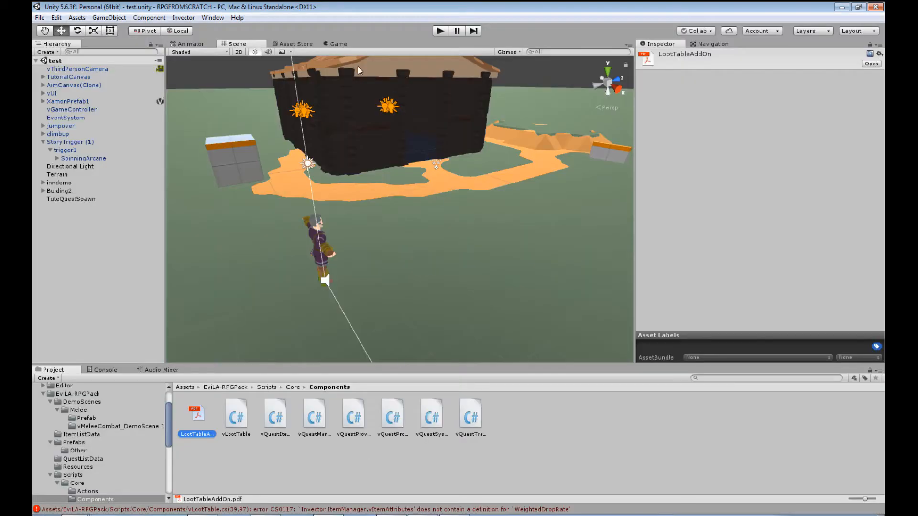
click(183, 18)
mouse_move(198, 44)
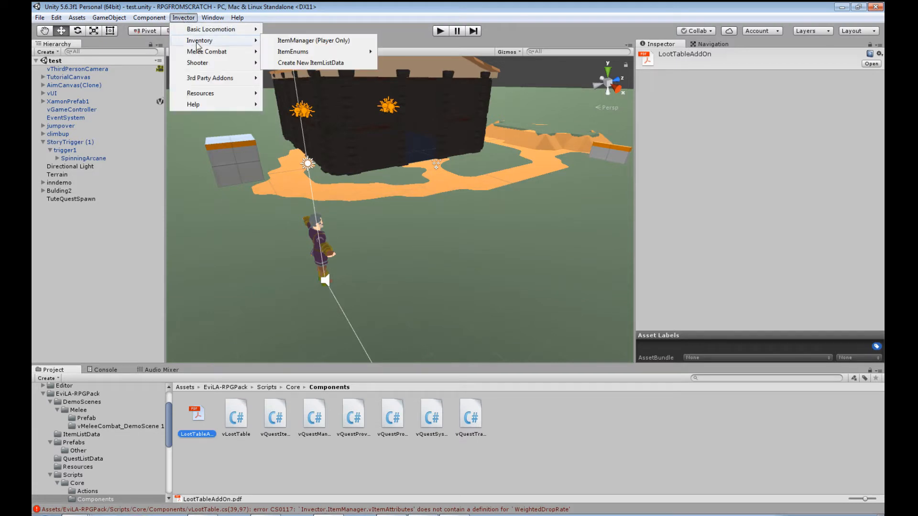
mouse_move(318, 51)
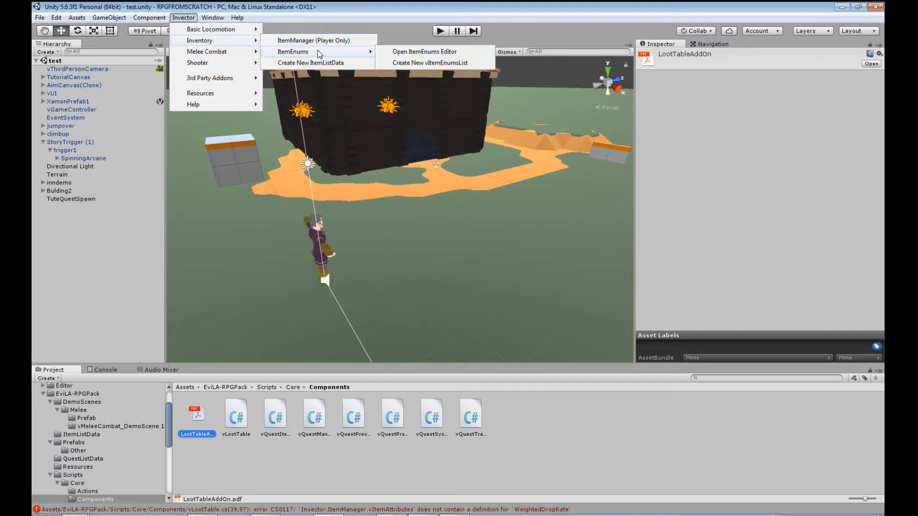
click(408, 52)
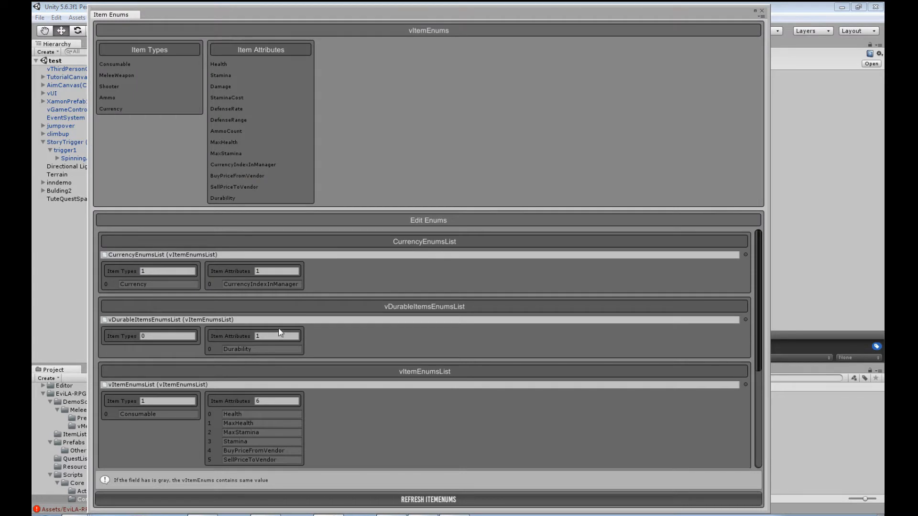
Increase the item attribute count of vItemEnumsList to 7 and name the last attribute WeightedDropRate
scroll(338, 364, down, 5)
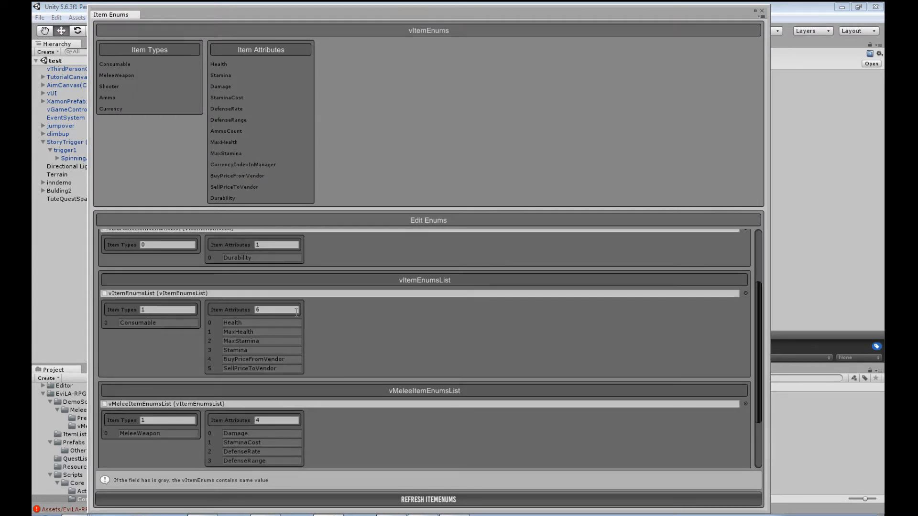
click(284, 310)
text(7)
click(282, 378)
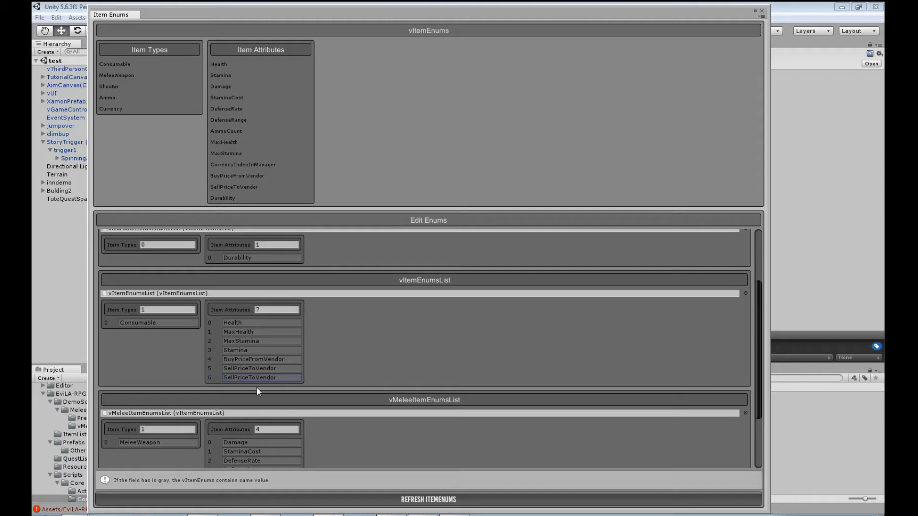
drag(278, 378, 211, 371)
text(Wei)
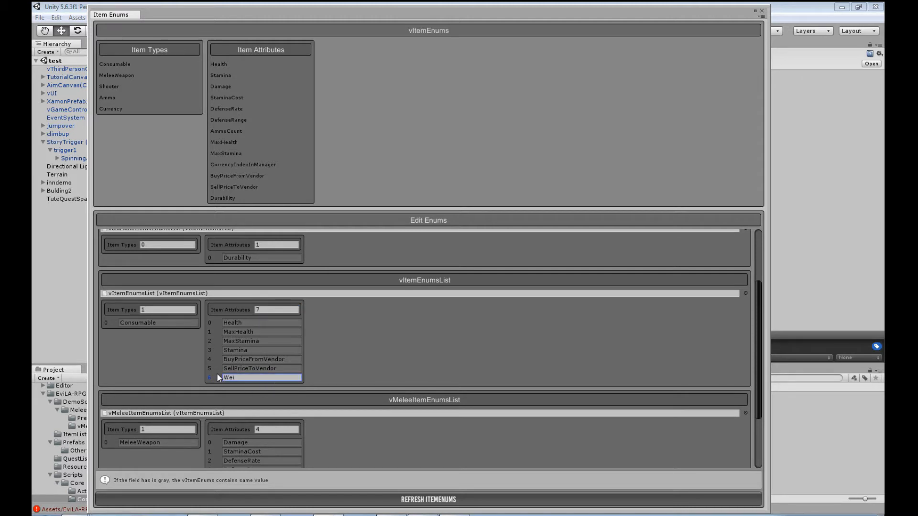
text(ghtedDropRate)
Refresh the item enums, close the editor, and check the console for remaining compile errors
click(430, 500)
click(453, 515)
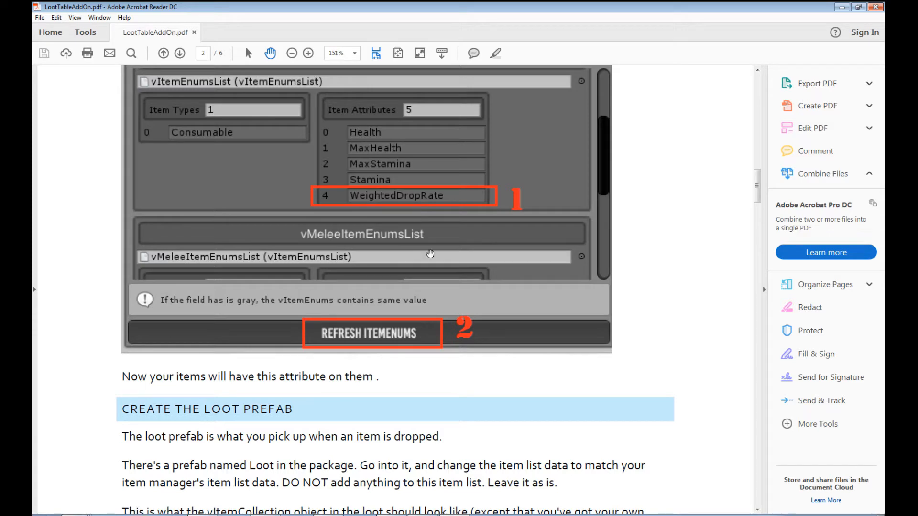
click(347, 512)
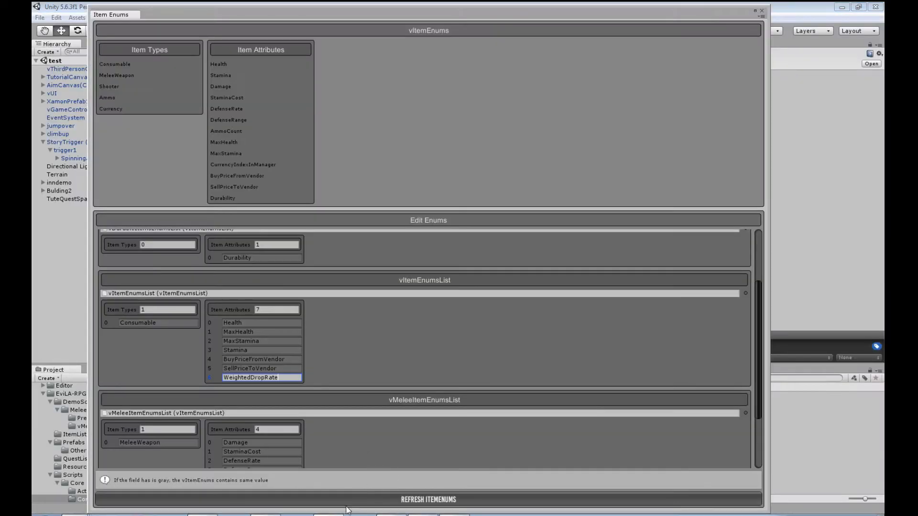
click(761, 12)
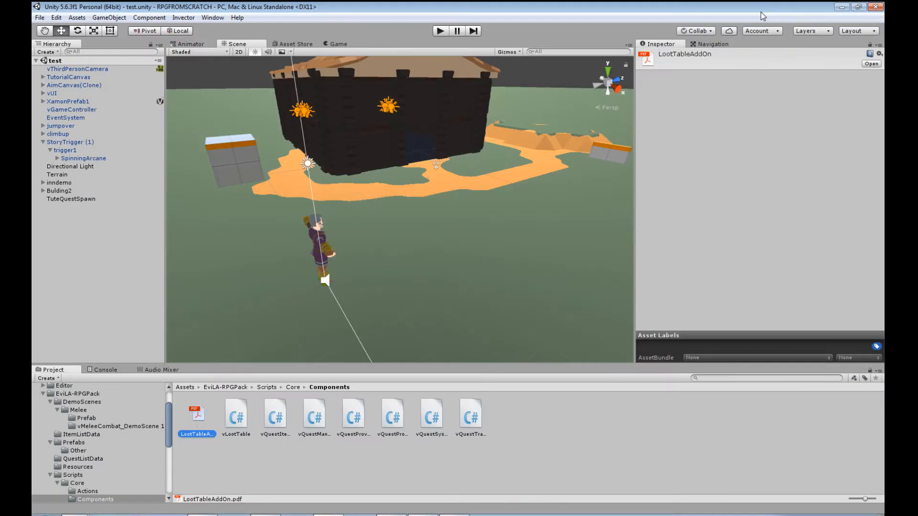
click(102, 369)
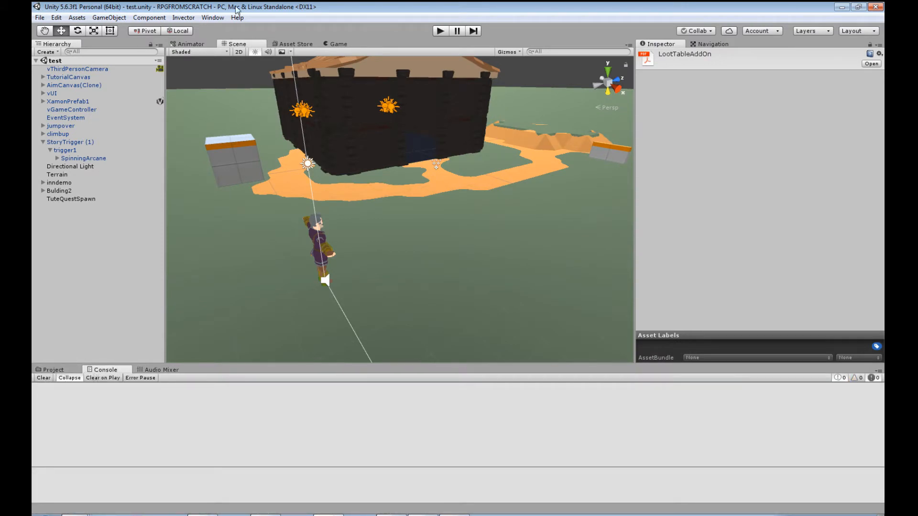
Reopen the ItemEnums Editor to check for WeightedDropRate in vItemEnumsList and the overall attribute list, and close it
click(184, 18)
mouse_move(211, 43)
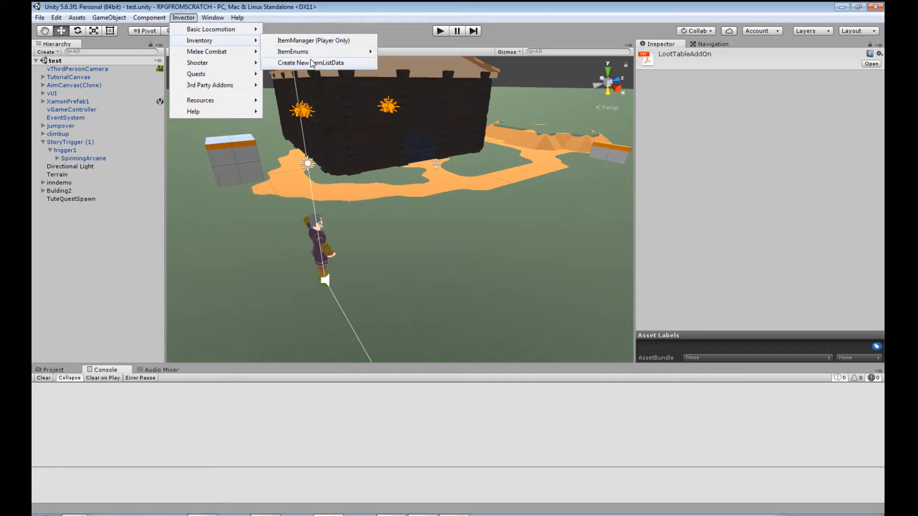
mouse_move(293, 52)
click(406, 52)
scroll(345, 306, down, 5)
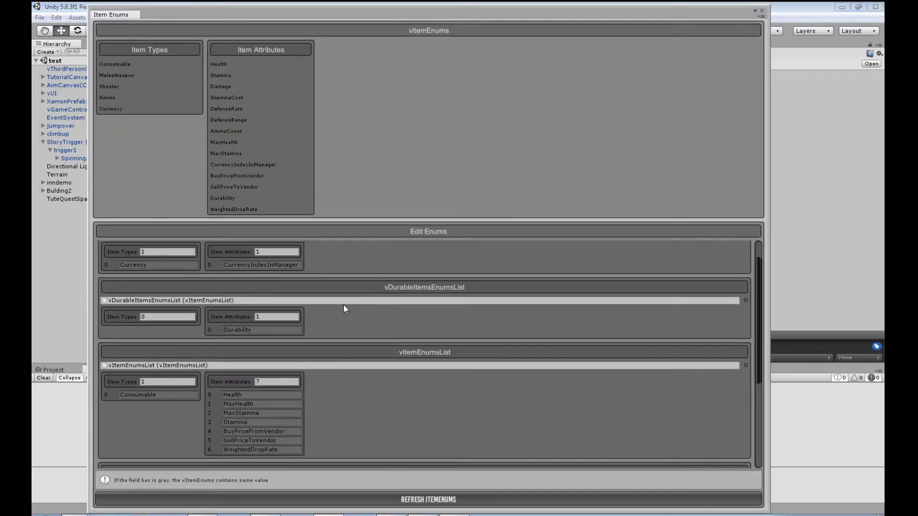
scroll(395, 258, up, 3)
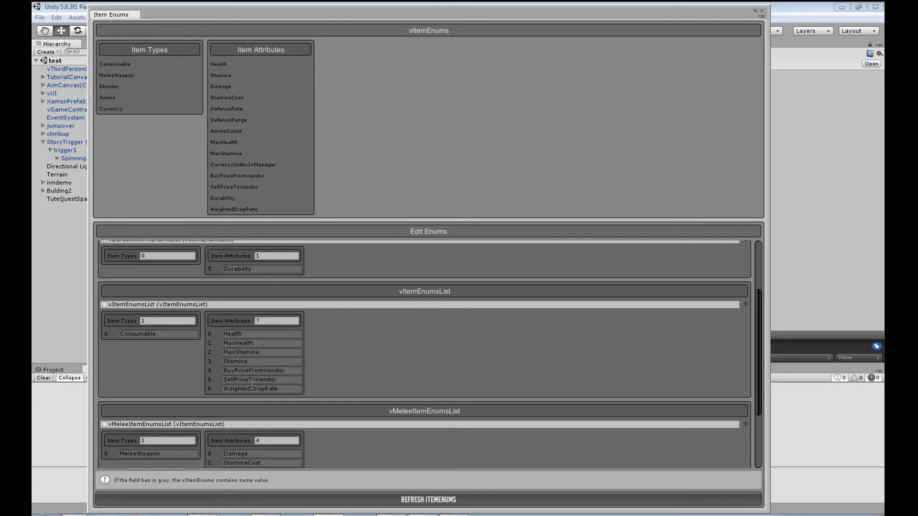
click(761, 11)
Collapse the EviLA-RPGPack folder in the project assets and inspect the Quest Manager script settings on XamonPrefab1
click(48, 370)
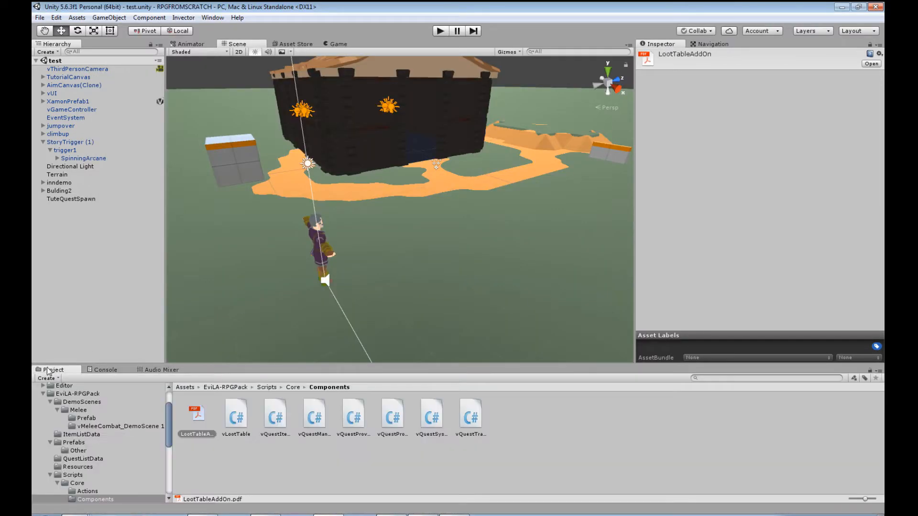
click(43, 394)
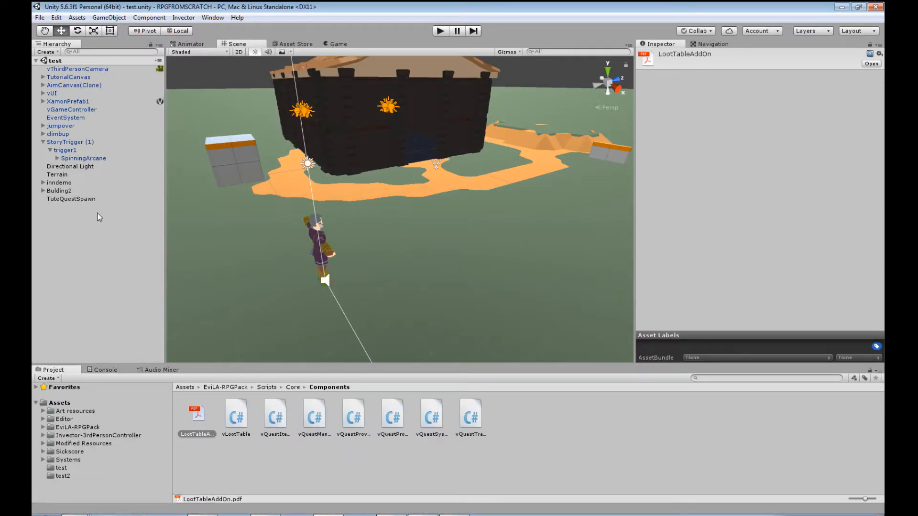
click(69, 102)
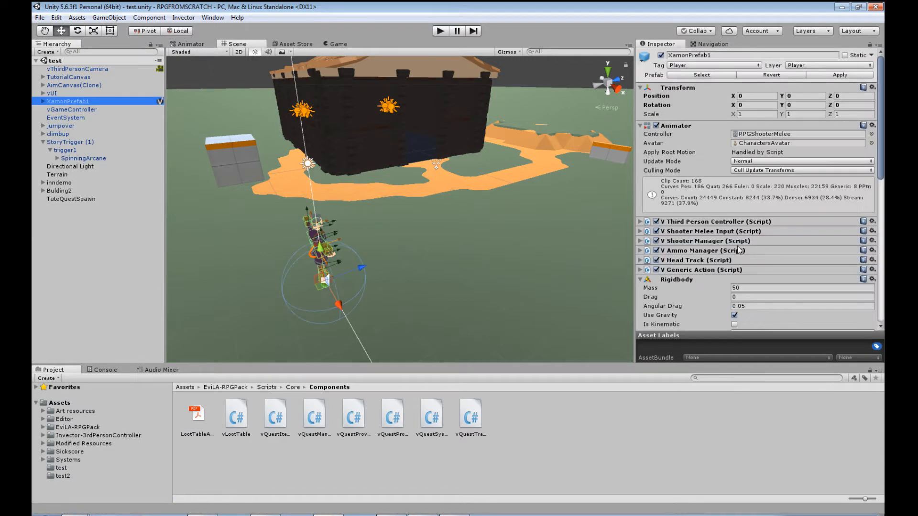
scroll(739, 250, down, 10)
click(640, 303)
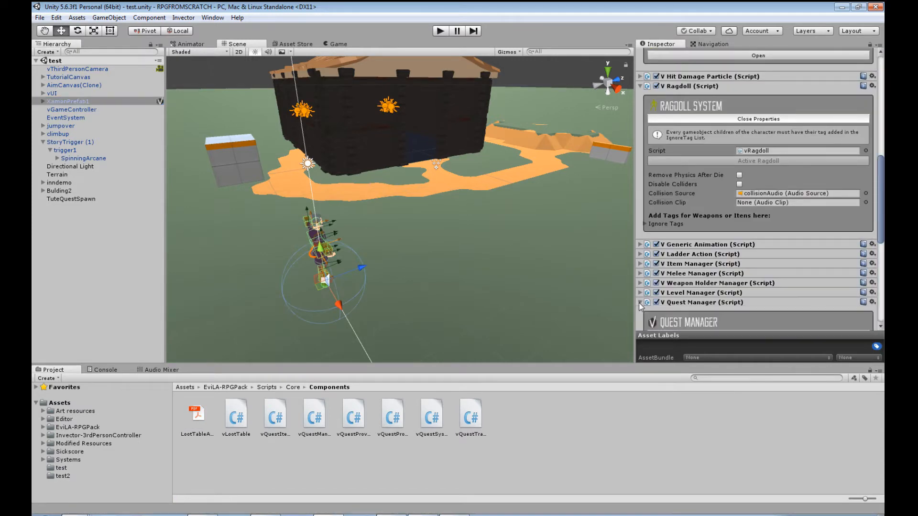
scroll(639, 304, down, 8)
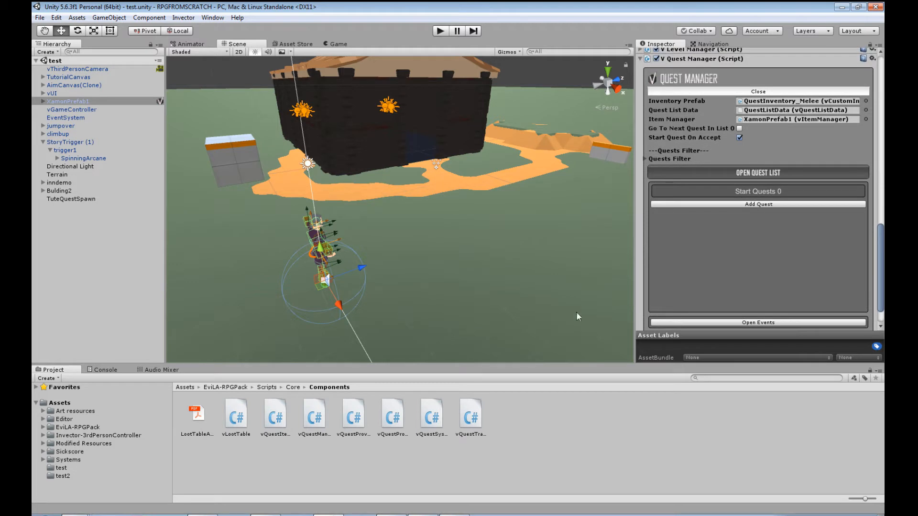
Inspect QuestListData, its New in Town quest and the XPHUD prefab in Modified Resources' Quest Files folder
click(72, 444)
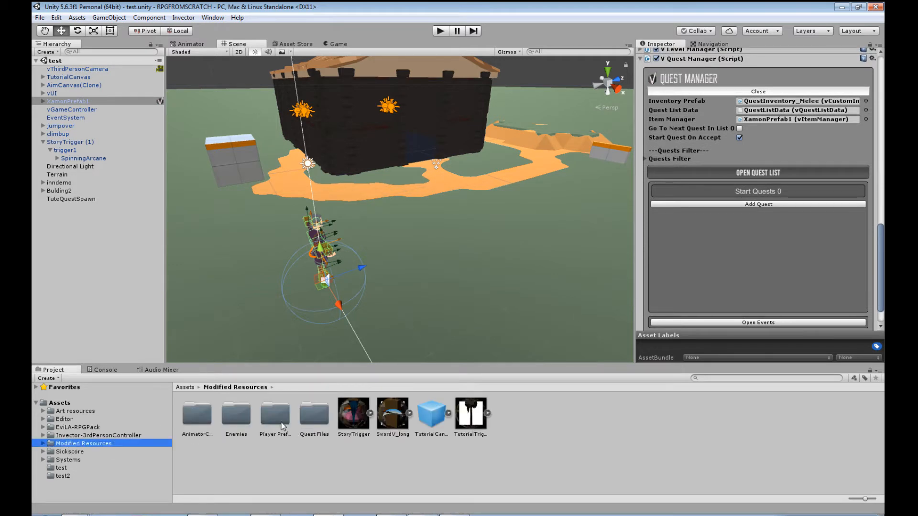
double_click(314, 414)
click(275, 414)
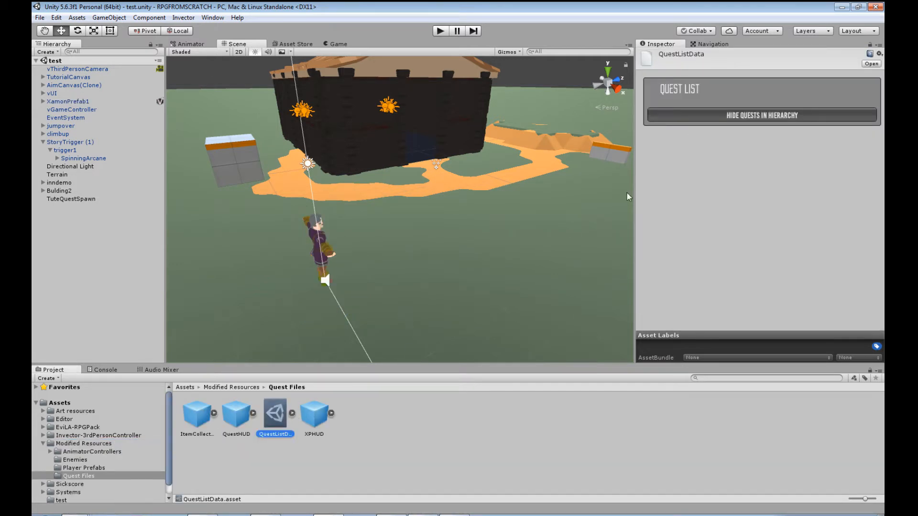
click(292, 415)
click(318, 416)
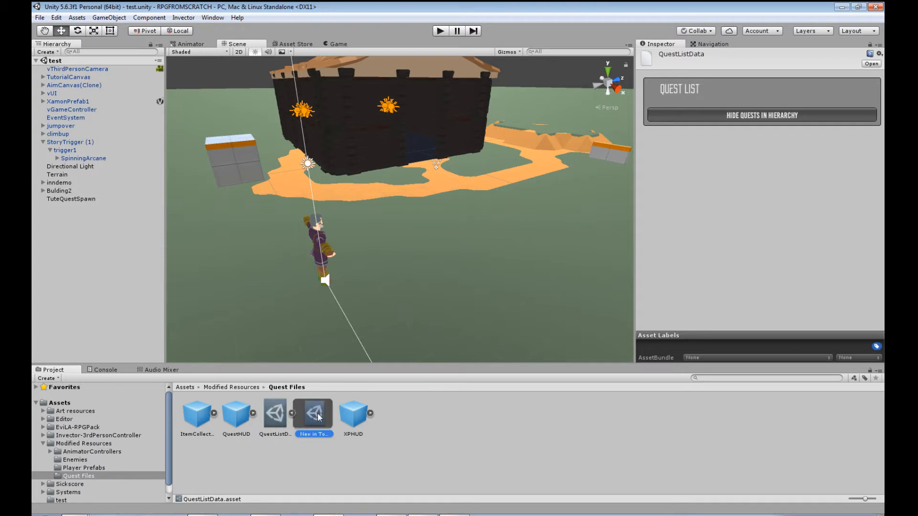
scroll(734, 261, down, 3)
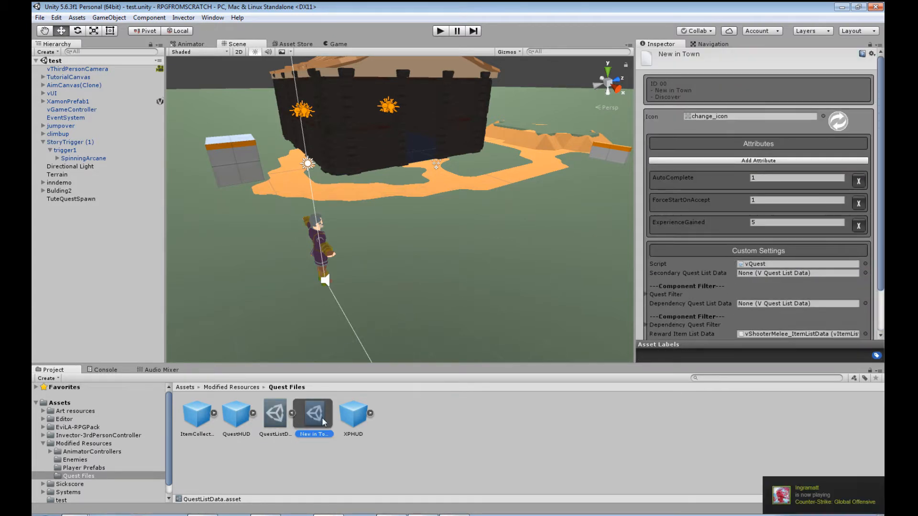
click(348, 418)
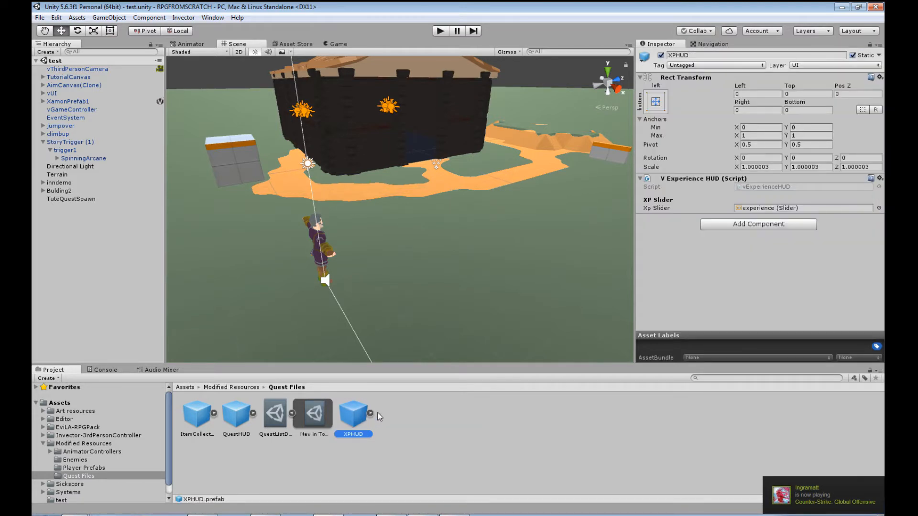
Collapse QuestListData in the Quest Files folder and import the complete vFreeClimbAddon package into the project
click(293, 413)
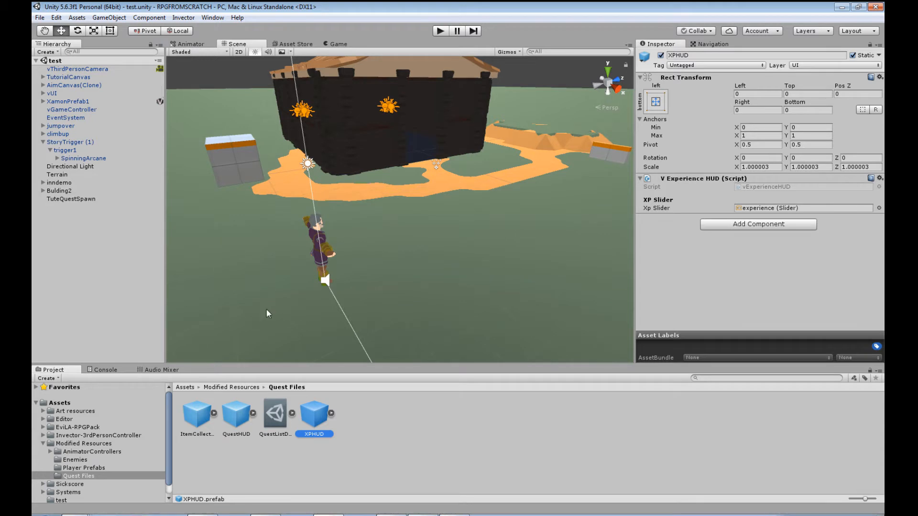
mouse_move(294, 259)
middle_down()
mouse_move(309, 254)
mouse_move(295, 257)
middle_up()
scroll(346, 259, up, 5)
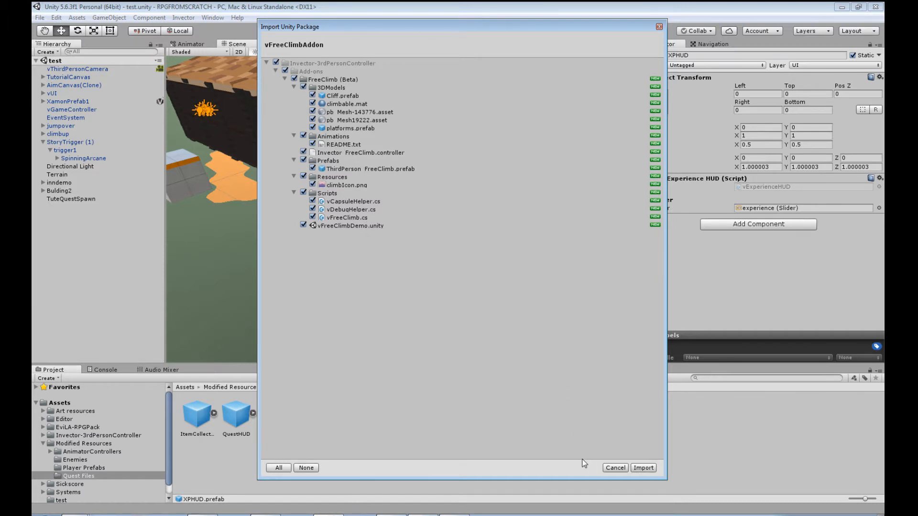
click(643, 468)
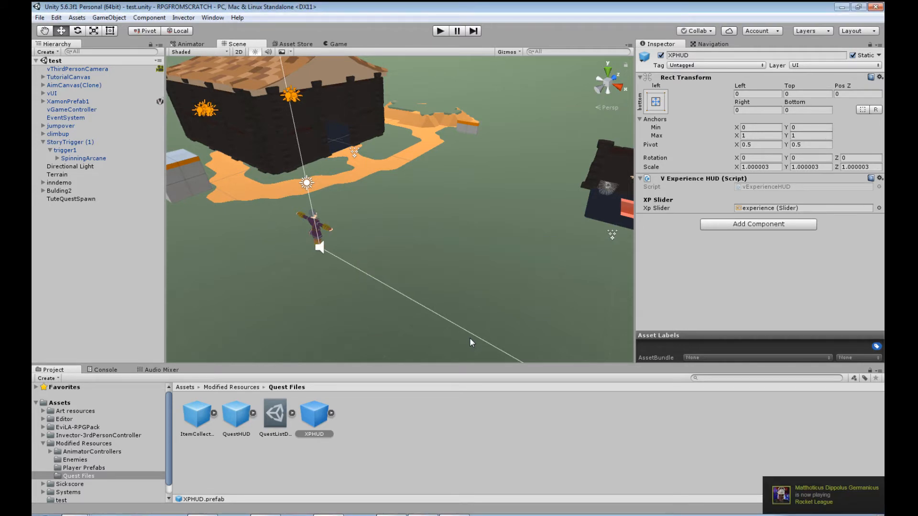
Read the README in the Animations folder of the FreeClimb (Beta) add-on for the missing animations' download instructions
click(43, 445)
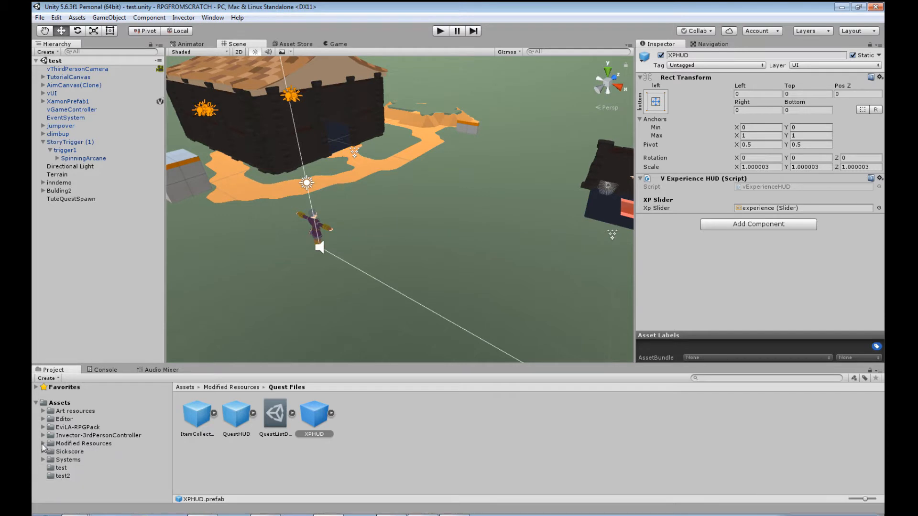
click(91, 436)
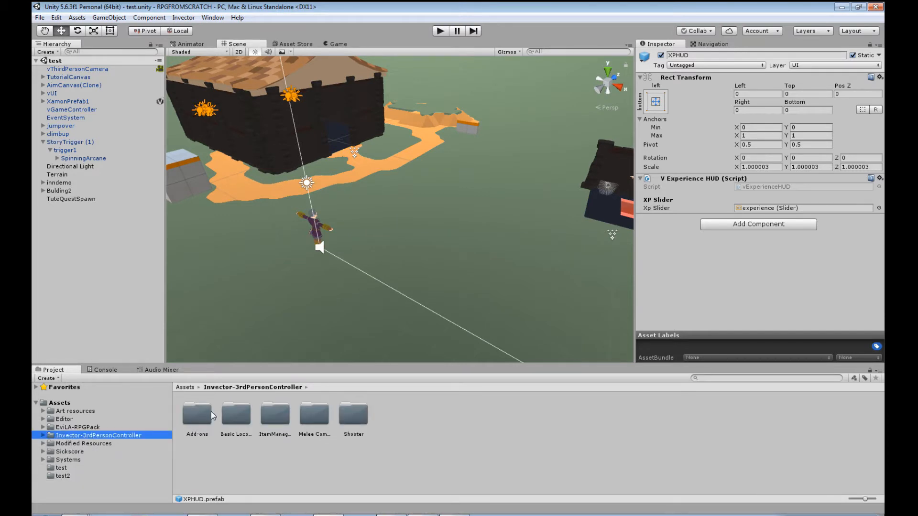
double_click(198, 414)
double_click(198, 415)
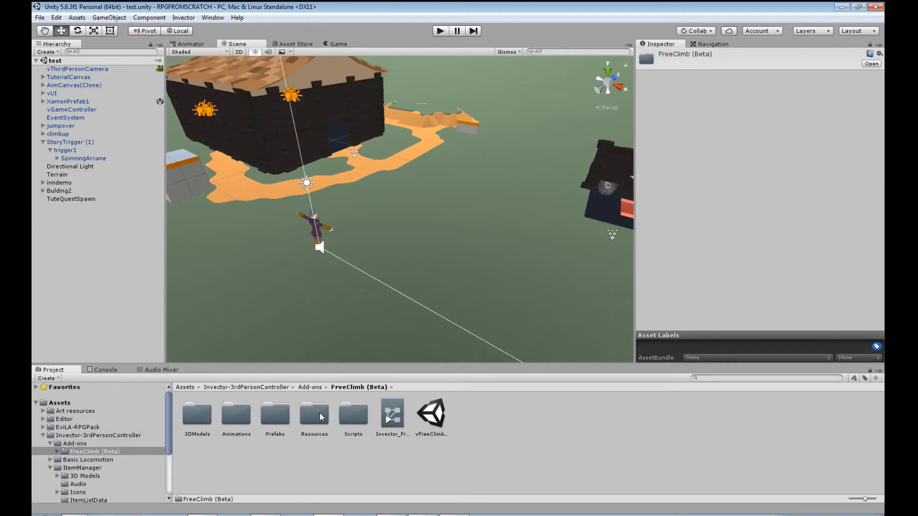
double_click(234, 412)
click(196, 422)
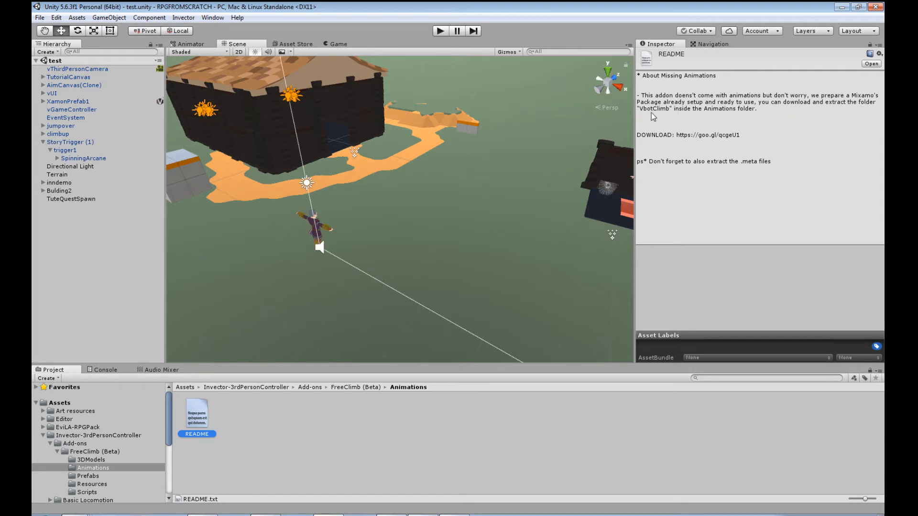
click(676, 135)
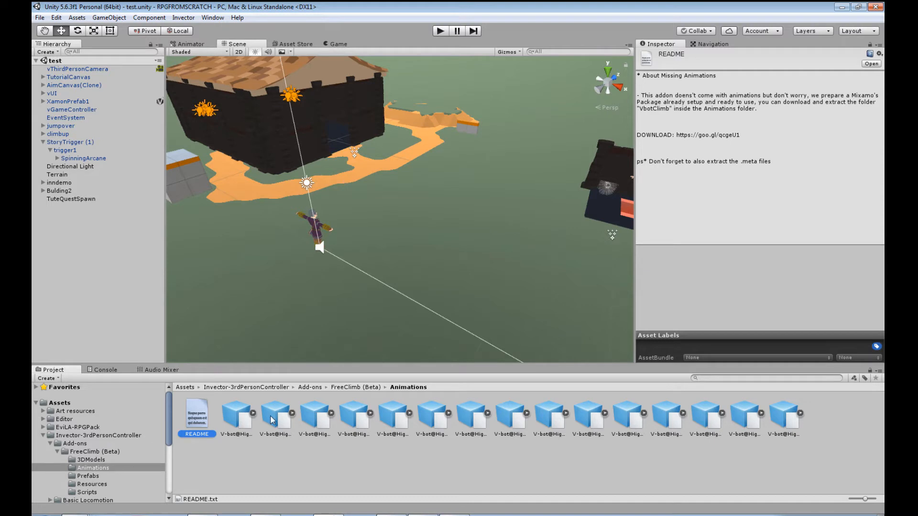
Examine the contents of FreeClimb (Beta)'s 3DModels, Prefabs, Resources and Animations folders, and return to the add-on's main folder
click(91, 460)
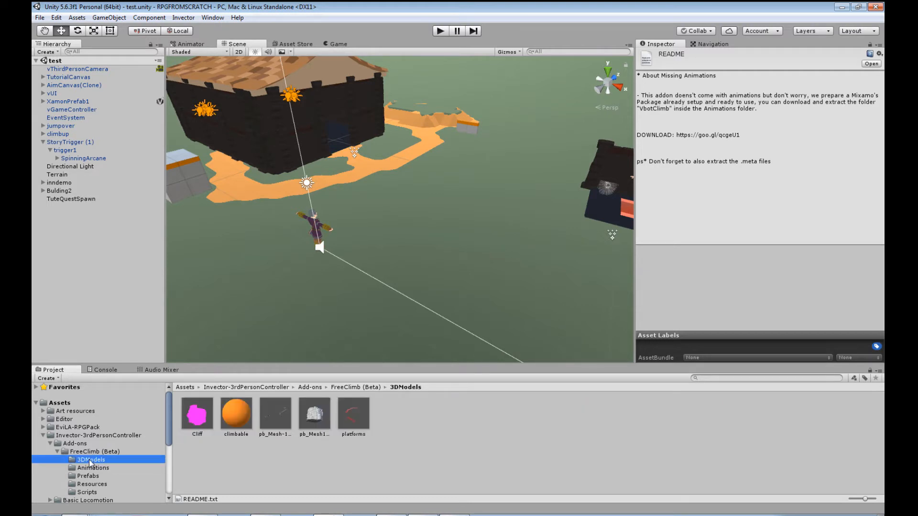
click(95, 476)
click(95, 485)
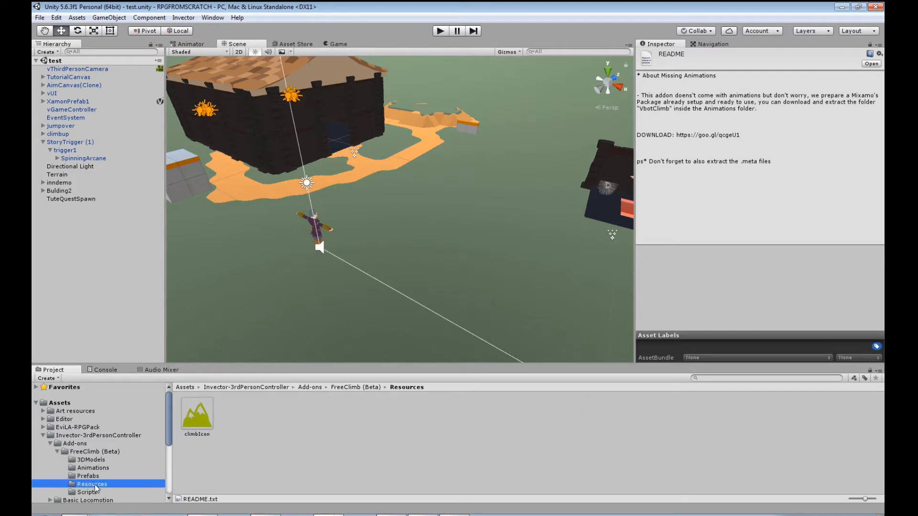
click(92, 499)
click(95, 484)
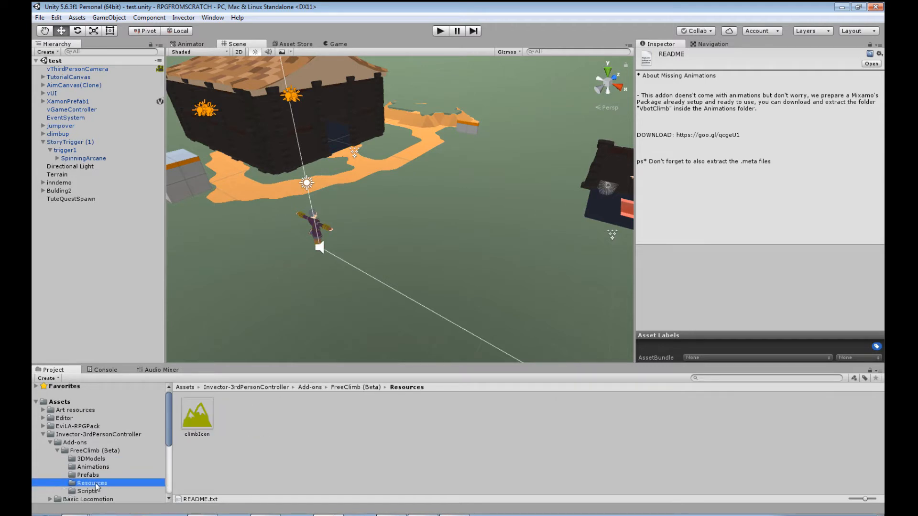
click(96, 477)
click(96, 469)
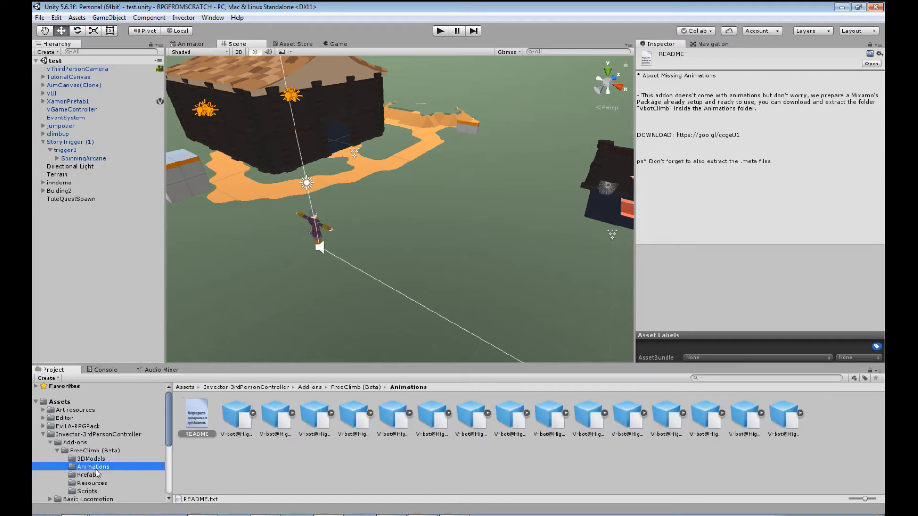
click(91, 459)
click(101, 451)
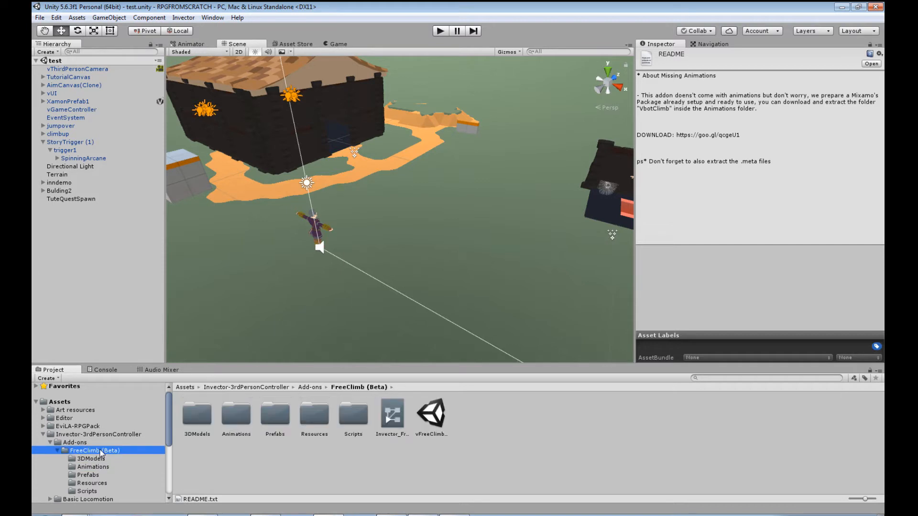
Check the Invector_FreeClimb controller, save the current scene, and open the vFreeClimbDemo scene
click(432, 418)
click(398, 417)
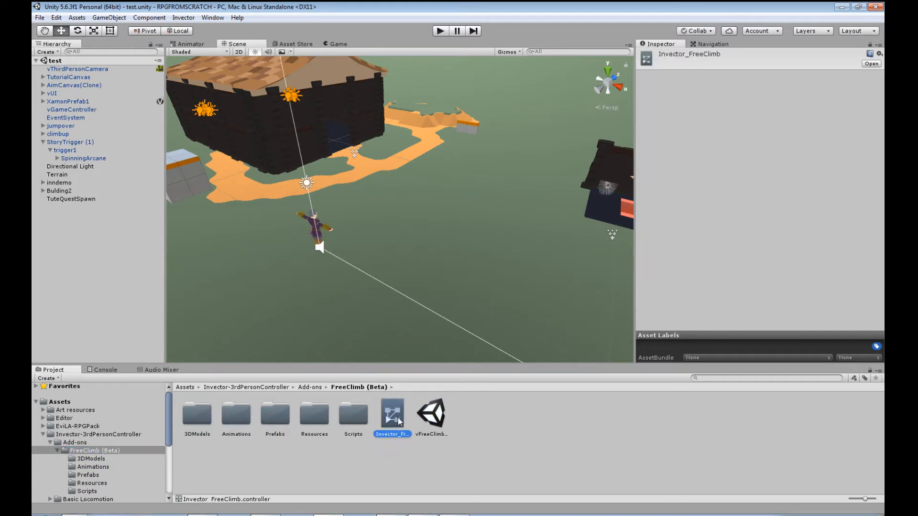
click(439, 421)
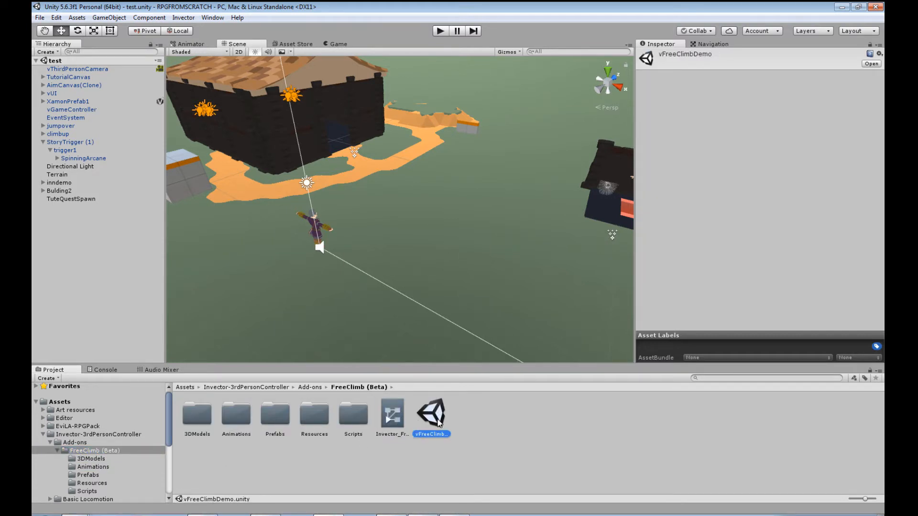
click(39, 18)
click(70, 57)
double_click(432, 417)
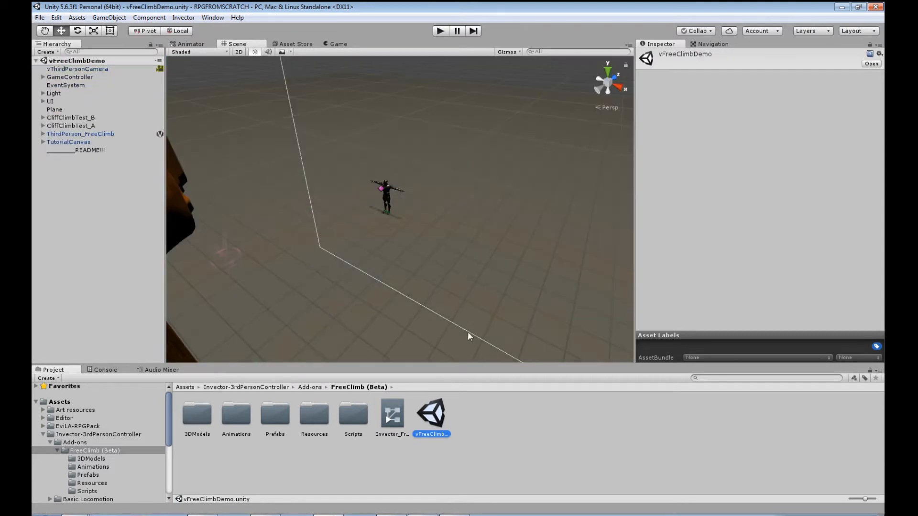
Start play mode in the vFreeClimbDemo scene and maximize the Game view
click(440, 31)
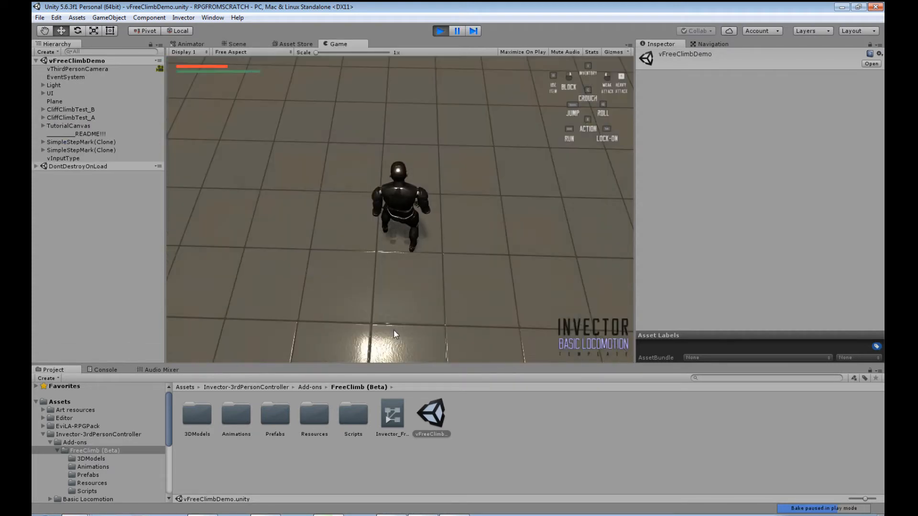
right_click(339, 44)
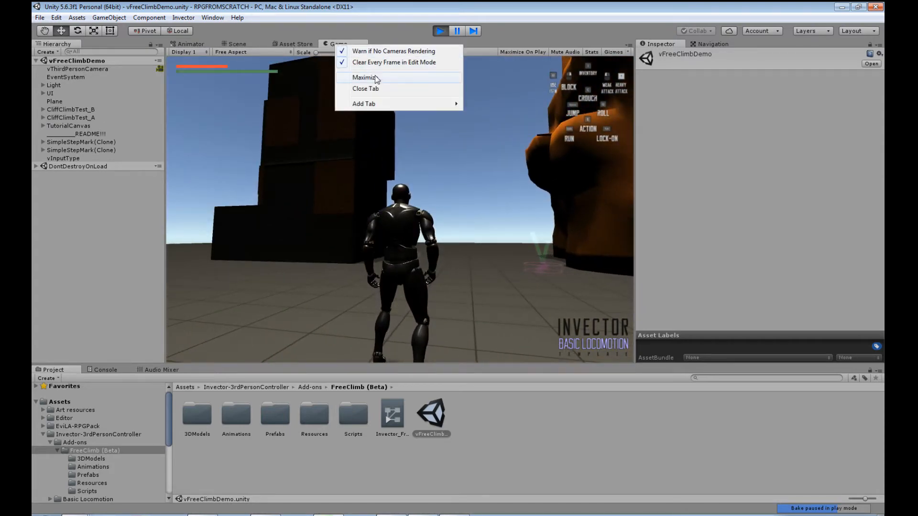
click(376, 76)
Test free climbing by moving the character to the orange cliff and climbing its face onto the first ledge
key(w)
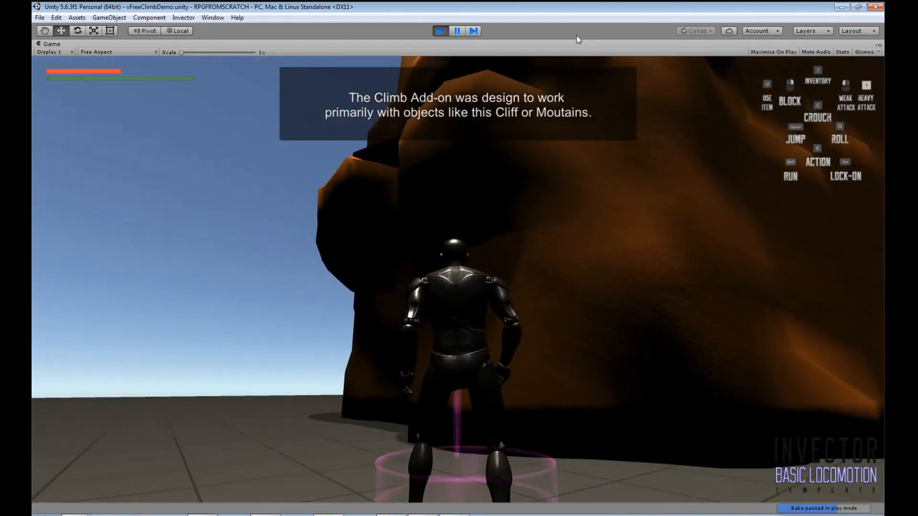
key(w)
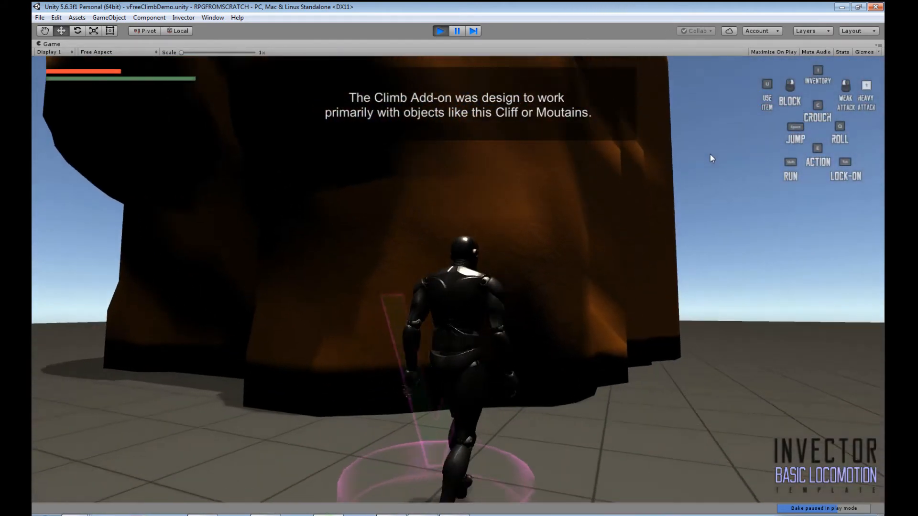
key(space)
key(w)
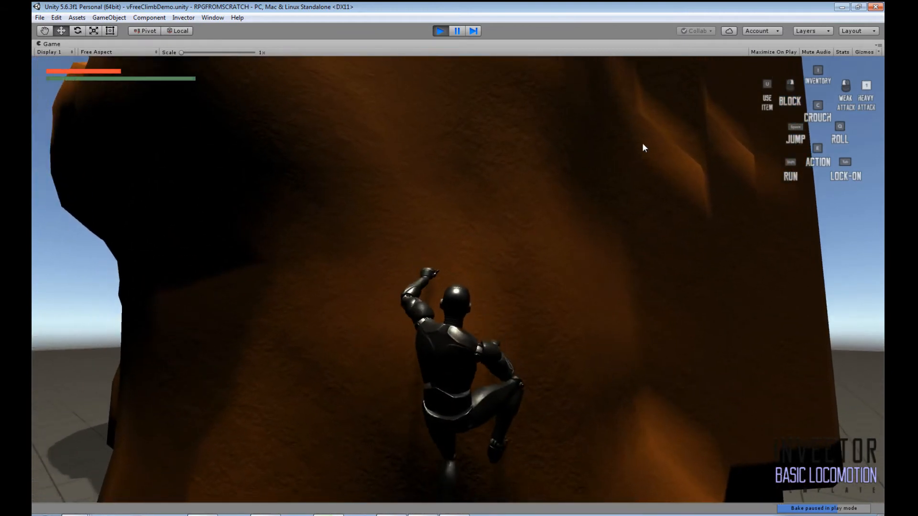
key(w)
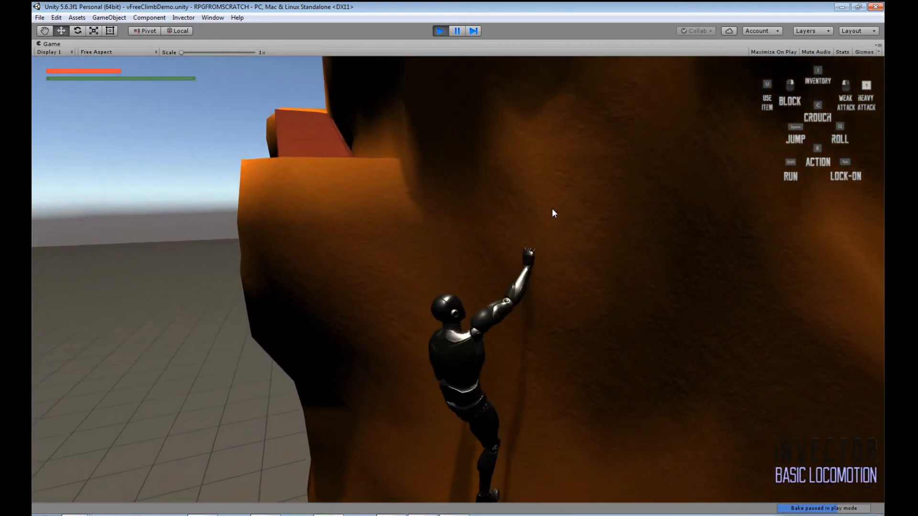
key(w)
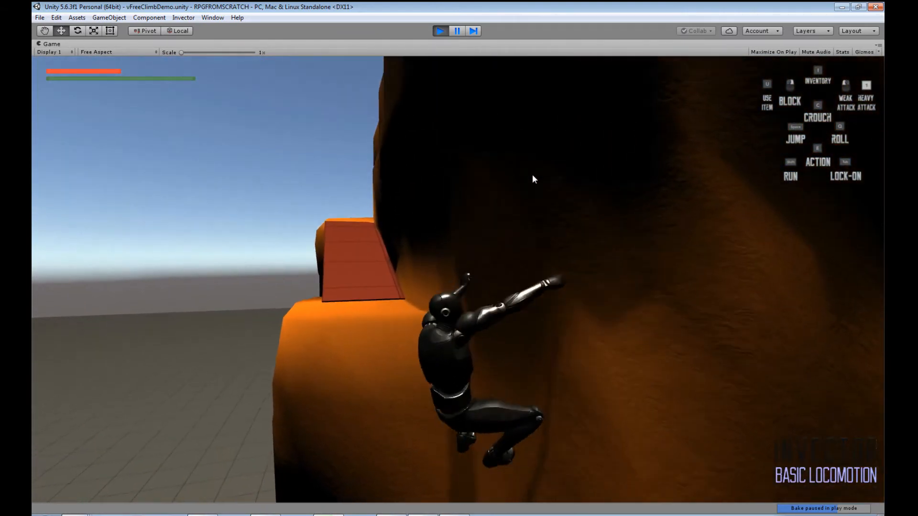
key(a)
key(w)
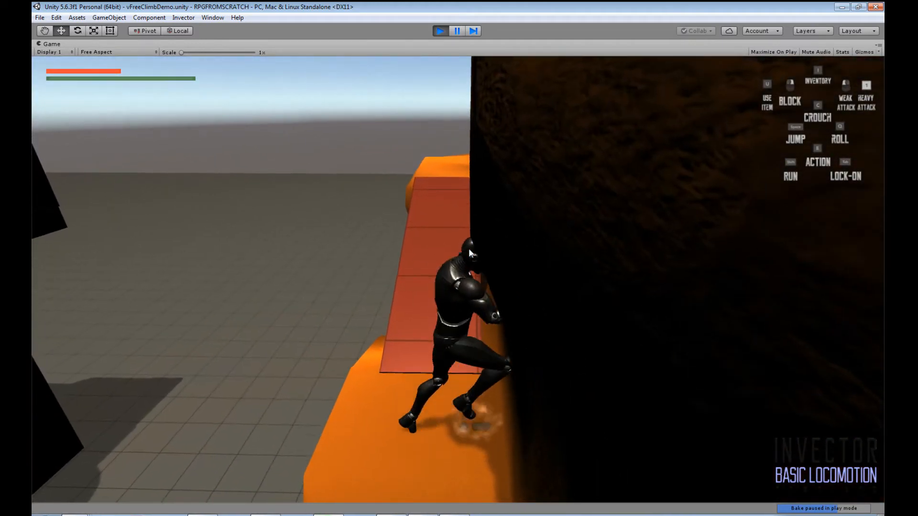
Run the character along the cliff's ledges and red ramps, and climb the next wall to the upper plateau
key(s)
key(w)
key(w)
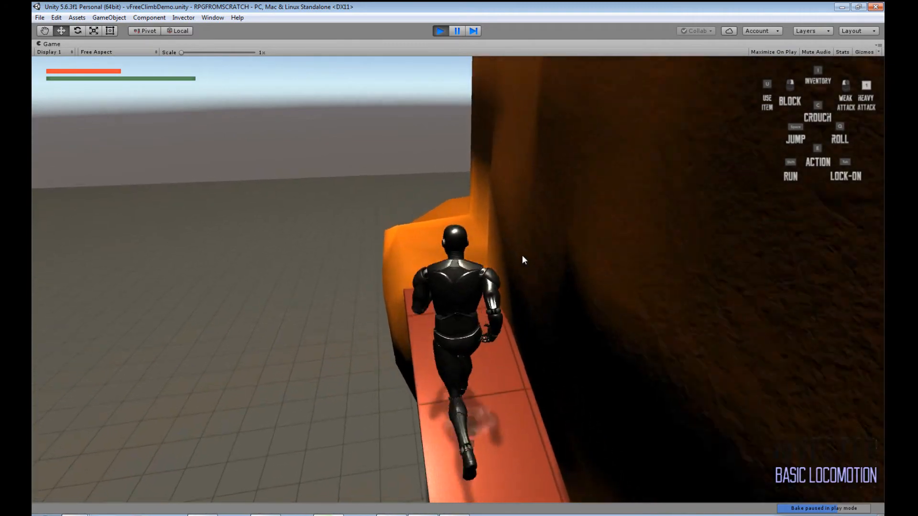
key(w)
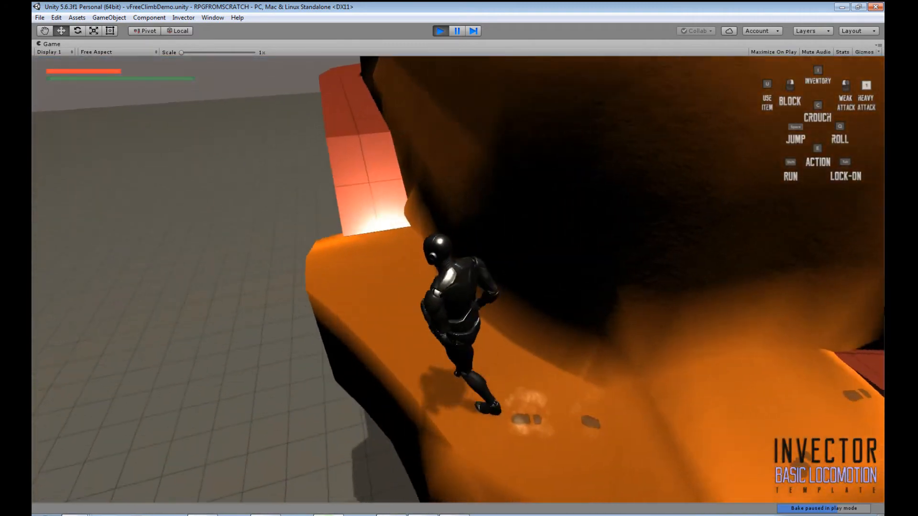
key(w)
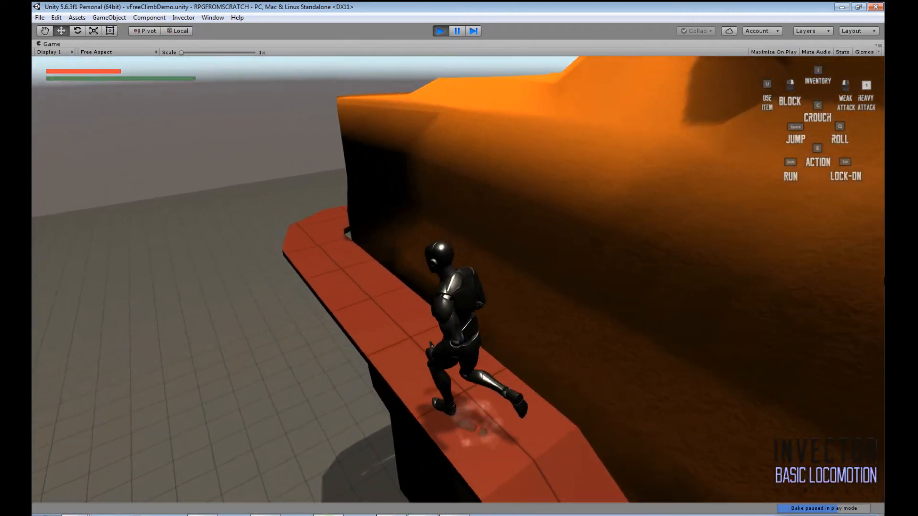
key(space)
key(w)
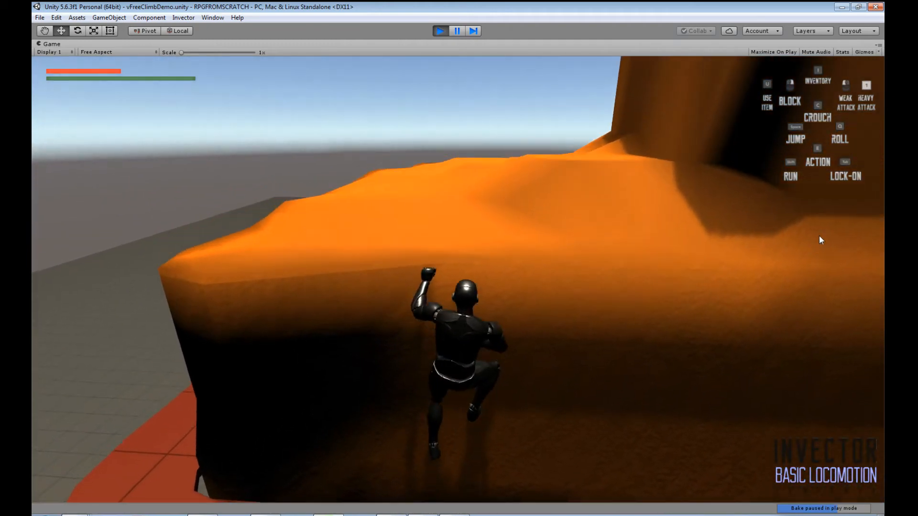
key(w)
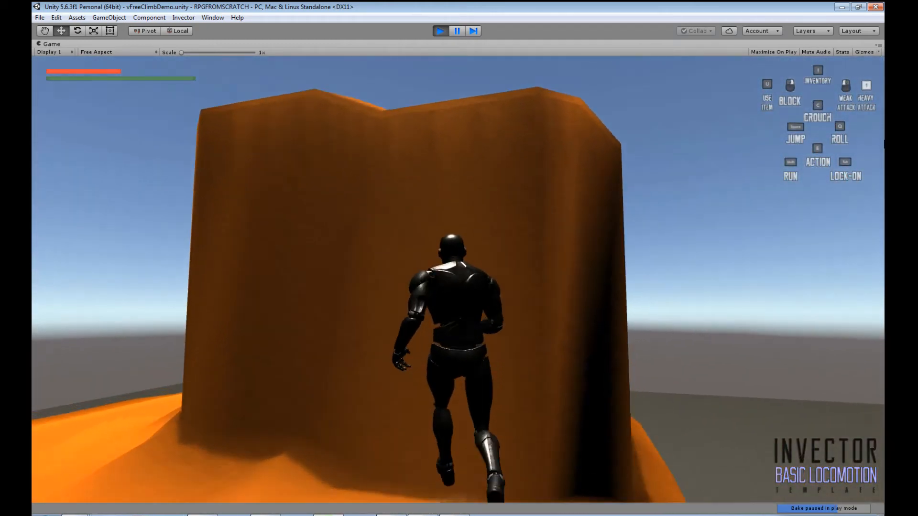
Climb the character up the cliff's highest rock, run across its top, and jump off to the ground
key(space)
key(w)
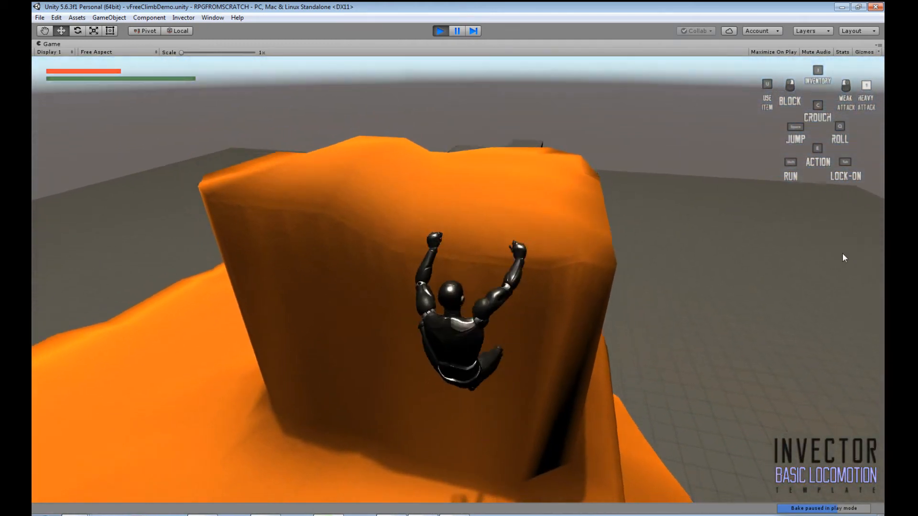
key(w)
key(space)
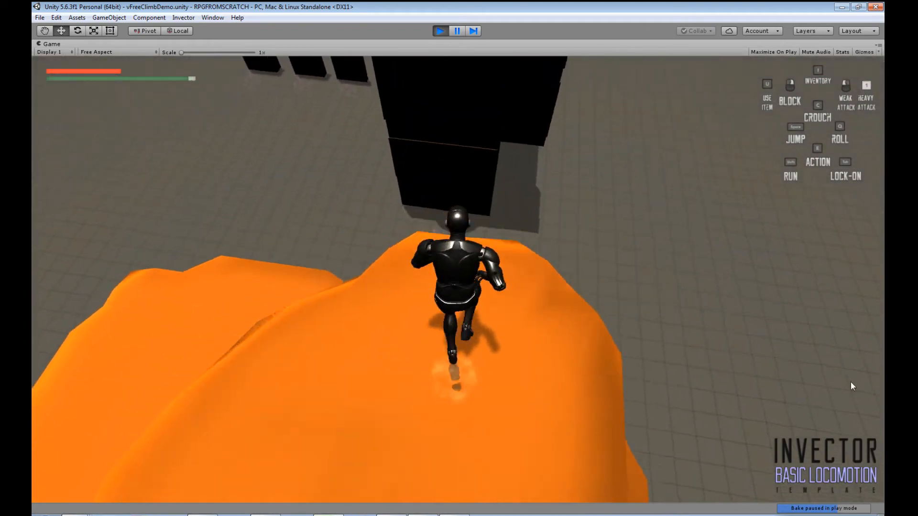
key(w)
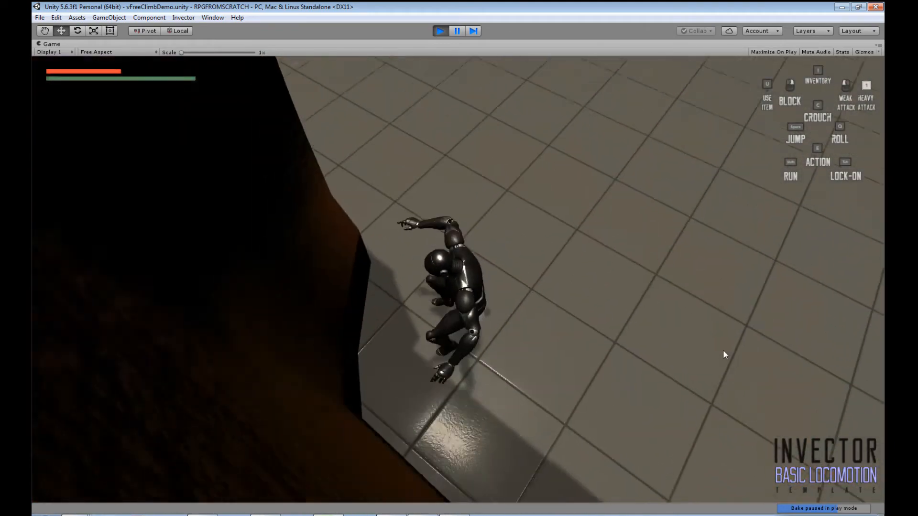
Run the character from the orange cliff to the large block structure and around to its side with brown climbable panels
key(space)
key(w)
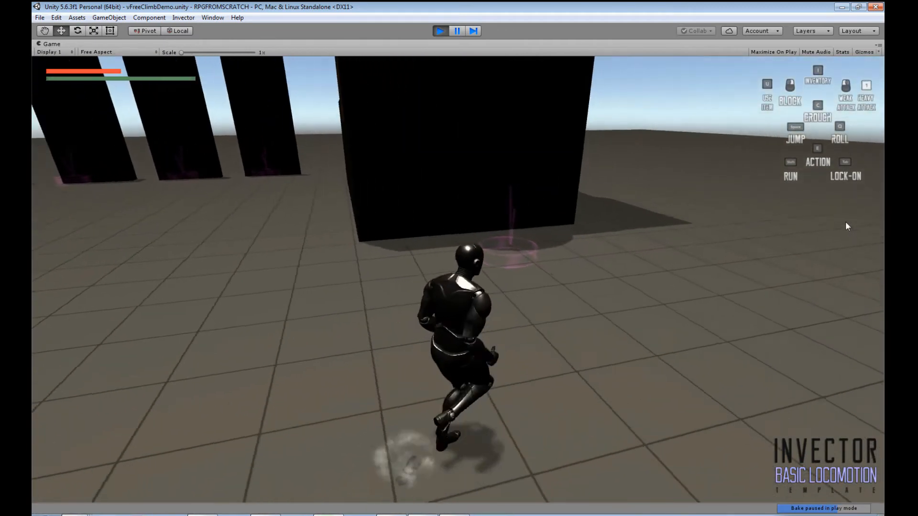
key(w)
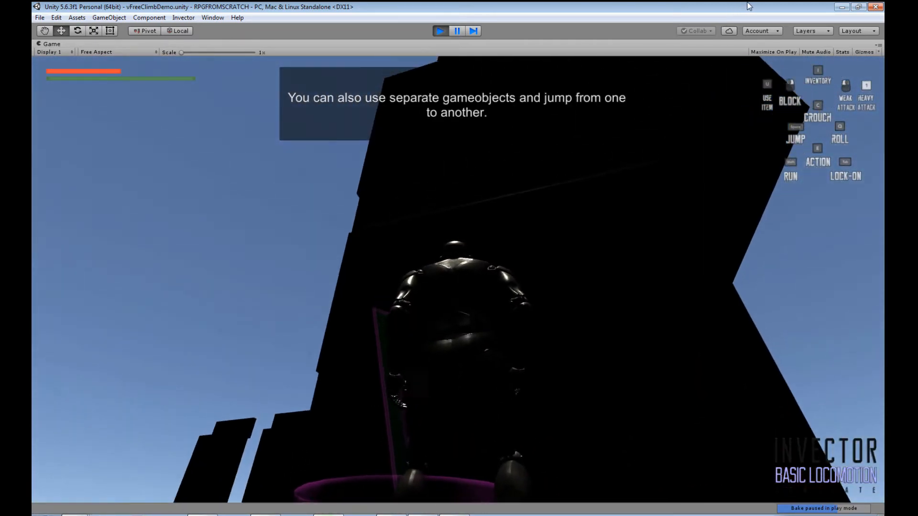
key(a)
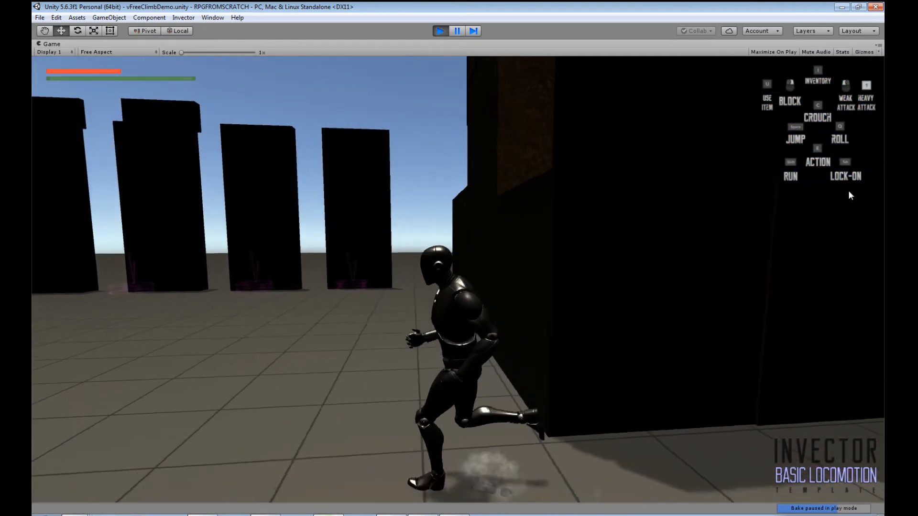
key(w)
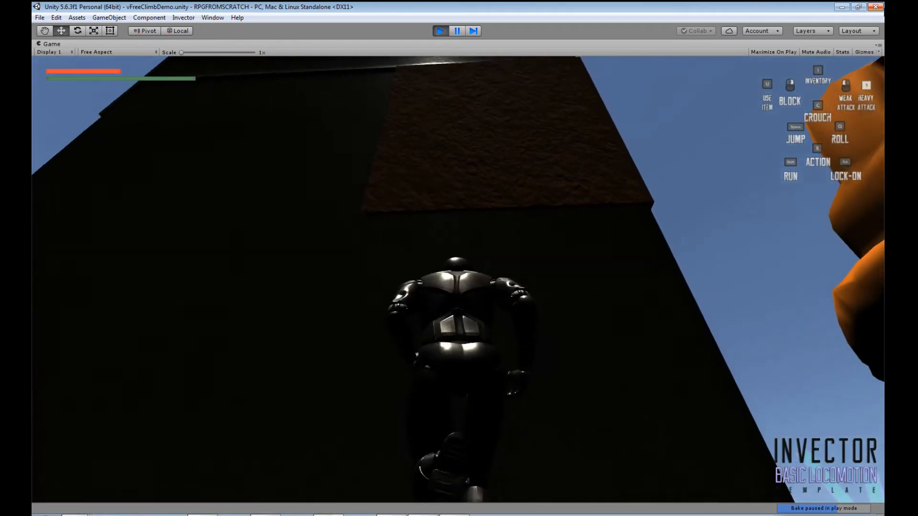
Jump the character onto the lowest brown panel and climb up to the tall panel above, shifting sideways on it
key(space)
key(w)
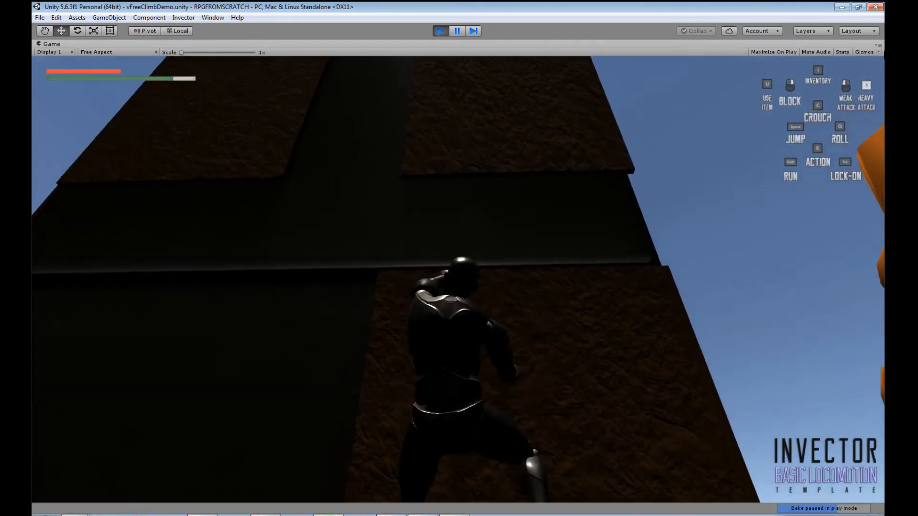
key(space)
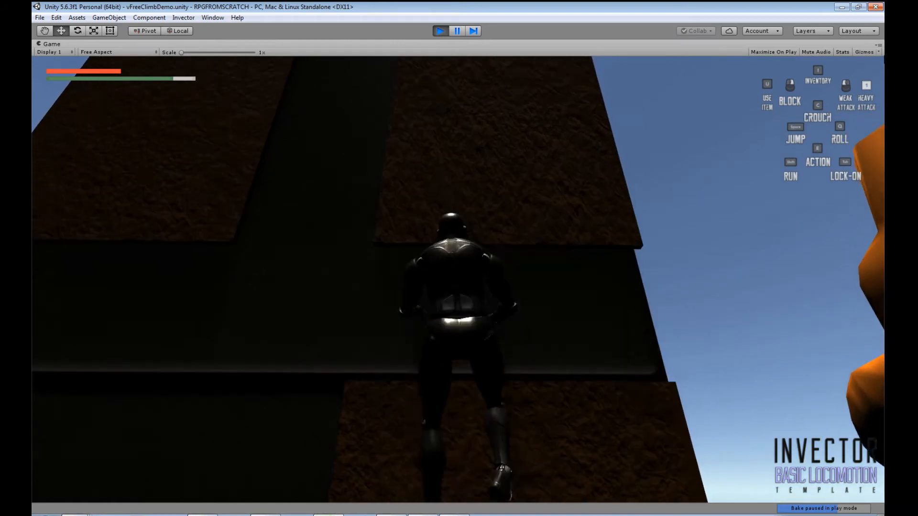
key(w)
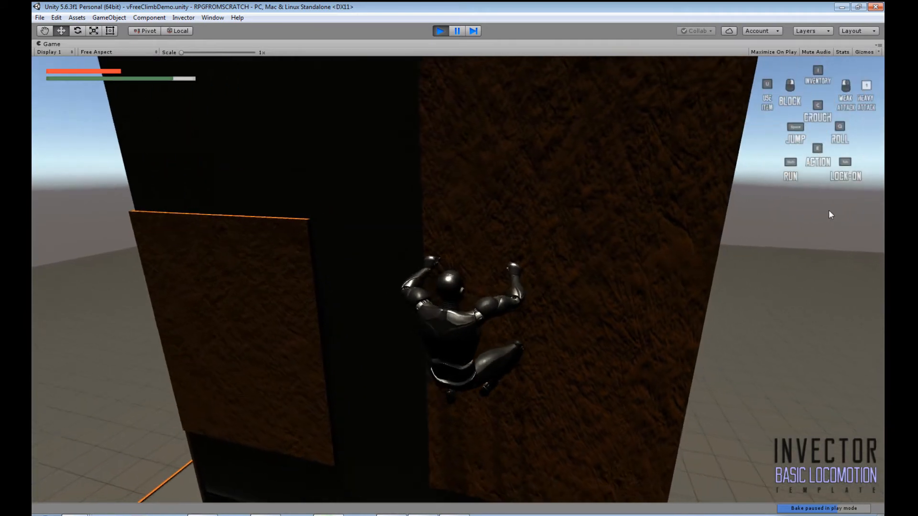
key(d)
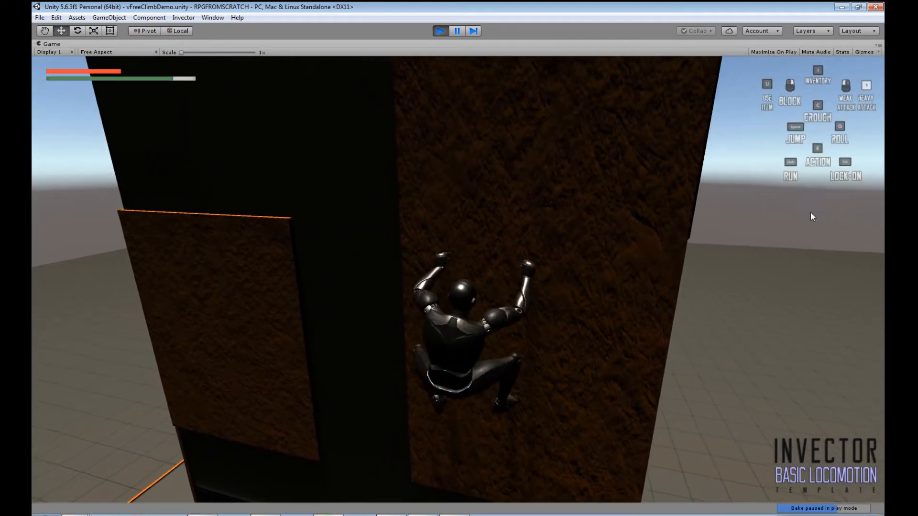
key(a)
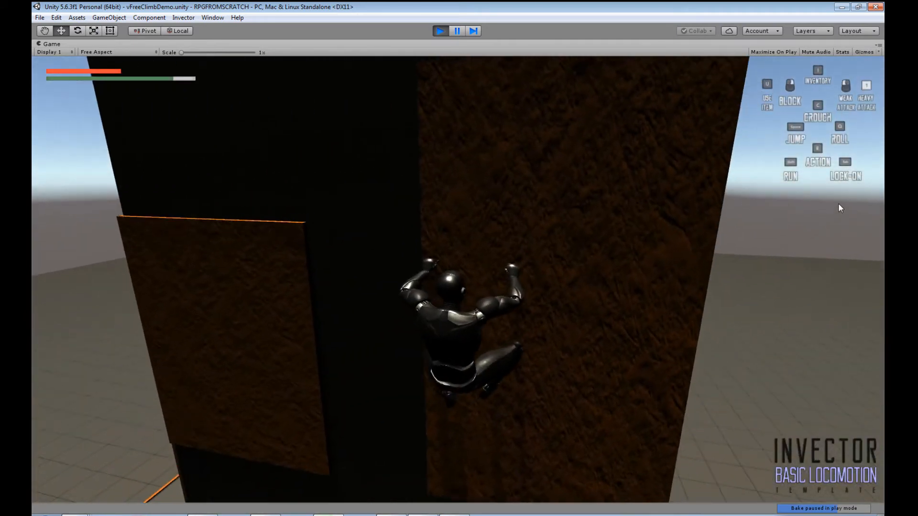
Jump the character sideways to the neighbouring shorter brown panel and climb around its corner and downward
key(a)
key(space)
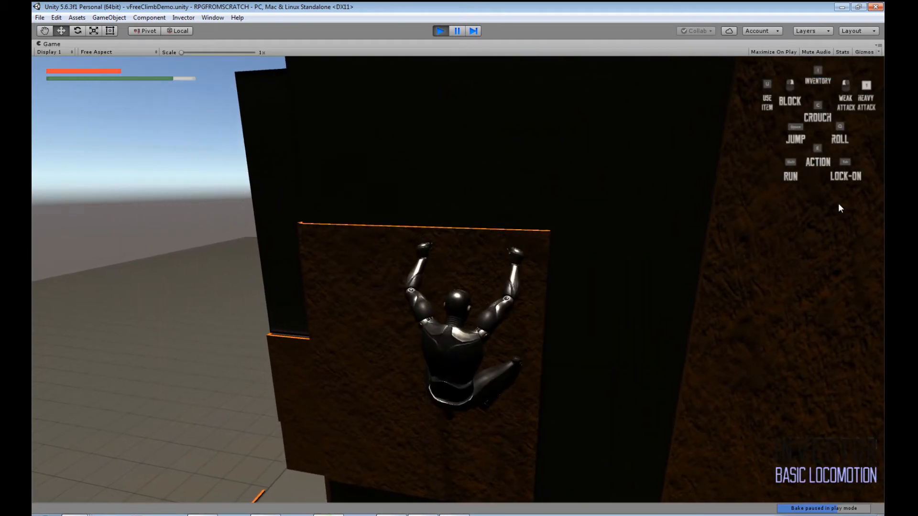
key(a)
key(a)
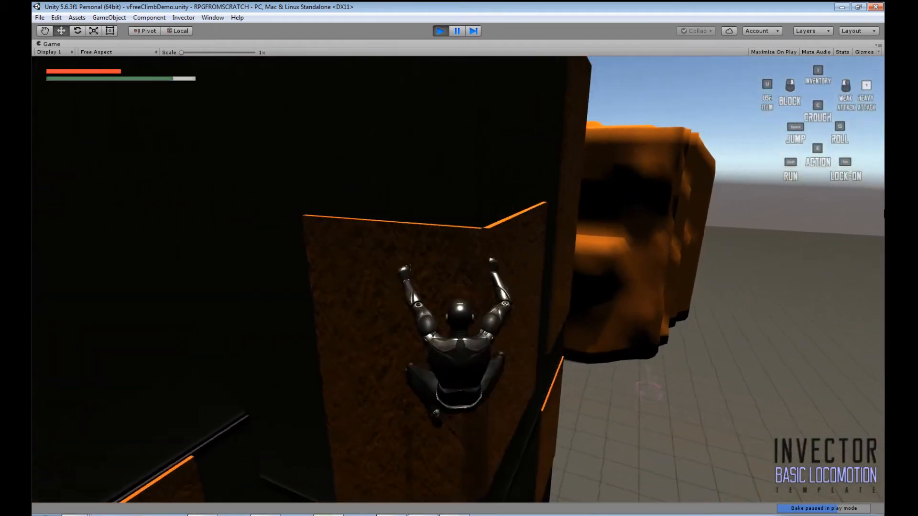
key(s)
key(s)
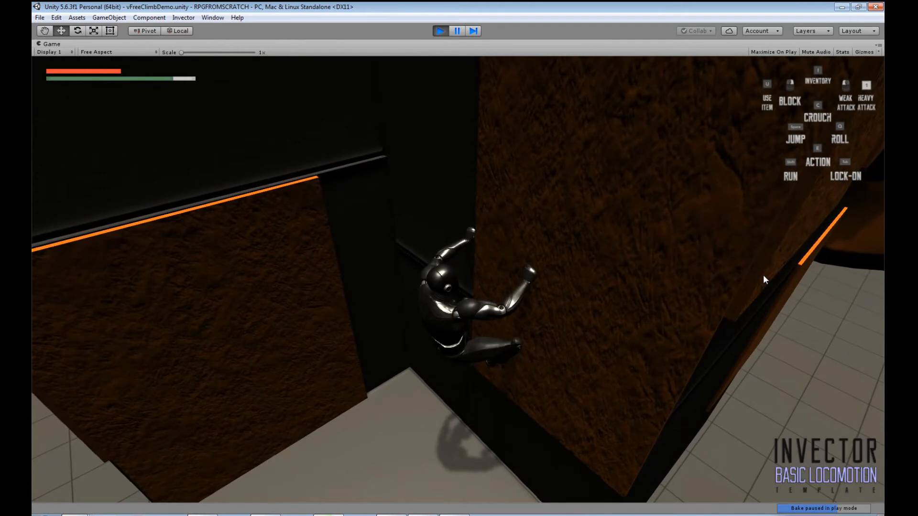
Climb the character back up the brown panels and over the tall panel's upper edge onto the structure's roof
key(w)
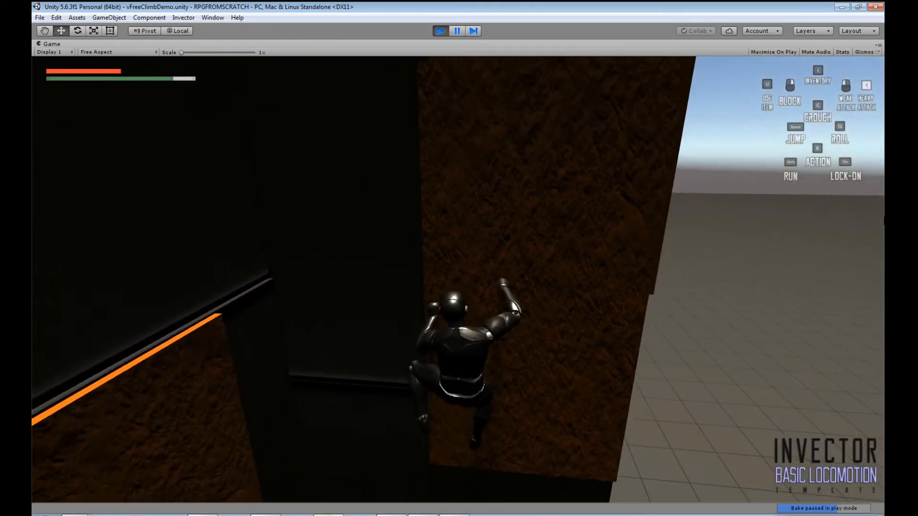
key(w)
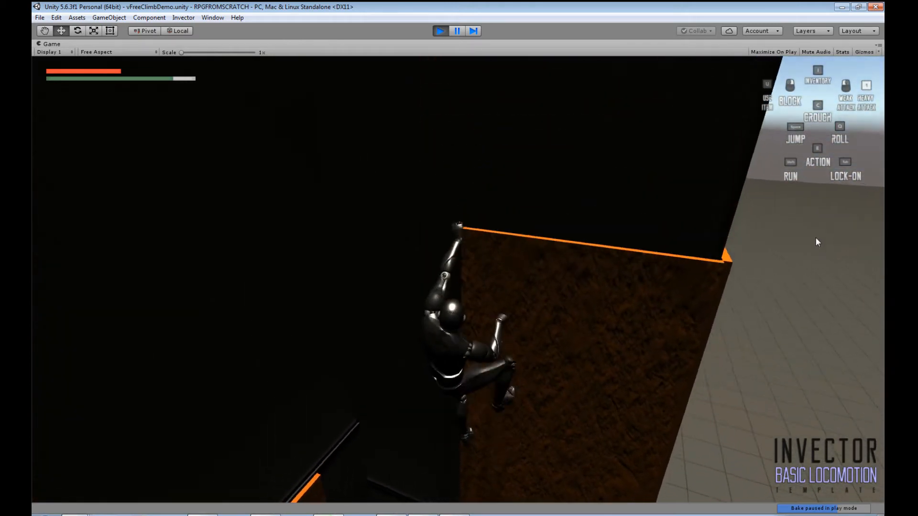
key(d)
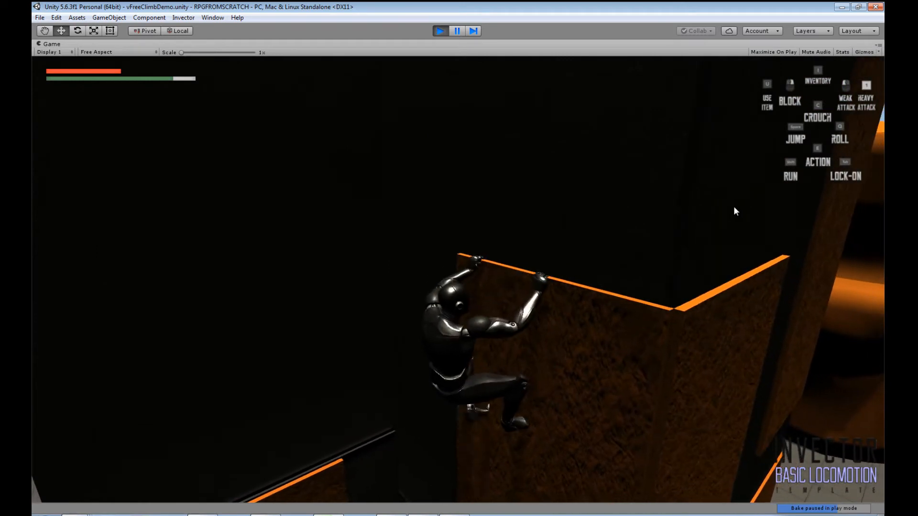
key(w)
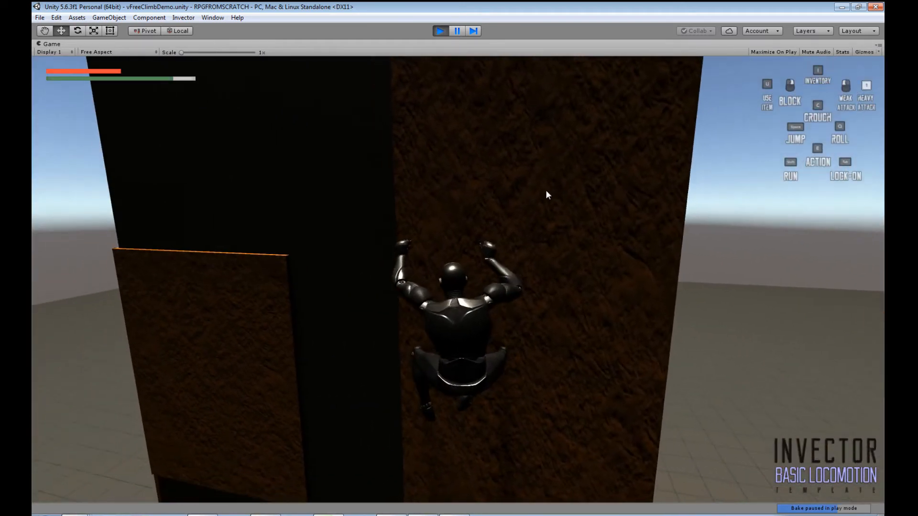
key(w)
key(w)
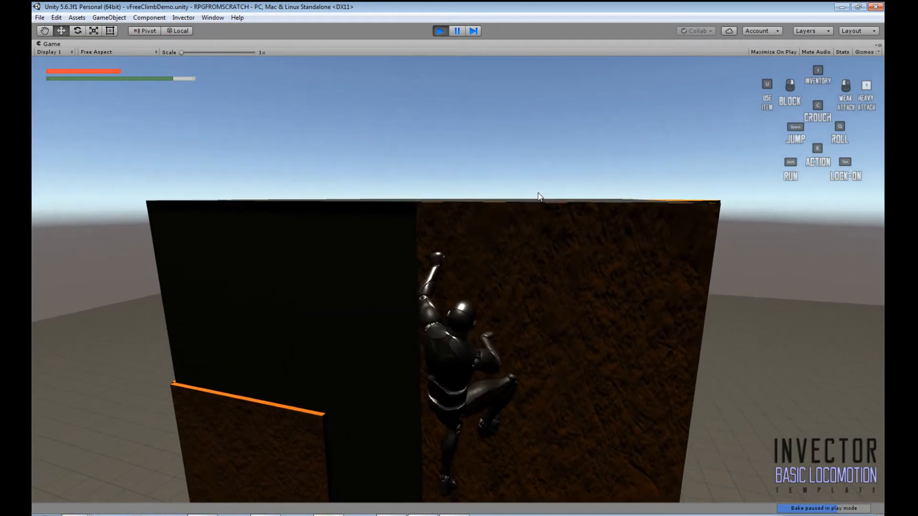
key(d)
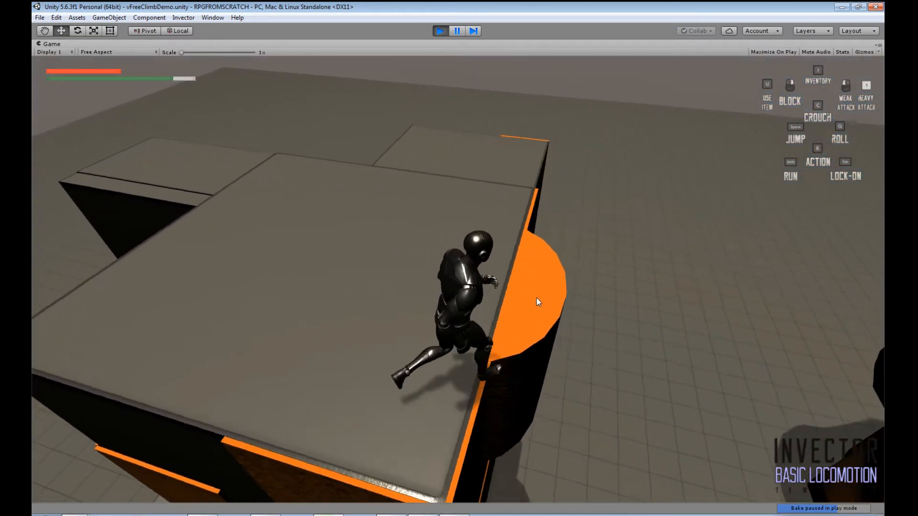
Run the character past the half-round orange ledge to the roof's corner and test dropping over the edge and climbing back up
key(w)
key(a)
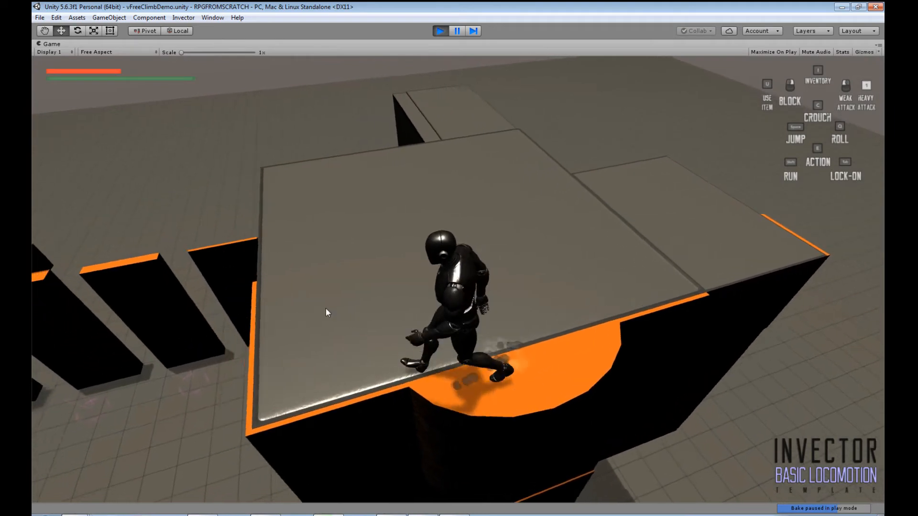
key(s)
key(w)
key(s)
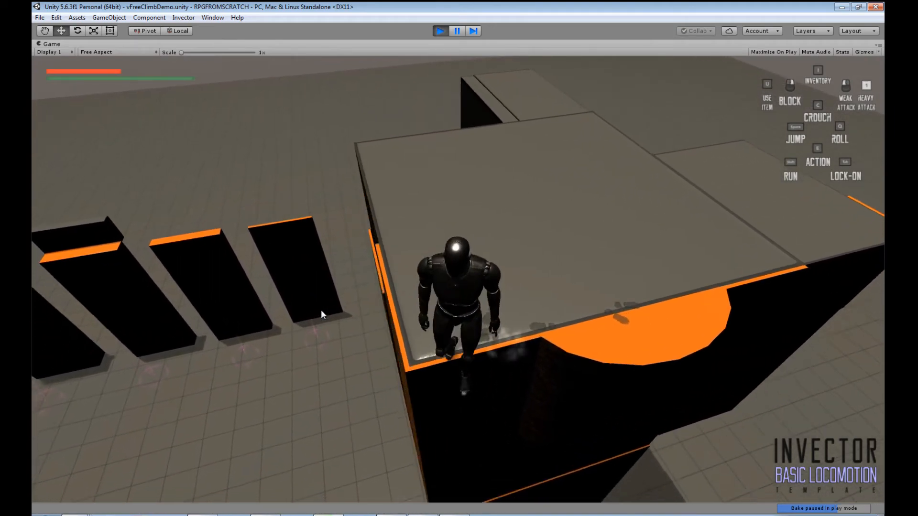
key(w)
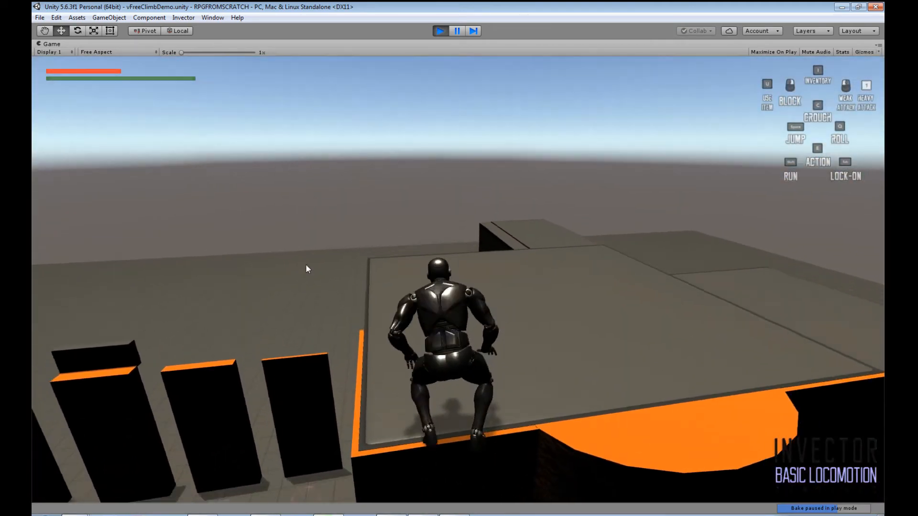
Lower the character over the roof edge and climb sideways in both directions across the dark wall around the half-round column
key(s)
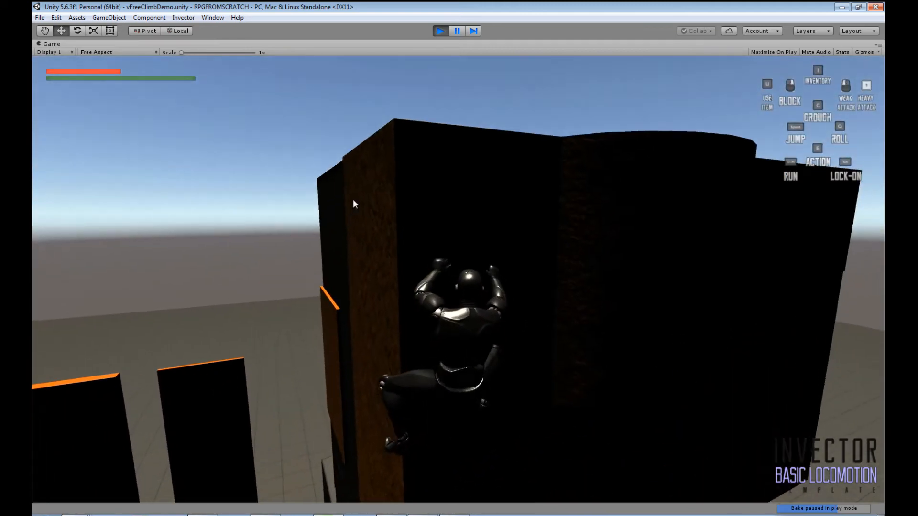
key(d)
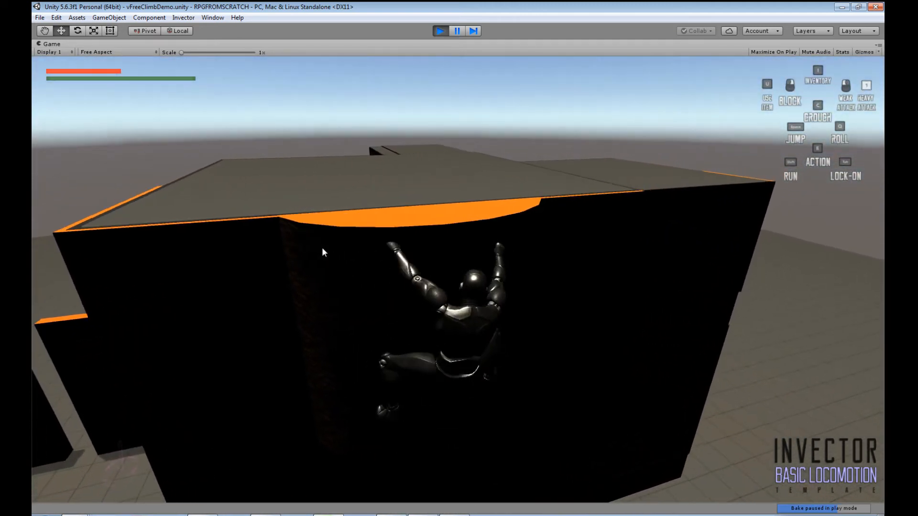
key(d)
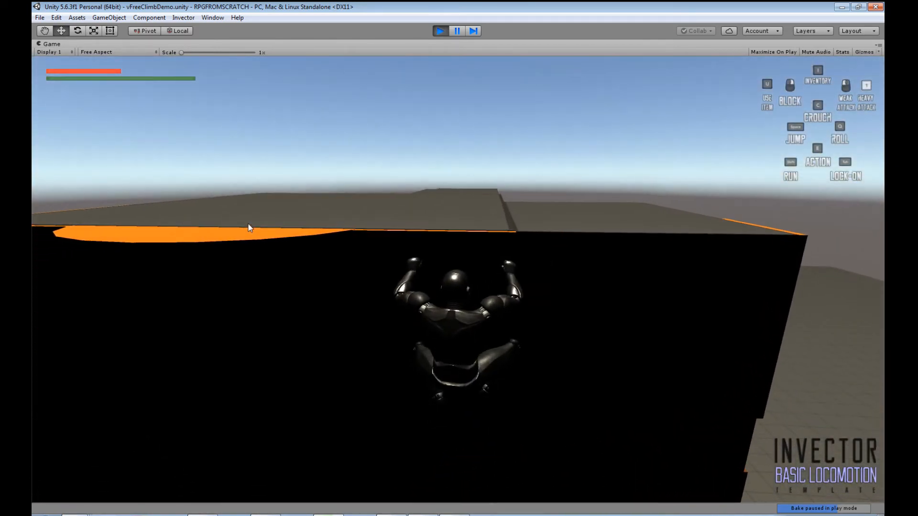
key(s)
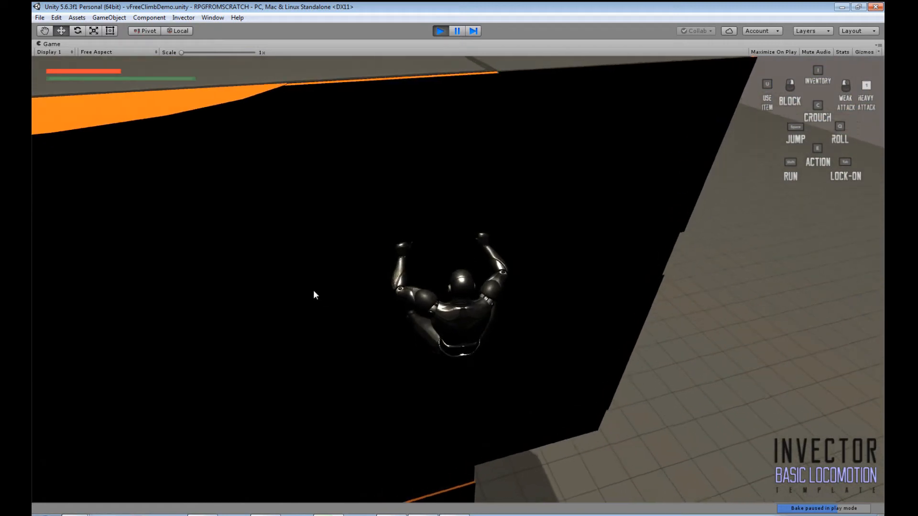
key(a)
key(a)
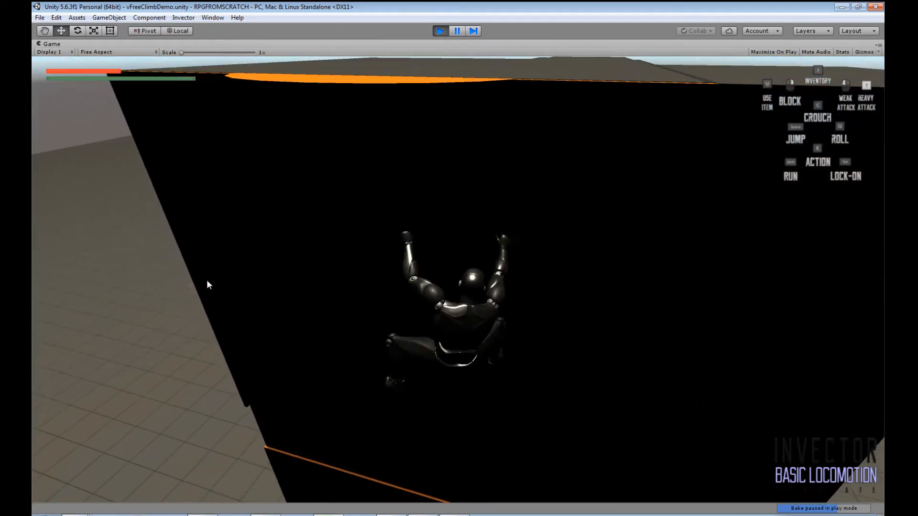
Climb the character back onto the roof, then jump off its far side and descend to the ground
key(w)
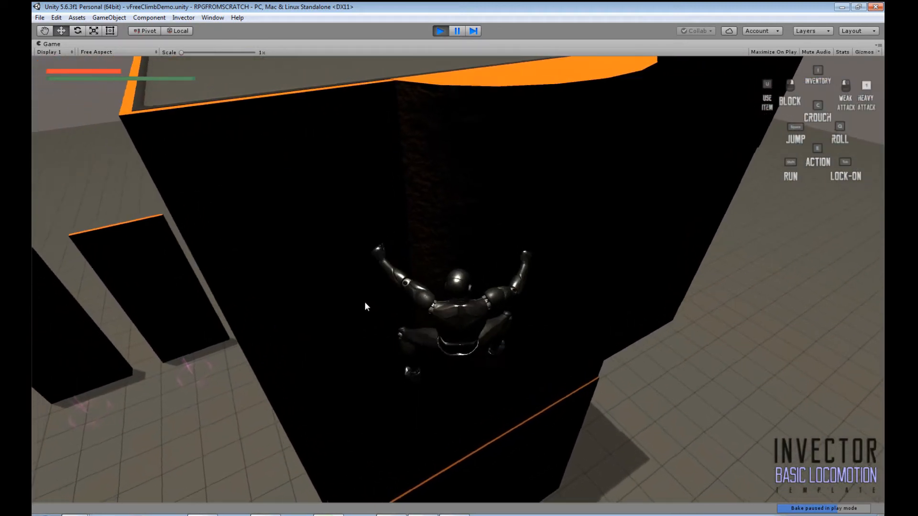
key(w)
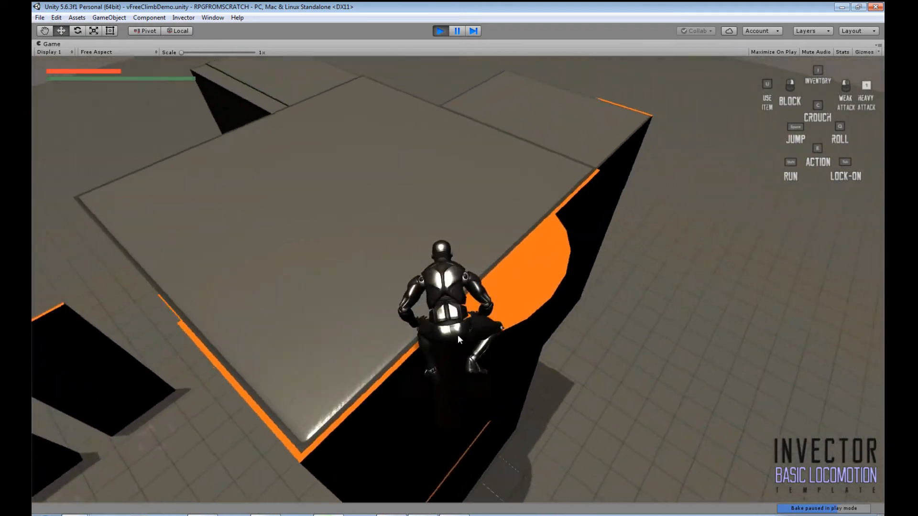
key(w)
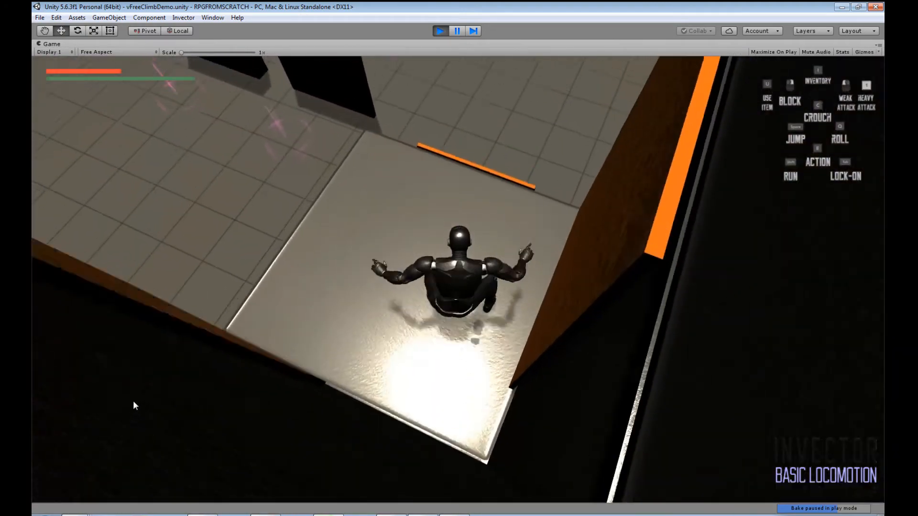
key(w)
key(w)
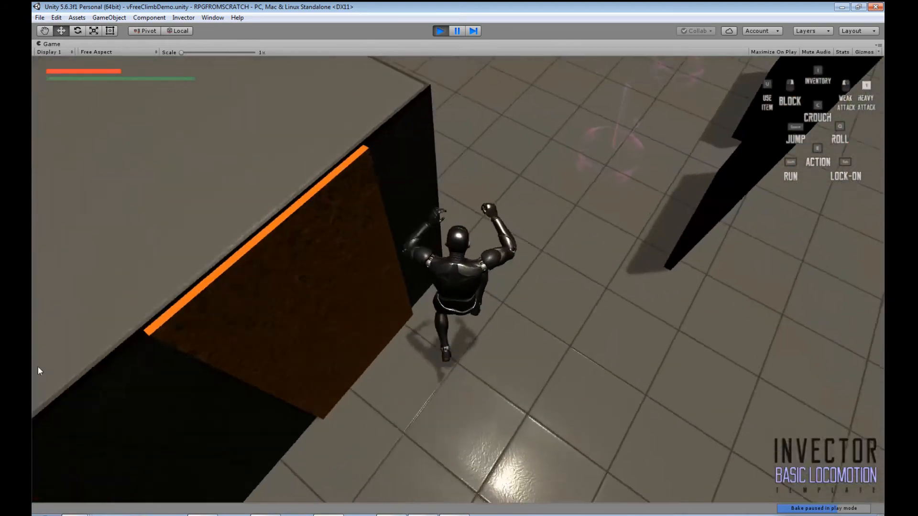
Run the character to the nearest freestanding thin wall and test jumping onto it and climbing its face
key(w)
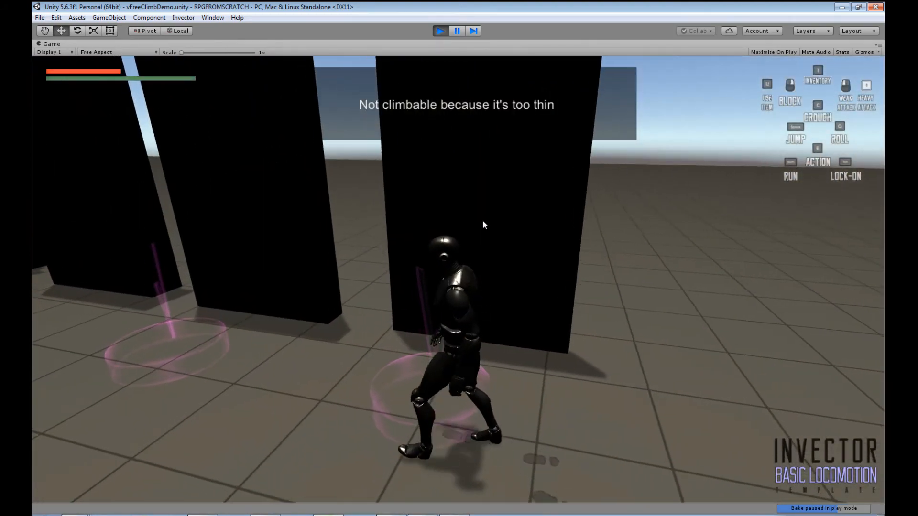
key(space)
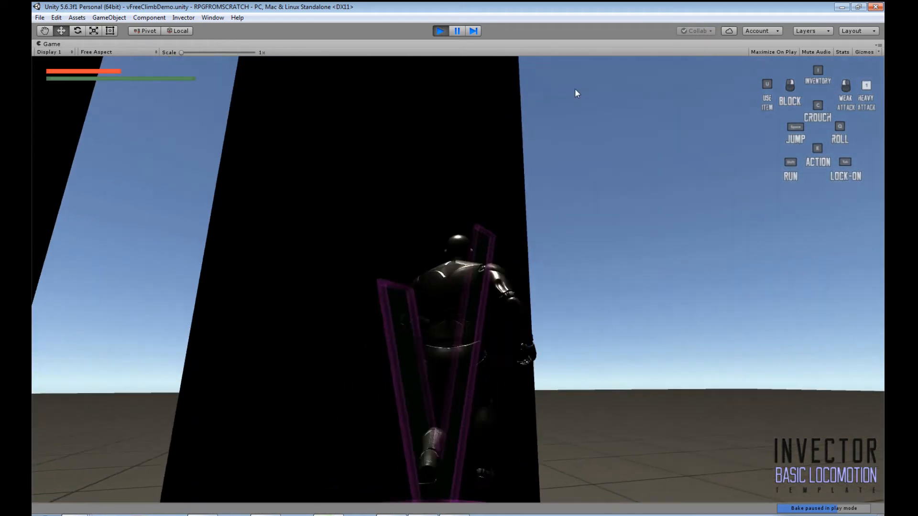
key(w)
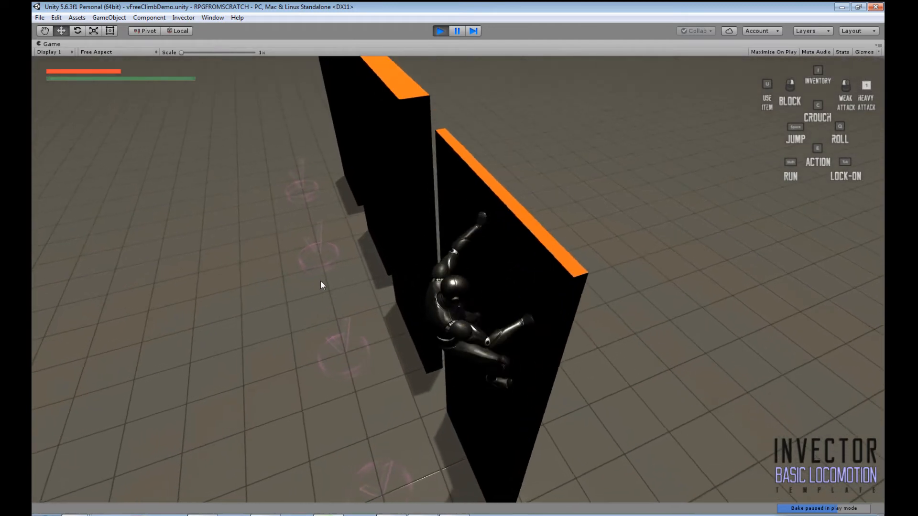
key(w)
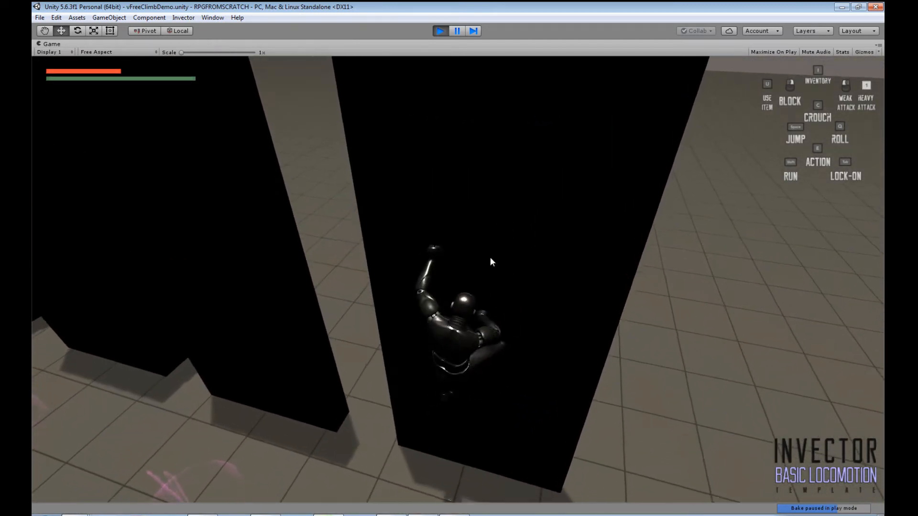
key(w)
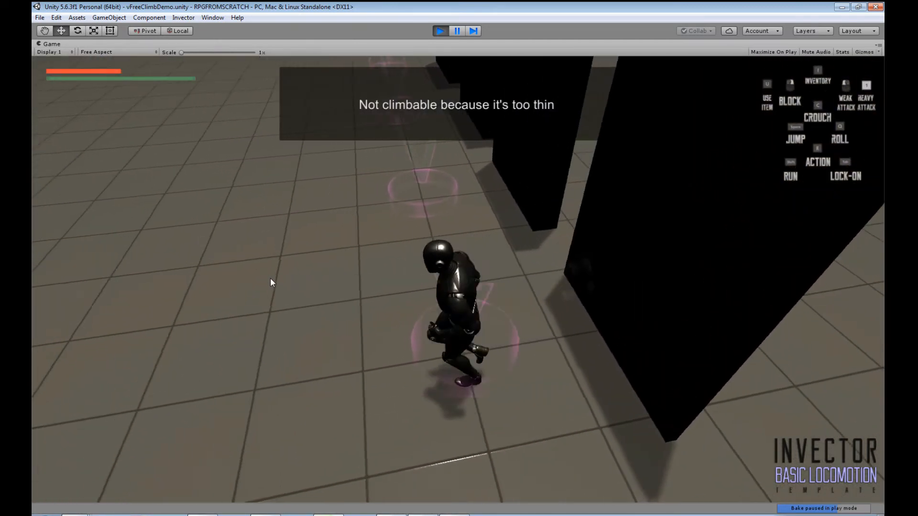
Run the character to the wall marked climbable at 0.3 minimum thickness and climb its face to the top
key(a)
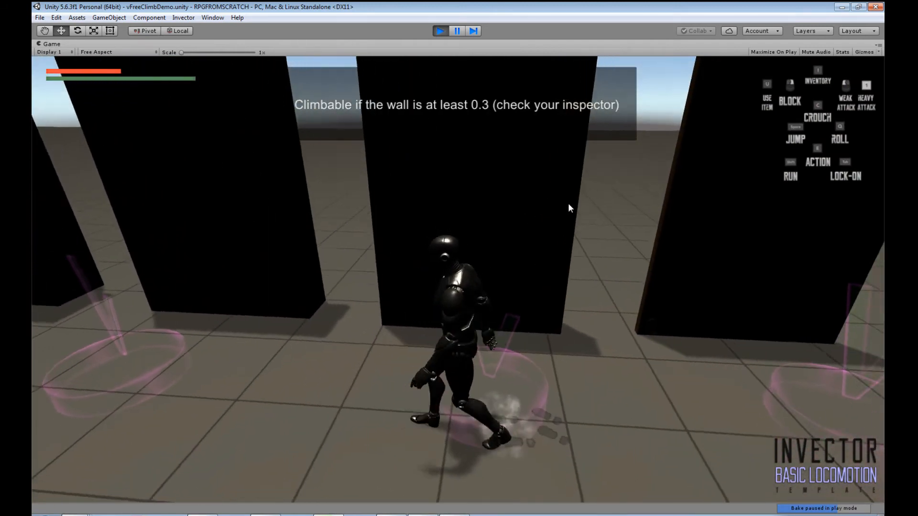
key(w)
key(space)
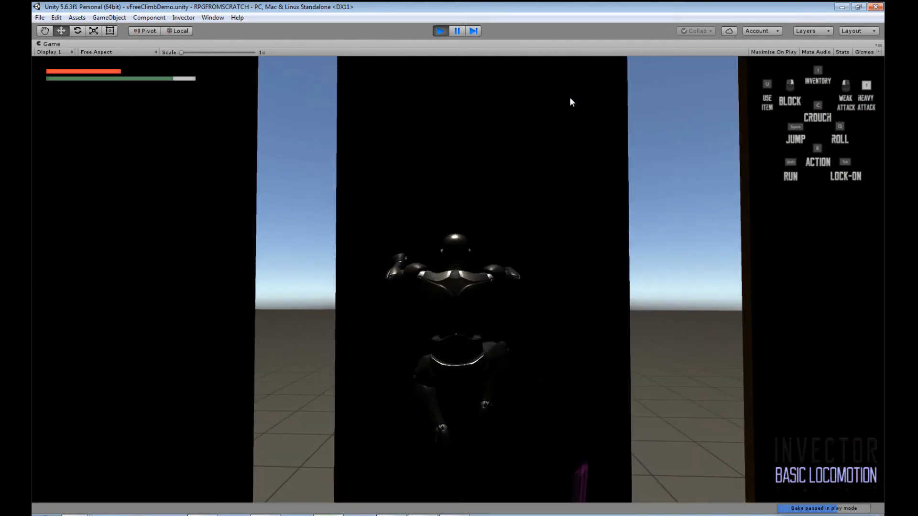
key(w)
key(w)
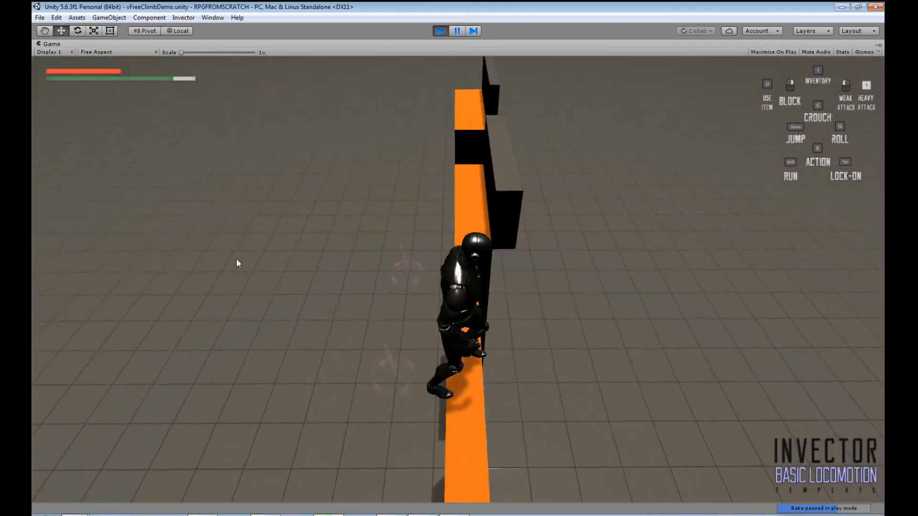
Move the character back and forth along the wall's narrow orange top, then drop off its side to the ground
key(s)
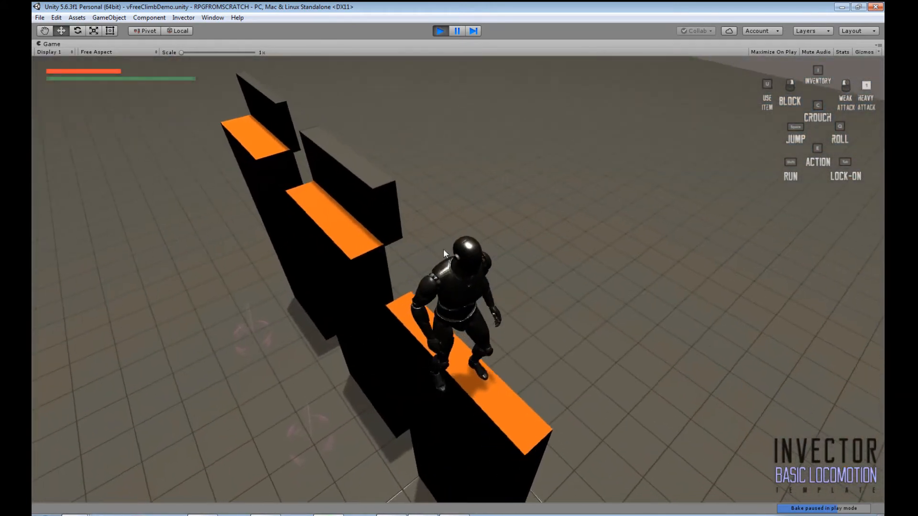
key(s)
key(w)
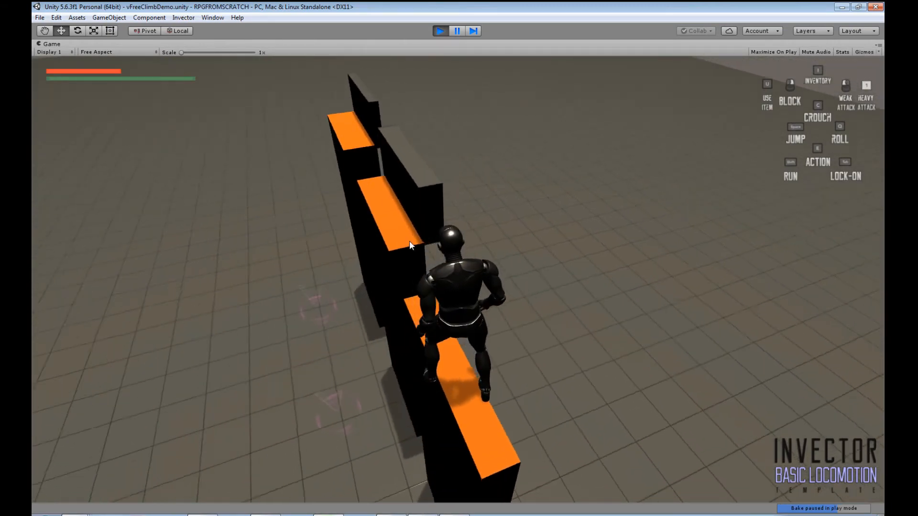
key(a)
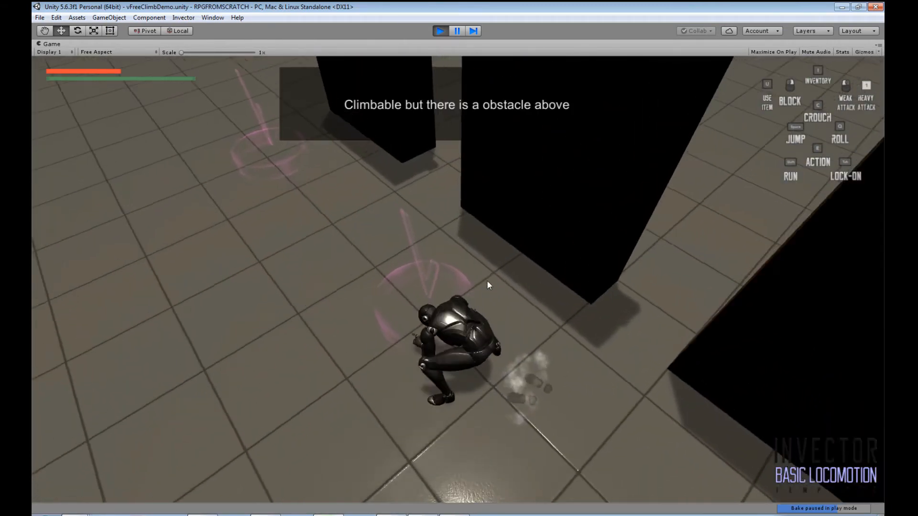
Run the character to the wall with an obstacle above and climb its face up to the orange ledge
key(a)
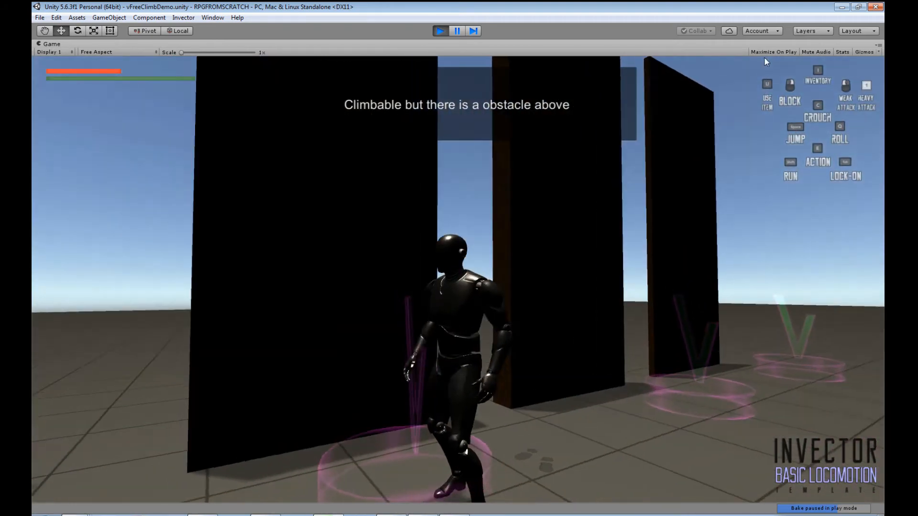
key(w)
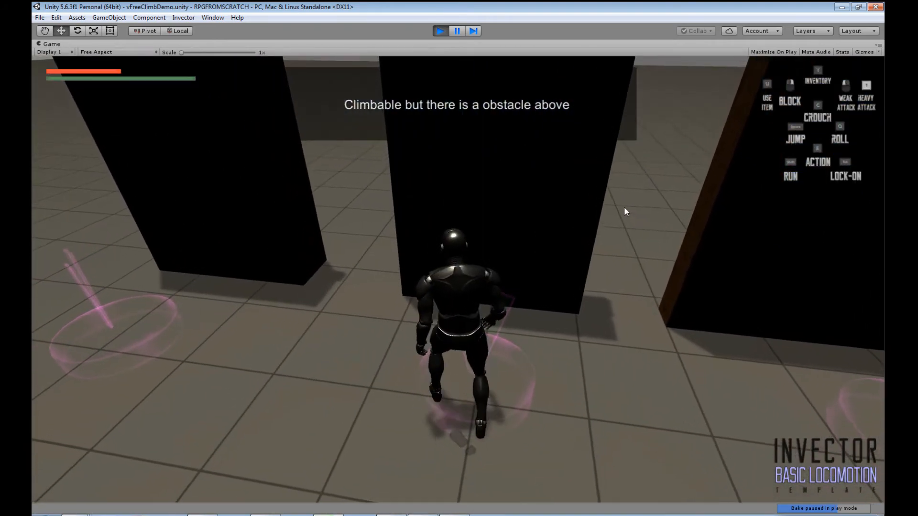
key(e)
key(w)
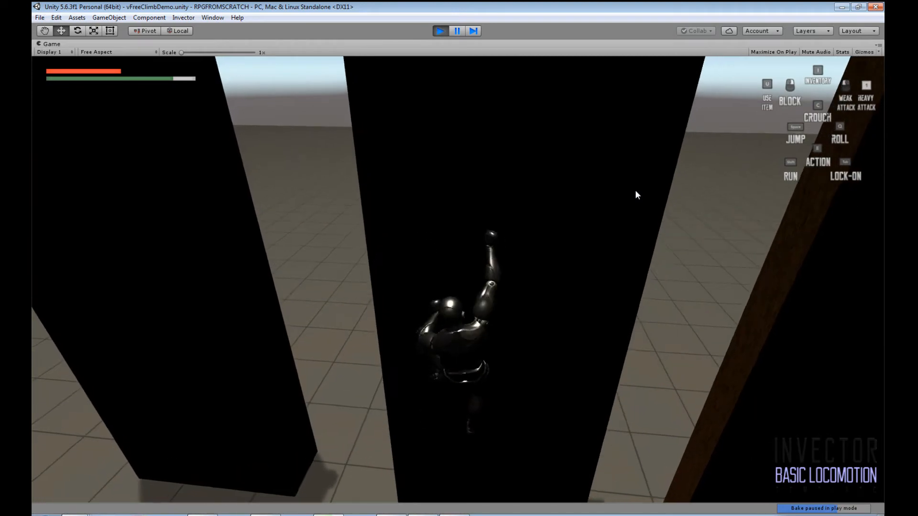
key(w)
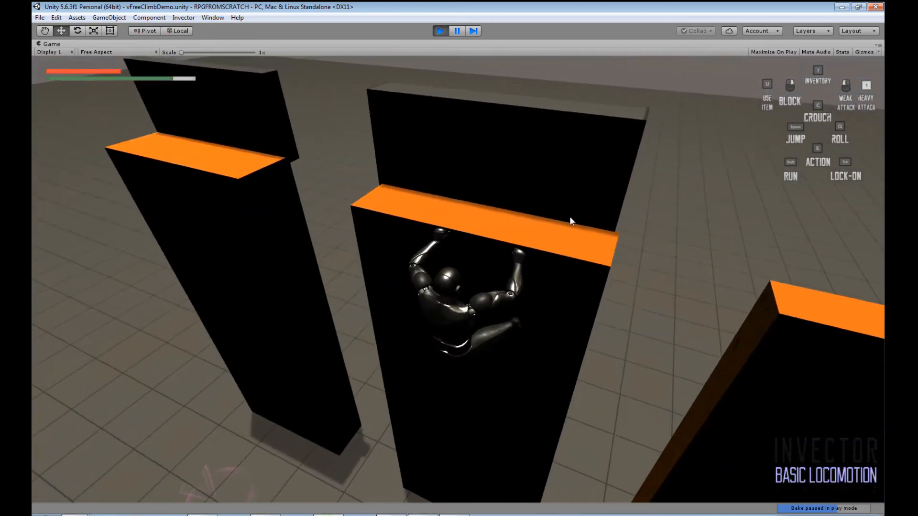
Back the character down from the blocked ledge, jump sideways onto the neighbouring wall and descend it
key(s)
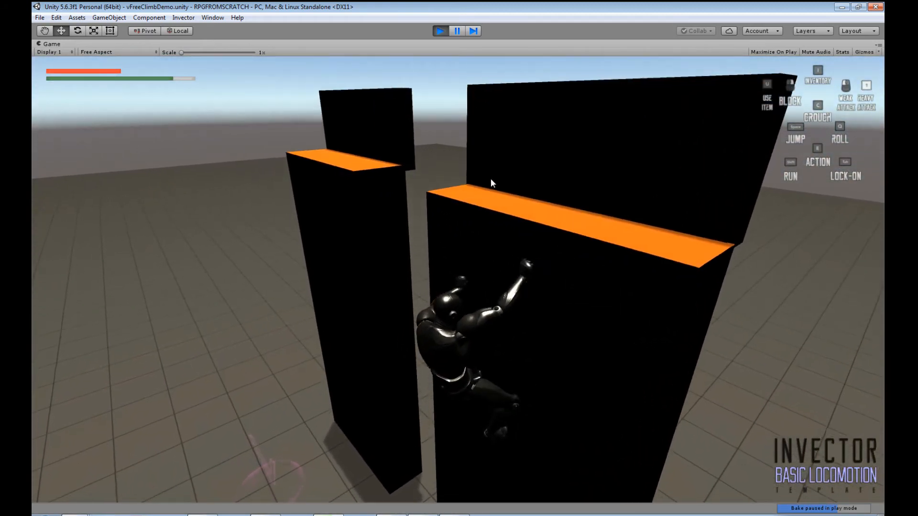
key(a)
key(space)
key(s)
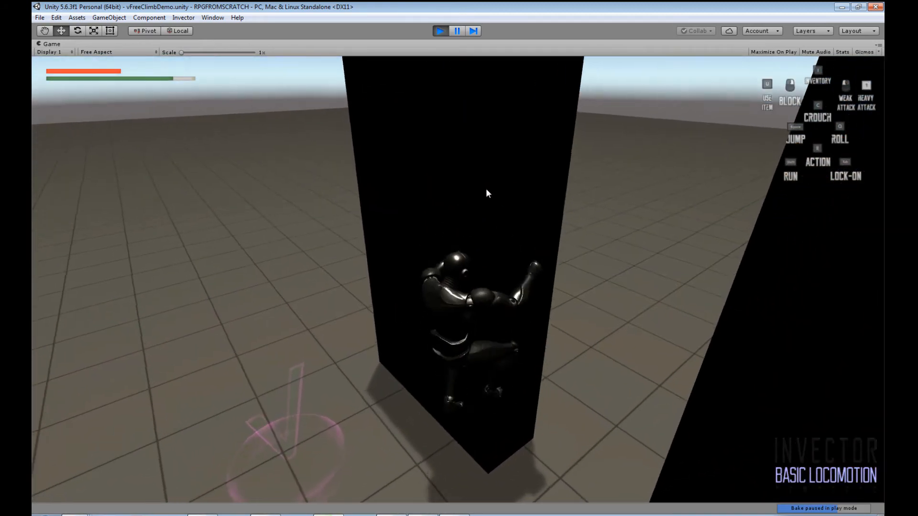
Jump onto the wall with enough space before its obstacle, test climbing sideways both ways, and drop off again
key(w)
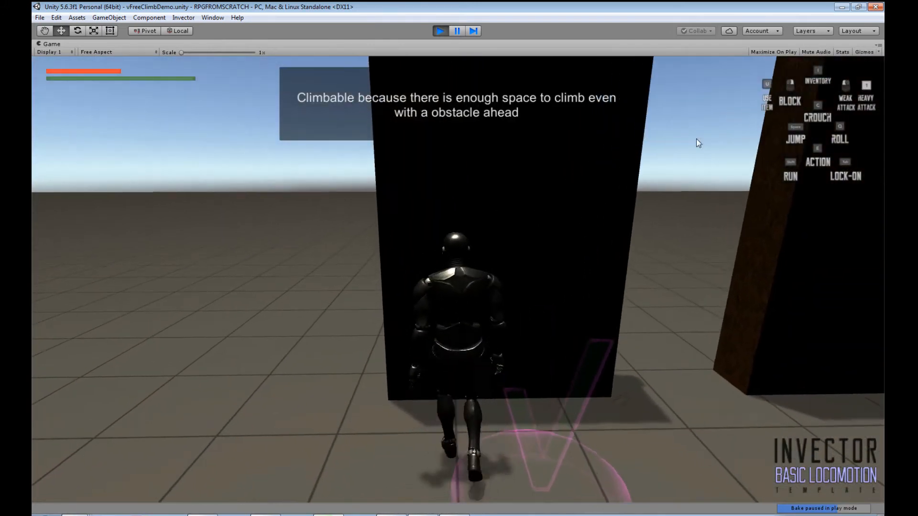
key(space)
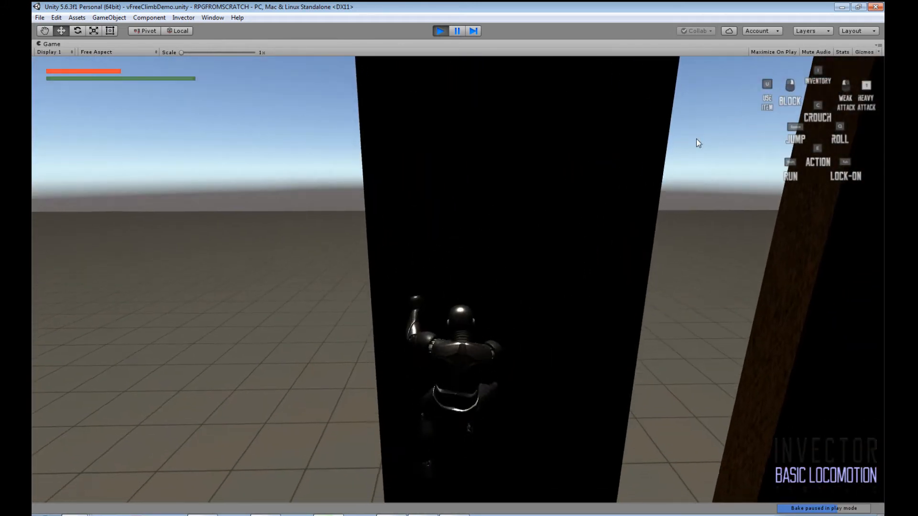
key(a)
key(d)
key(space)
key(s)
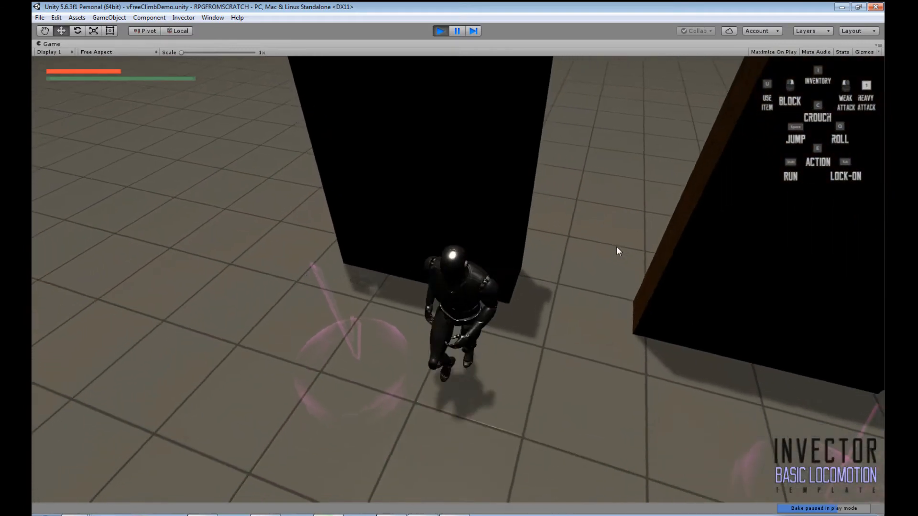
Climb the character up the same wall again and onto the orange ledge in front of the obstacle
key(w)
key(space)
key(w)
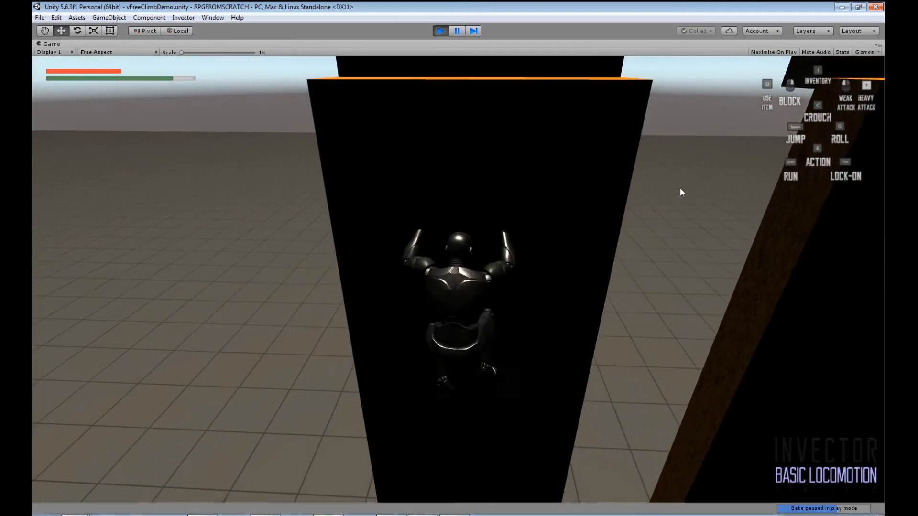
key(a)
key(d)
key(w)
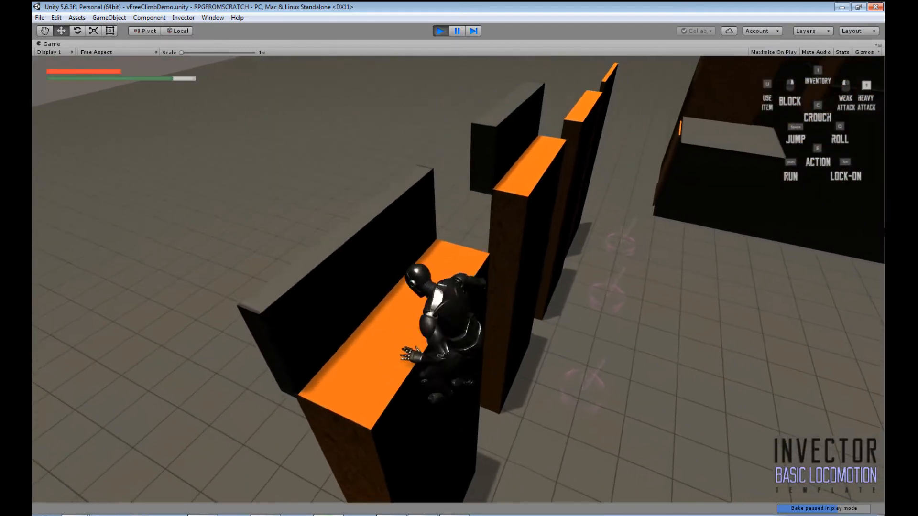
key(w)
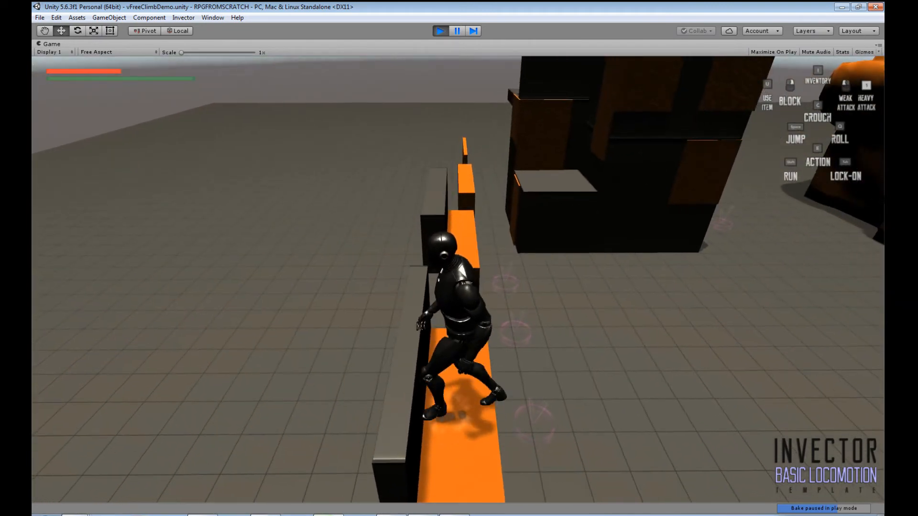
Run and jump the character across the row of orange wall tops, then leap down beside the large block structure
key(w)
key(space)
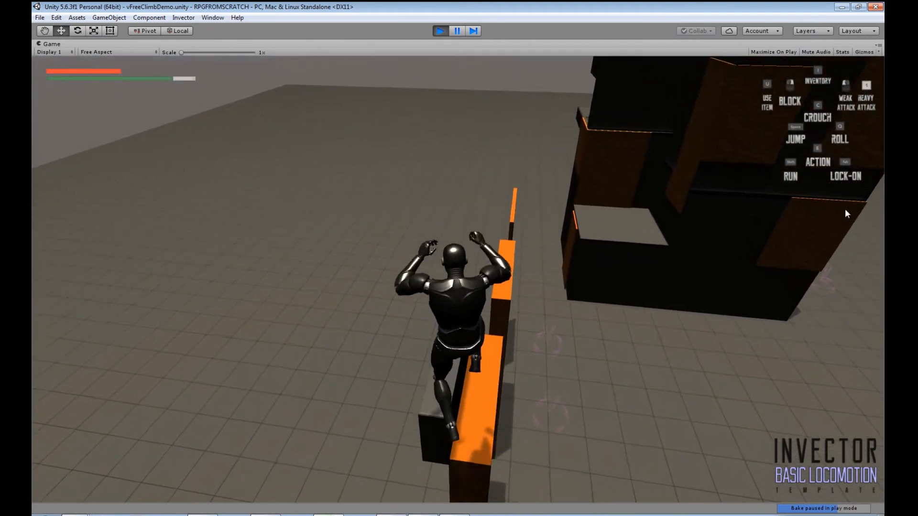
key(a)
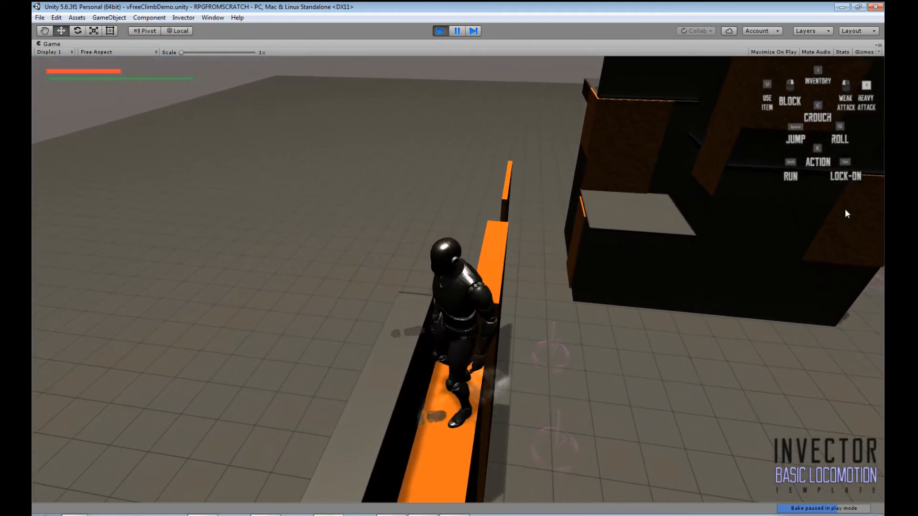
key(s)
key(w)
key(space)
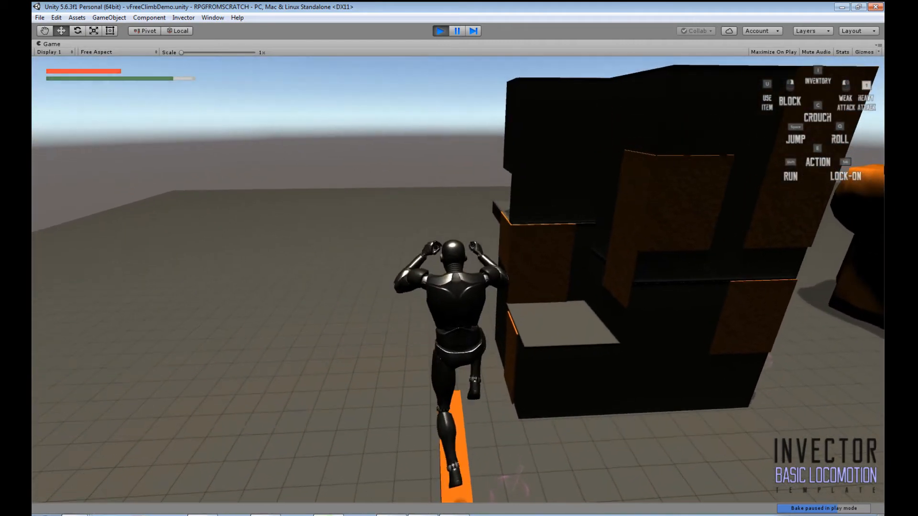
key(space)
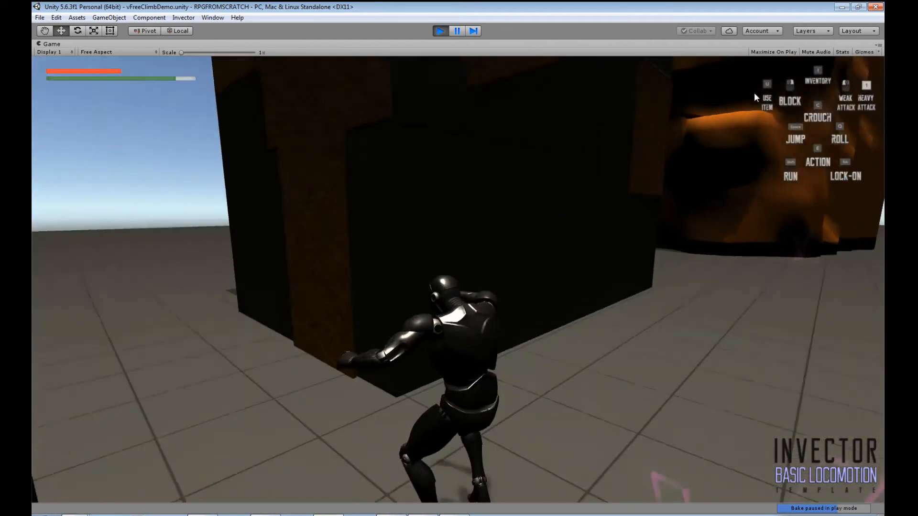
Climb the block structure's brown rough panel onto the grey platform, then jump onto the next brown panel and climb it
key(w)
key(space)
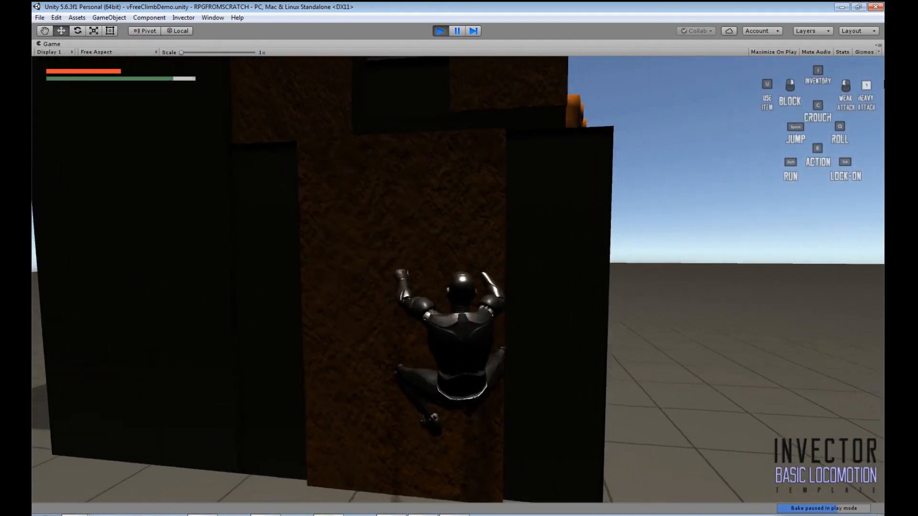
key(w)
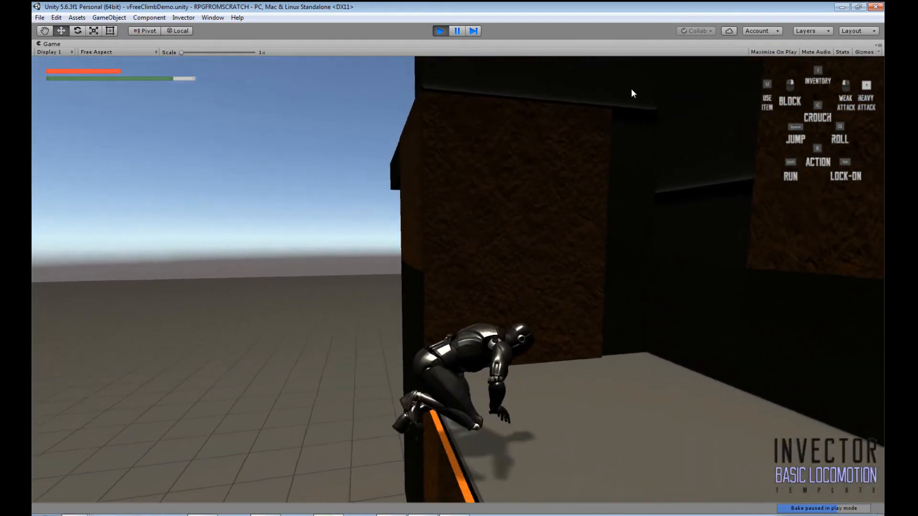
key(w)
key(space)
key(a)
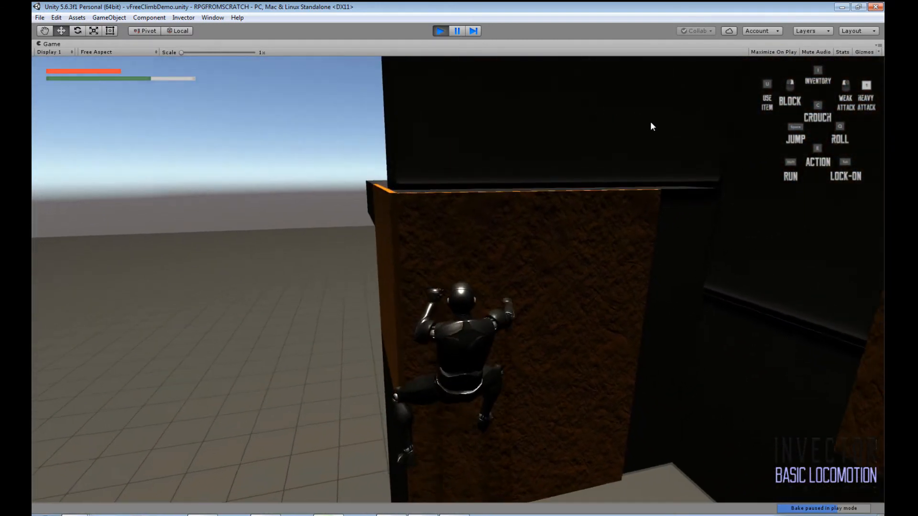
key(w)
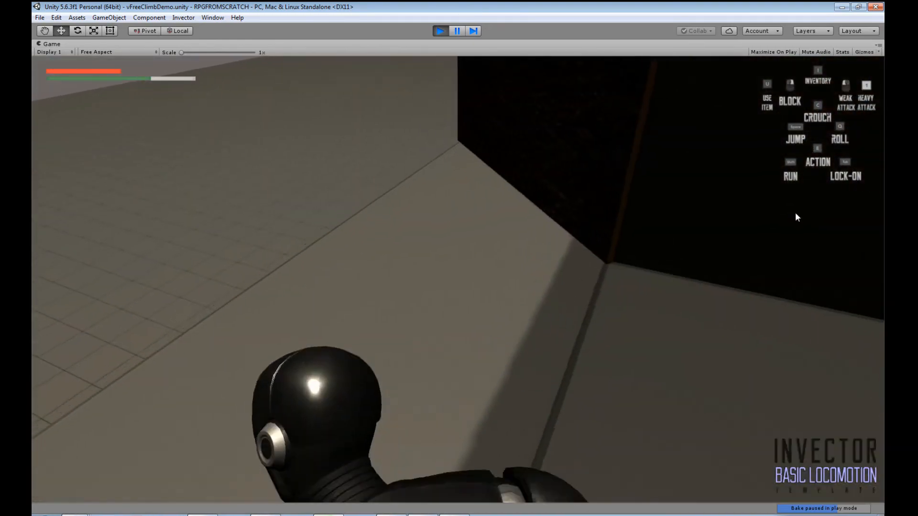
Jump the character off the block structure, run across the open floor and stop play mode
key(a)
key(space)
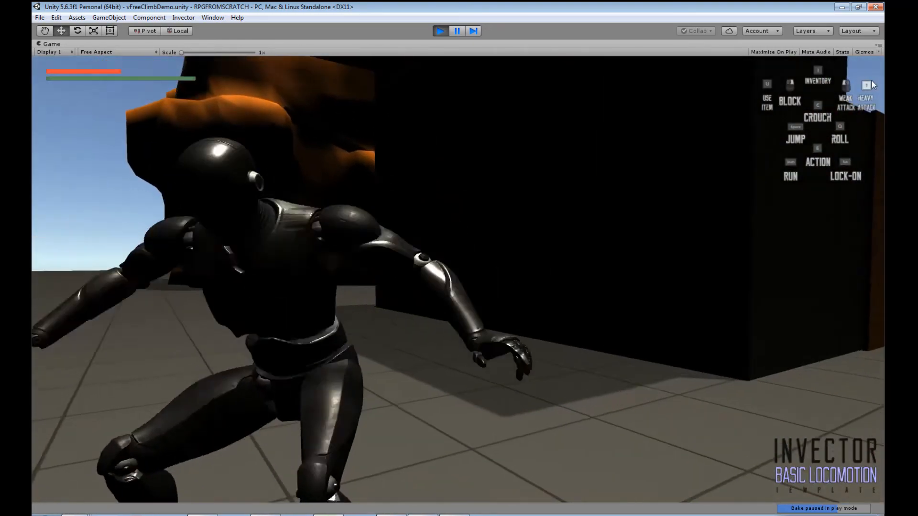
key(w)
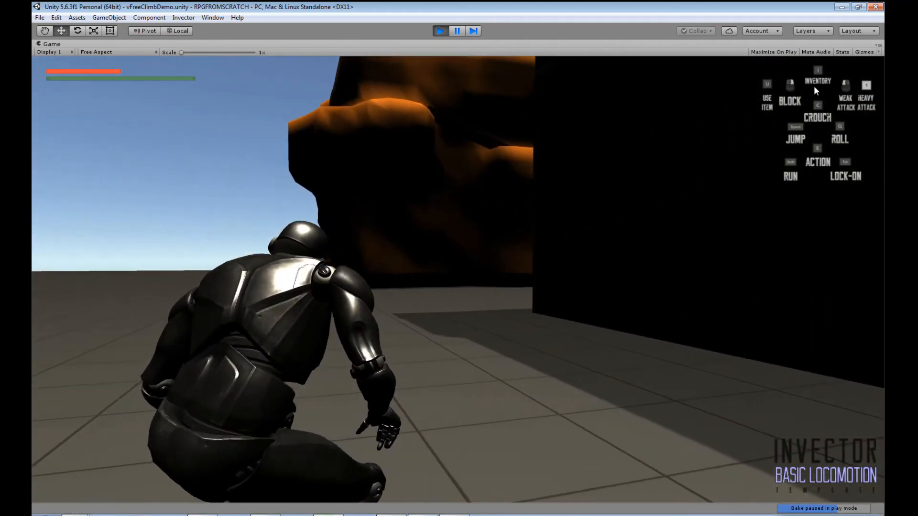
key(w)
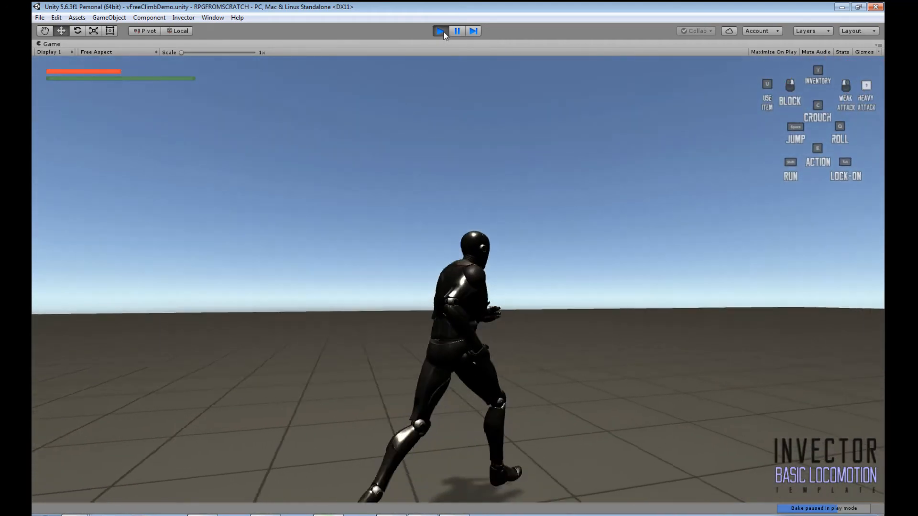
click(441, 30)
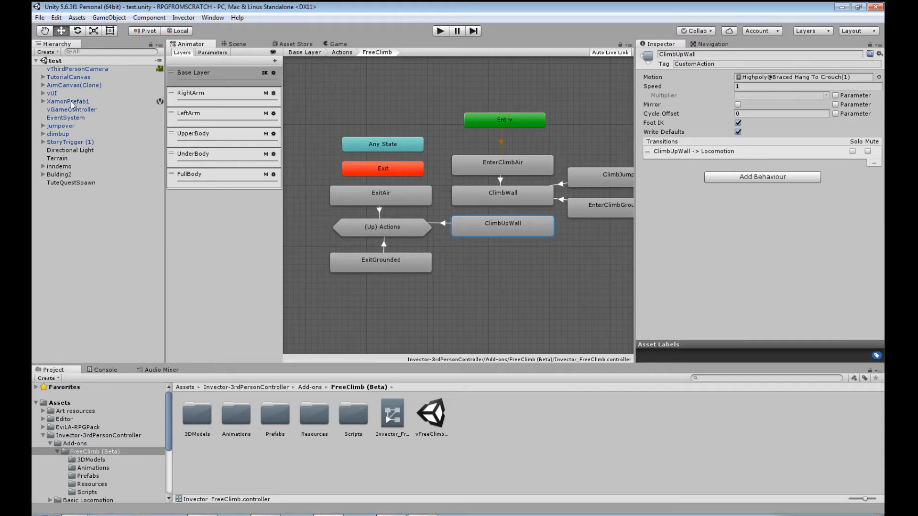
Inspect the FreeClimb state machine inside Actions on the Base Layer of the Invector_FreeClimb animator controller
click(304, 52)
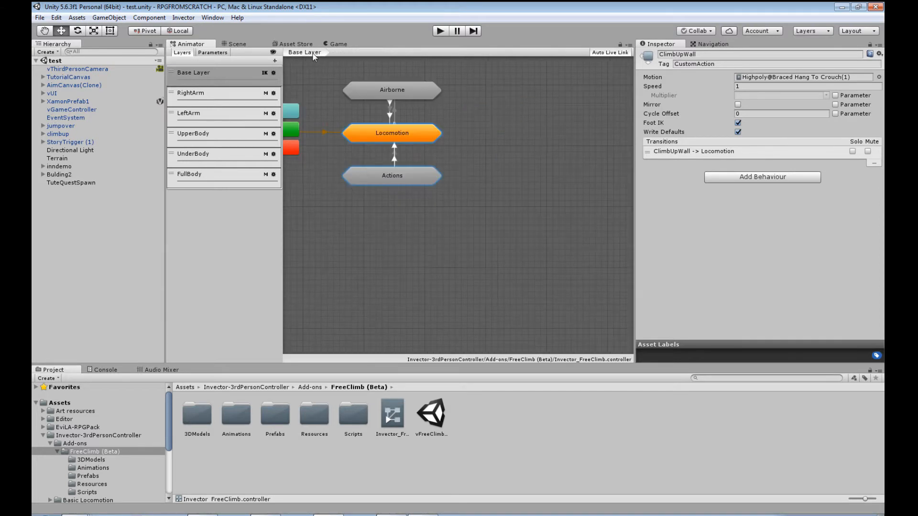
middle_drag(395, 180, 463, 233)
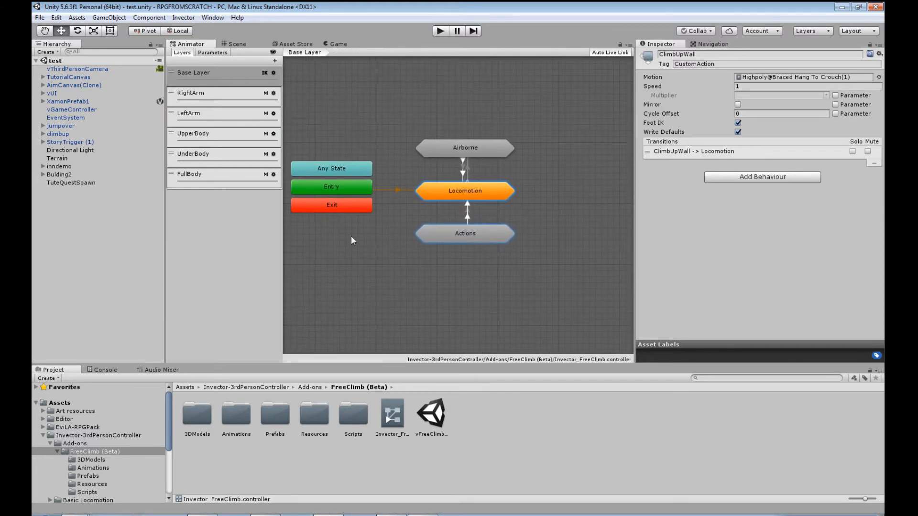
click(391, 420)
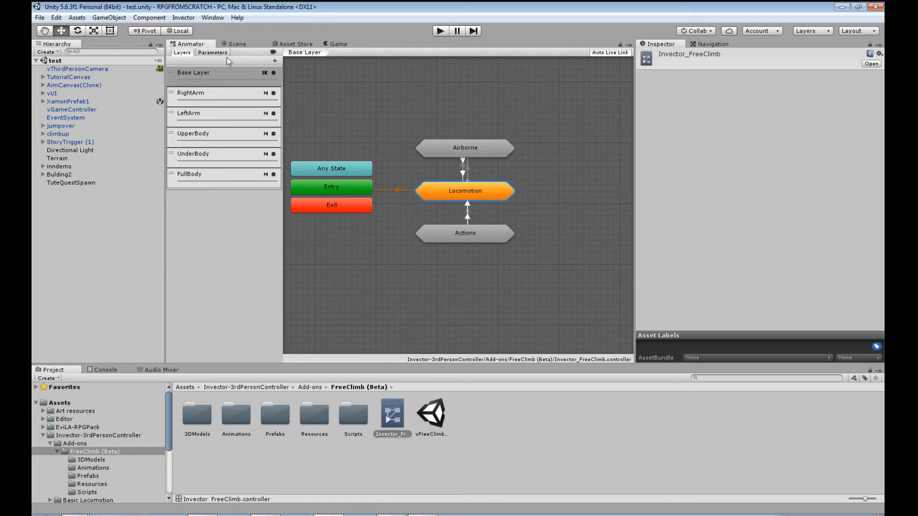
double_click(465, 233)
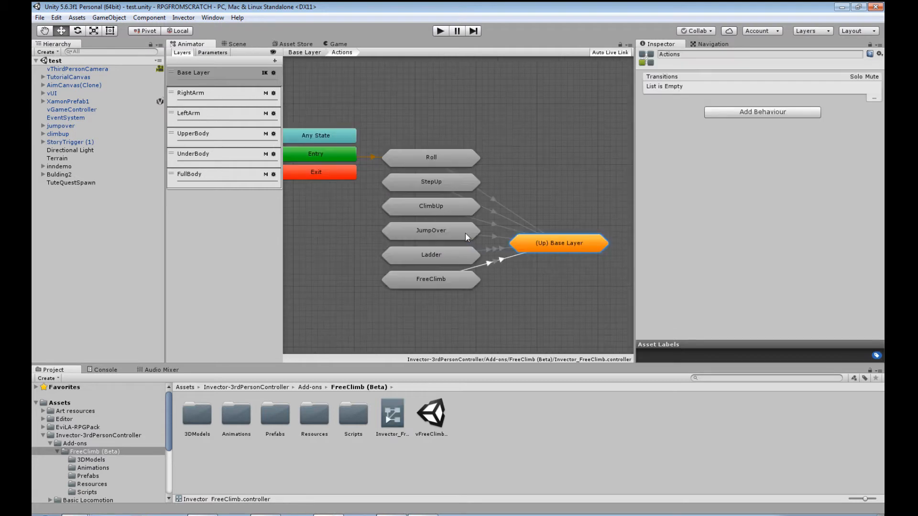
click(437, 284)
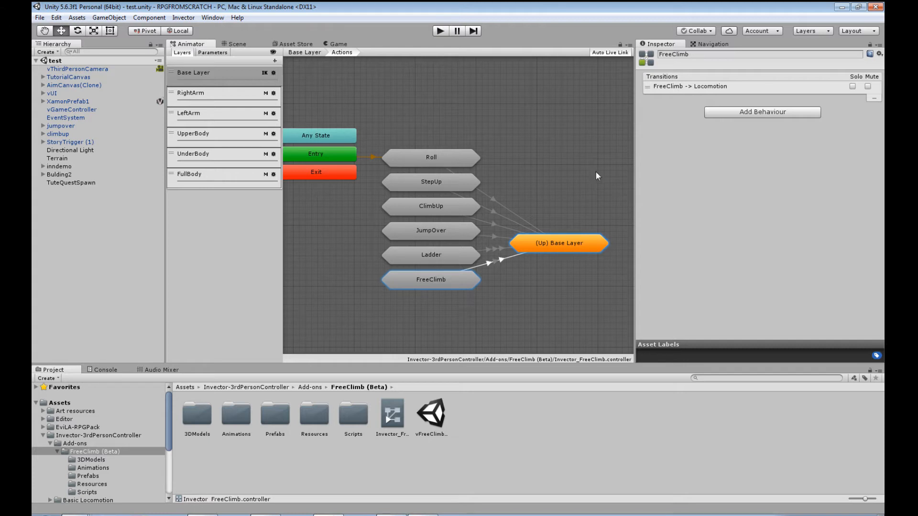
Examine the transitions from FreeClimb to Base Layer inside Actions of the Invector_FreeClimb controller
click(495, 263)
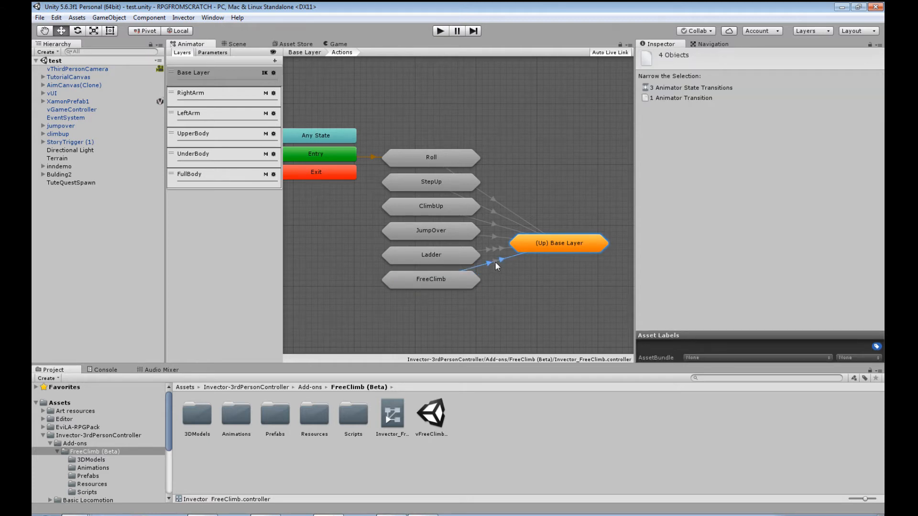
click(567, 241)
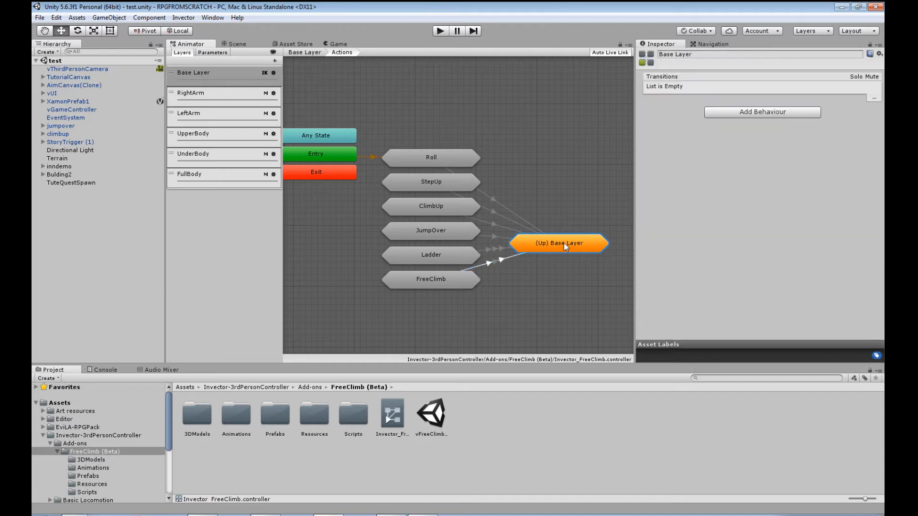
click(508, 256)
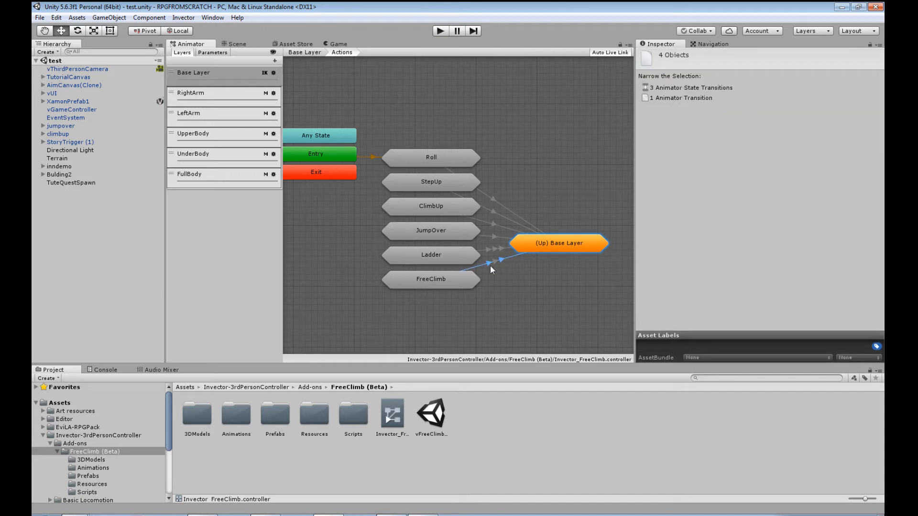
click(440, 282)
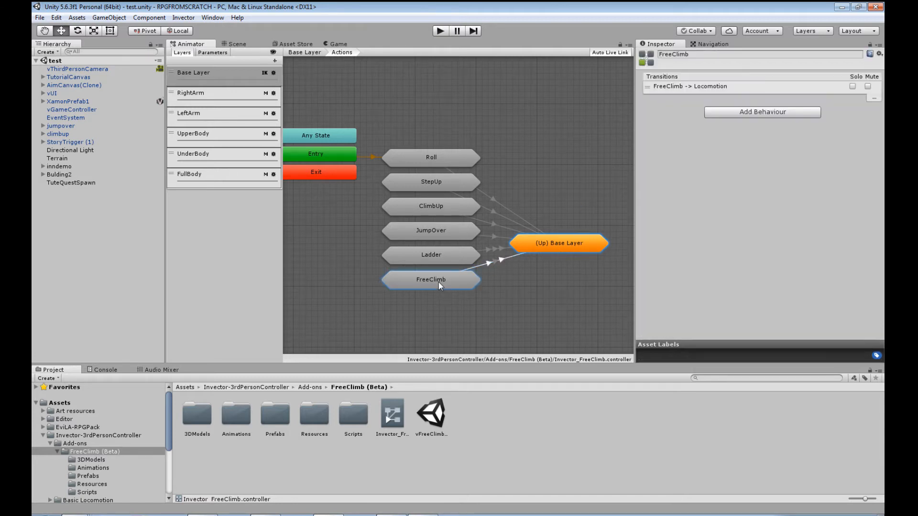
right_click(438, 282)
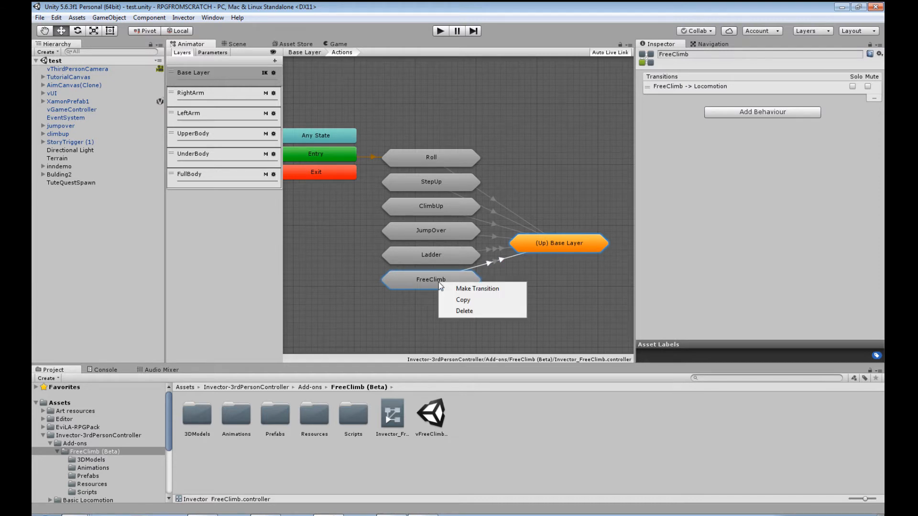
click(343, 324)
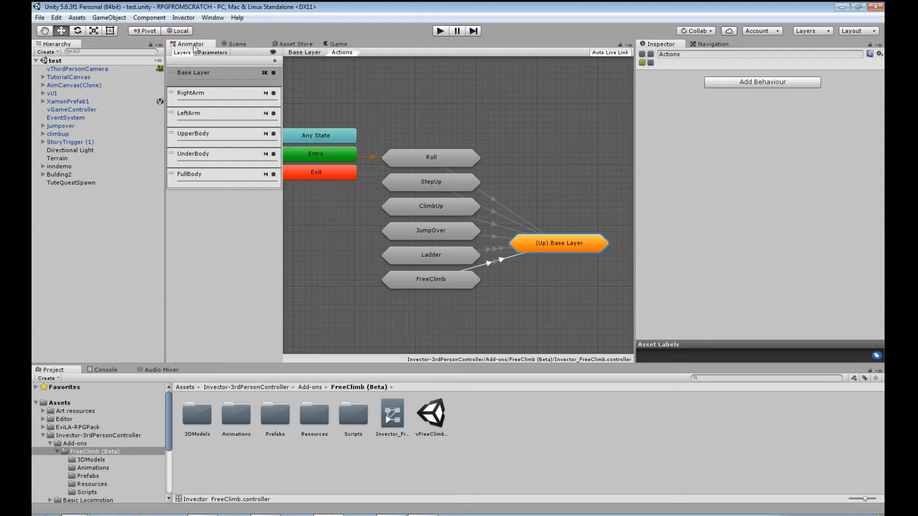
Open XamonPrefab1's RPGShooterMelee animator controller and go into the Actions state machine on its Base Layer
click(66, 102)
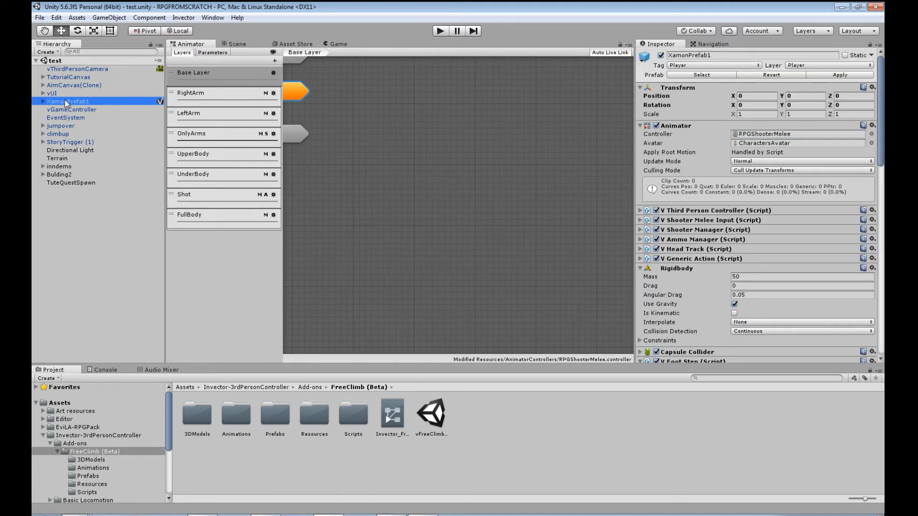
click(761, 135)
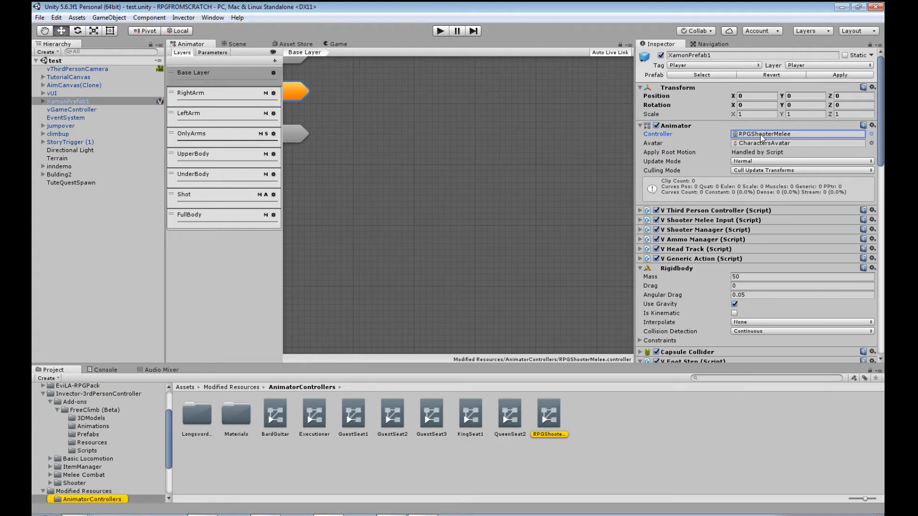
double_click(761, 135)
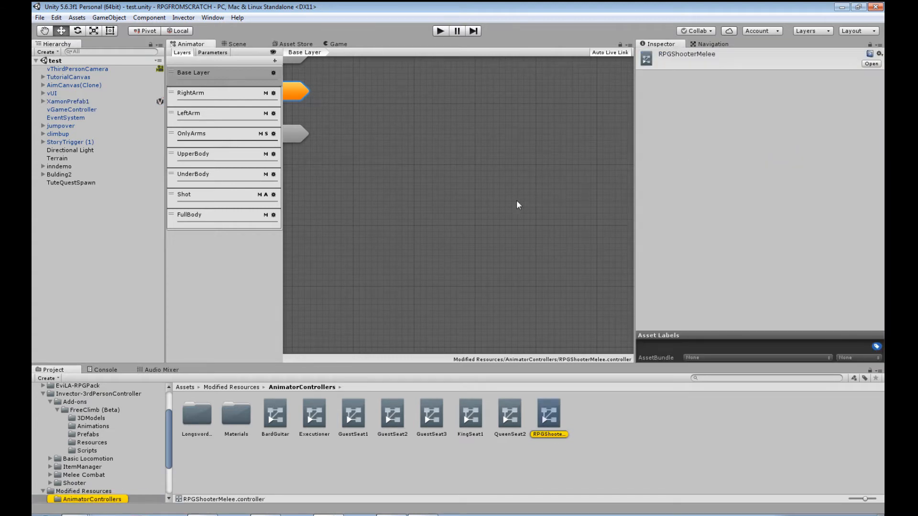
middle_drag(340, 149, 484, 229)
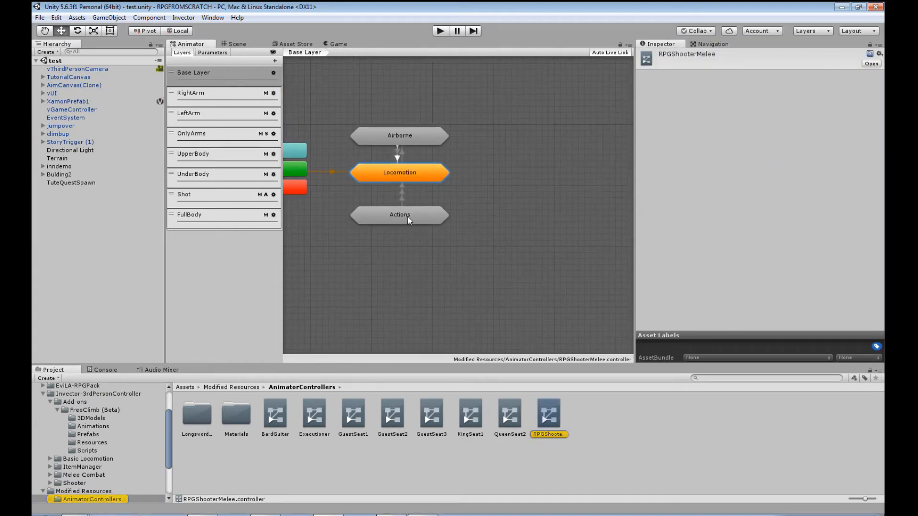
mouse_move(407, 217)
middle_down()
mouse_move(427, 217)
mouse_move(420, 211)
middle_up()
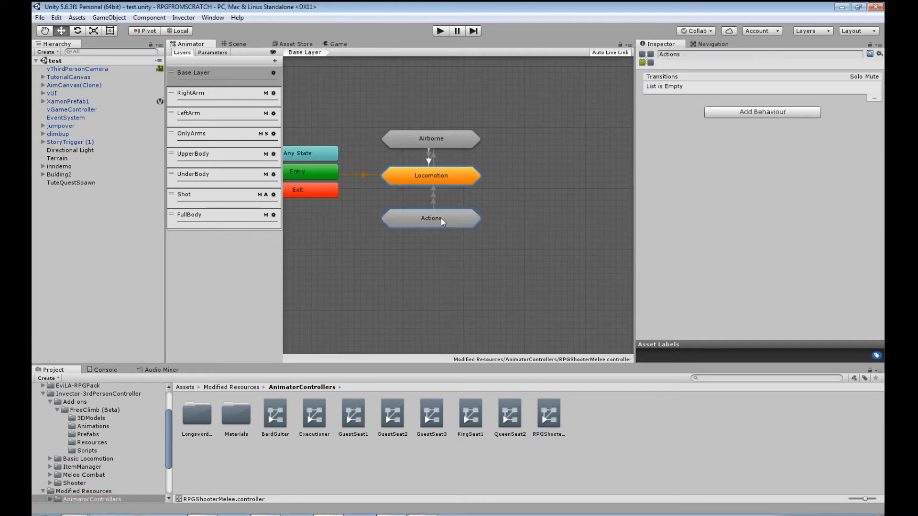
double_click(441, 218)
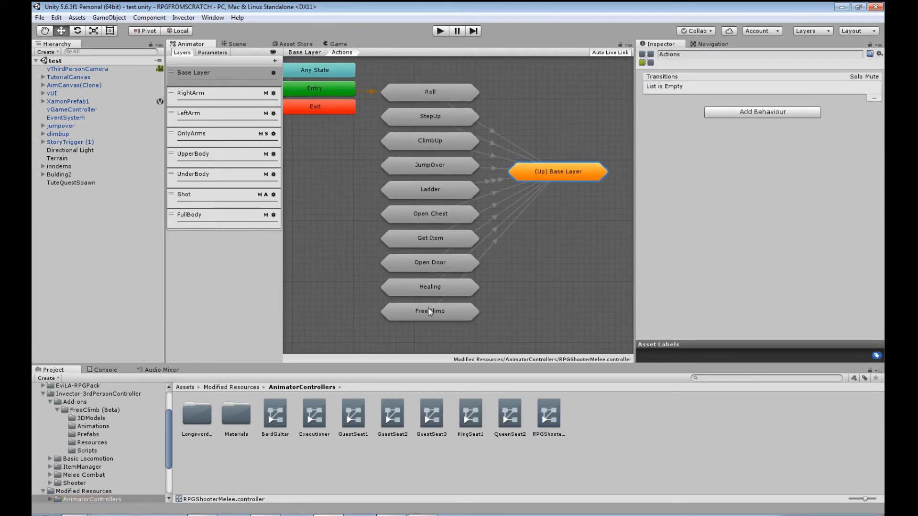
Delete the FreeClimb -> Free Locomotion transition to Base Layer, keeping the FreeClimb node below Healing
drag(450, 311, 480, 327)
click(513, 252)
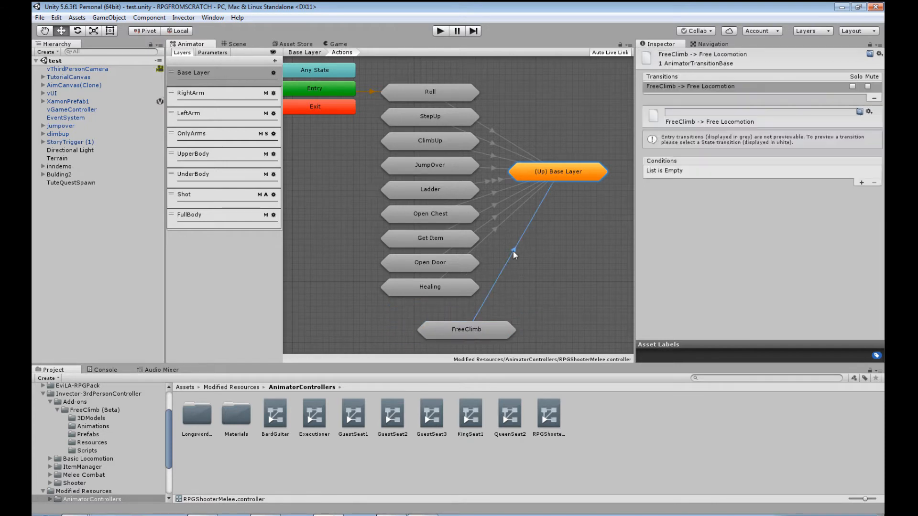
right_click(513, 251)
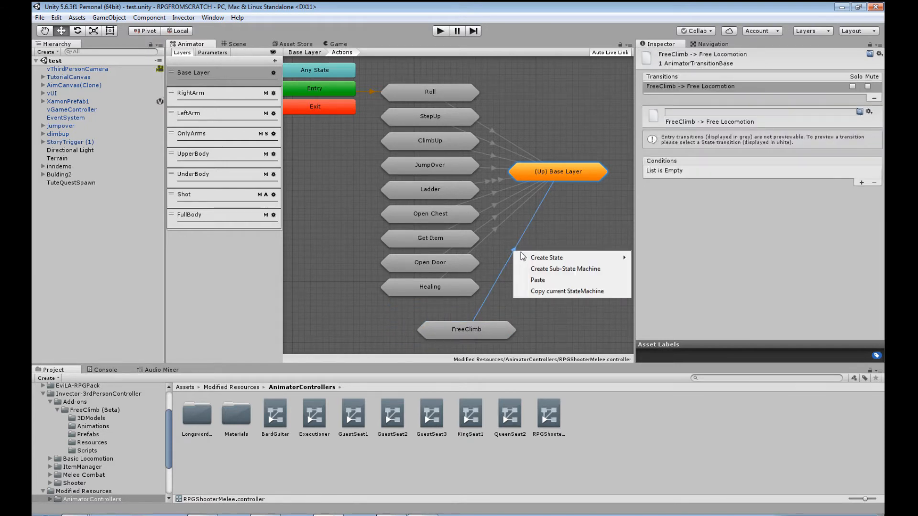
key(Escape)
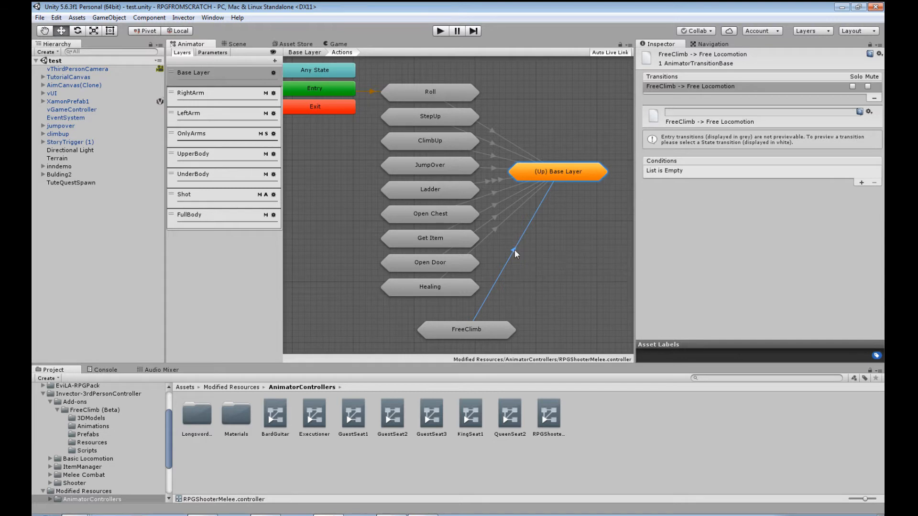
drag(475, 327, 438, 309)
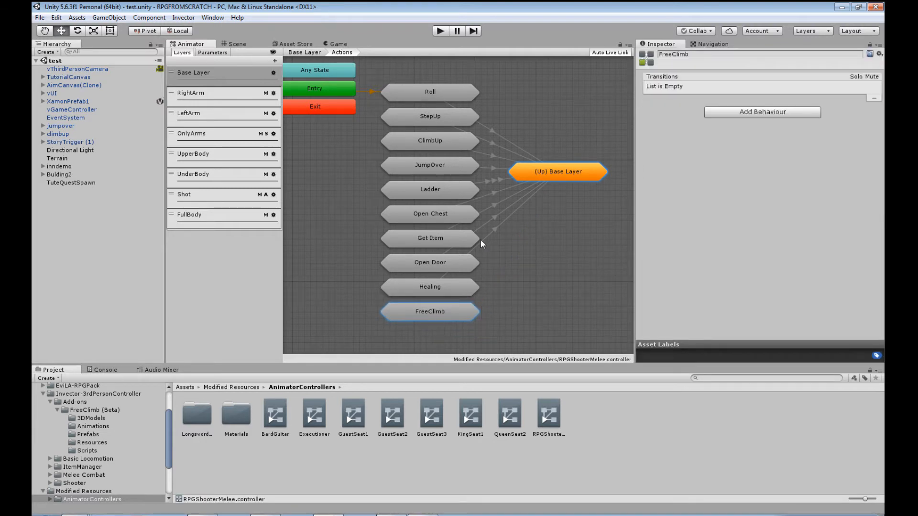
Check the Open Door and Ladder transitions to Base Layer, then examine the states inside RPGShooterMelee's FreeClimb state machine
click(492, 230)
click(494, 214)
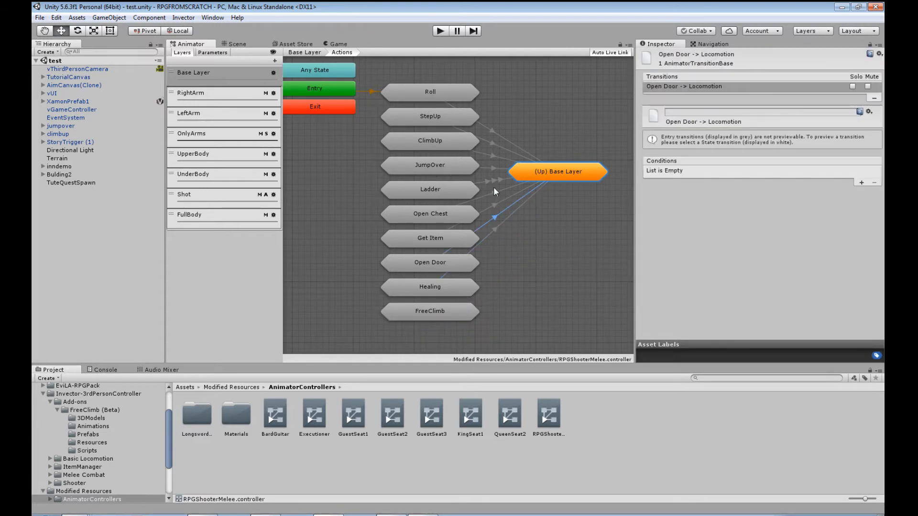
click(495, 179)
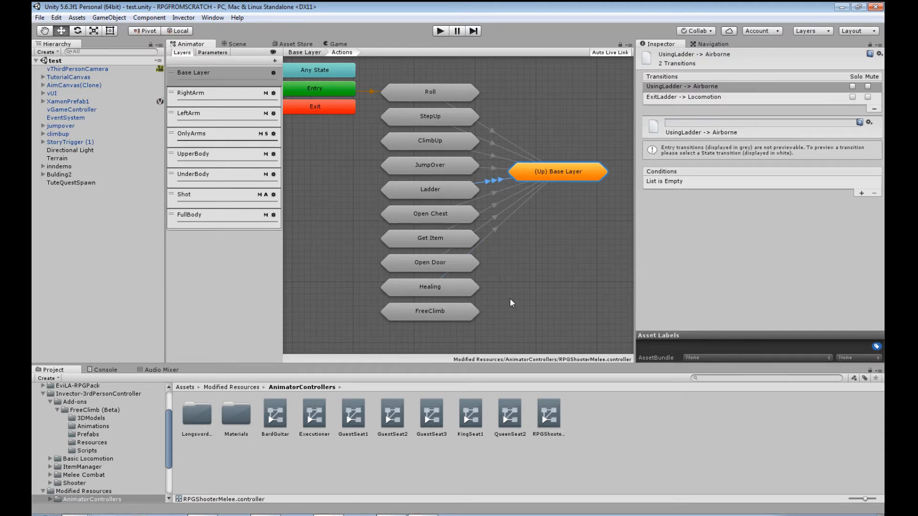
click(446, 318)
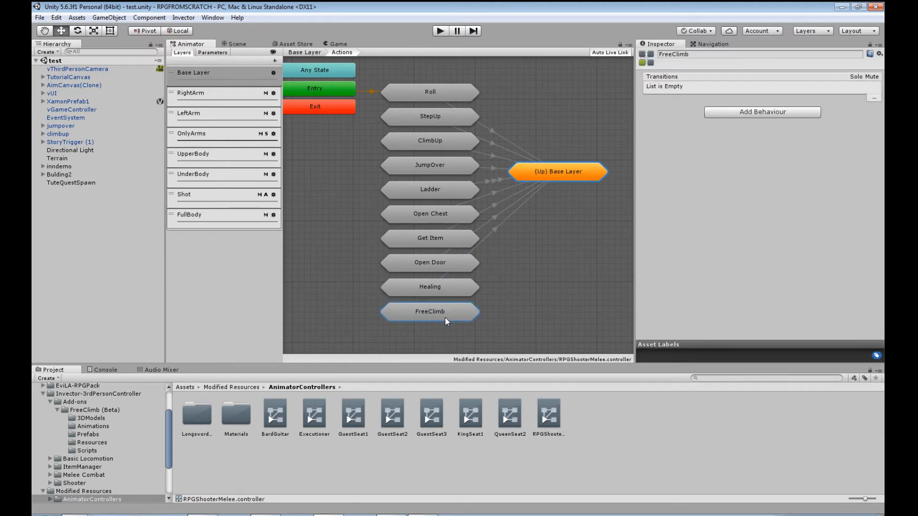
double_click(444, 317)
middle_drag(489, 282, 476, 256)
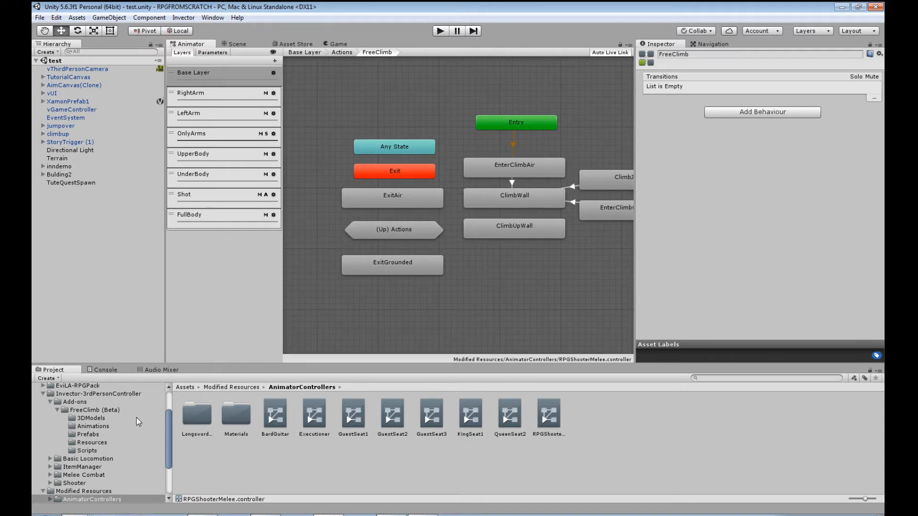
Open the Invector_FreeClimb controller from the FreeClimb (Beta) folder and go into FreeClimb inside its Actions state machine
drag(170, 427, 171, 417)
click(105, 437)
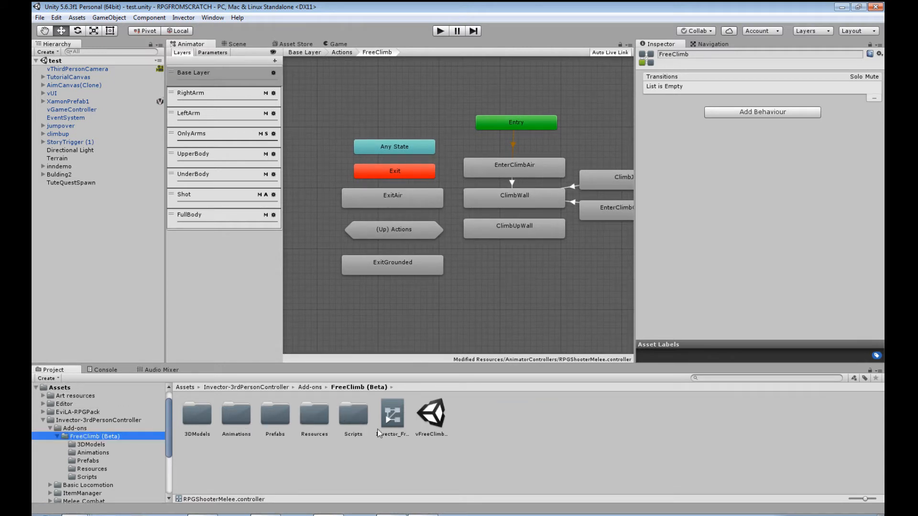
click(398, 418)
double_click(410, 180)
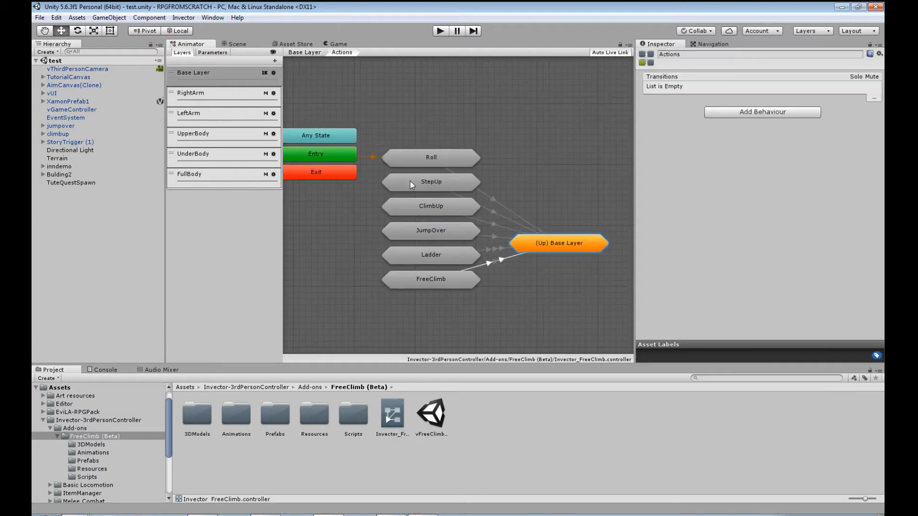
double_click(450, 280)
middle_drag(462, 278, 473, 271)
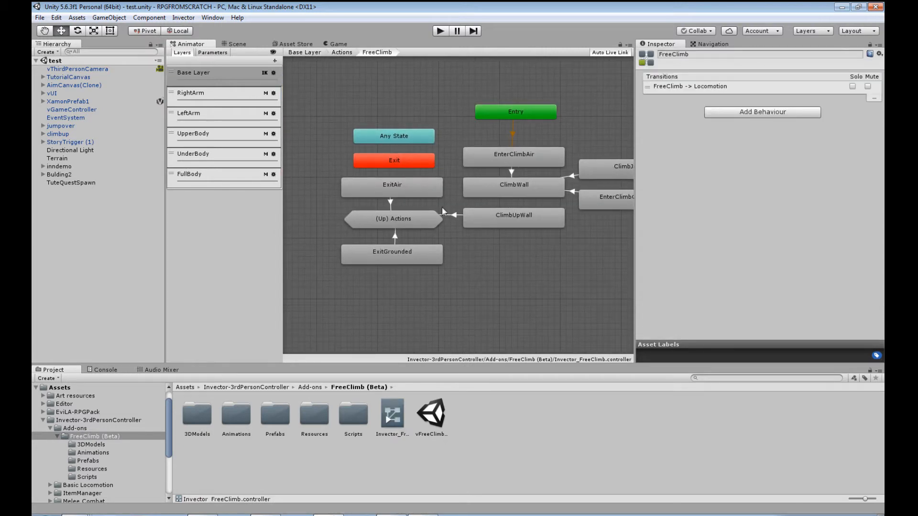
Examine the transitions leading from ExitGrounded, ExitAir and ClimbUpWall to Actions, including their destination states
click(395, 237)
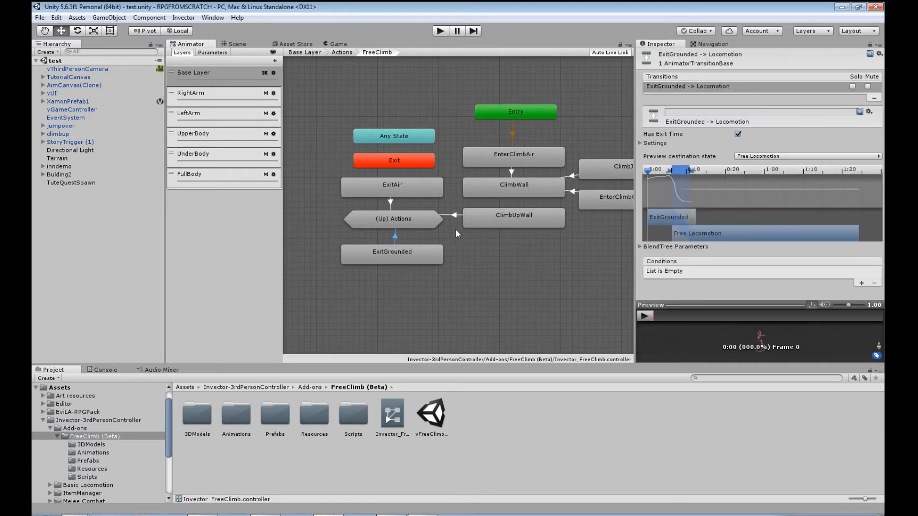
click(391, 204)
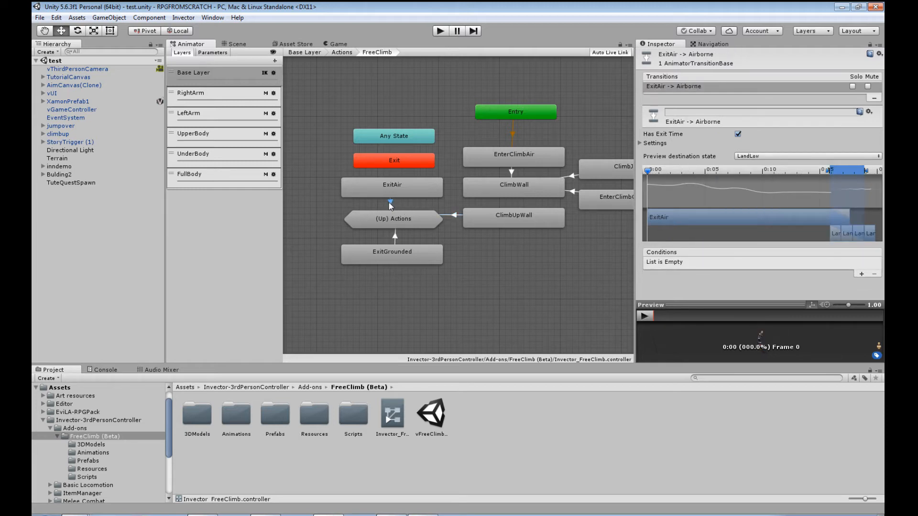
click(455, 214)
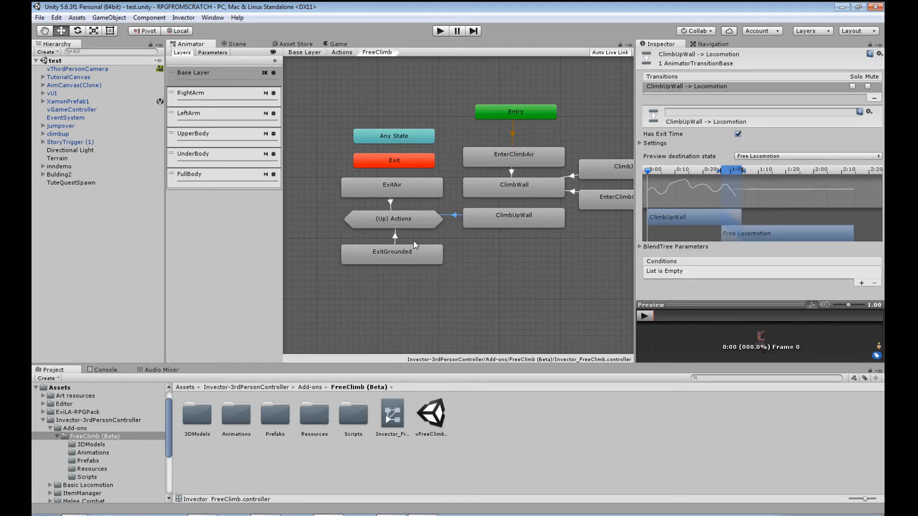
click(395, 236)
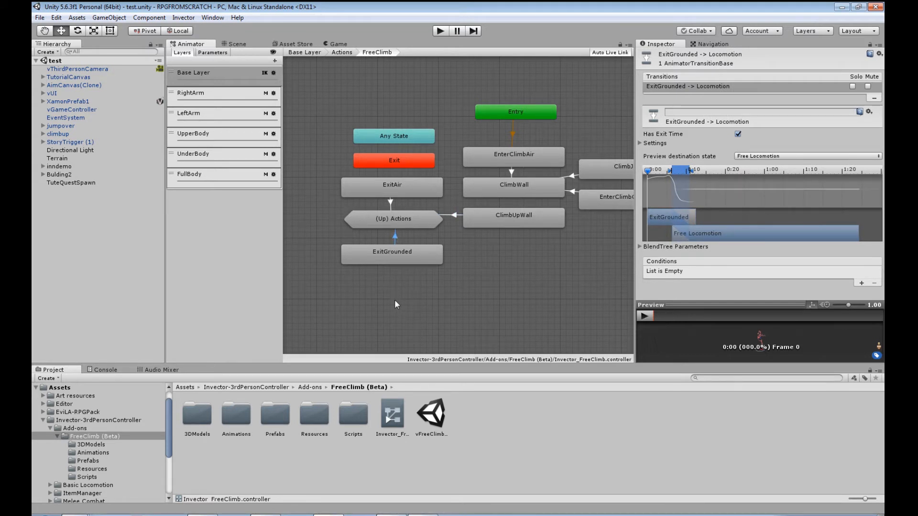
Return to XamonPrefab1's RPGShooterMelee controller and open the FreeClimb state machine inside Actions
click(80, 103)
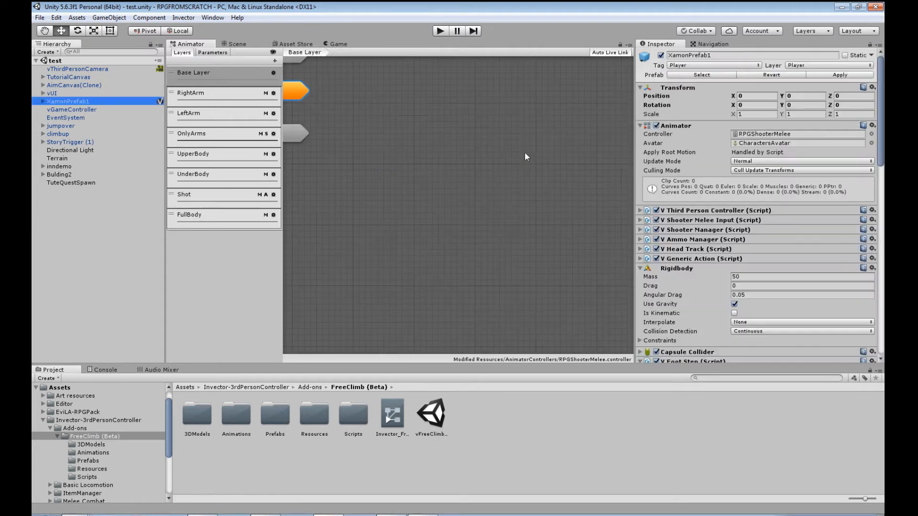
double_click(765, 134)
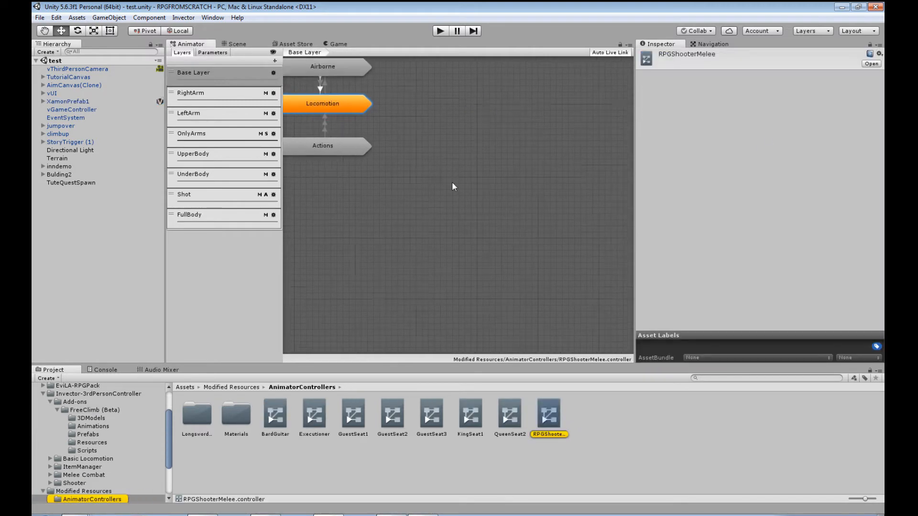
click(429, 163)
double_click(429, 163)
double_click(438, 310)
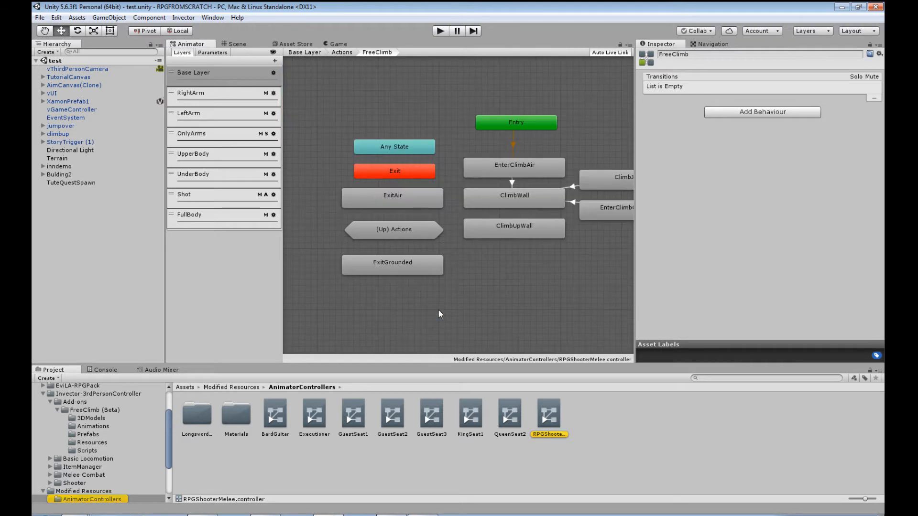
Start a new transition from the ExitGrounded state in the FreeClimb state machine
right_click(375, 245)
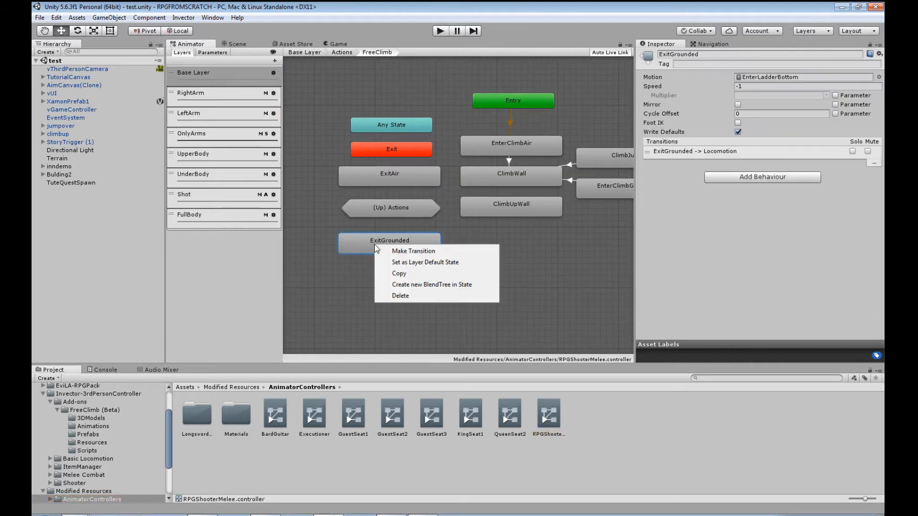
click(408, 247)
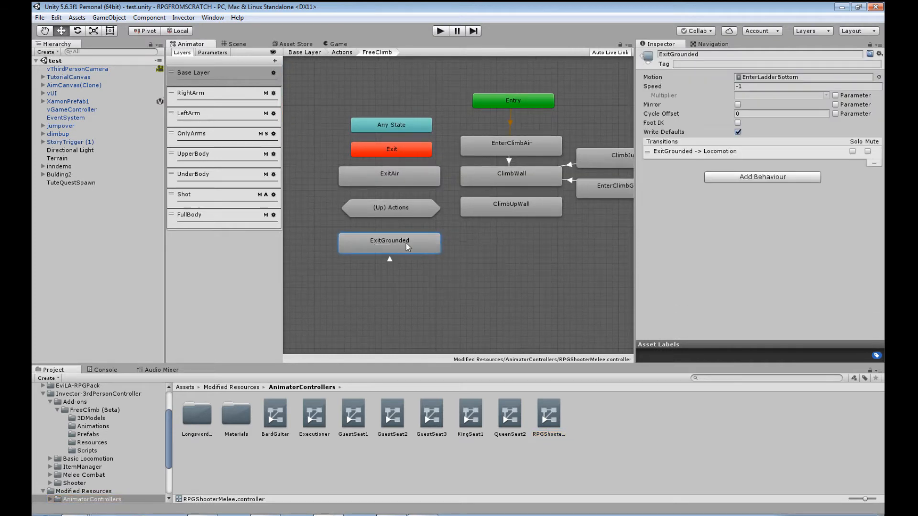
Make a transition from the ExitGrounded state to the Locomotion state machine through (Up) Actions
click(391, 208)
mouse_move(421, 216)
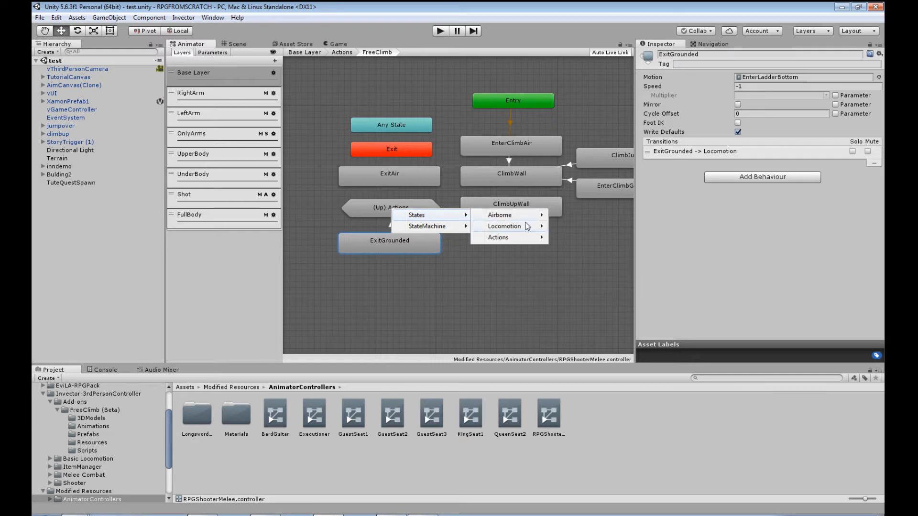
mouse_move(529, 226)
mouse_move(592, 239)
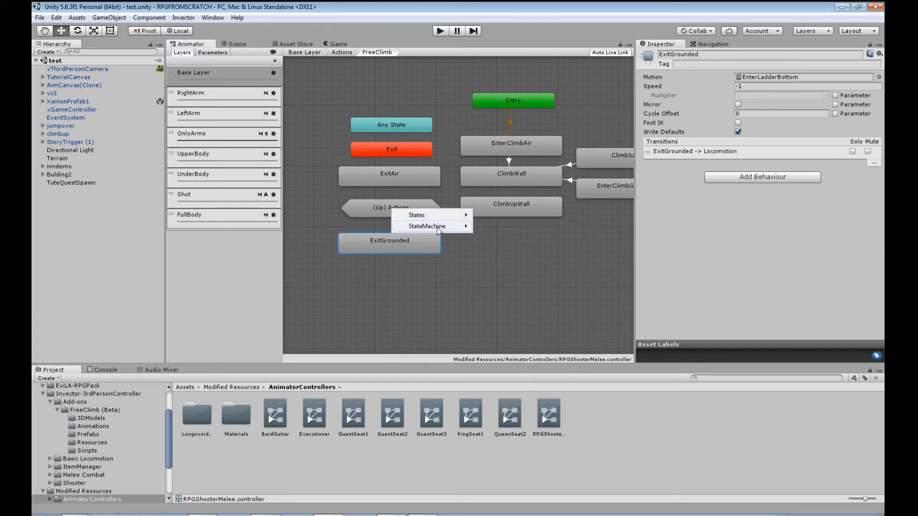
click(524, 238)
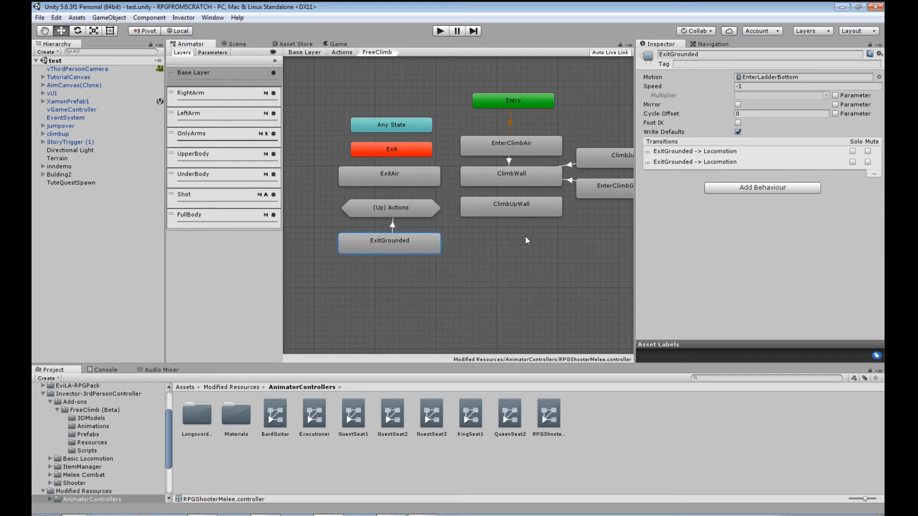
Make a transition from the ClimbUpWall state to the Locomotion state machine through (Up) Actions
right_click(481, 213)
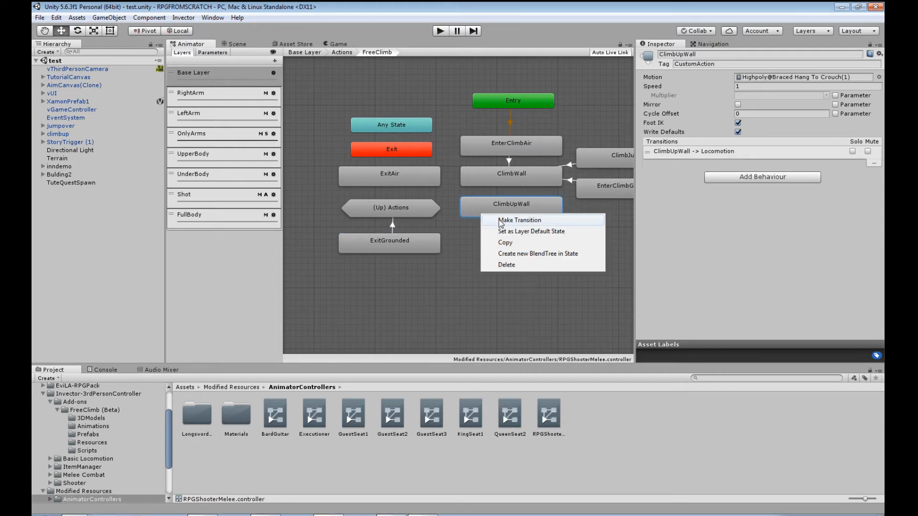
click(446, 213)
click(406, 208)
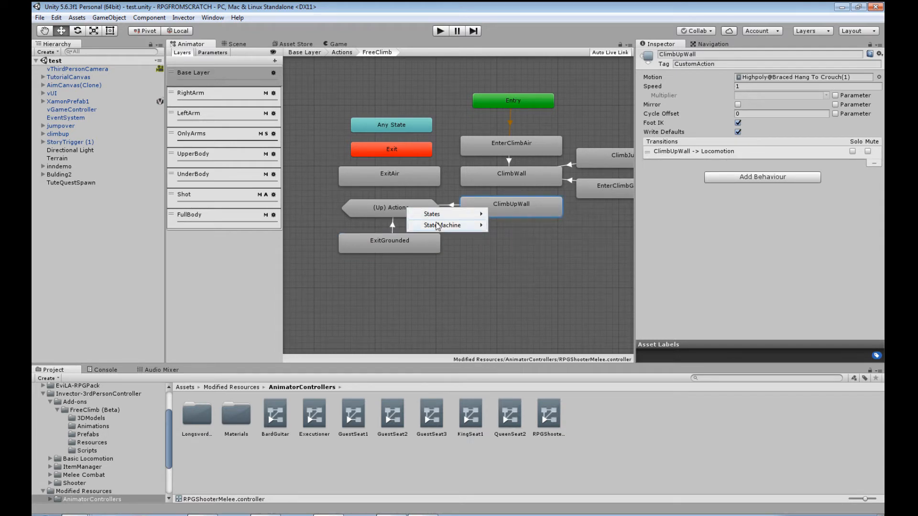
mouse_move(445, 226)
click(538, 242)
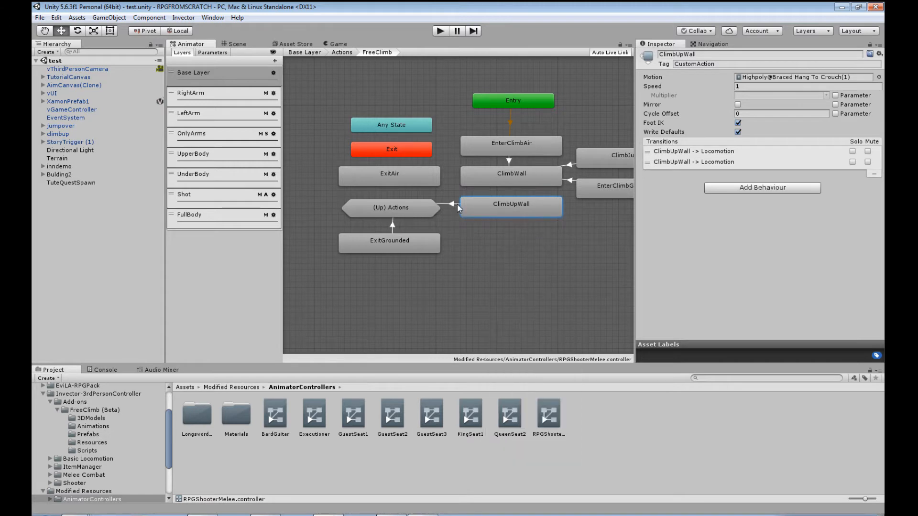
Make a transition from the ExitAir state to the Airborne state machine through (Up) Actions
right_click(397, 175)
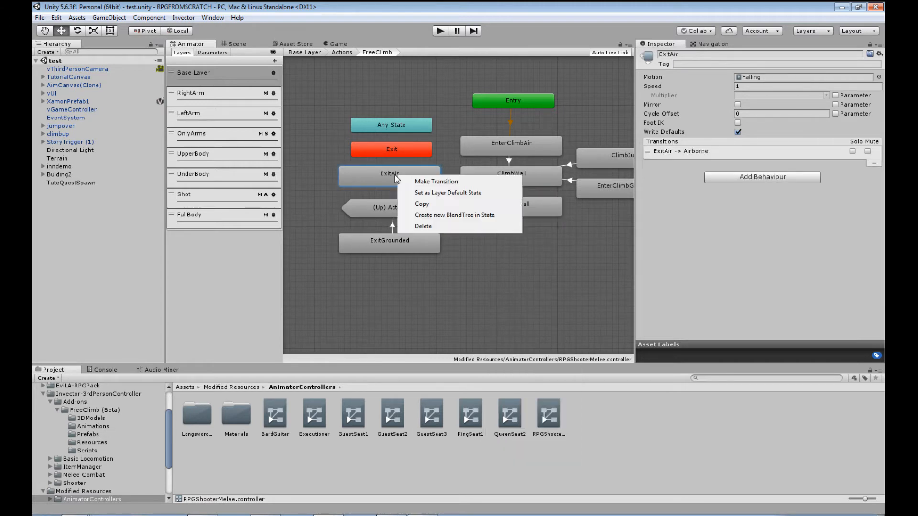
click(421, 182)
click(399, 206)
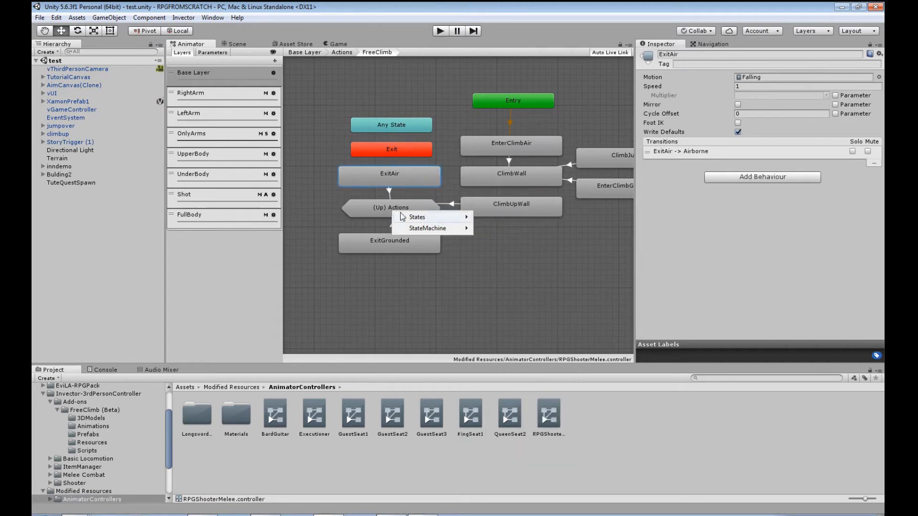
mouse_move(443, 229)
click(502, 229)
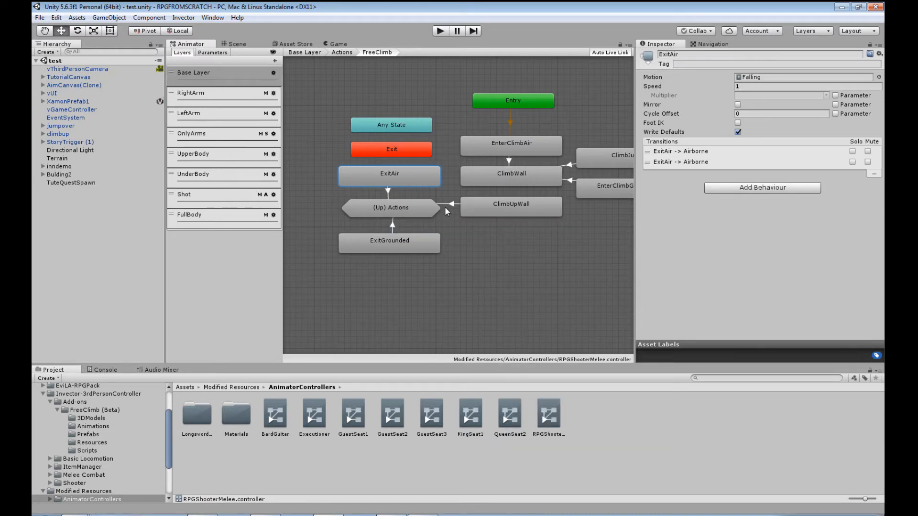
Inspect the new ClimbUpWall, ExitGrounded and ExitAir transitions and play the previews of the ExitAir and ExitGrounded ones
click(449, 205)
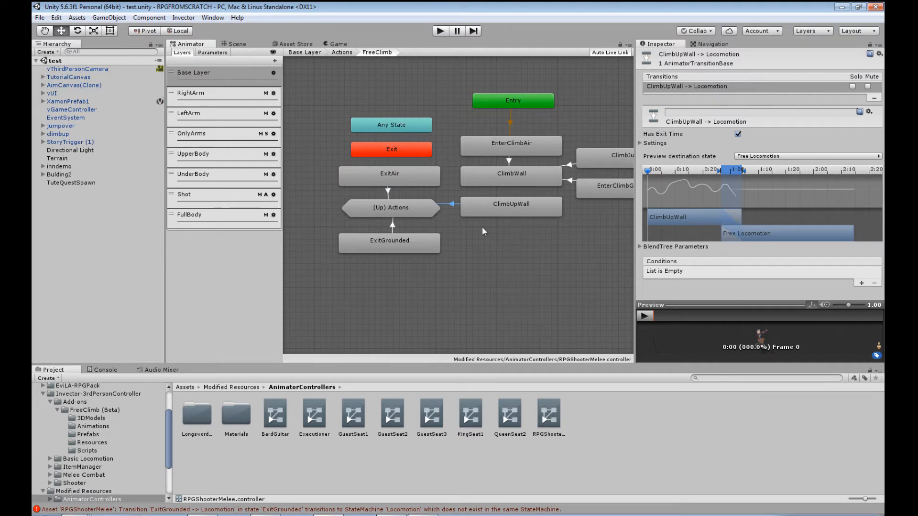
click(392, 225)
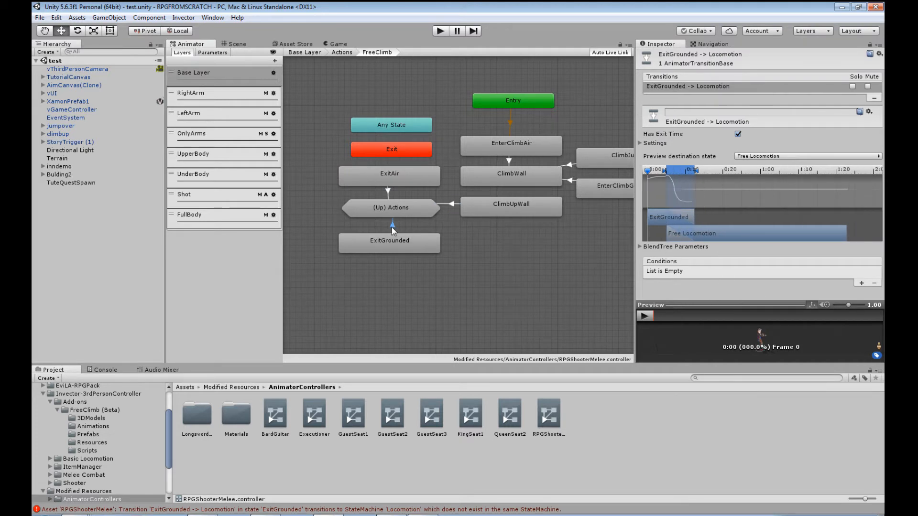
click(388, 191)
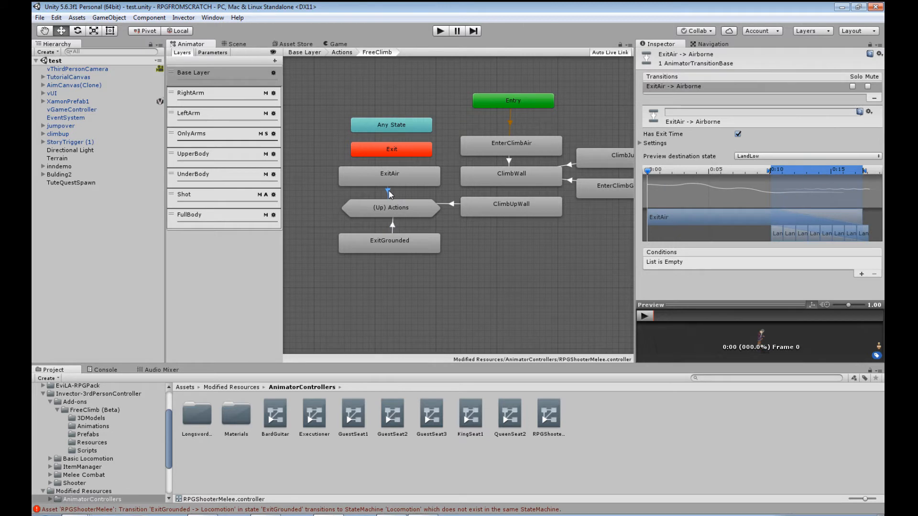
click(643, 316)
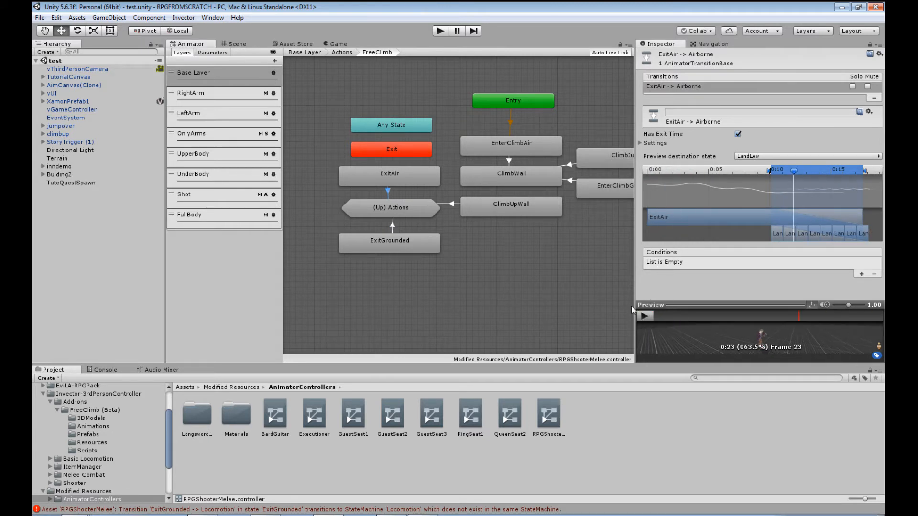
click(393, 227)
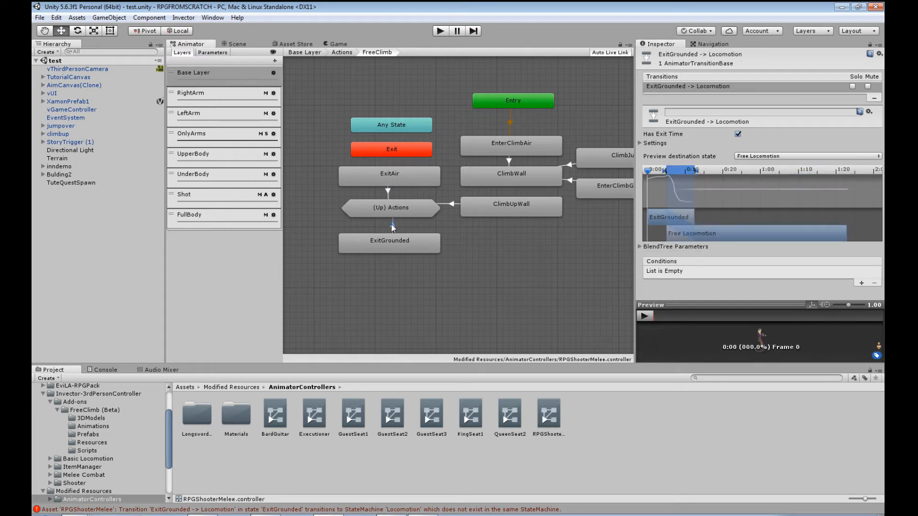
click(646, 316)
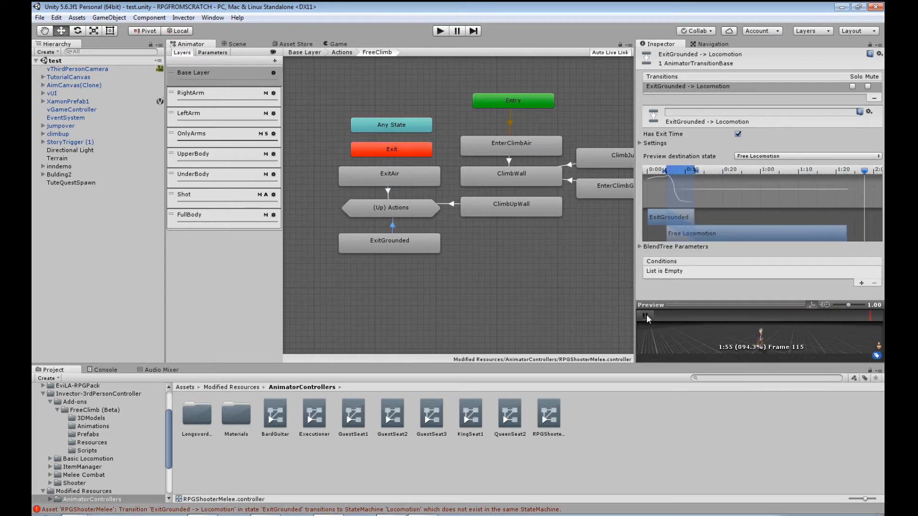
click(646, 315)
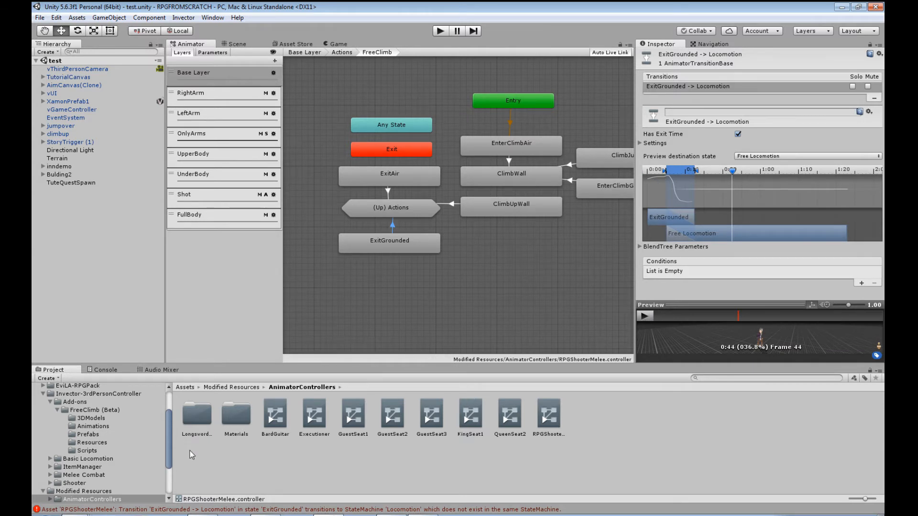
Clear the console messages, return to the project files and deselect the ExitGrounded transition
click(105, 370)
click(43, 378)
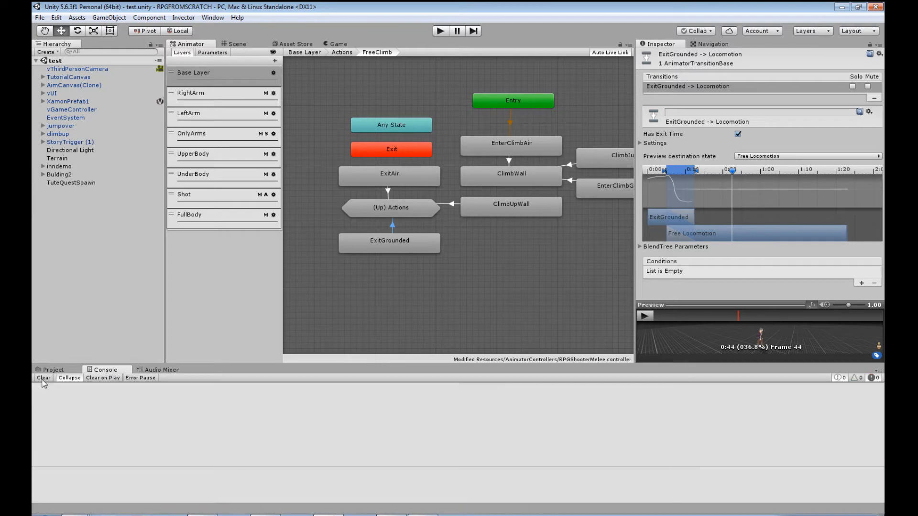
click(50, 371)
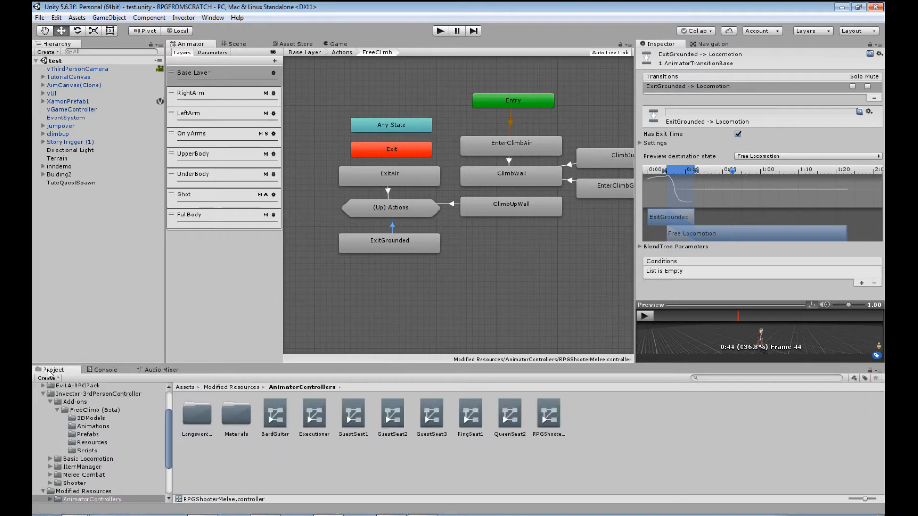
click(101, 370)
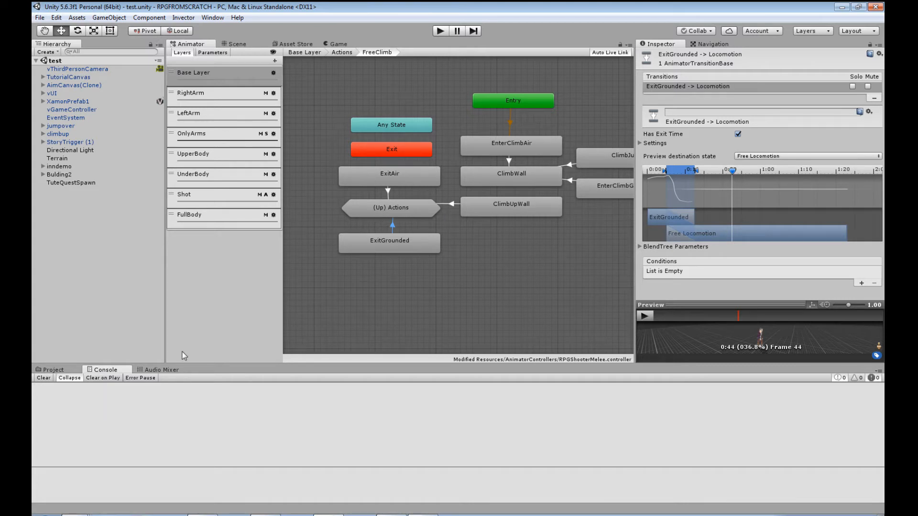
click(52, 370)
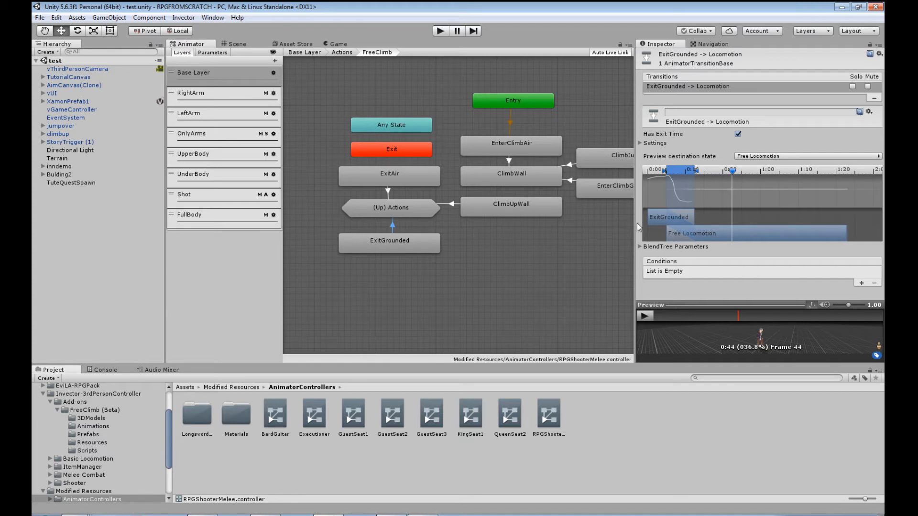
click(502, 279)
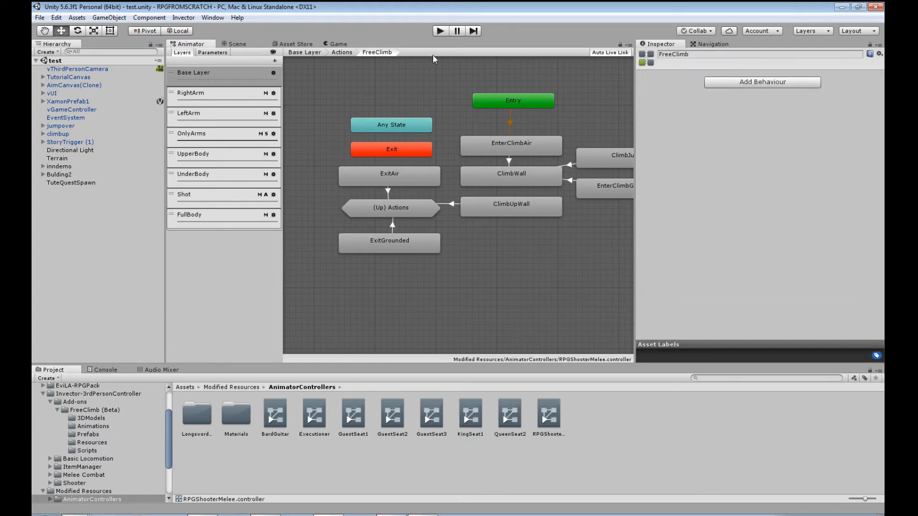
Show the scene and look through the Prefabs, 3DModels, Resources and Scripts folders of the FreeClimb (Beta) add-on
click(241, 45)
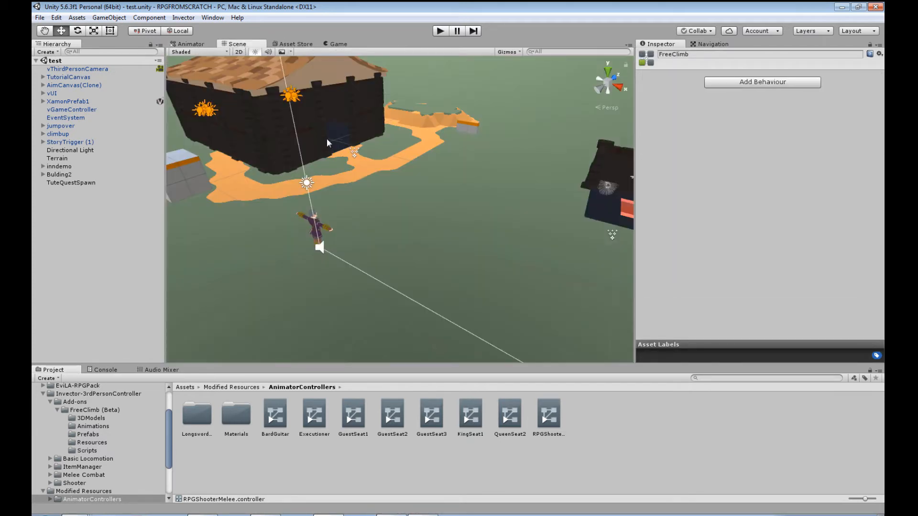
middle_drag(443, 271, 462, 273)
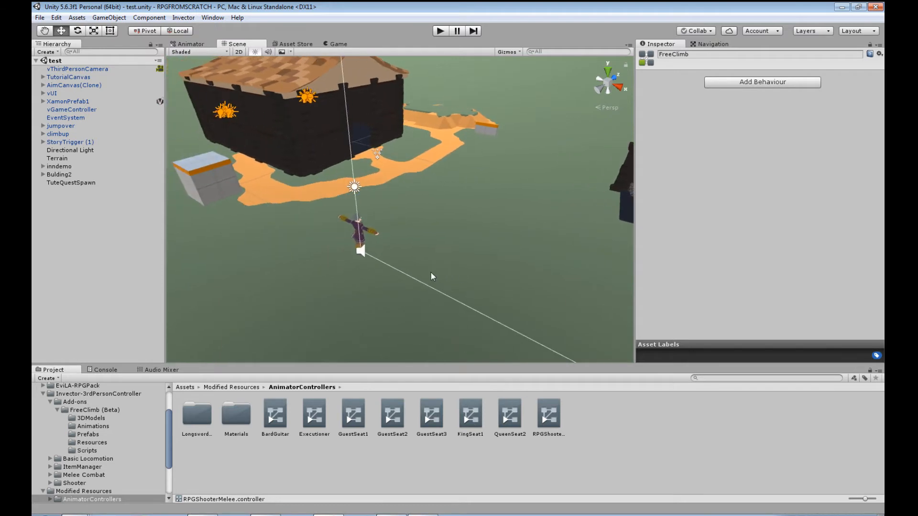
click(94, 436)
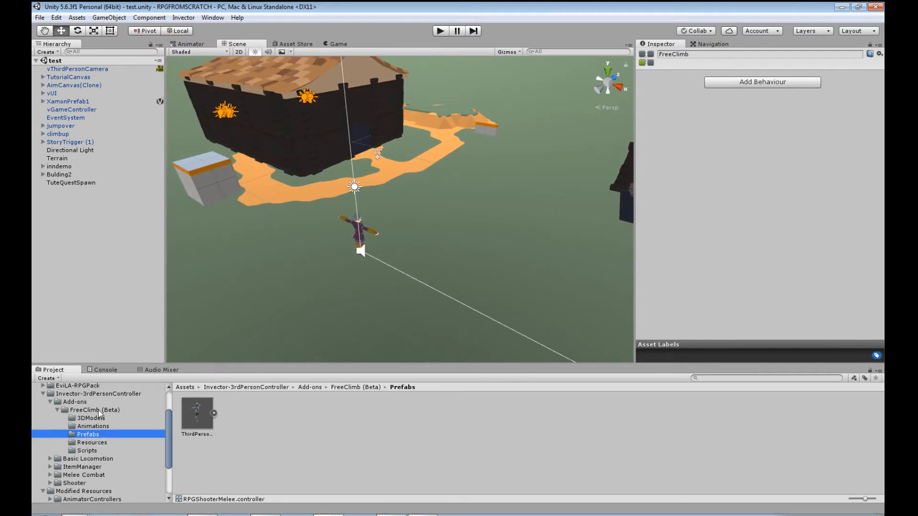
click(195, 419)
click(82, 419)
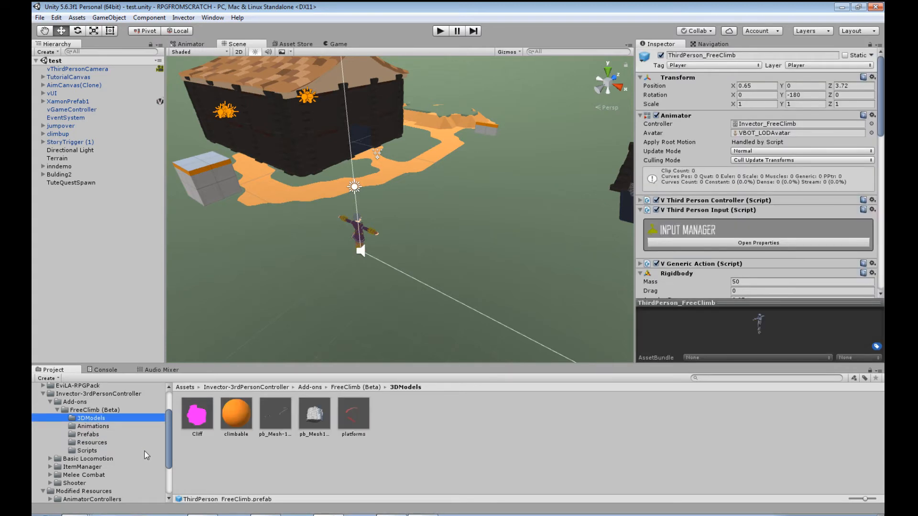
click(103, 445)
click(87, 452)
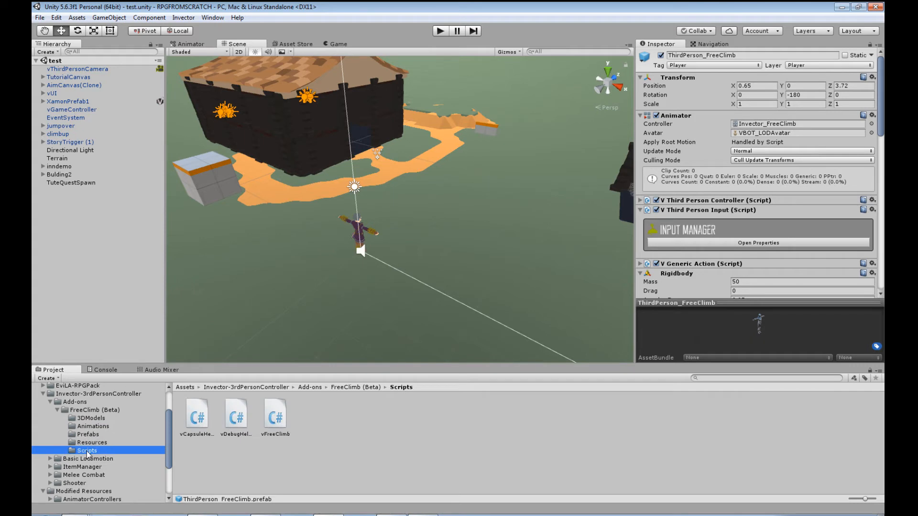
Save the current scene and open the vFreeClimbDemo scene from the FreeClimb (Beta) folder
click(41, 18)
click(66, 55)
click(95, 411)
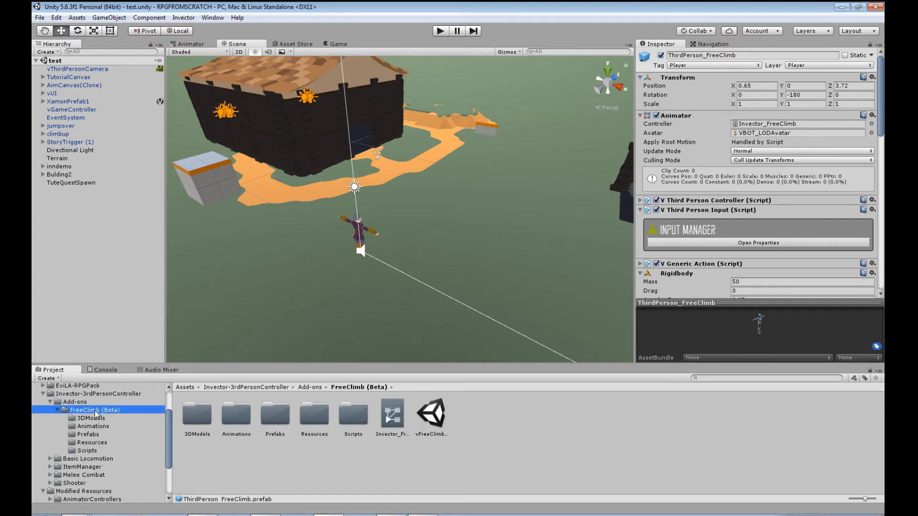
double_click(439, 421)
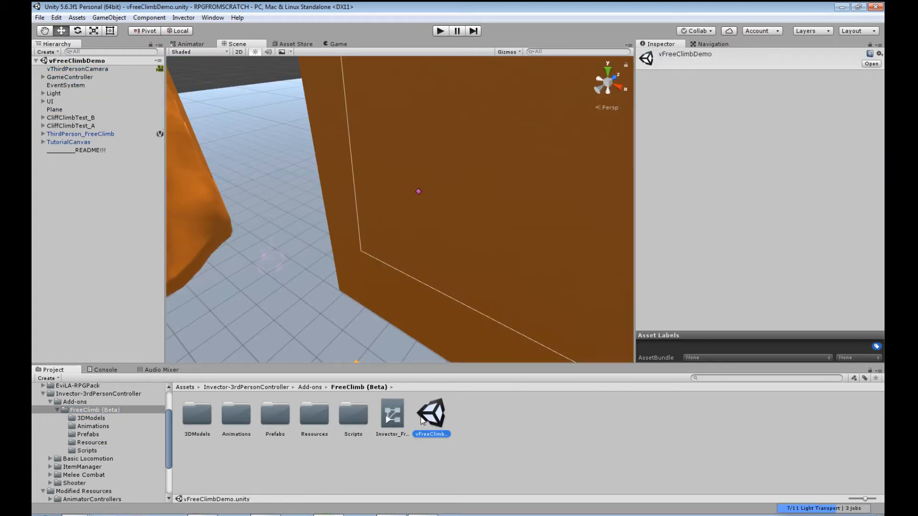
Select CliffClimbTest_A and examine its climbing objects in the demo scene
click(82, 125)
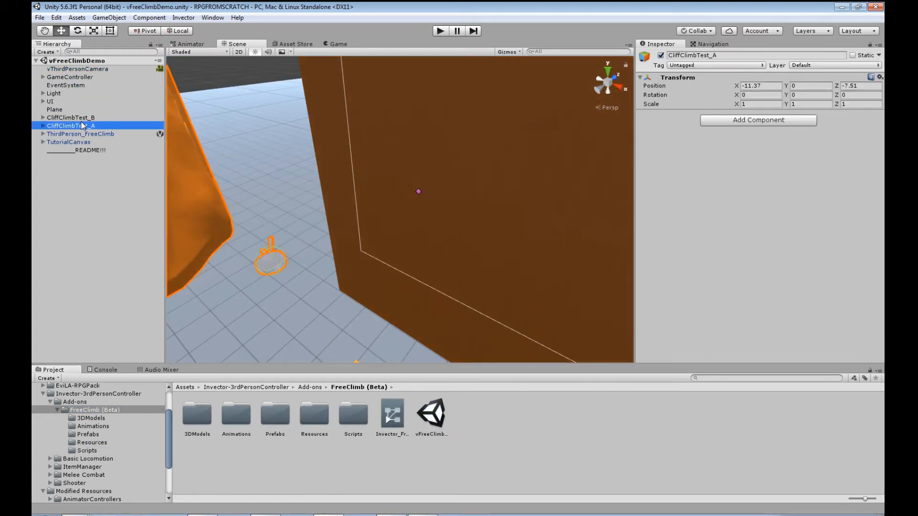
scroll(261, 251, down, 10)
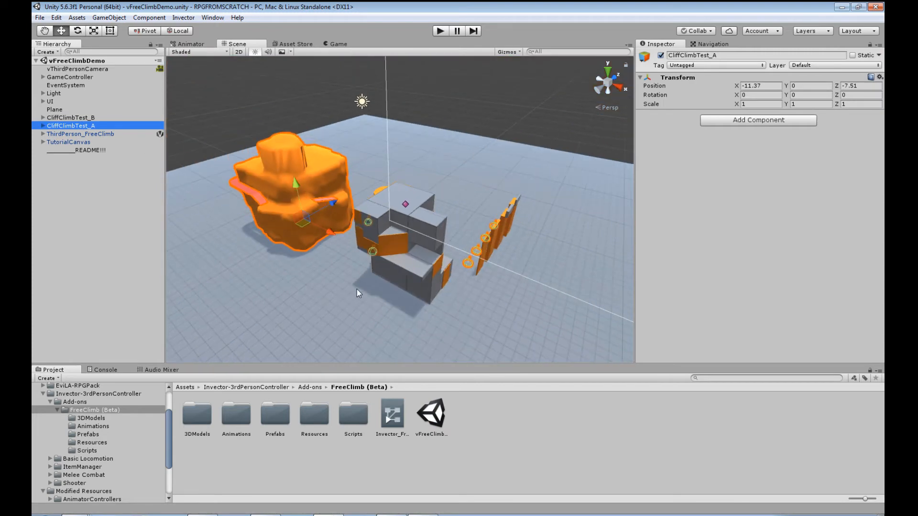
middle_drag(356, 289, 260, 232)
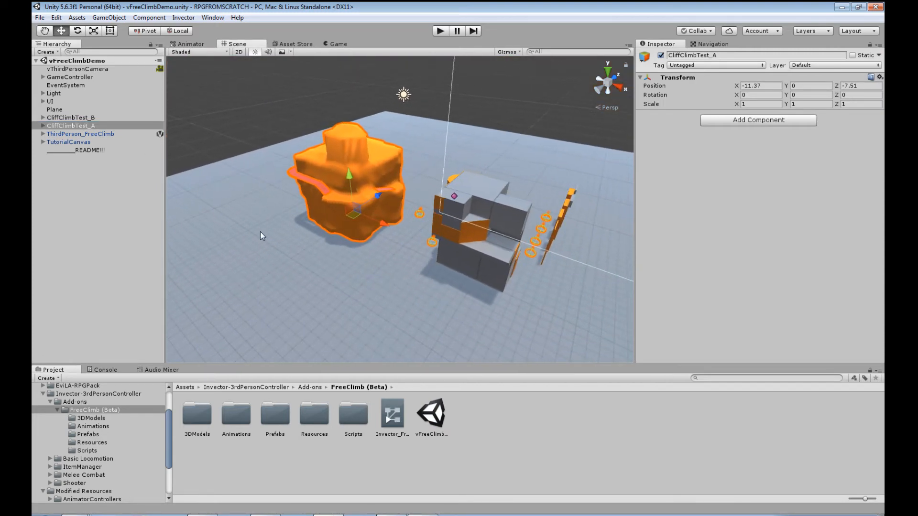
right_click(85, 125)
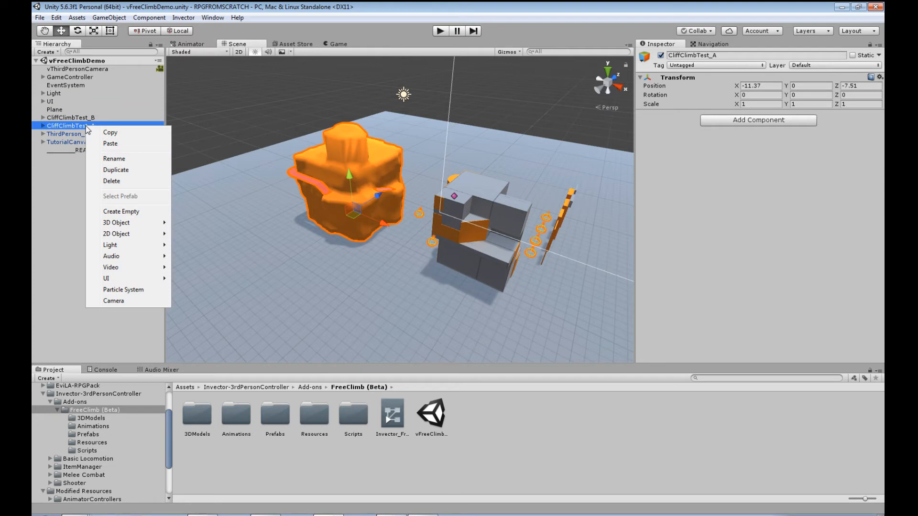
click(76, 235)
Save the CliffClimbTest_A object from the demo scene as a prefab in the Modified Resources folder
scroll(89, 461, down, 3)
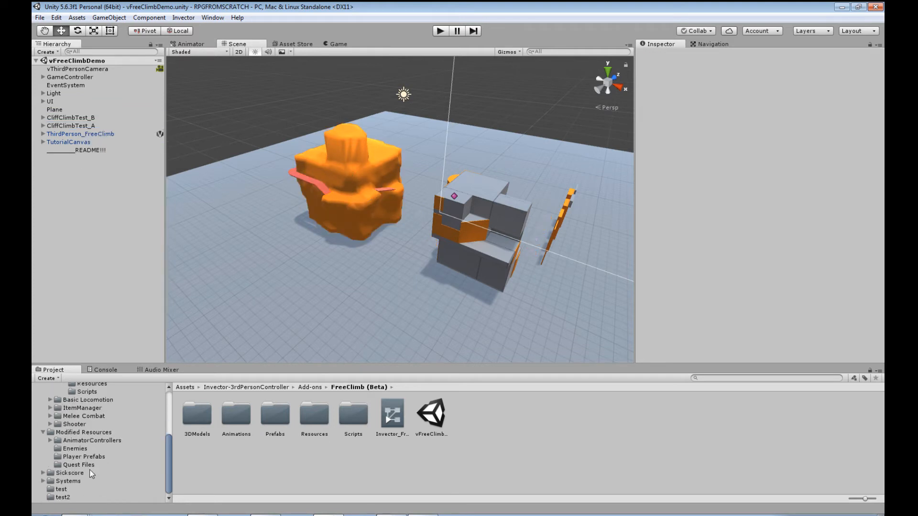
click(91, 433)
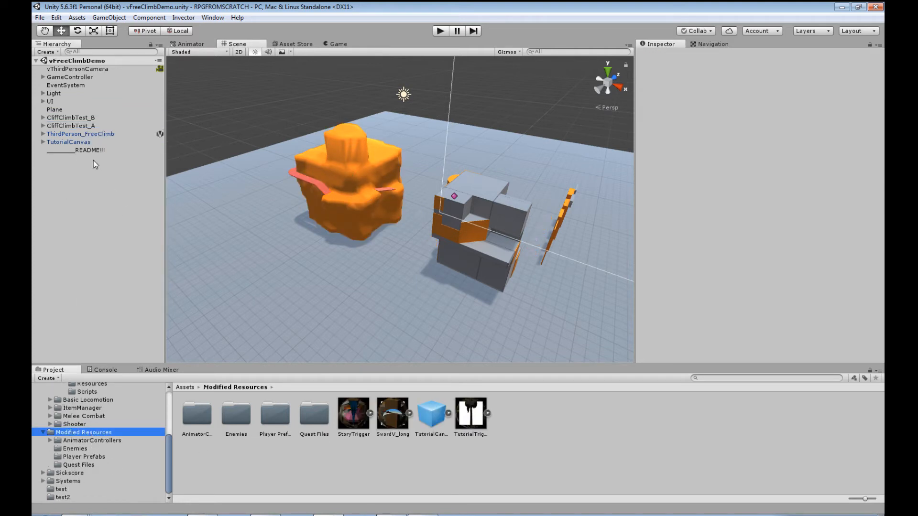
click(77, 126)
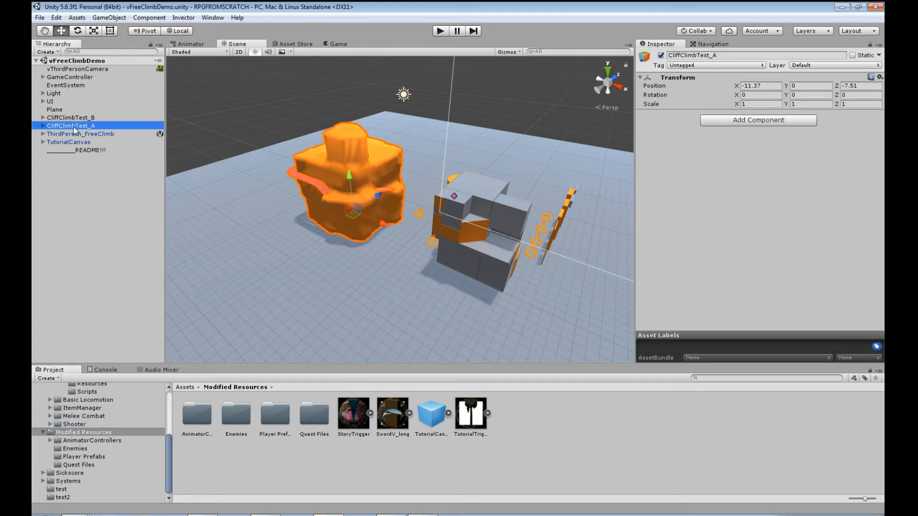
drag(74, 128, 537, 432)
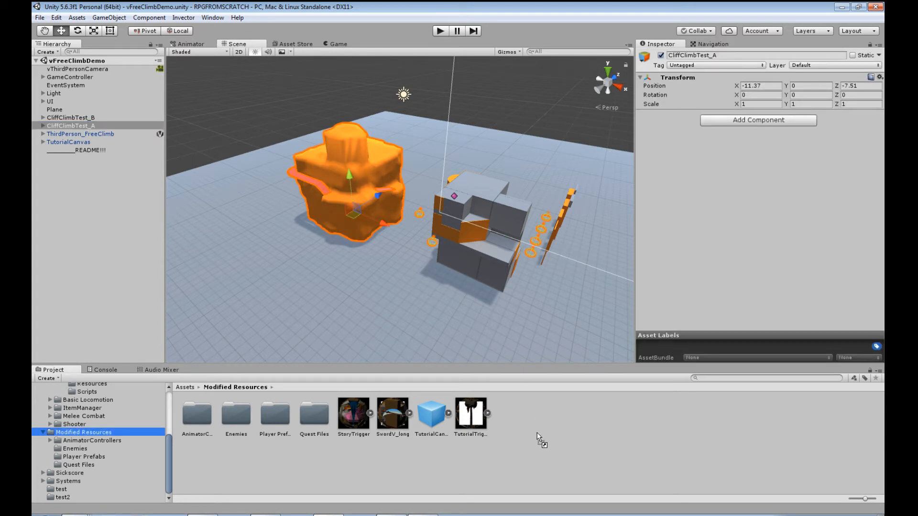
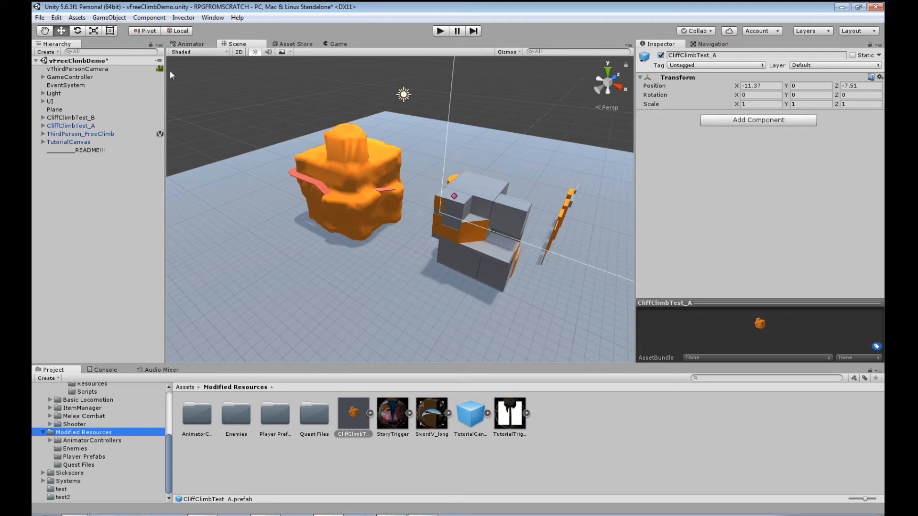
Open the test scene from the Assets folder without saving the changes to vFreeClimbDemo
scroll(83, 421, up, 5)
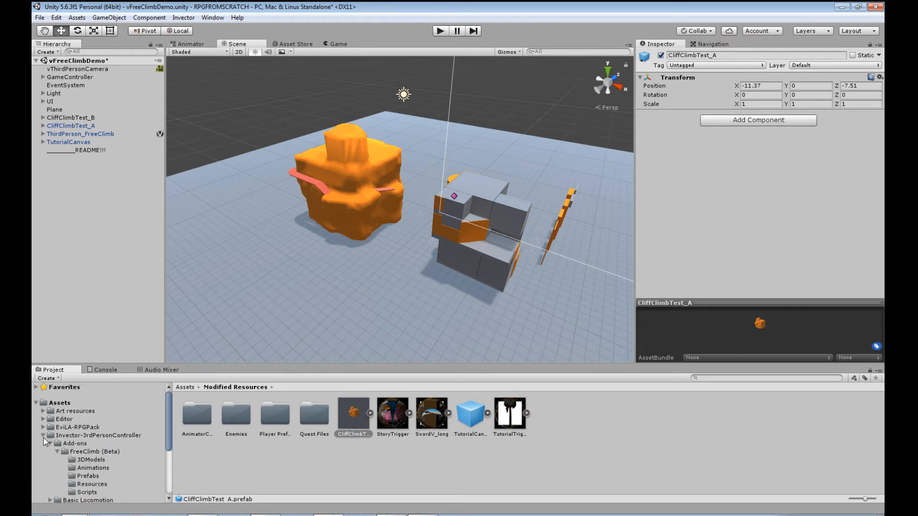
click(43, 436)
click(60, 403)
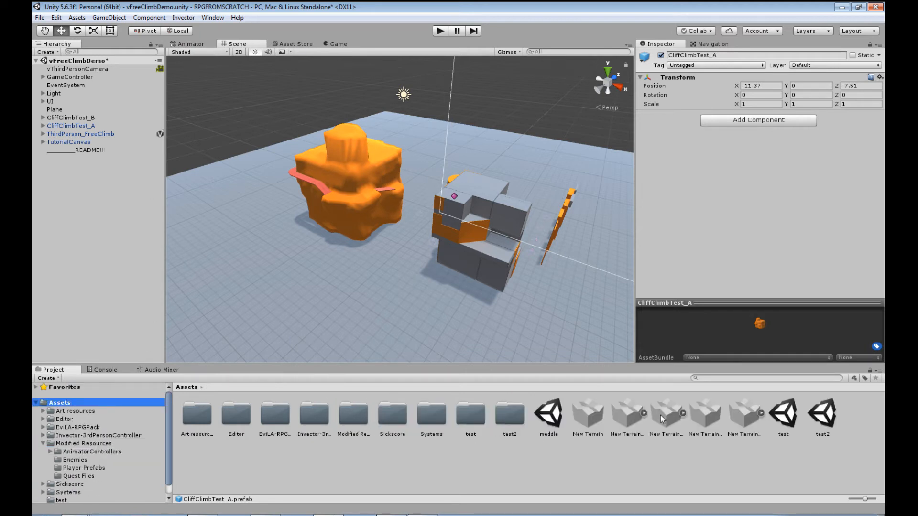
double_click(783, 415)
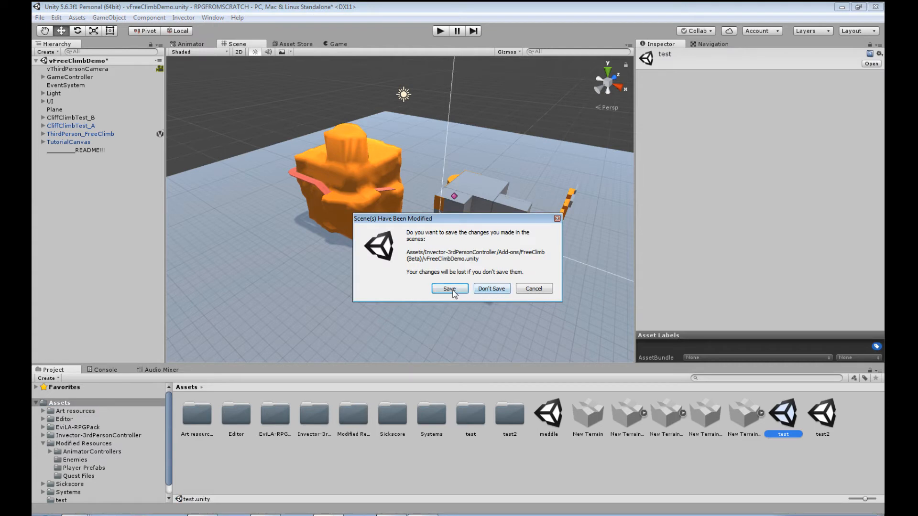
click(498, 290)
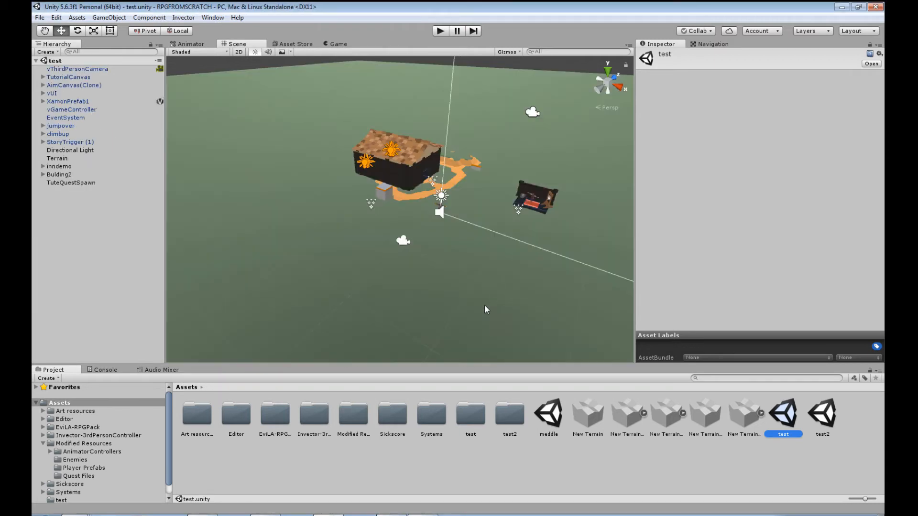
Place the CliffClimbTest_A prefab from Modified Resources in the test scene, on the terrain near the buildings
scroll(502, 253, up, 6)
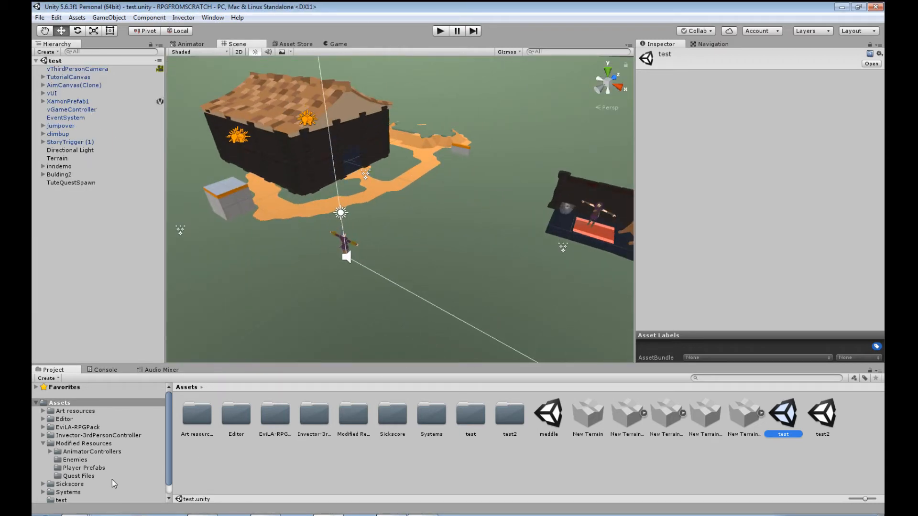
scroll(107, 473, down, 1)
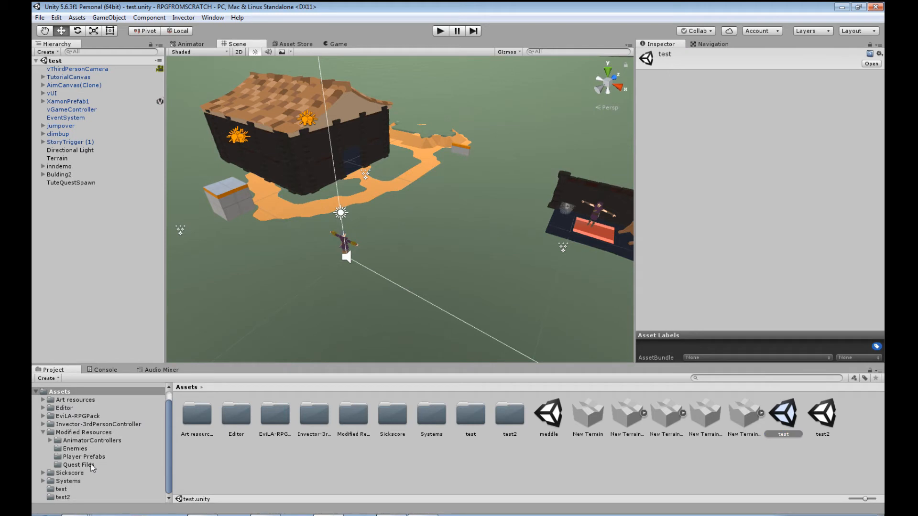
click(84, 433)
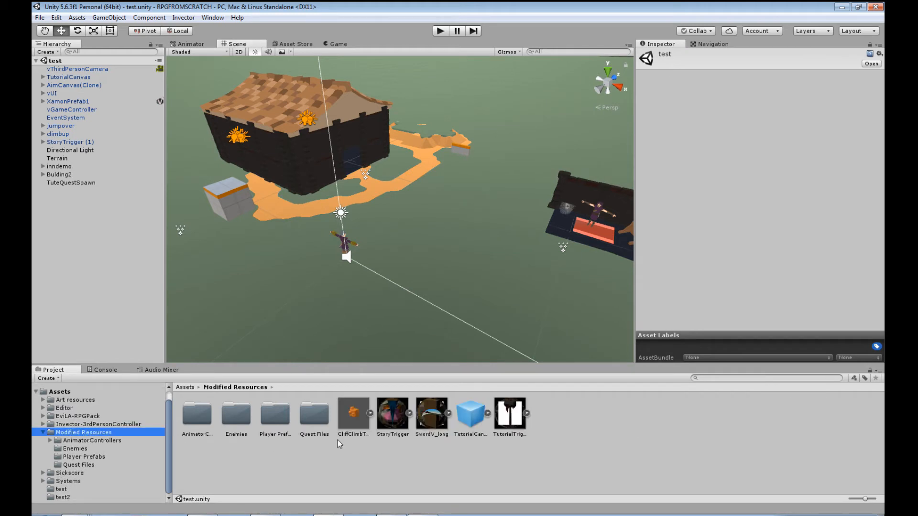
click(353, 414)
drag(355, 415, 529, 180)
Lower CliffClimbTest_A slightly into the terrain, to a Y position of about -0.08
right_drag(514, 258, 564, 211)
middle_drag(565, 211, 542, 241)
right_drag(542, 241, 464, 256)
middle_drag(464, 256, 508, 320)
right_drag(508, 320, 646, 327)
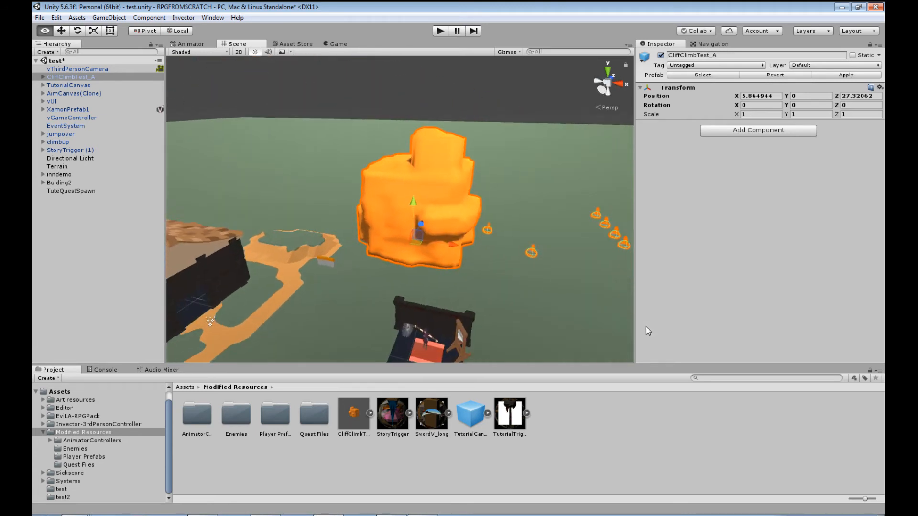
middle_drag(461, 288, 545, 289)
drag(483, 198, 481, 202)
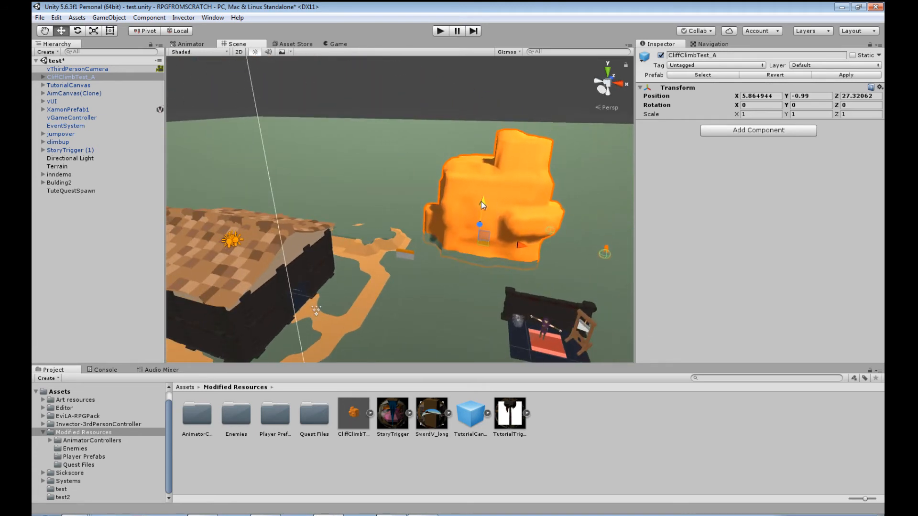
middle_drag(482, 196, 463, 119)
Start play mode and maximize the game view
click(442, 32)
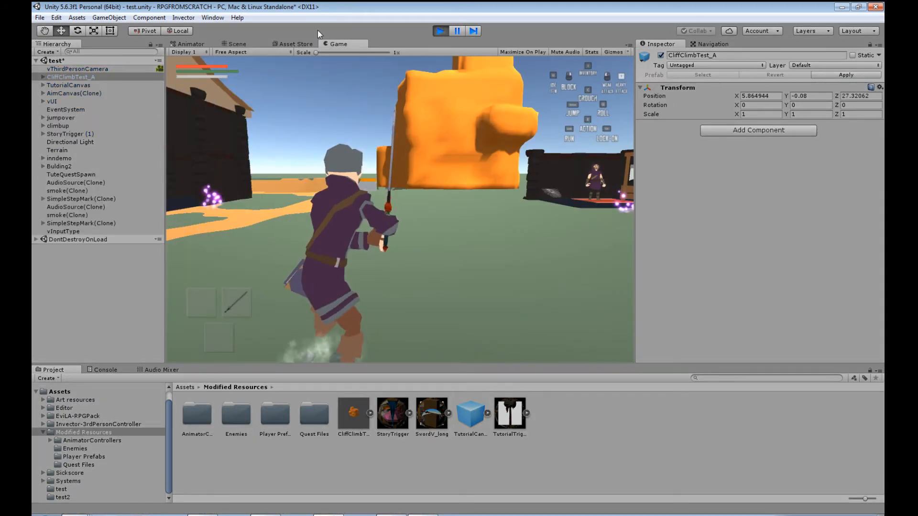
right_click(339, 44)
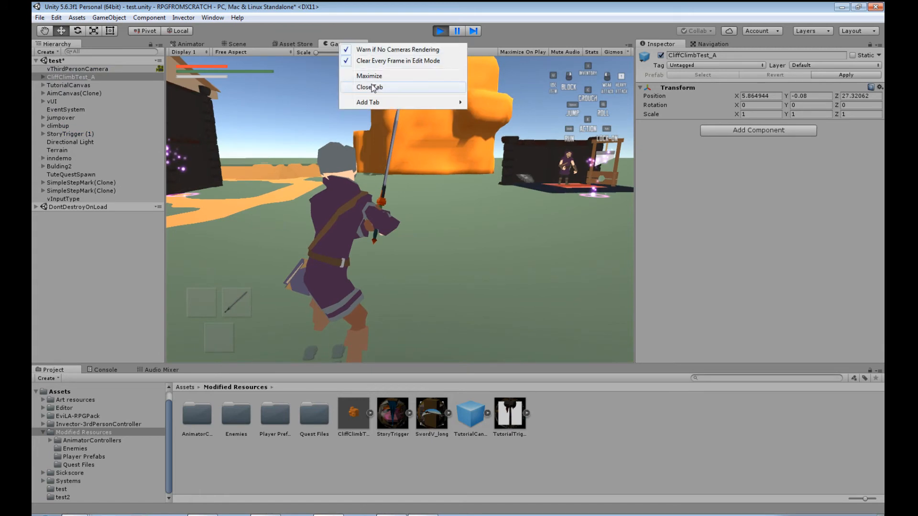
click(372, 76)
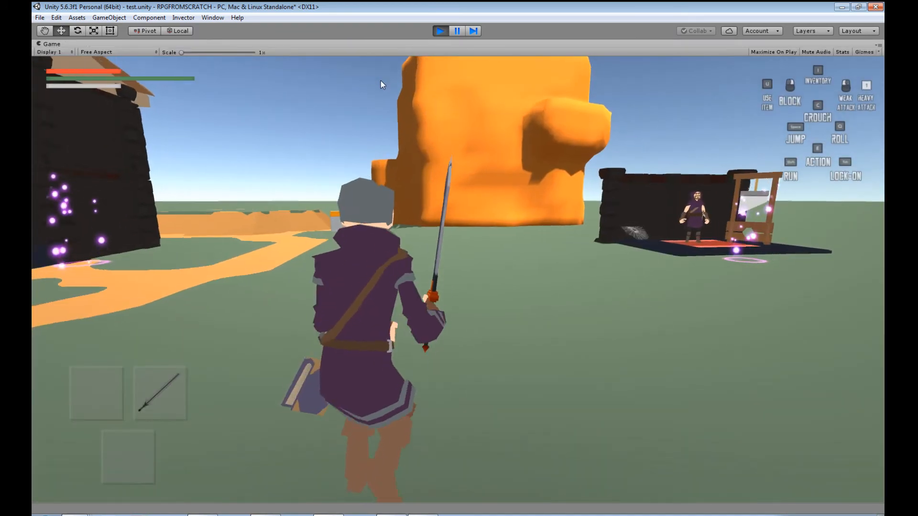
Run the character up to the orange cliff and around its sides to test it, and stop play mode
key(w)
key(shift)
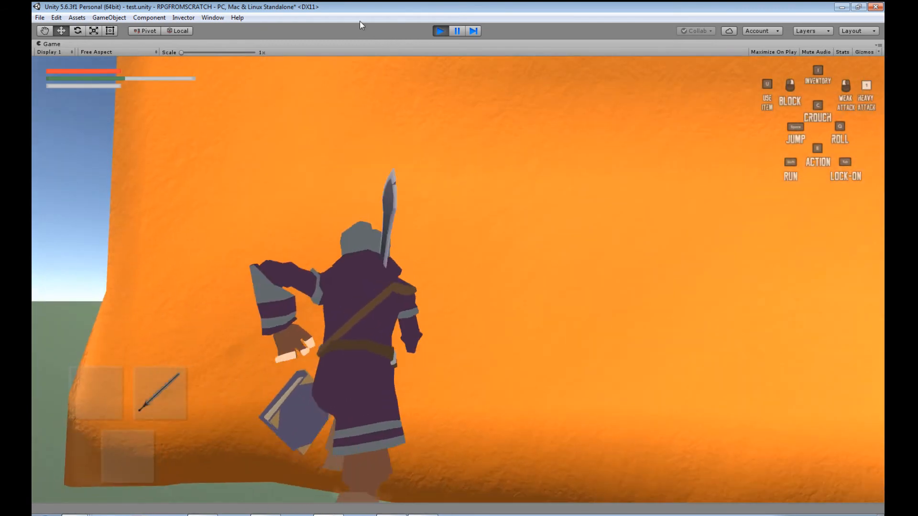
key(d)
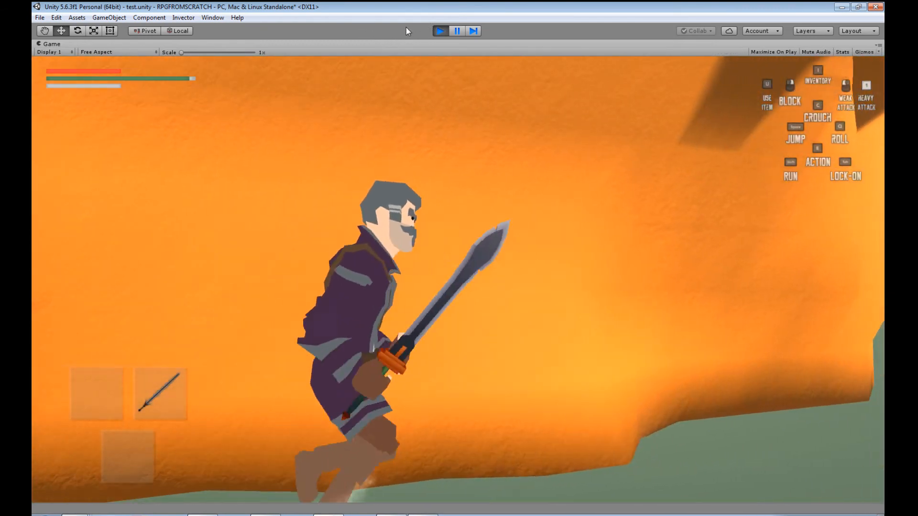
key(shift)
key(w)
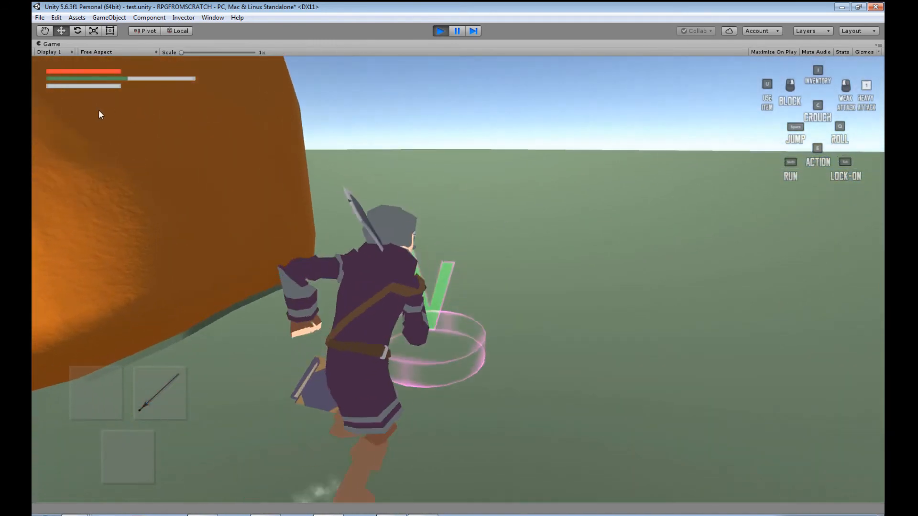
click(33, 109)
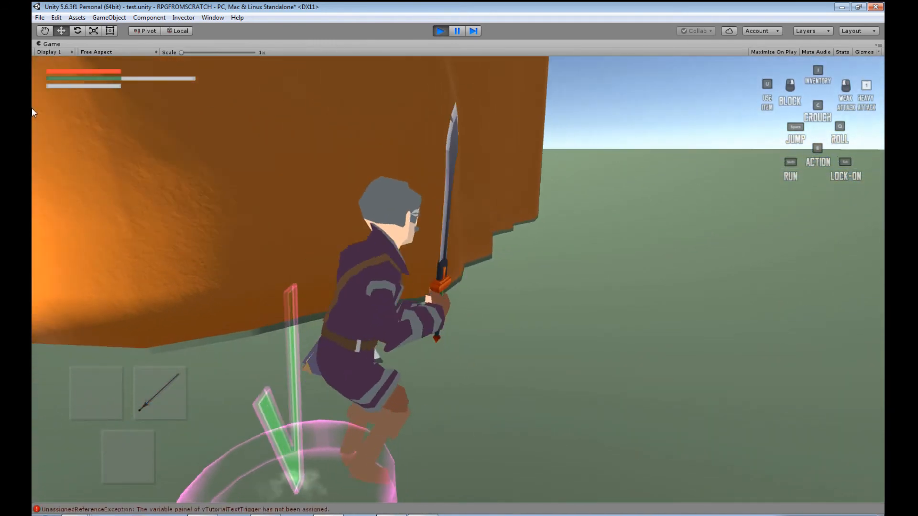
key(a)
key(w)
key(s)
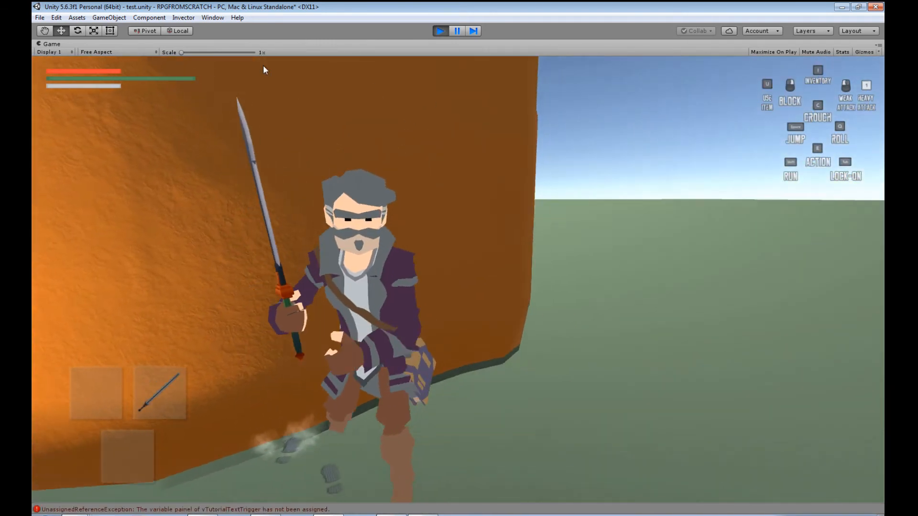
key(a)
key(w)
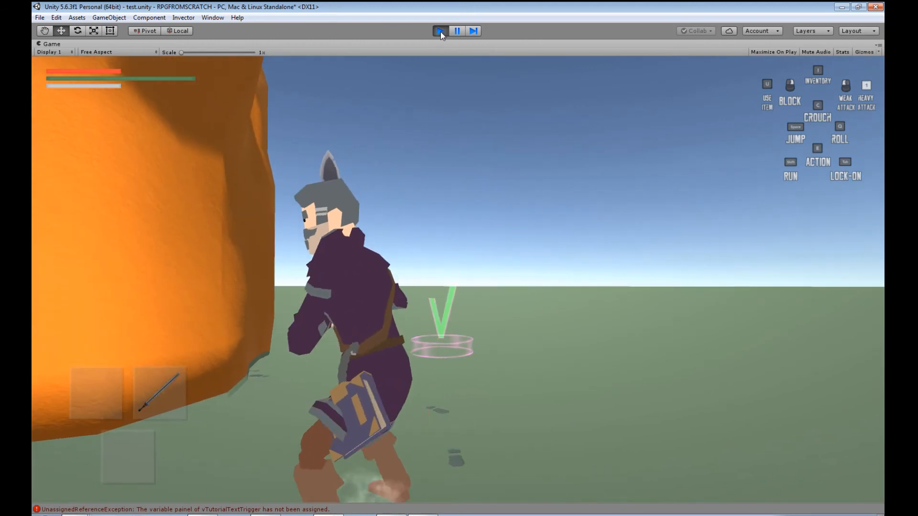
key(d)
key(a)
key(d)
key(s)
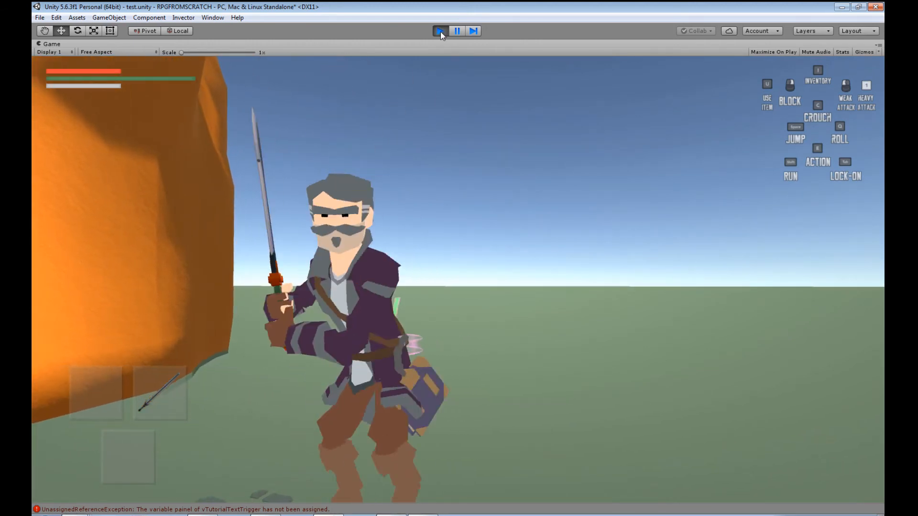
key(w)
click(440, 32)
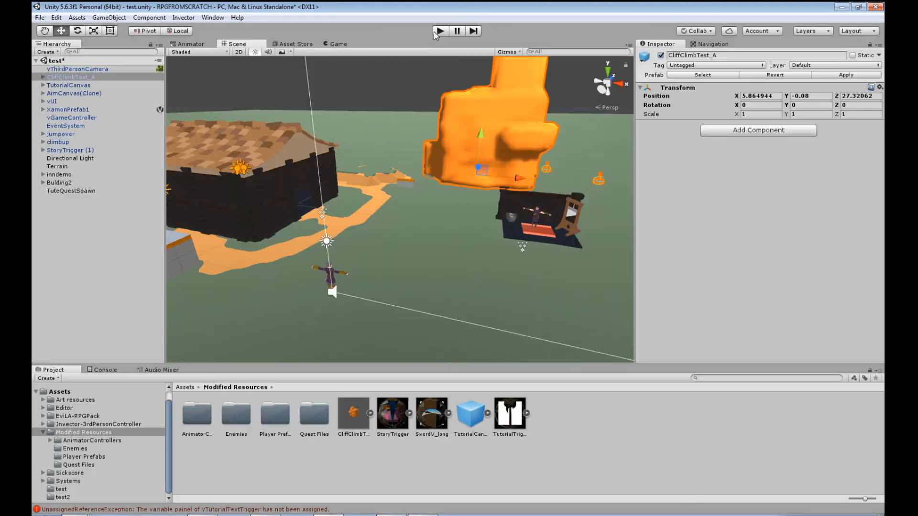
Locate the object behind the vTutorialTextTrigger error, clear the console and return to the project files
click(191, 509)
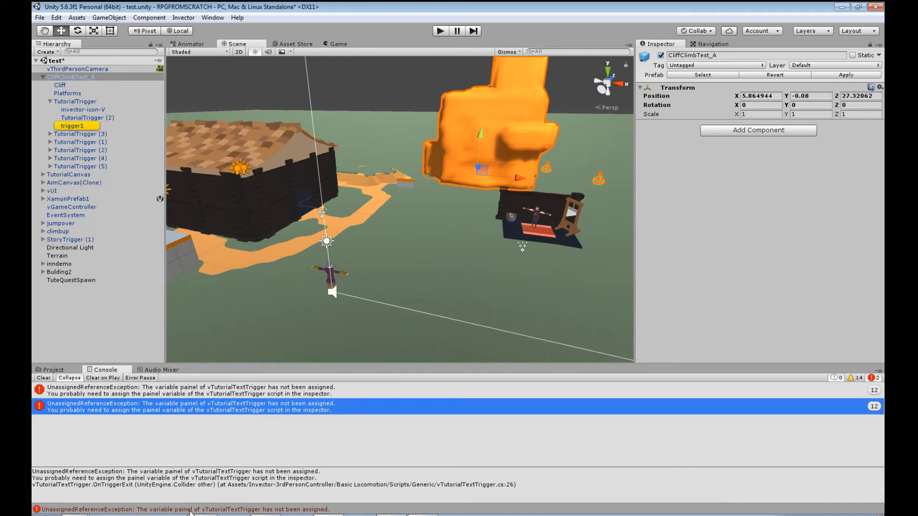
click(44, 379)
click(51, 371)
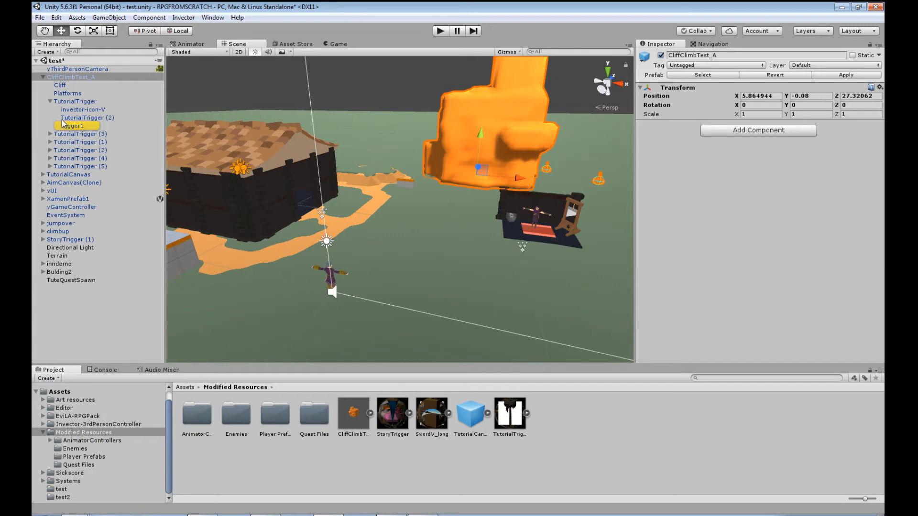
Delete all TutorialTrigger objects under CliffClimbTest_A in the test scene
click(75, 102)
shift+click(88, 167)
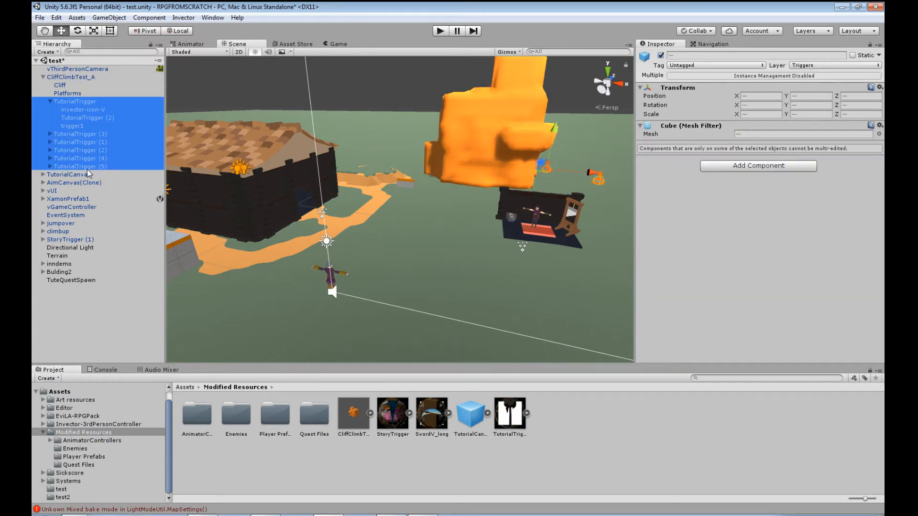
drag(88, 167, 88, 173)
click(487, 281)
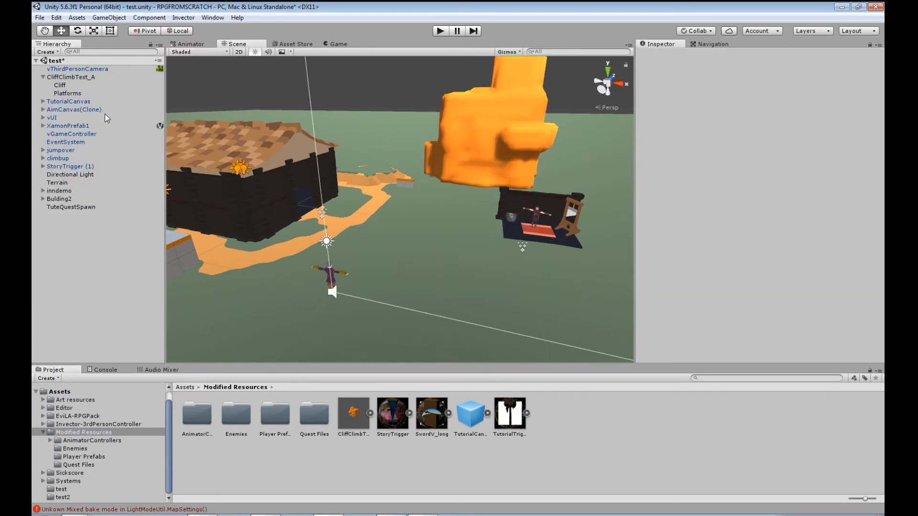
Examine the components of the Cliff and Platforms objects, and collapse CliffClimbTest_A
click(67, 94)
click(64, 86)
click(67, 78)
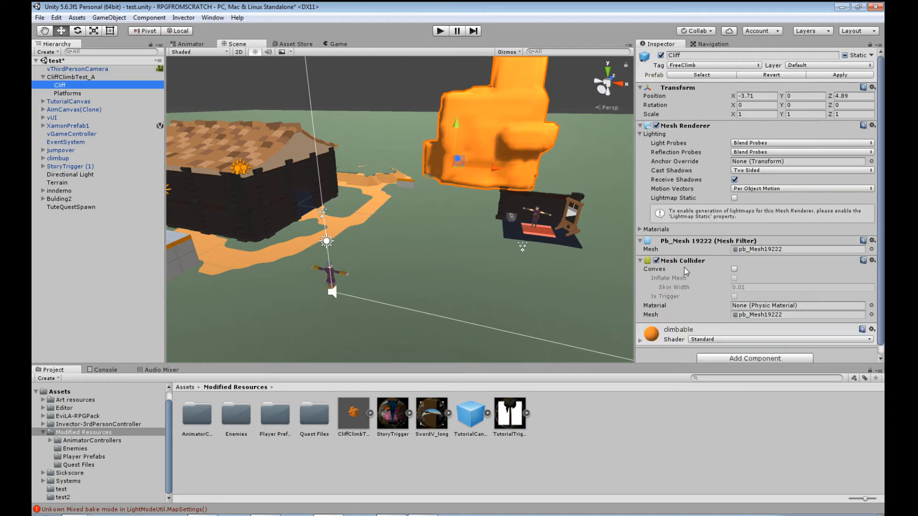
scroll(686, 272, down, 1)
click(67, 93)
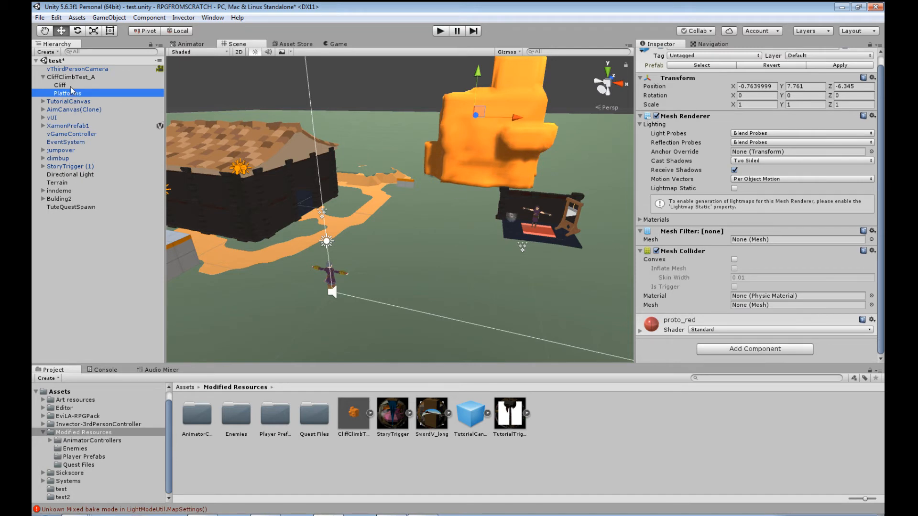
click(53, 78)
click(43, 77)
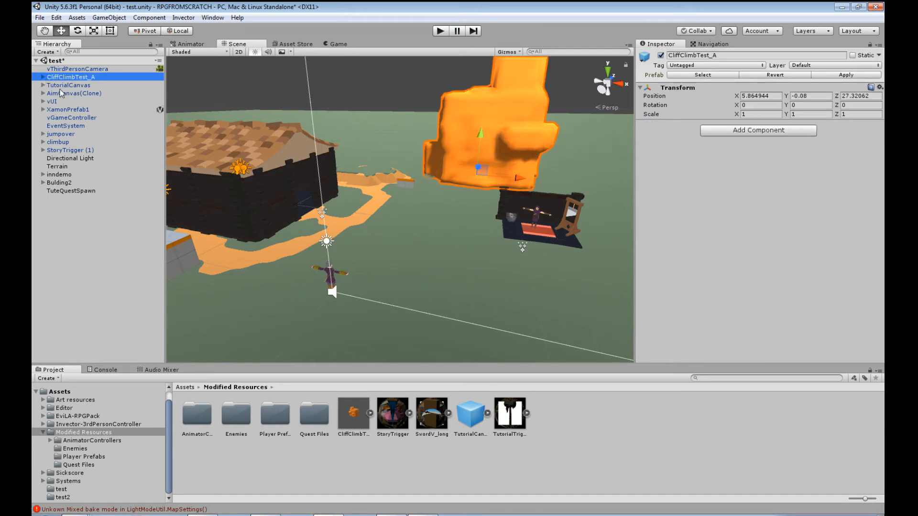
Clear the console error and expand the Invector-3rdPersonController folder in the project files
click(96, 370)
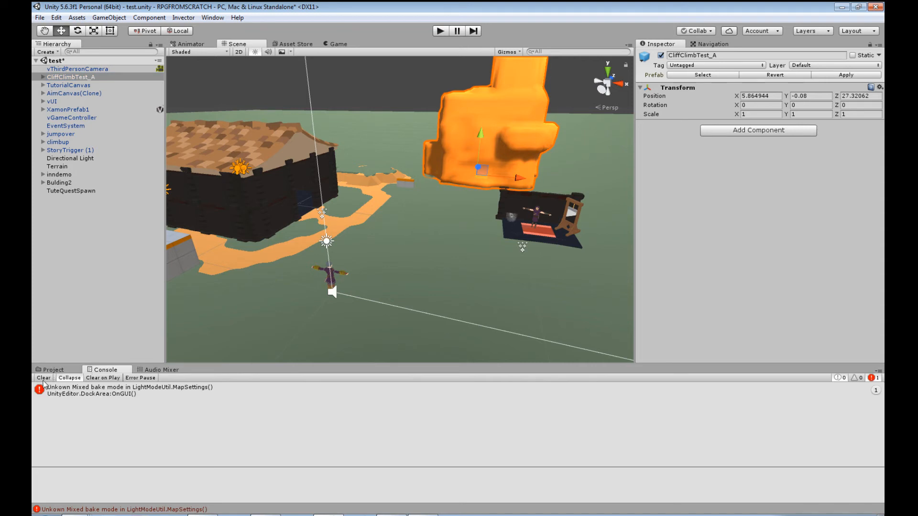
click(43, 379)
click(49, 372)
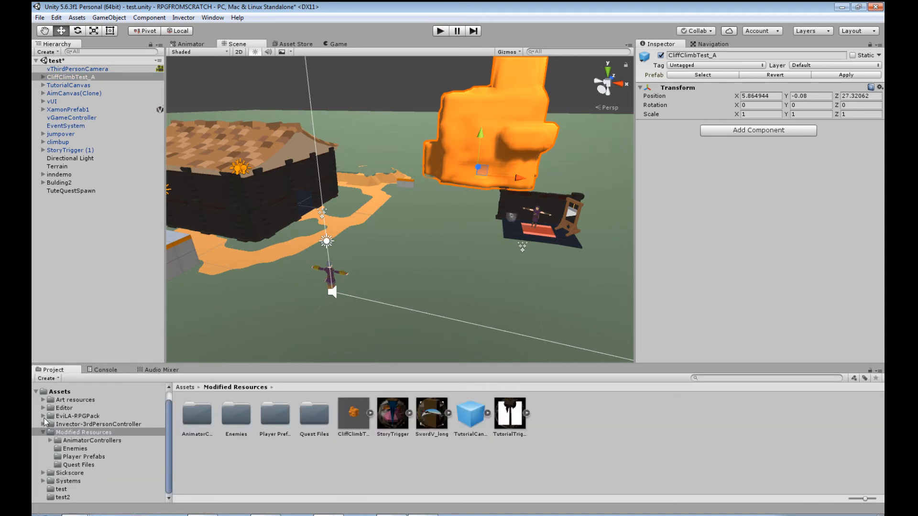
click(43, 424)
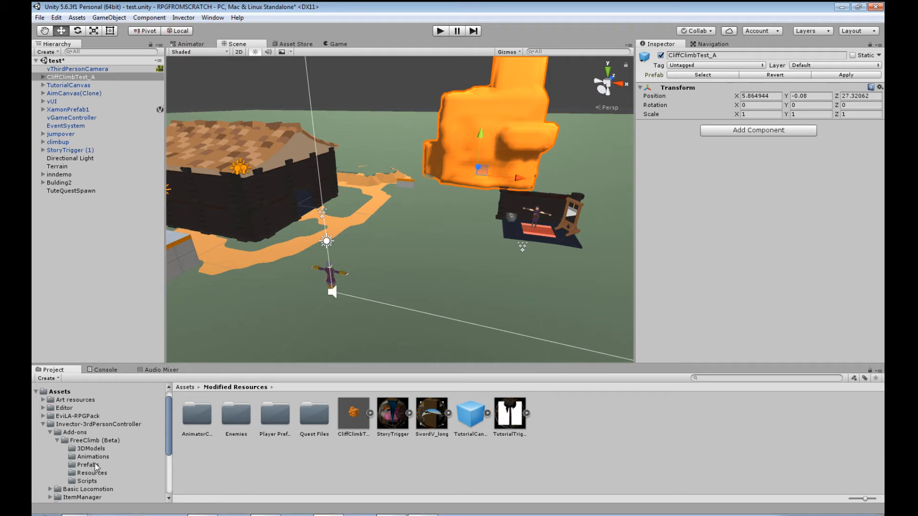
Examine the V Free Climb settings of the add-on's ThirdPerson_FreeClimb prefab and locate the object assigned as its Hand Target
click(88, 464)
click(209, 410)
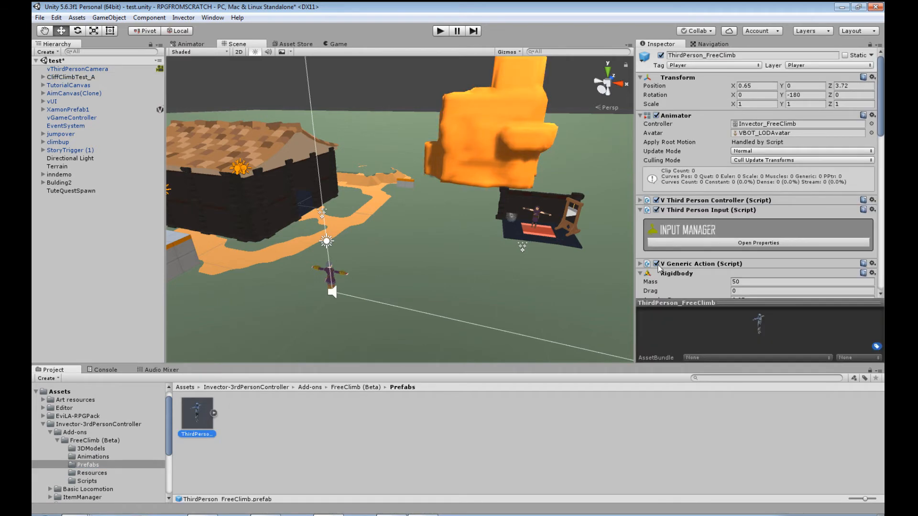
scroll(759, 231, down, 10)
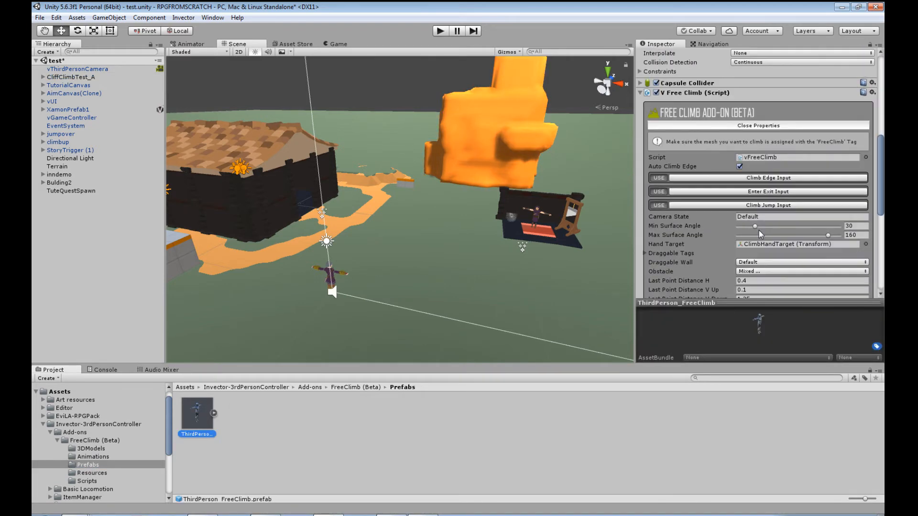
scroll(730, 162, down, 4)
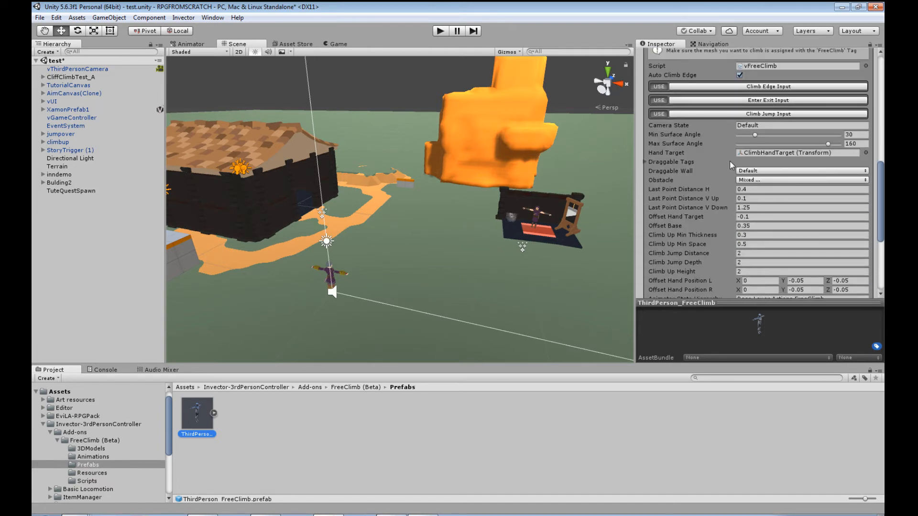
click(772, 153)
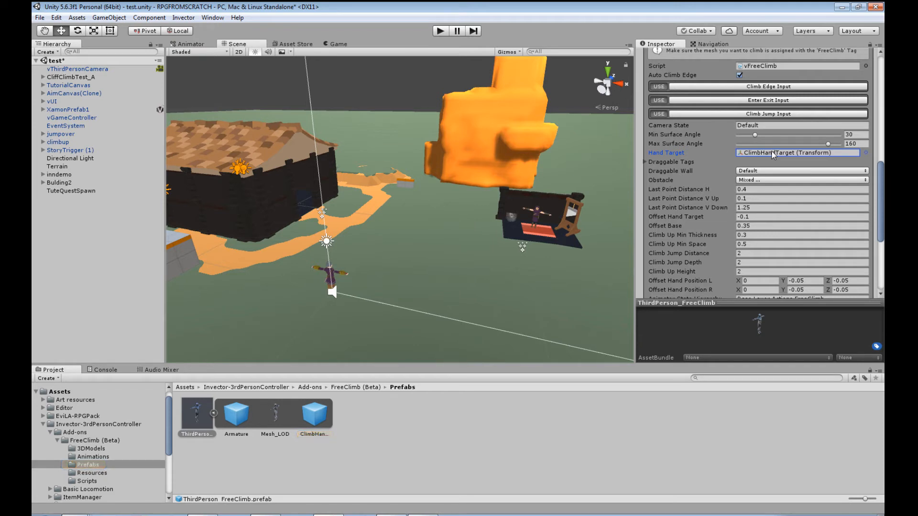
Place the ThirdPerson_FreeClimb prefab in the test scene and examine its ClimbHandTarget child's position in front of the character
drag(213, 430, 400, 275)
key(f)
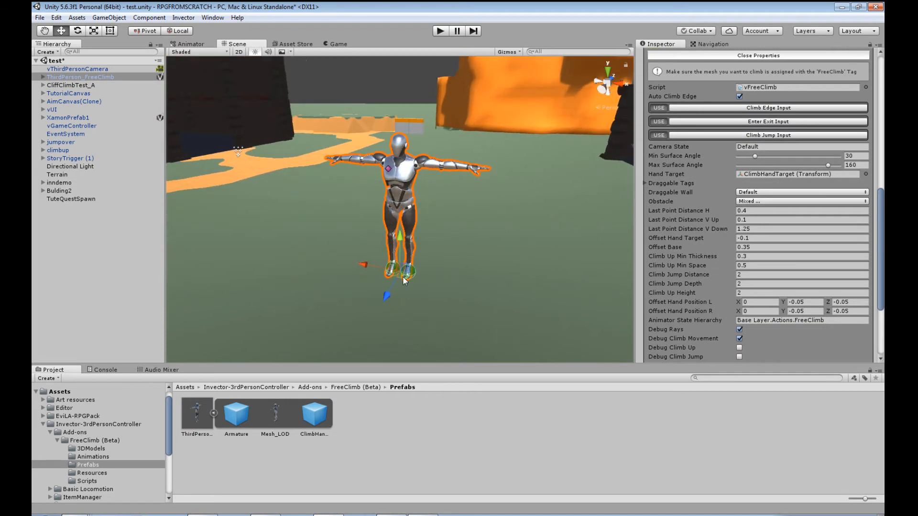
click(45, 79)
click(44, 78)
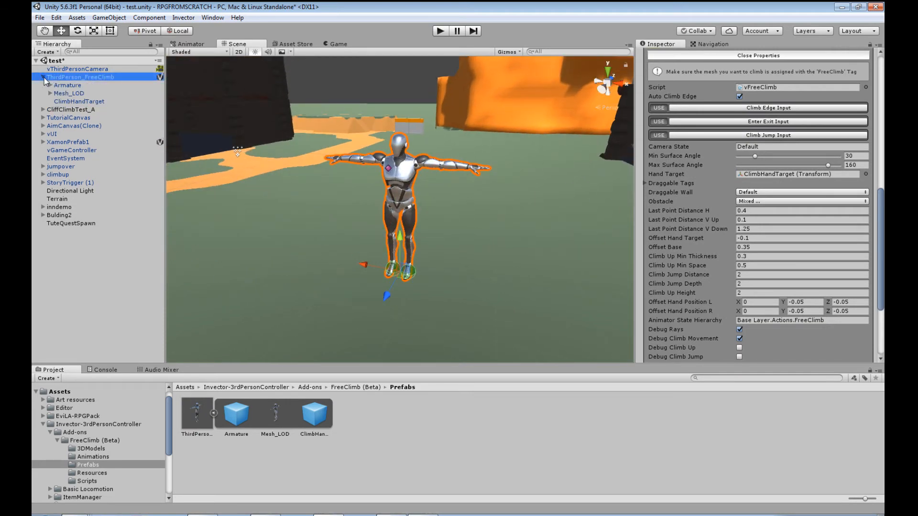
click(69, 101)
right_drag(424, 237, 326, 242)
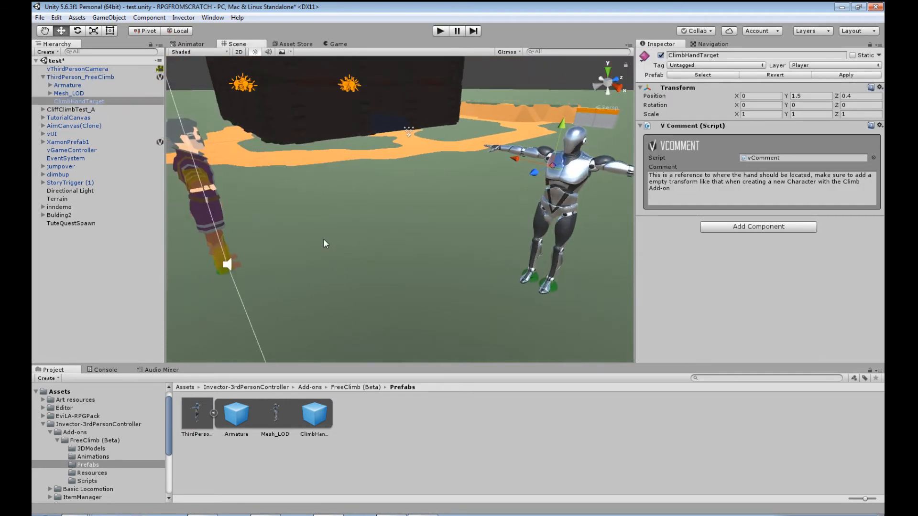
middle_drag(457, 235, 286, 253)
right_drag(416, 242, 301, 244)
middle_drag(510, 249, 427, 231)
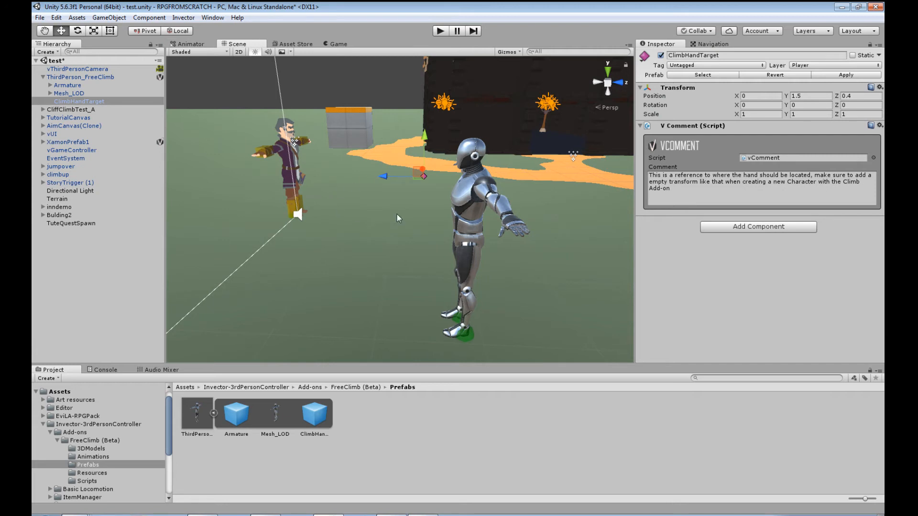
Copy ClimbHandTarget from ThirdPerson_FreeClimb and make the copy a child of XamonPrefab1
right_click(79, 104)
click(101, 111)
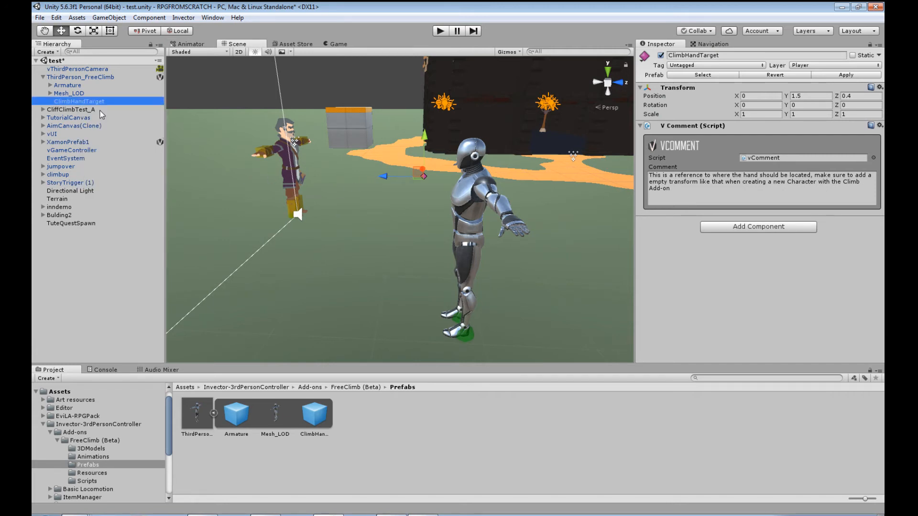
click(57, 142)
key(Right)
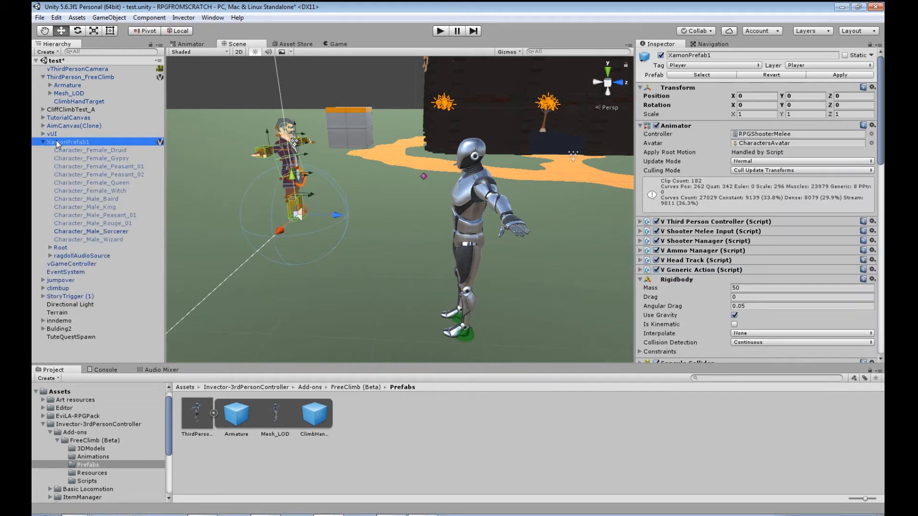
right_click(56, 140)
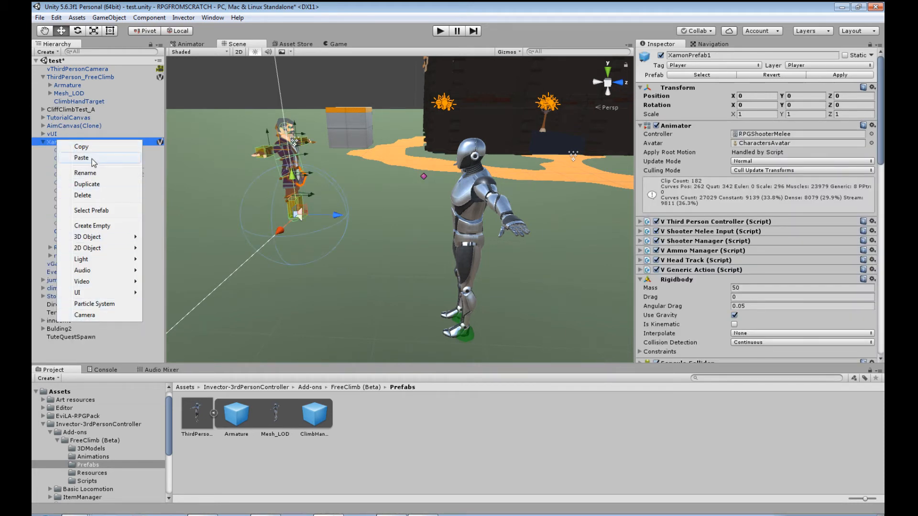
click(93, 157)
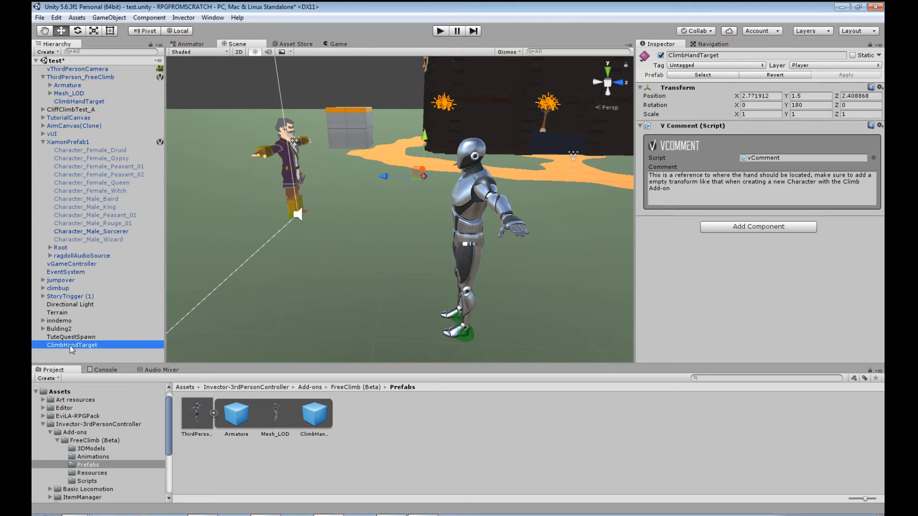
drag(70, 345, 70, 143)
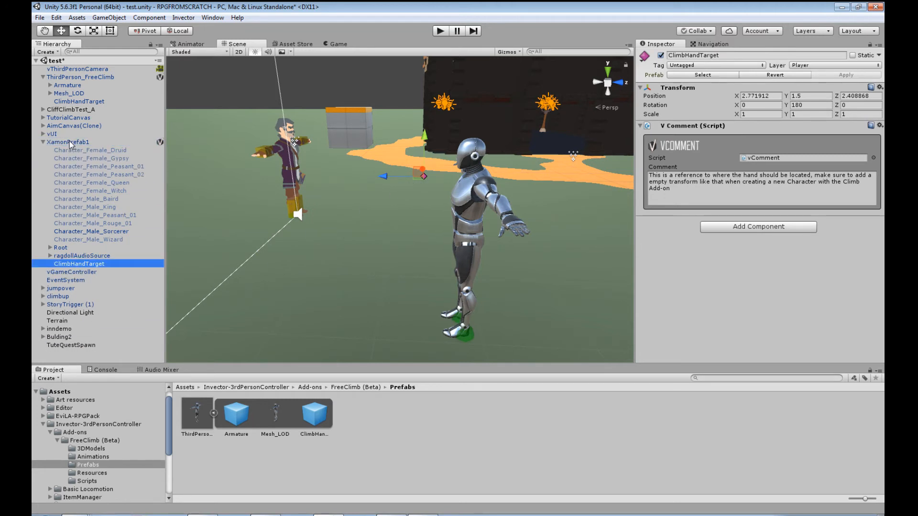
Reset the position of XamonPrefab1's ClimbHandTarget to the character's origin and move it along Z to about 0.26
click(880, 88)
click(815, 170)
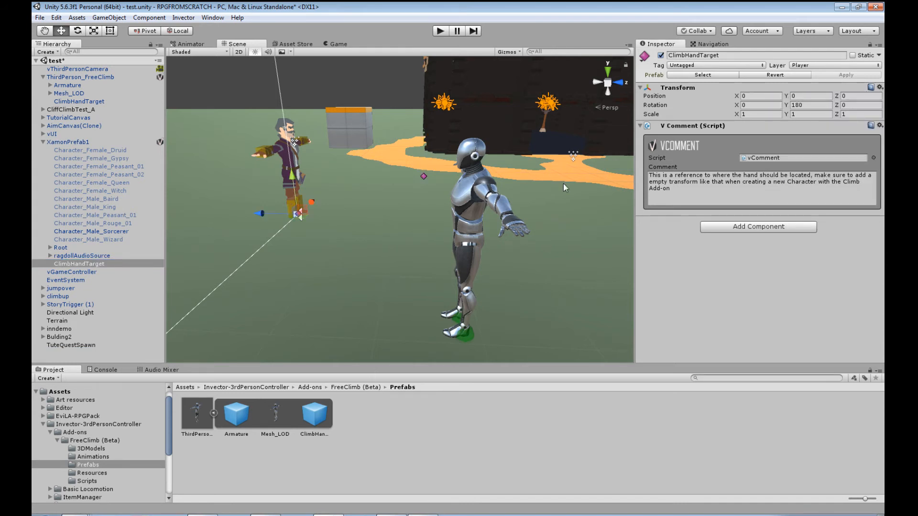
scroll(333, 240, up, 8)
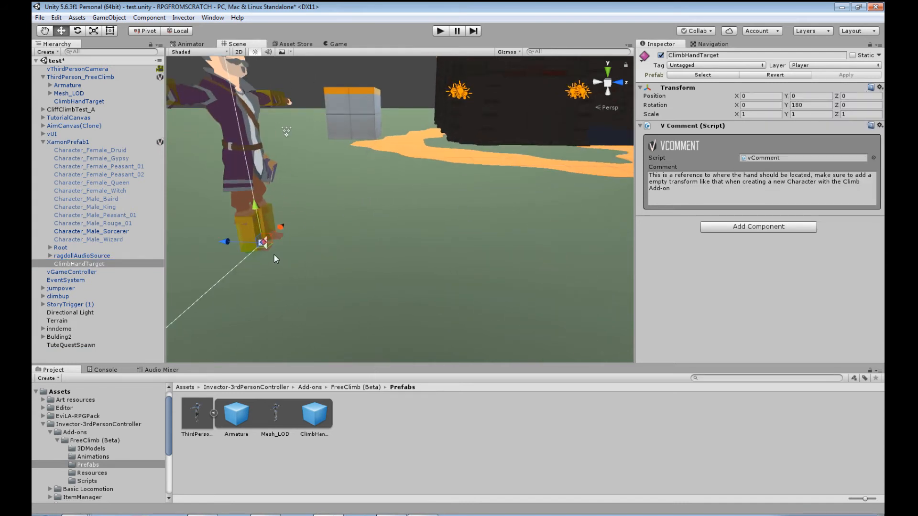
drag(225, 242, 245, 245)
Raise XamonPrefab1's ClimbHandTarget to a Y position of about 1.347, comparing it with the target on ThirdPerson_FreeClimb
middle_drag(459, 249, 459, 306)
scroll(417, 247, down, 7)
right_drag(488, 299, 466, 296)
middle_drag(465, 297, 263, 236)
right_drag(263, 236, 234, 185)
middle_drag(309, 279, 174, 229)
alt+drag(174, 230, 396, 268)
scroll(396, 269, down, 2)
middle_drag(395, 269, 302, 227)
scroll(394, 260, down, 2)
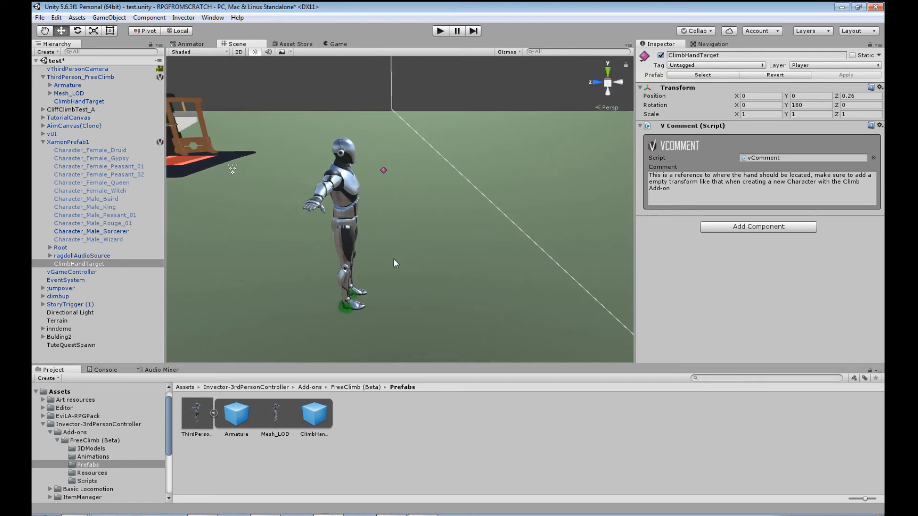
key(f)
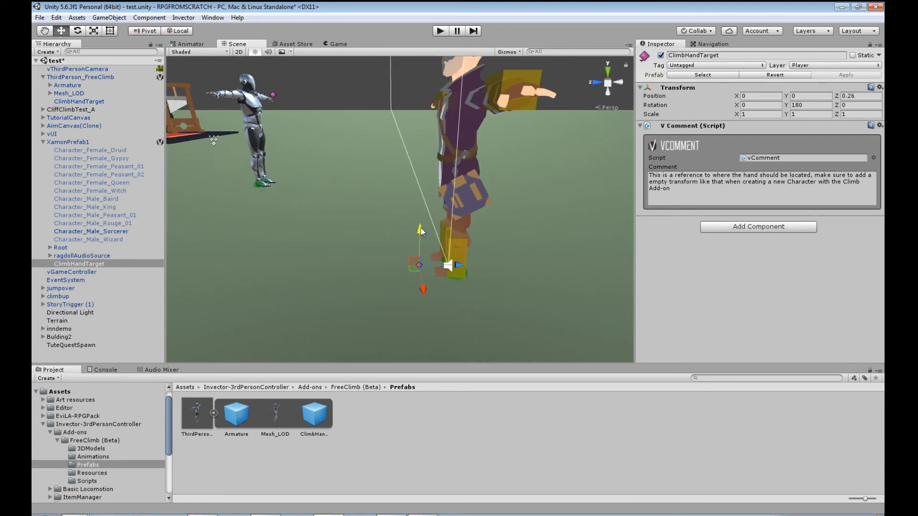
drag(421, 227, 418, 117)
click(282, 145)
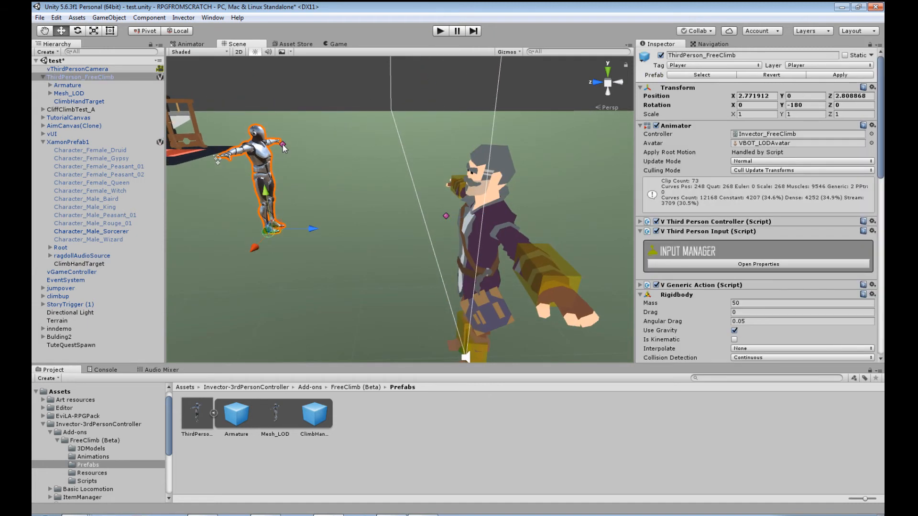
click(447, 219)
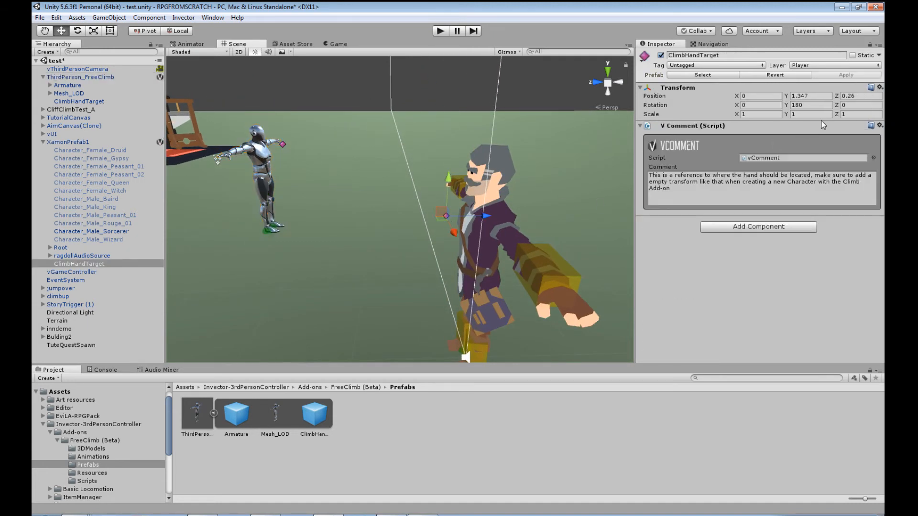
Set the Y rotation of XamonPrefab1's ClimbHandTarget to 0 and move it farther forward to about Z 0.438
click(819, 105)
text(0)
drag(405, 215, 380, 213)
middle_drag(520, 203, 550, 188)
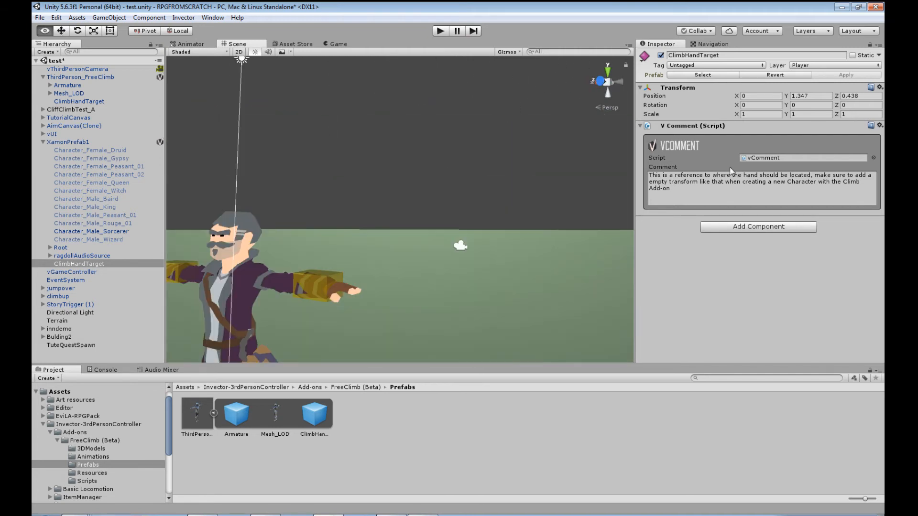
middle_drag(459, 245, 523, 221)
right_drag(588, 279, 386, 271)
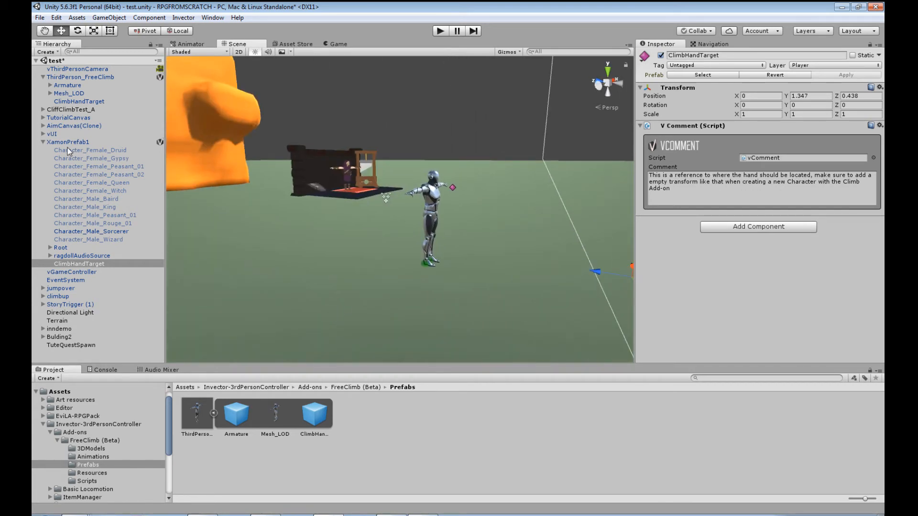
Examine the V Free Climb properties of ThirdPerson_FreeClimb, including its hand target, draggable tags, climb distances and debug options
click(74, 78)
scroll(708, 287, down, 15)
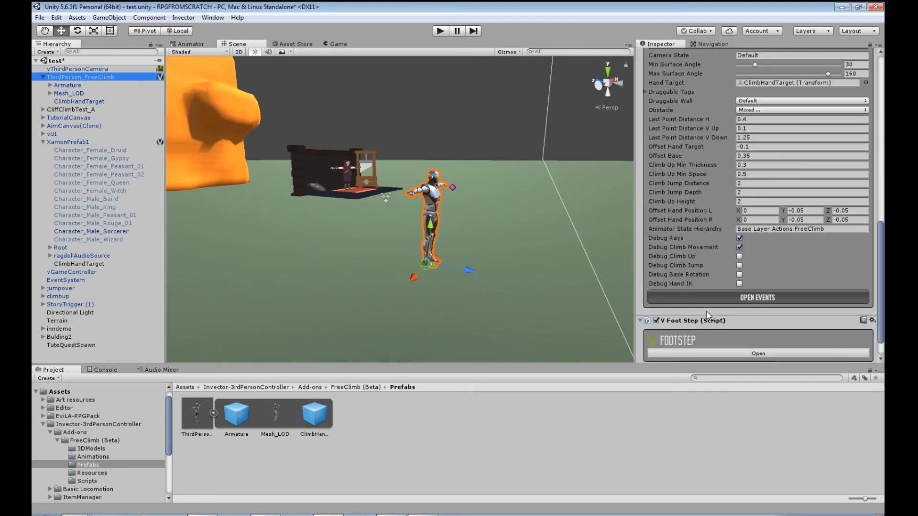
scroll(708, 315, up, 5)
scroll(712, 282, up, 3)
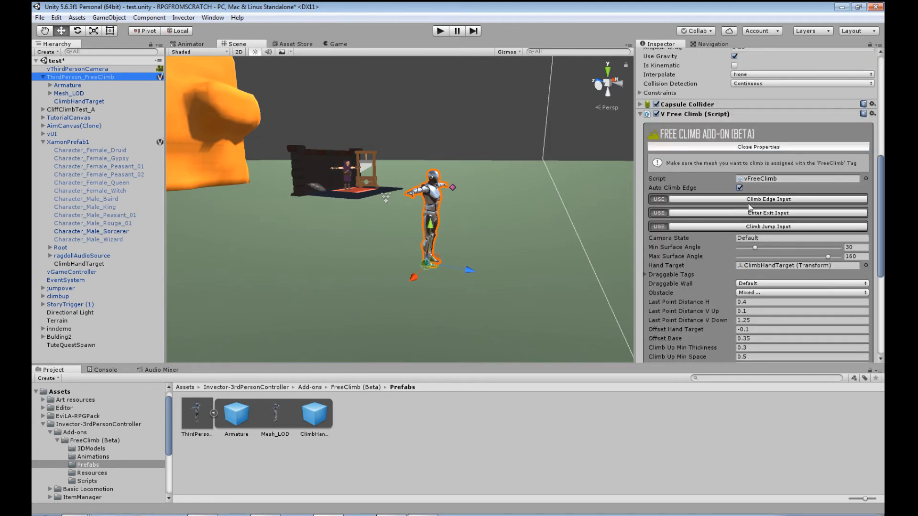
click(694, 262)
scroll(709, 275, down, 3)
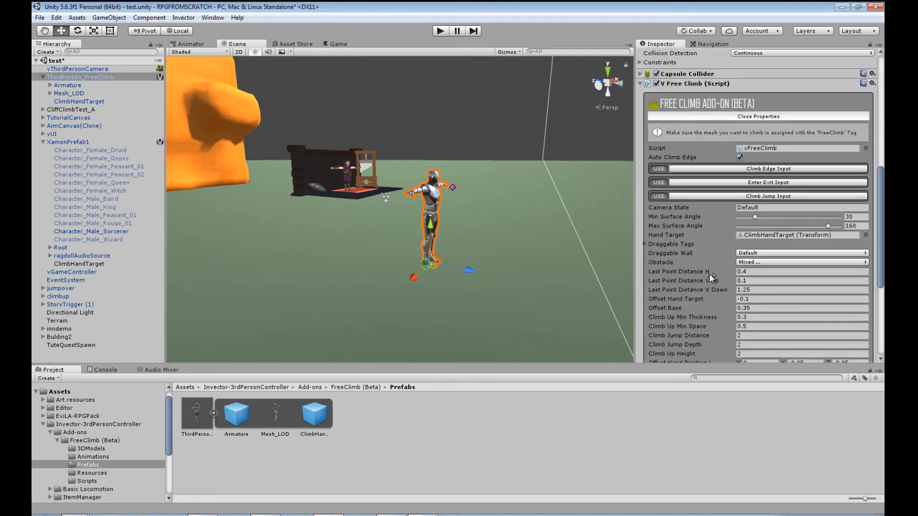
scroll(709, 276, down, 4)
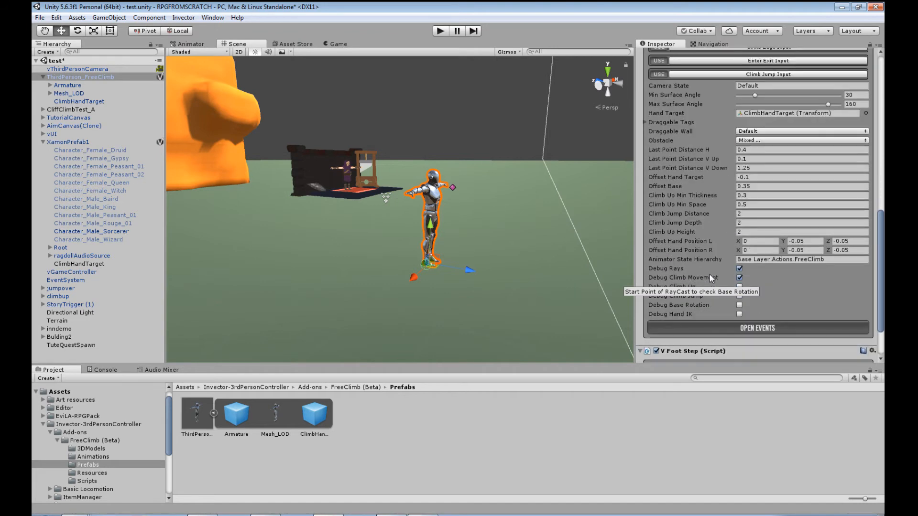
scroll(788, 258, up, 3)
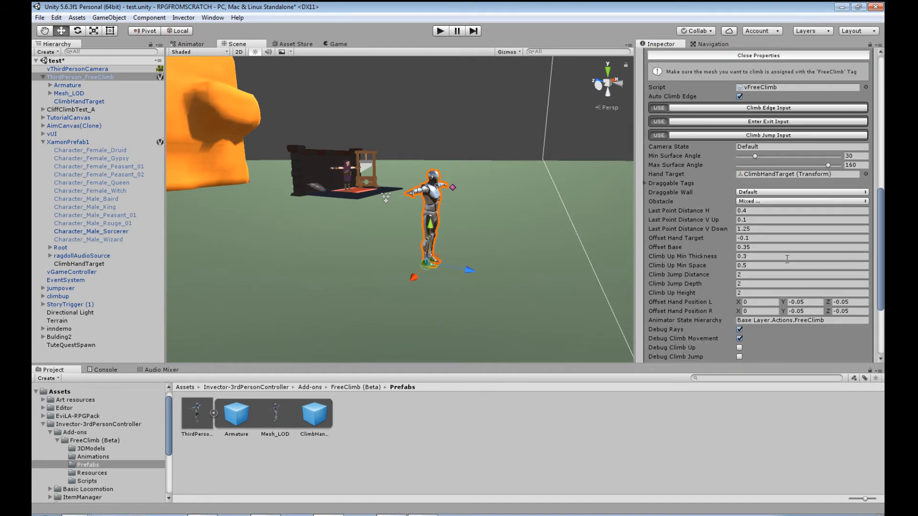
scroll(782, 187, up, 1)
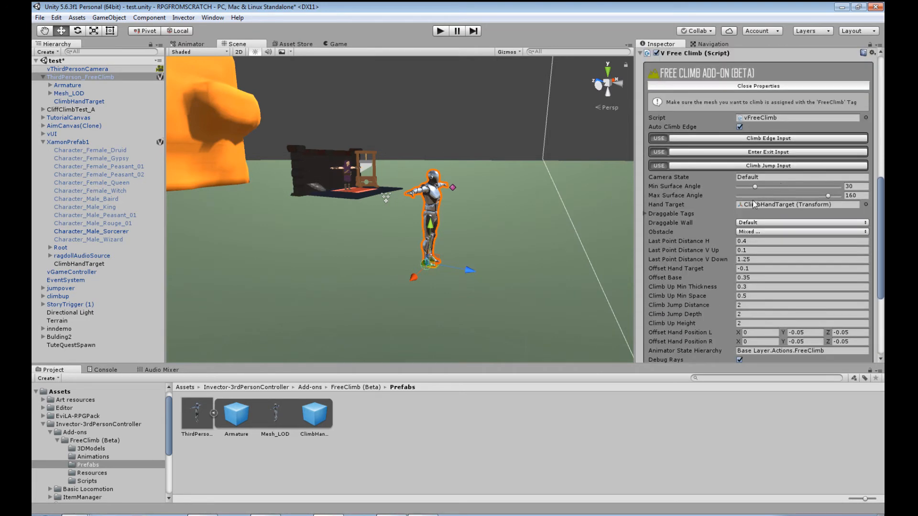
click(647, 213)
click(646, 212)
scroll(670, 246, down, 3)
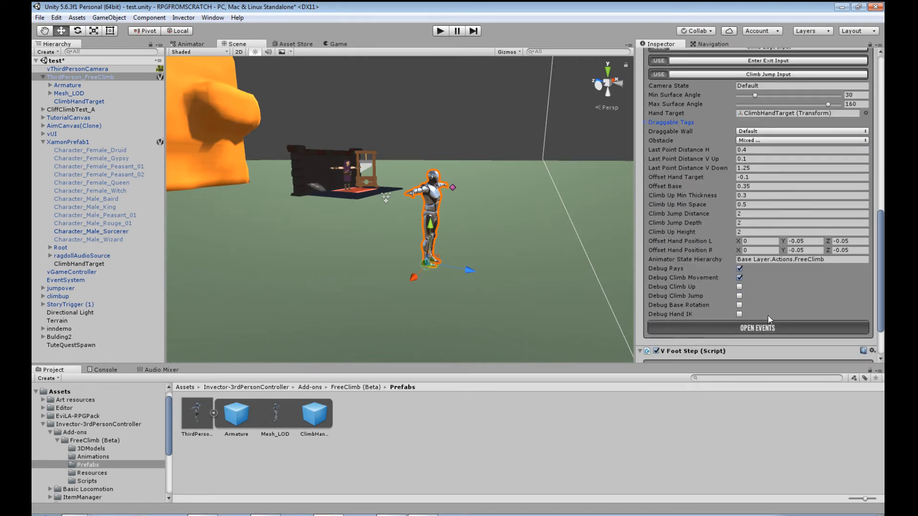
scroll(768, 314, up, 4)
Copy the V Free Climb component from ThirdPerson_FreeClimb and delete that character from the scene
click(872, 84)
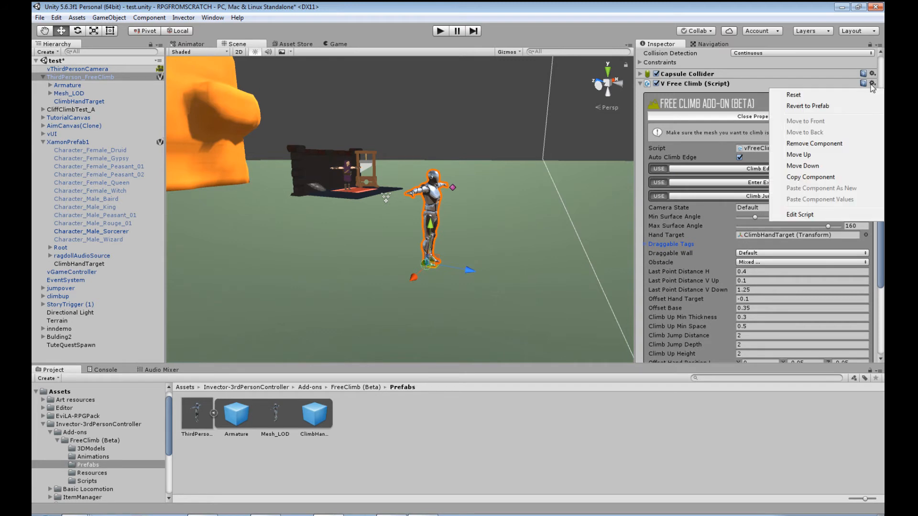
click(811, 177)
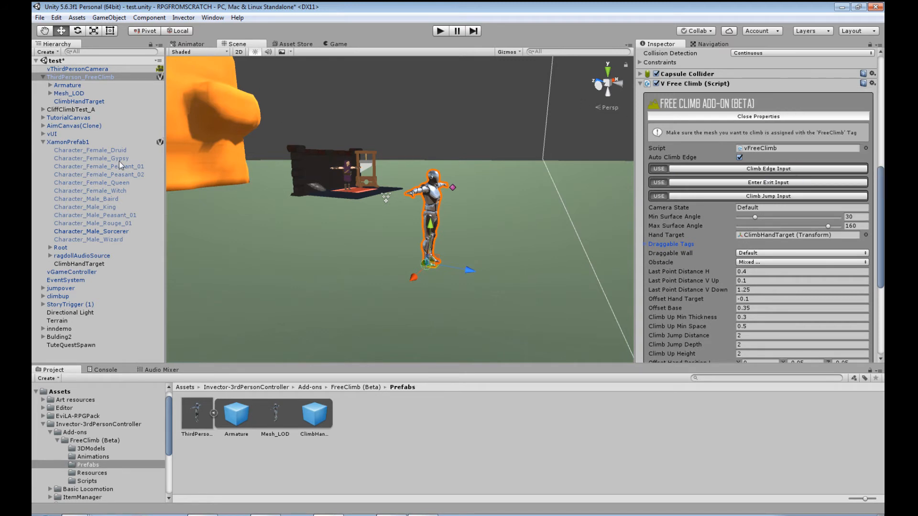
click(70, 76)
key(Delete)
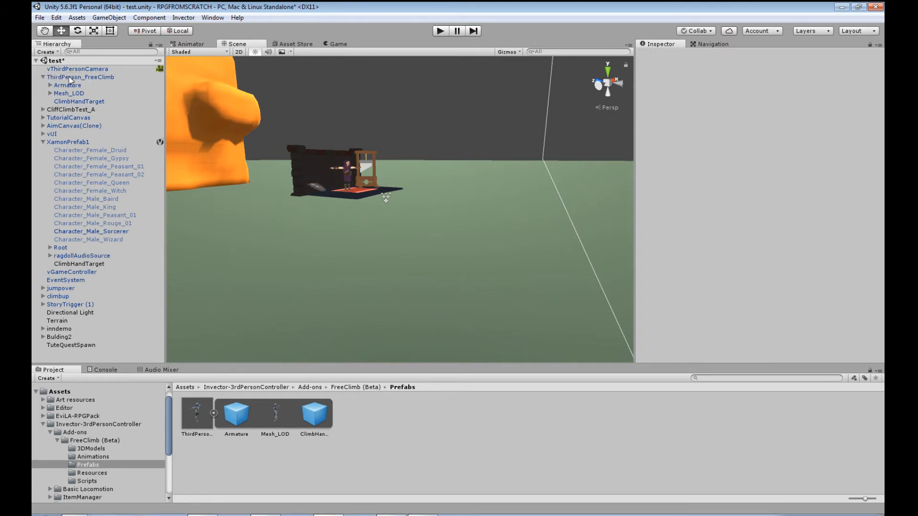
Paste the copied V Free Climb component as new onto XamonPrefab1 and check its Hand Target setting
click(73, 111)
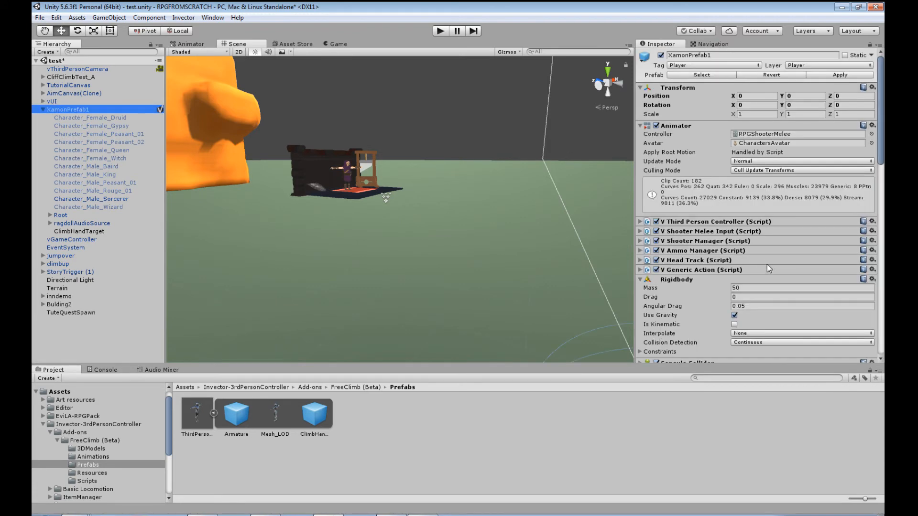
click(873, 87)
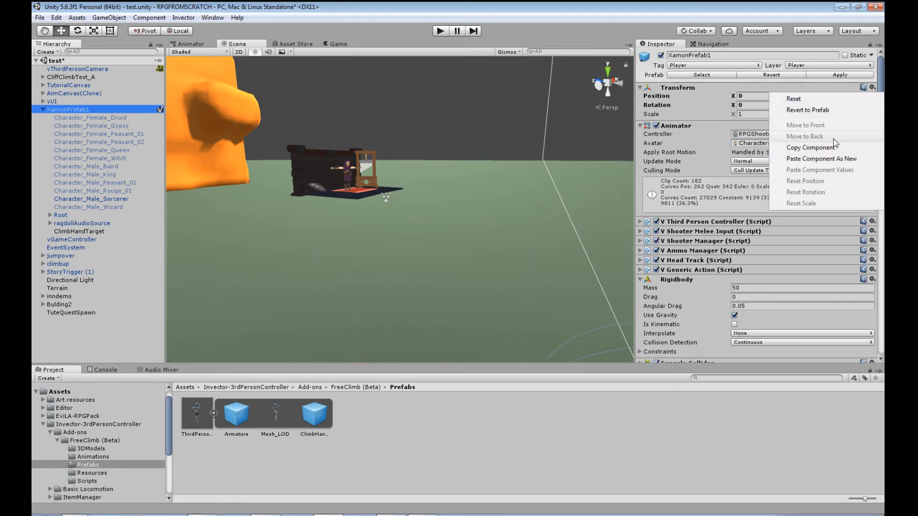
click(833, 139)
drag(881, 100, 881, 316)
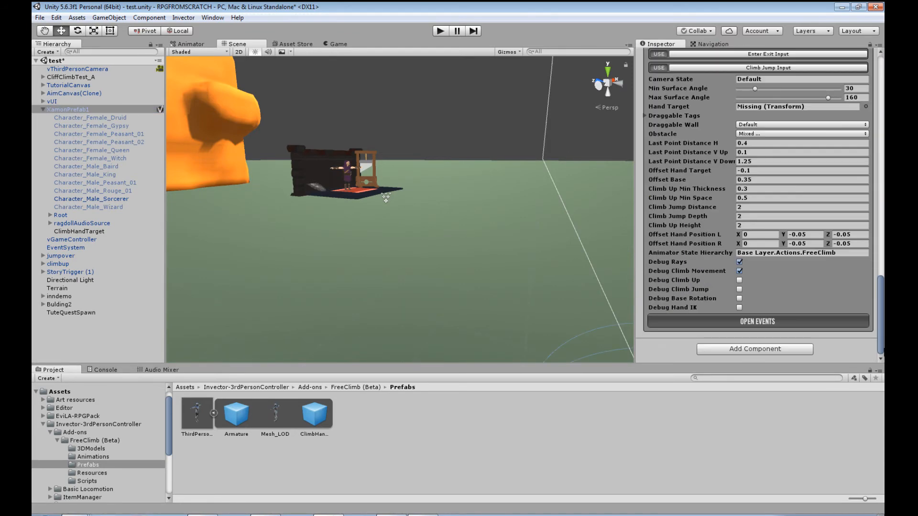
right_drag(462, 290, 327, 206)
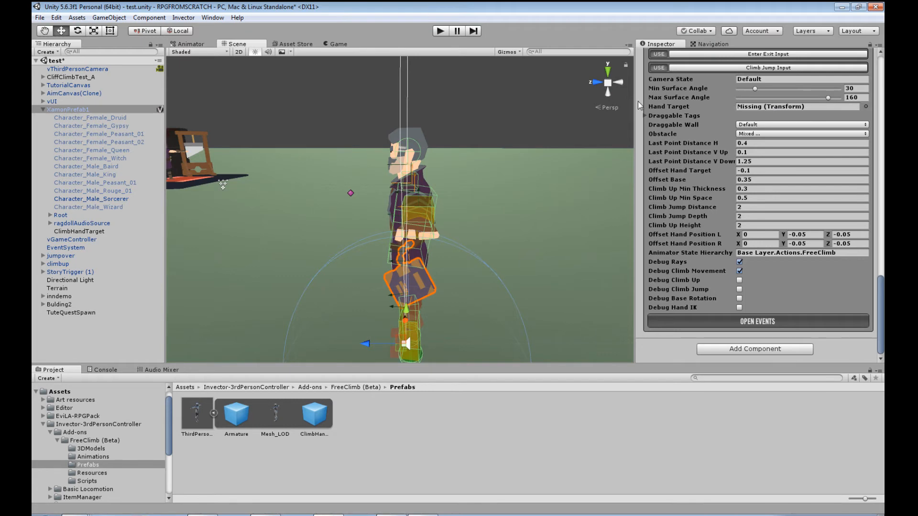
Assign XamonPrefab1's ClimbHandTarget as the Hand Target of its V Free Climb component
drag(77, 231, 753, 109)
scroll(775, 183, up, 8)
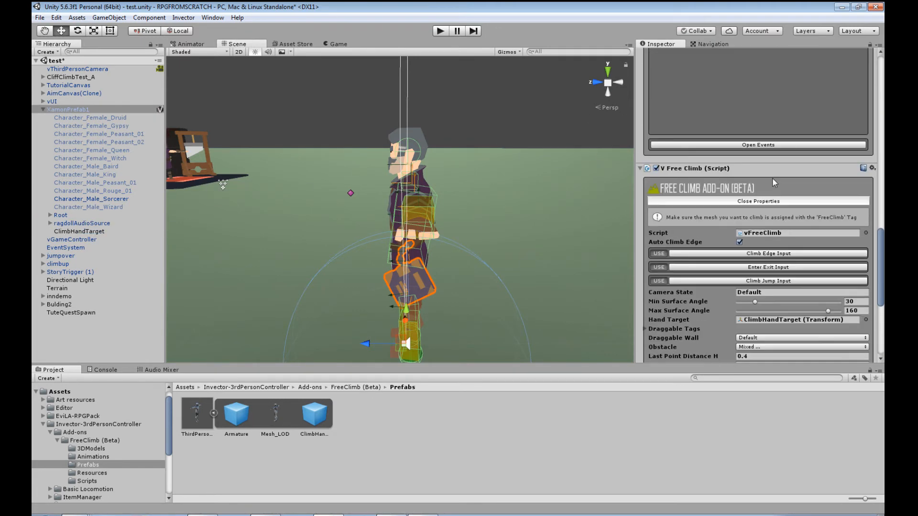
scroll(793, 251, down, 6)
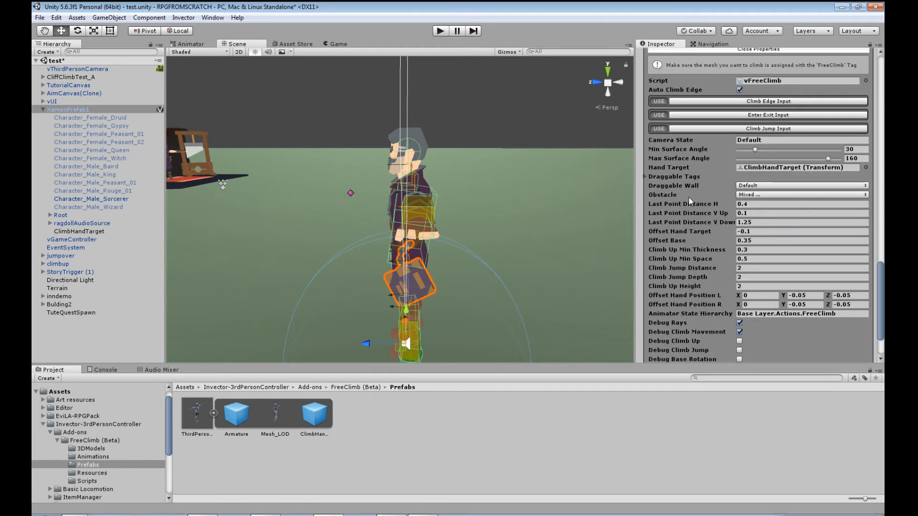
Check the Obstacle layers, Draggable Tags and Draggable Wall layers of XamonPrefab1's V Free Climb component
click(757, 195)
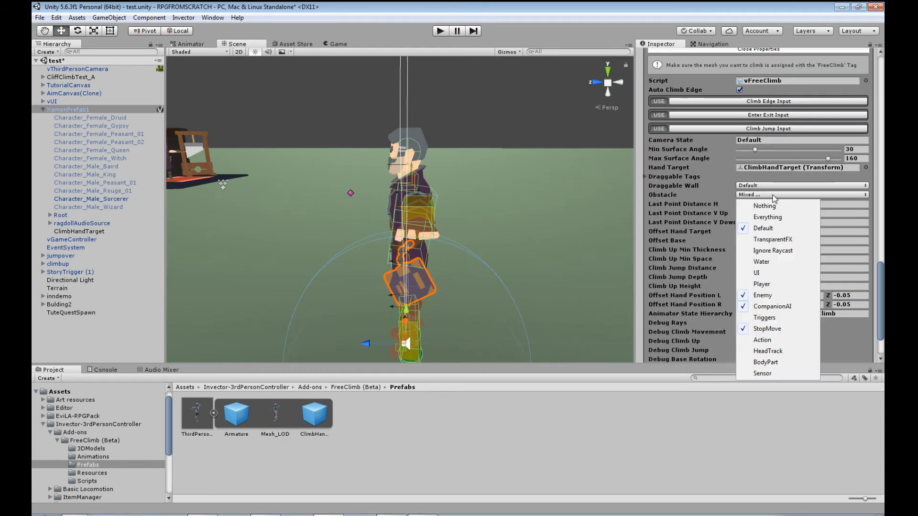
click(780, 178)
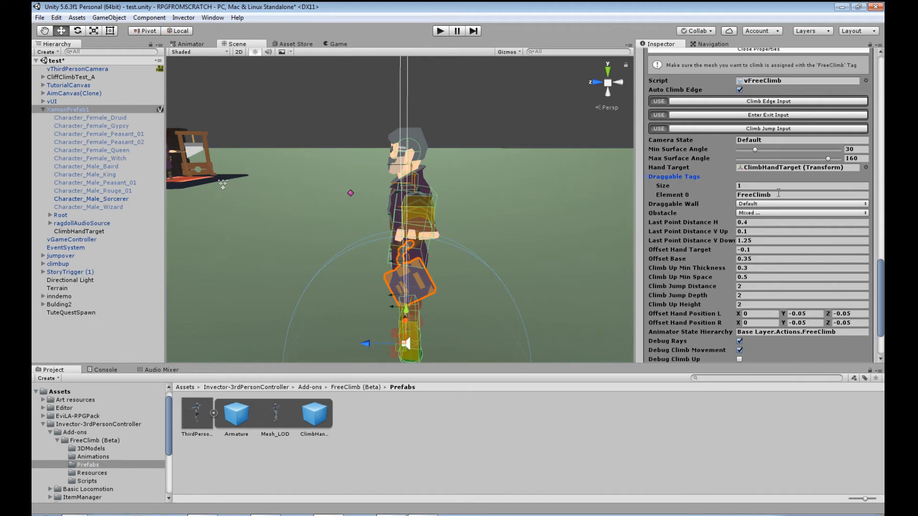
click(768, 205)
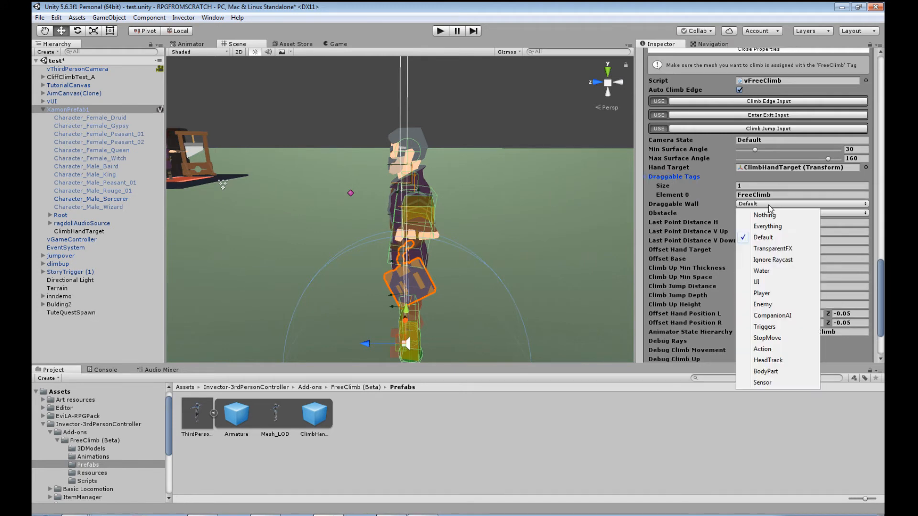
click(769, 205)
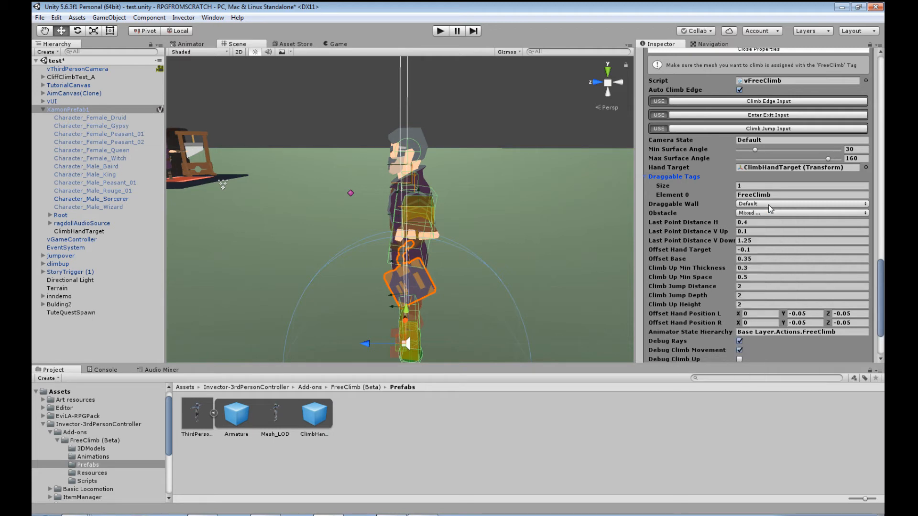
click(768, 206)
drag(881, 291, 881, 314)
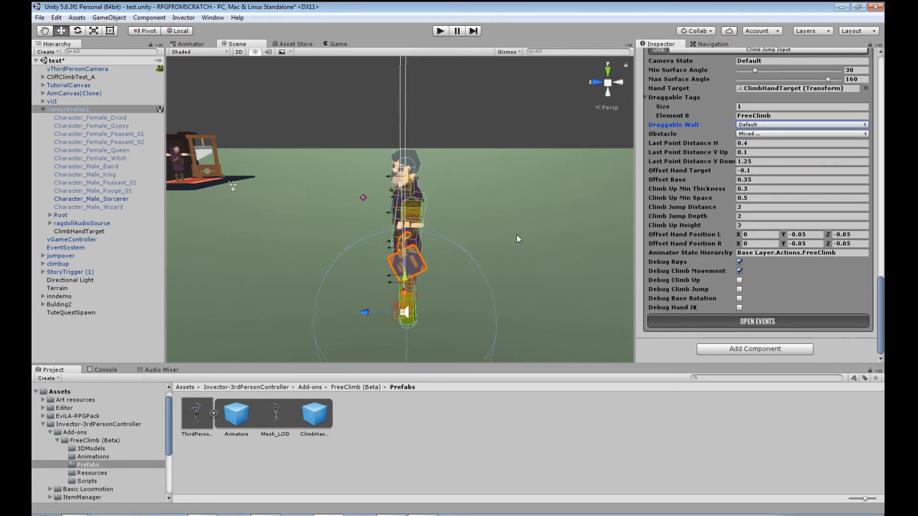
Open XamonPrefab1's free climb events and compare them with the On Enter Climb and On Exit Climb events of the ThirdPerson_FreeClimb prefab
click(713, 319)
scroll(713, 318, down, 3)
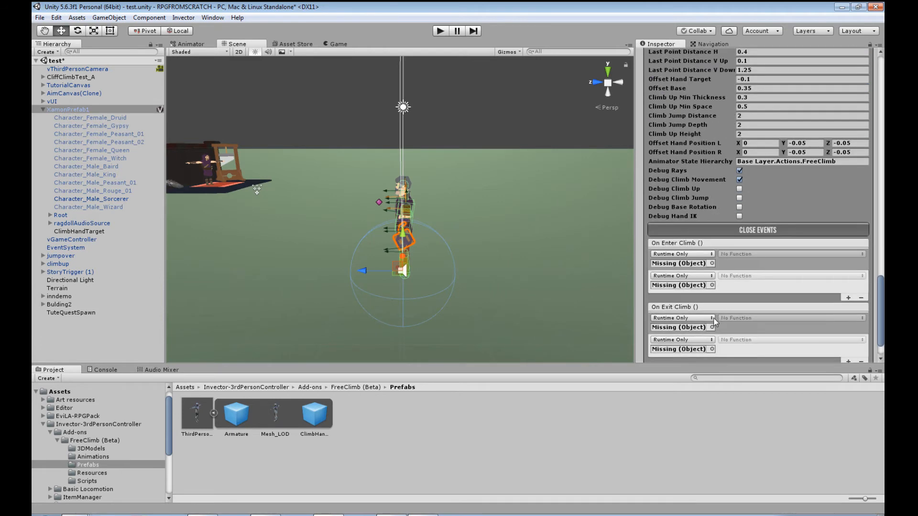
scroll(714, 322, down, 2)
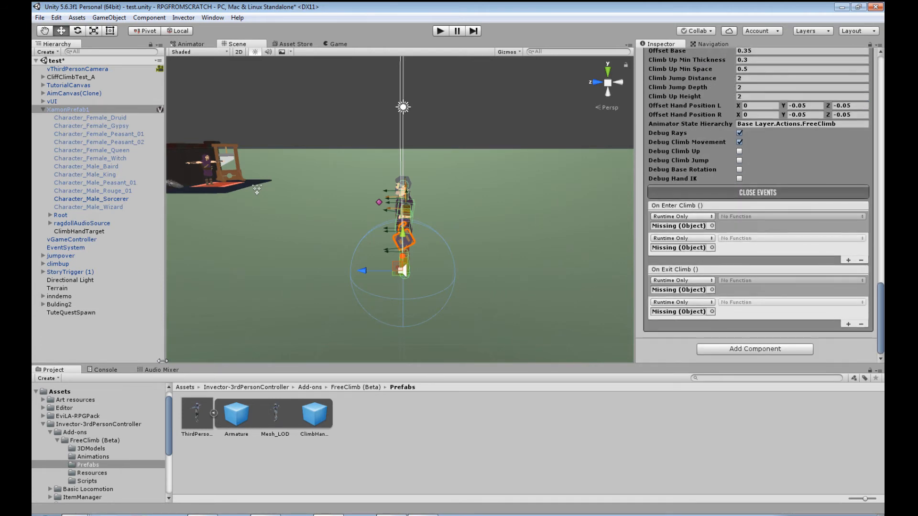
click(197, 415)
click(749, 210)
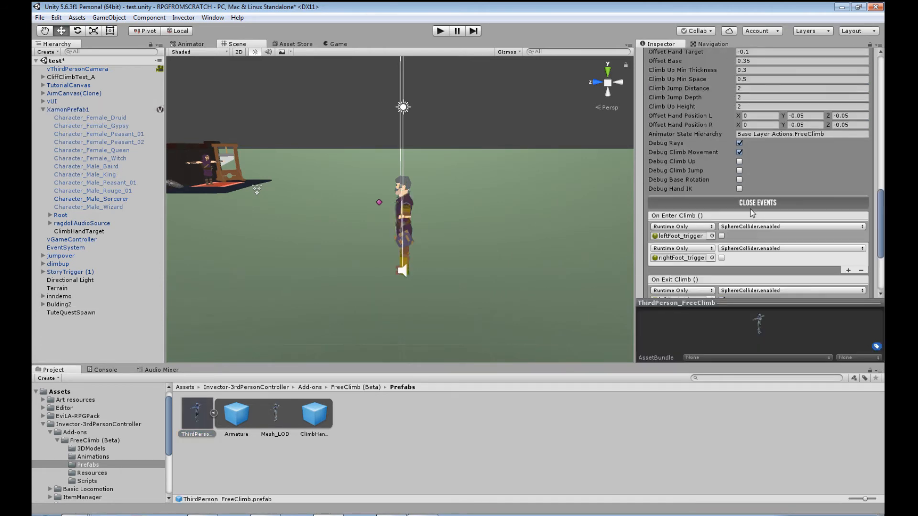
scroll(717, 196, down, 3)
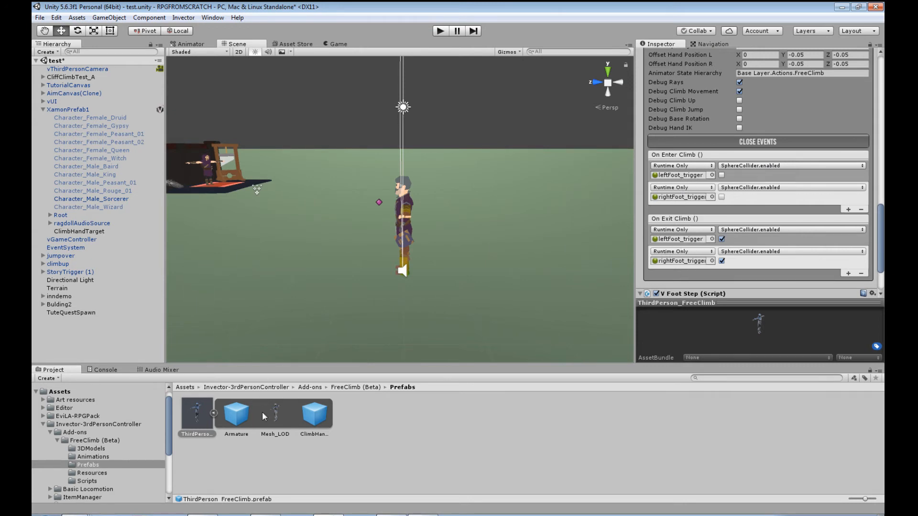
Expand XamonPrefab1's Root, Hips and both leg hierarchies down to the ankles to locate leftFoot_trigger and rightFoot_trigger
click(67, 110)
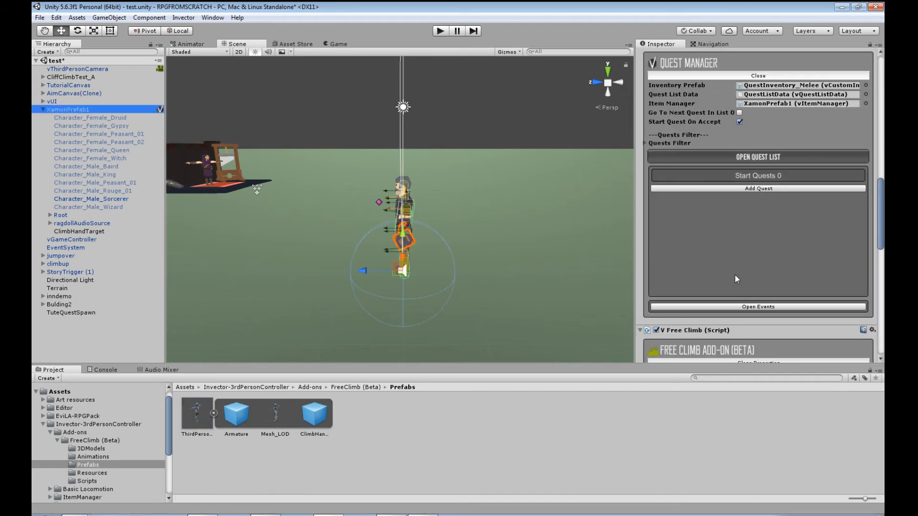
scroll(740, 237, down, 10)
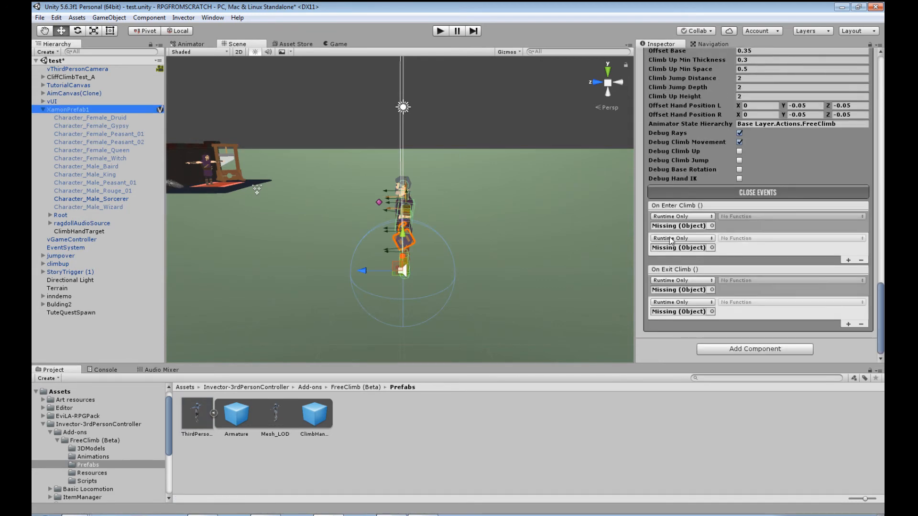
click(51, 223)
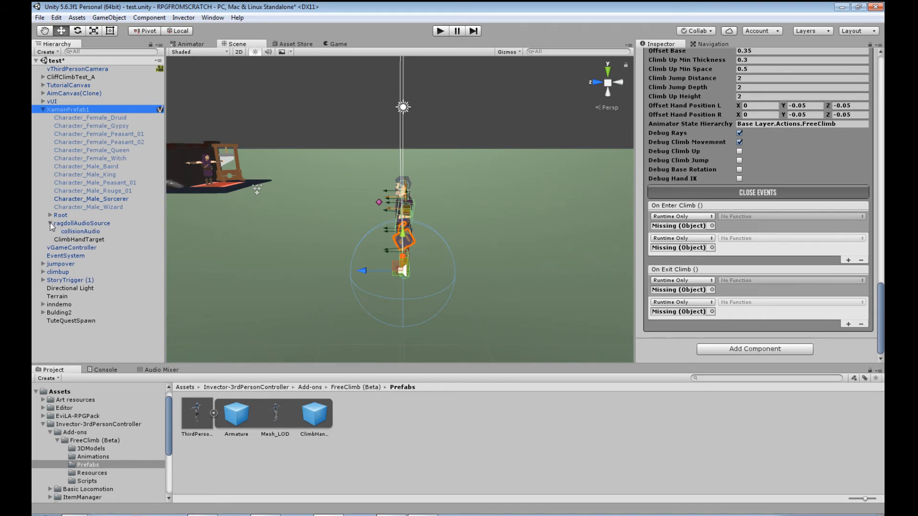
click(51, 223)
click(51, 216)
click(57, 224)
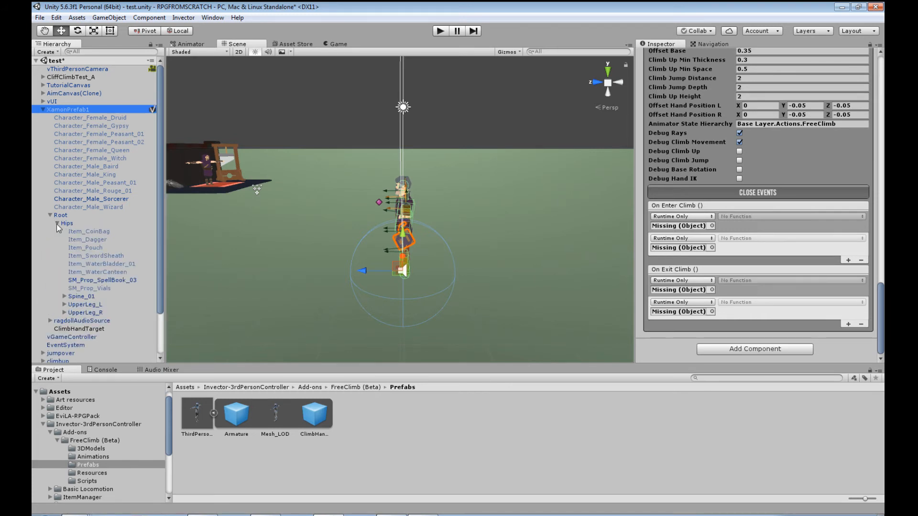
click(64, 312)
click(71, 321)
click(78, 329)
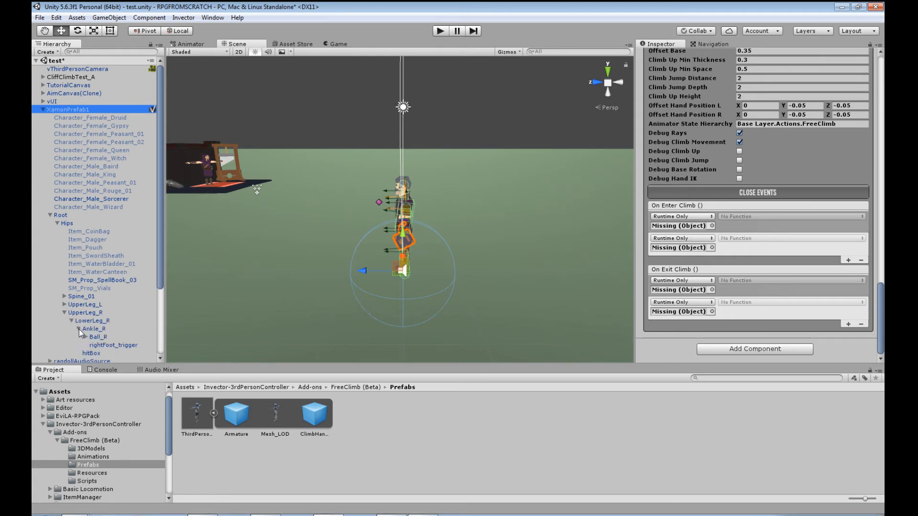
scroll(79, 328, down, 2)
click(110, 314)
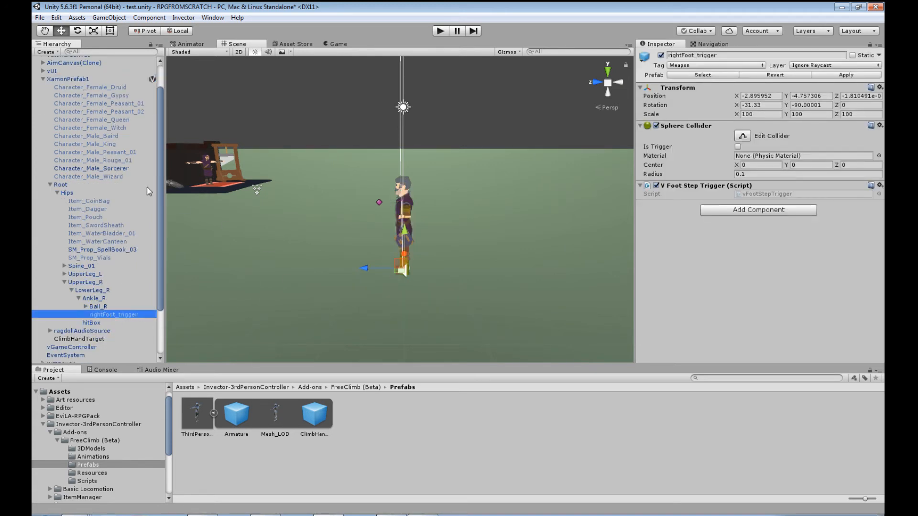
click(64, 274)
click(71, 282)
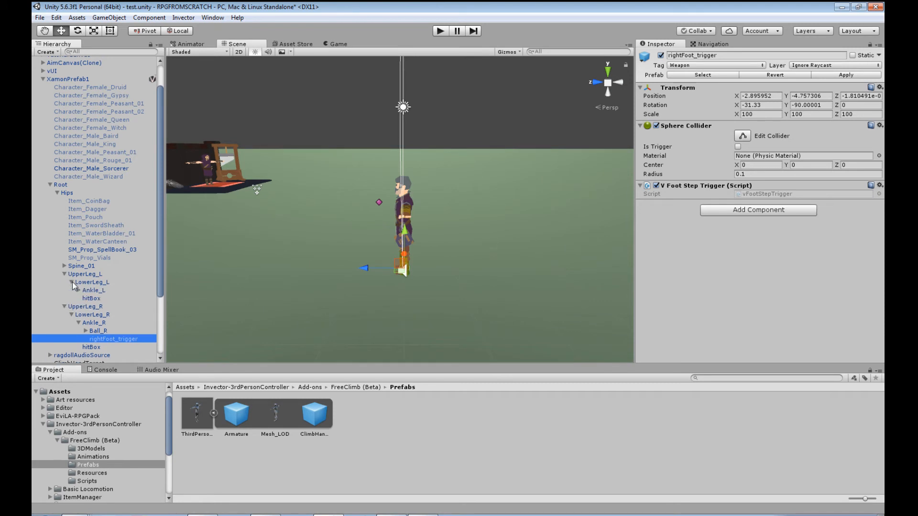
click(78, 290)
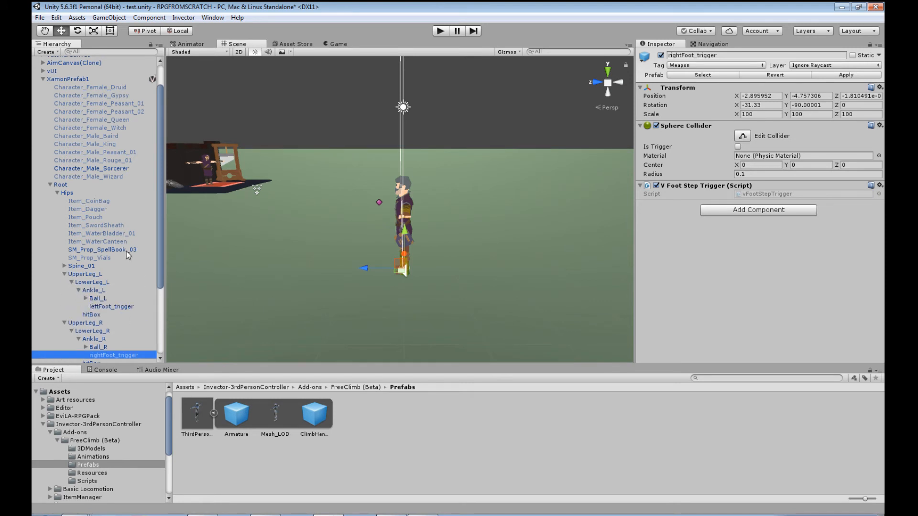
Assign leftFoot_trigger and rightFoot_trigger as the objects of XamonPrefab1's On Enter Climb and On Exit Climb events
click(81, 80)
scroll(151, 237, down, 2)
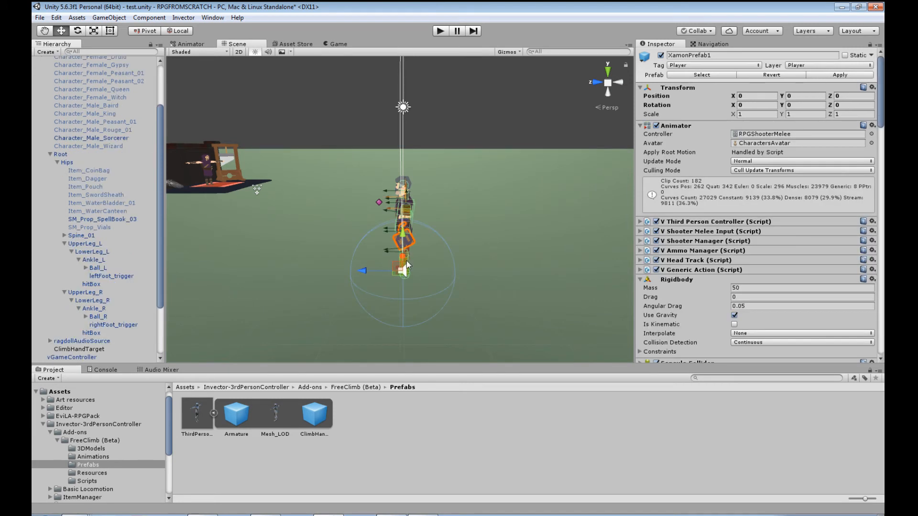
scroll(411, 274, up, 10)
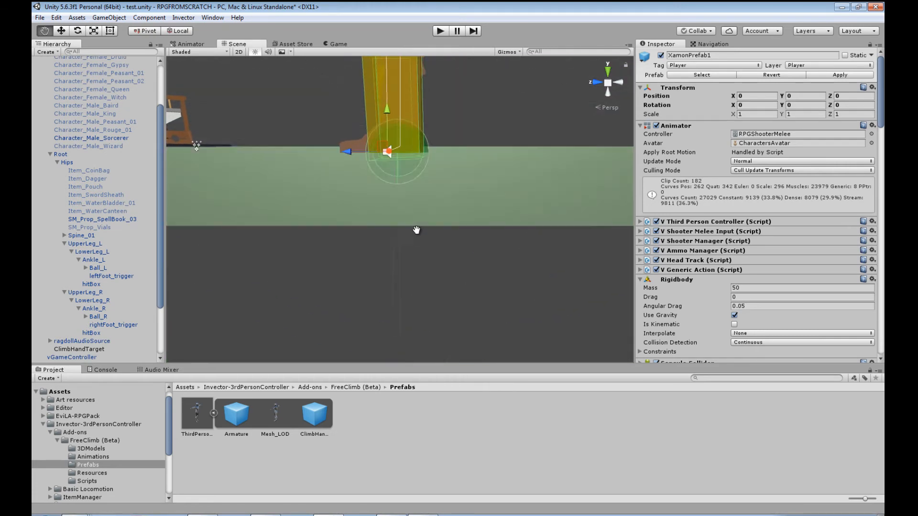
scroll(692, 308, down, 15)
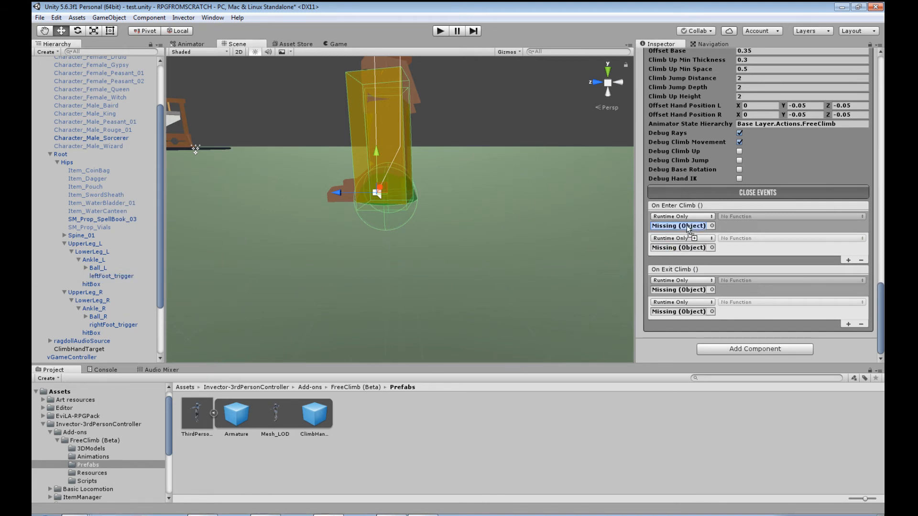
drag(688, 230, 688, 230)
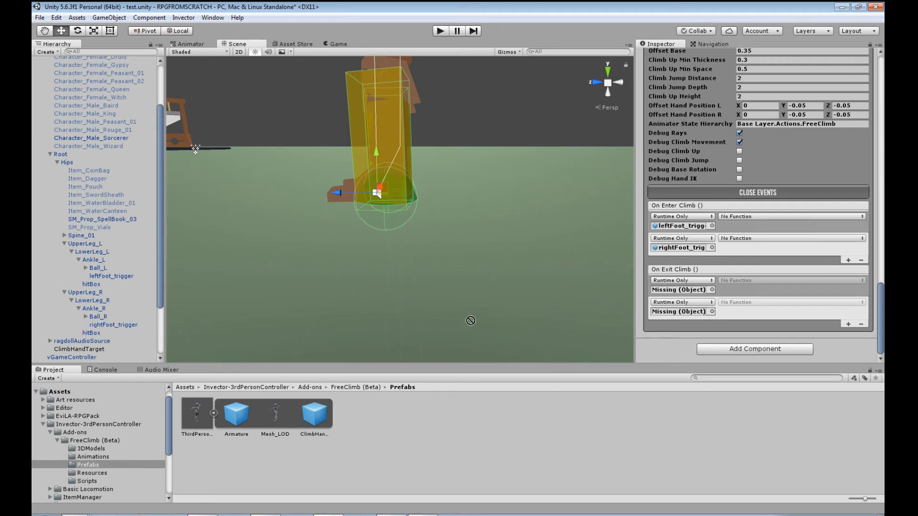
drag(692, 317, 693, 317)
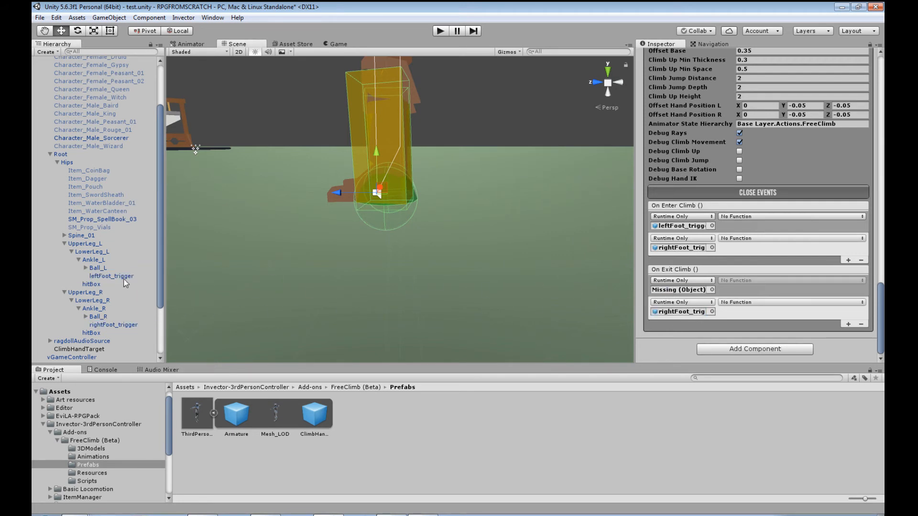
drag(695, 294, 696, 295)
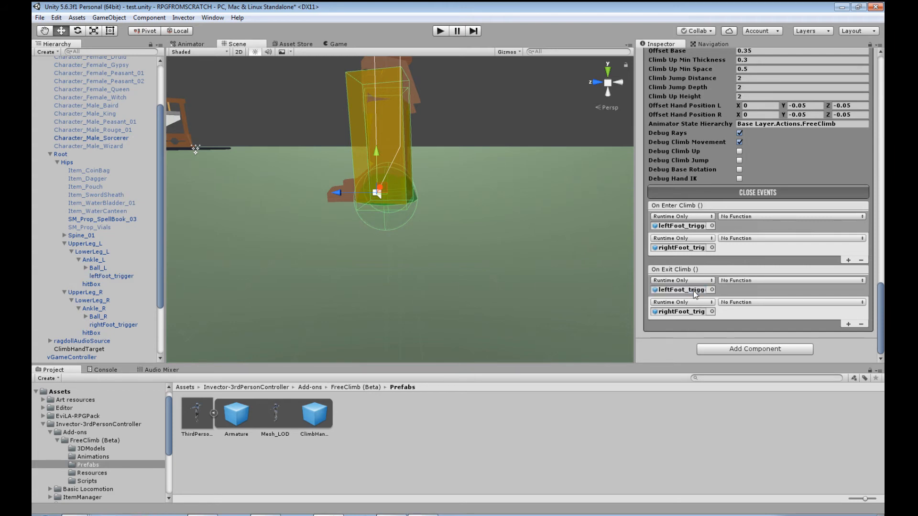
Set the On Enter Climb function of both foot triggers to SphereCollider.enabled, leaving the value unticked
click(739, 217)
mouse_move(753, 270)
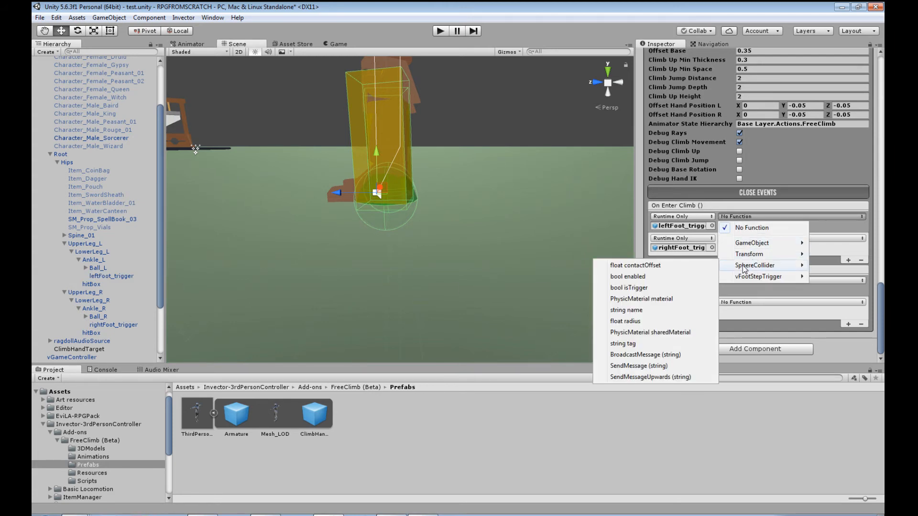
click(654, 281)
click(748, 239)
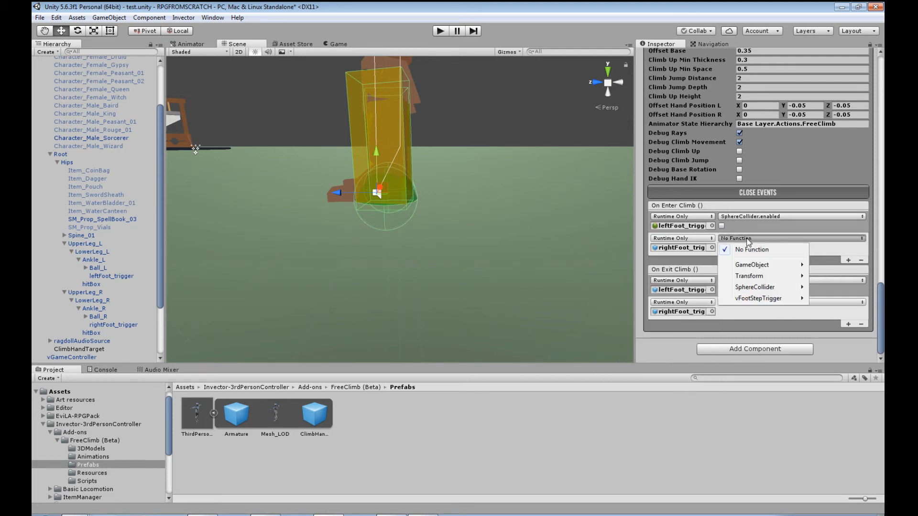
mouse_move(763, 281)
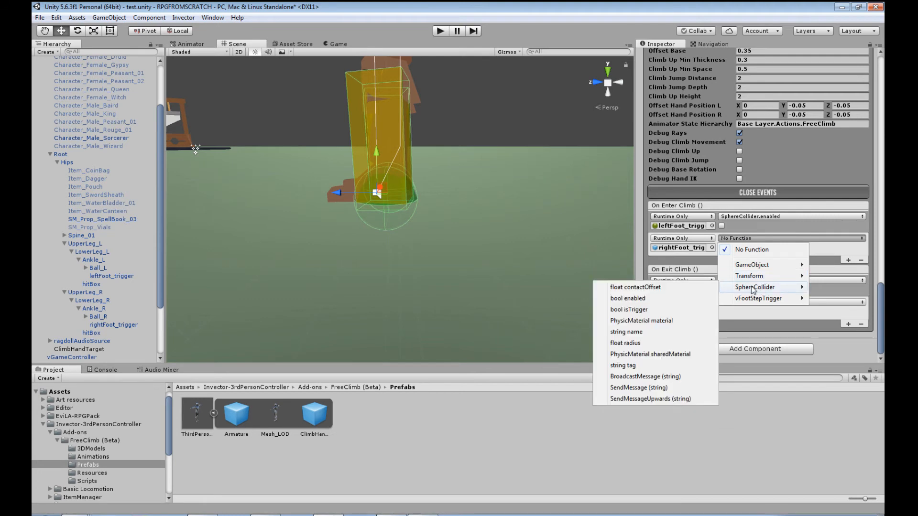
click(654, 300)
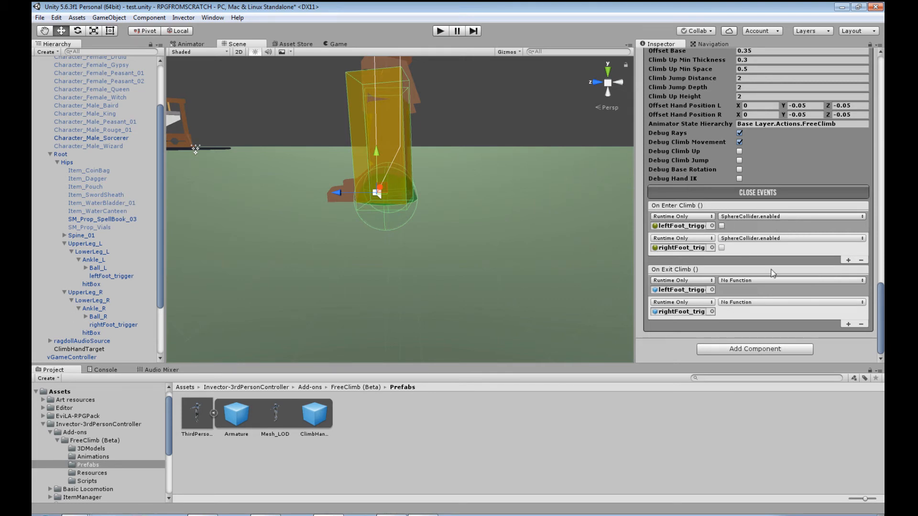
Set the On Exit Climb functions to SphereCollider.isTrigger for leftFoot_trigger and SphereCollider.enabled for rightFoot_trigger, both ticked, and collapse the events
click(761, 282)
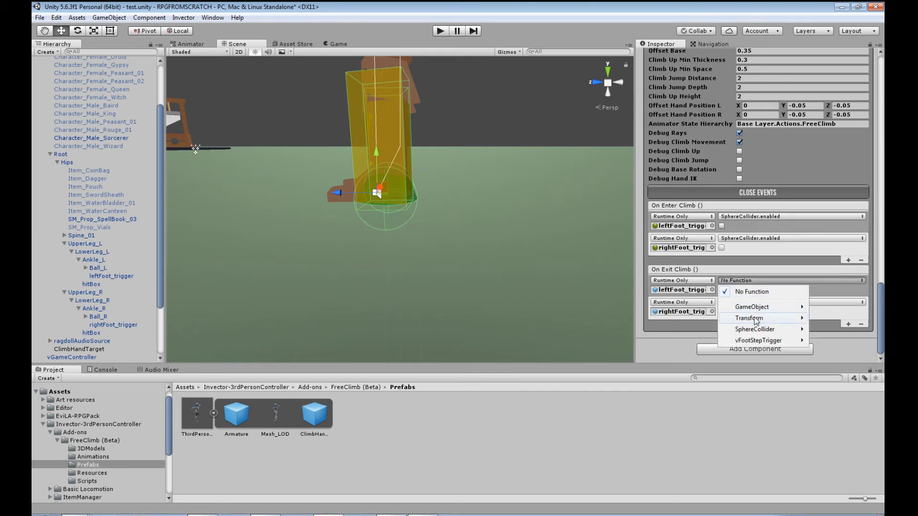
mouse_move(755, 329)
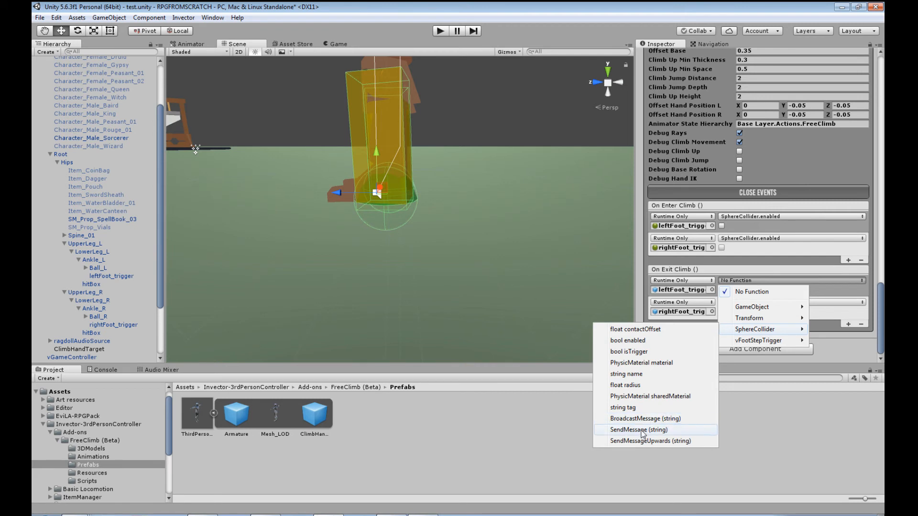
click(643, 352)
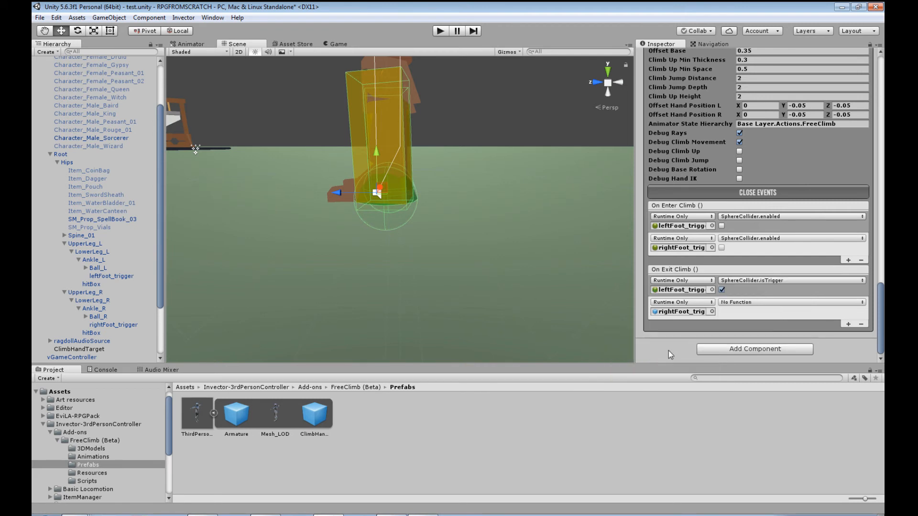
click(800, 302)
mouse_move(775, 341)
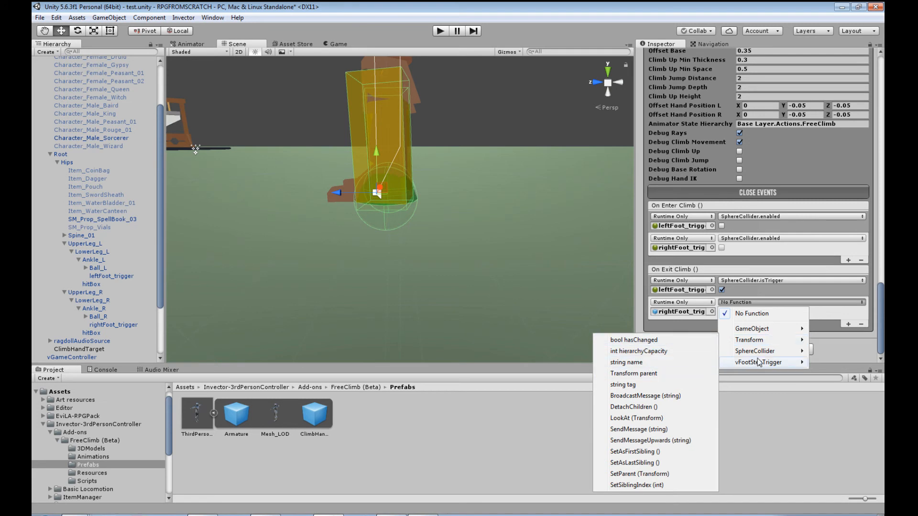
mouse_move(746, 351)
click(646, 363)
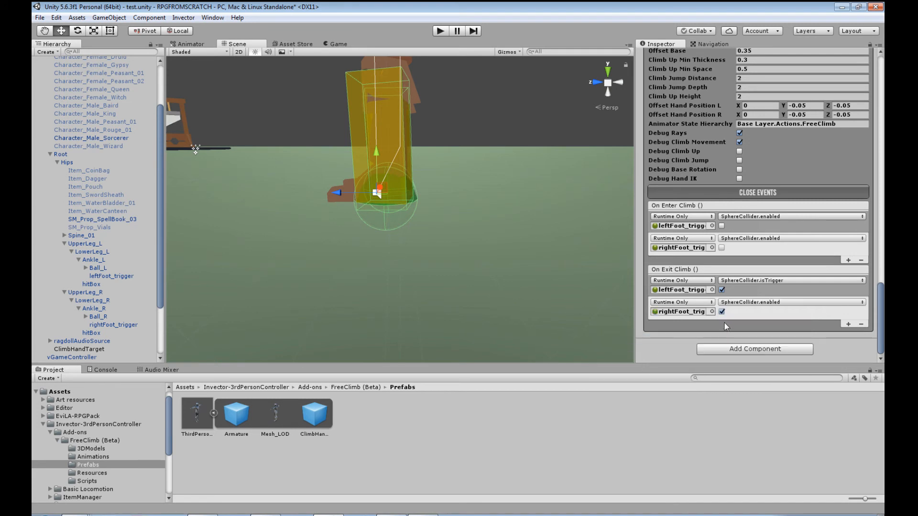
click(770, 192)
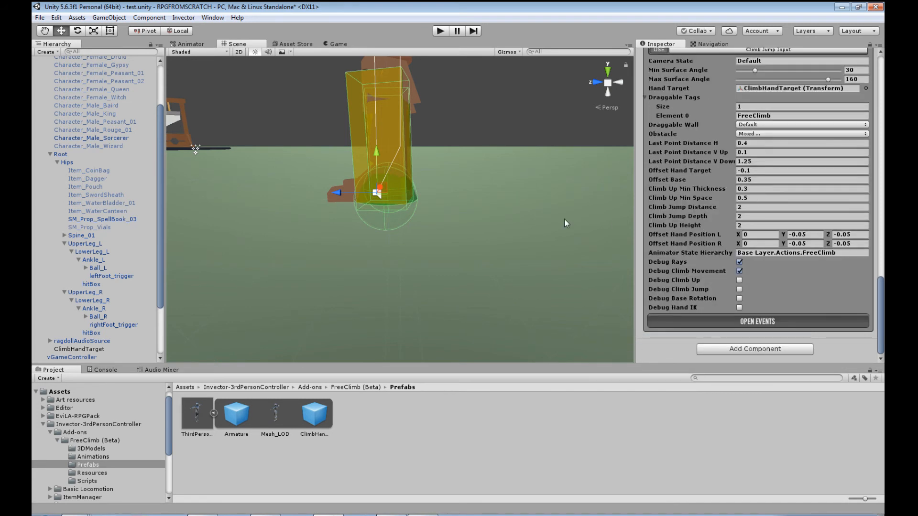
Run the scene and test free climbing by jumping onto the cliff and moving sideways around it to its ledge
click(439, 31)
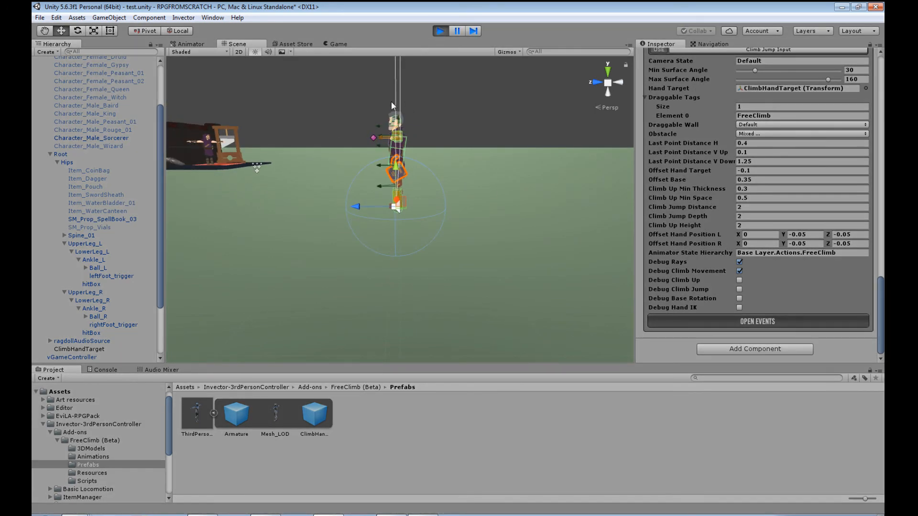
key(shift+w)
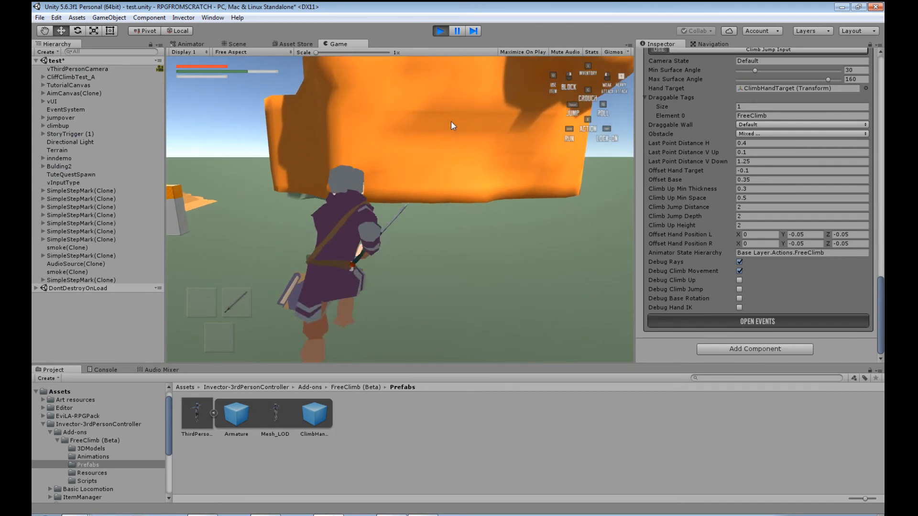
key(space)
key(w)
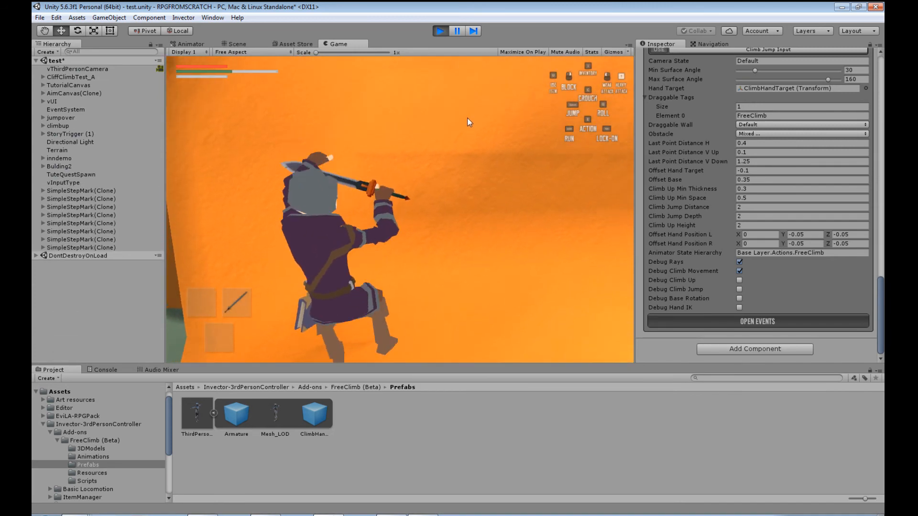
key(d)
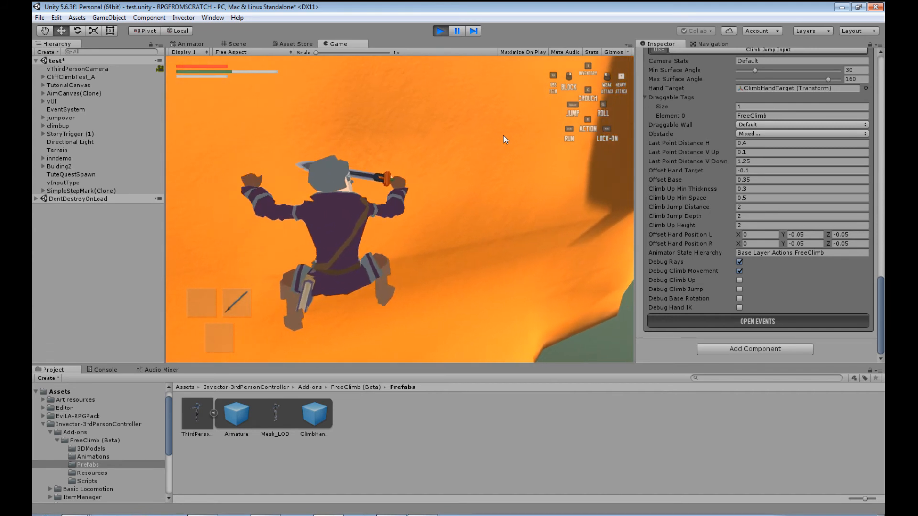
key(d)
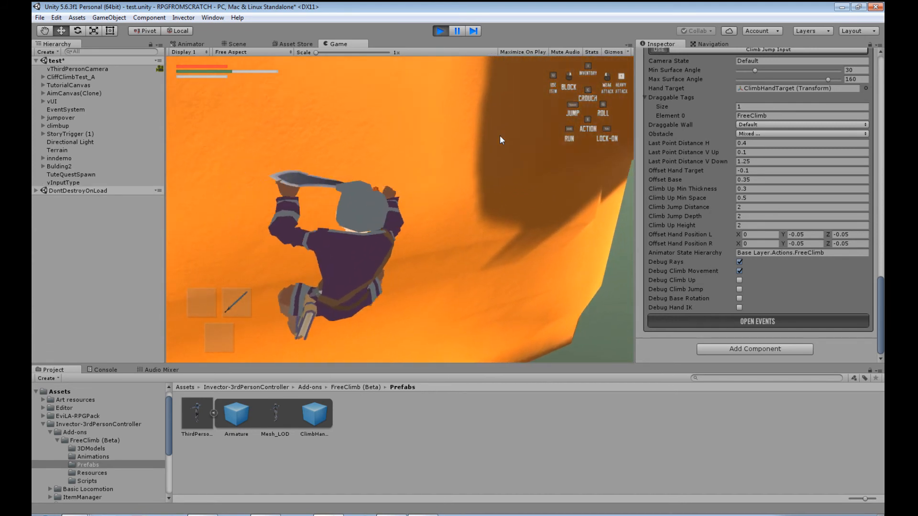
key(d)
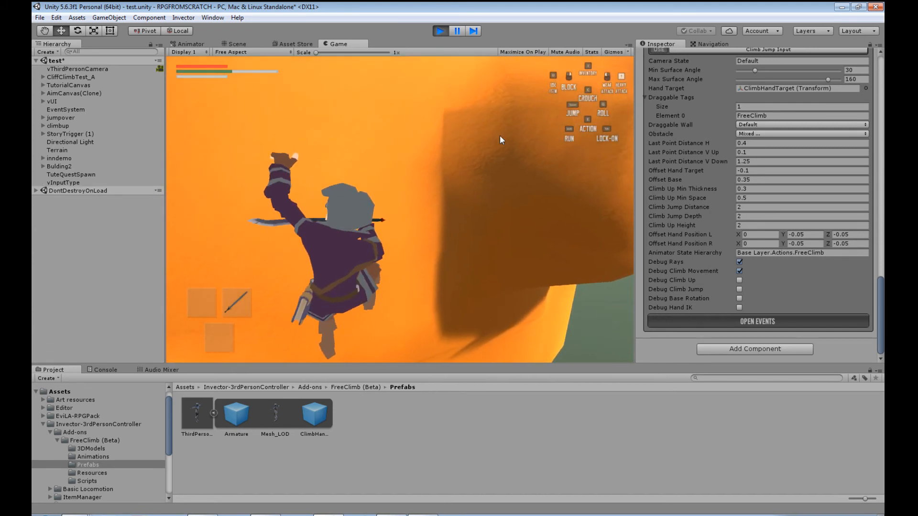
key(d)
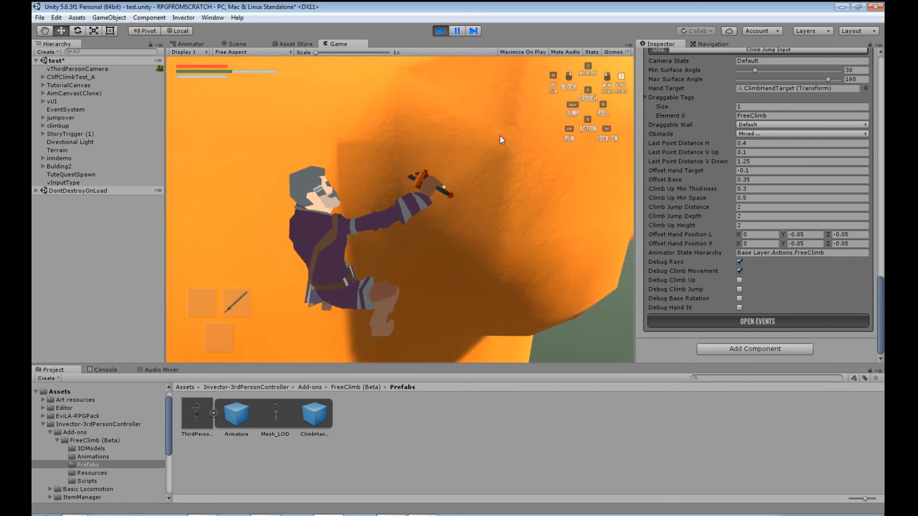
key(w)
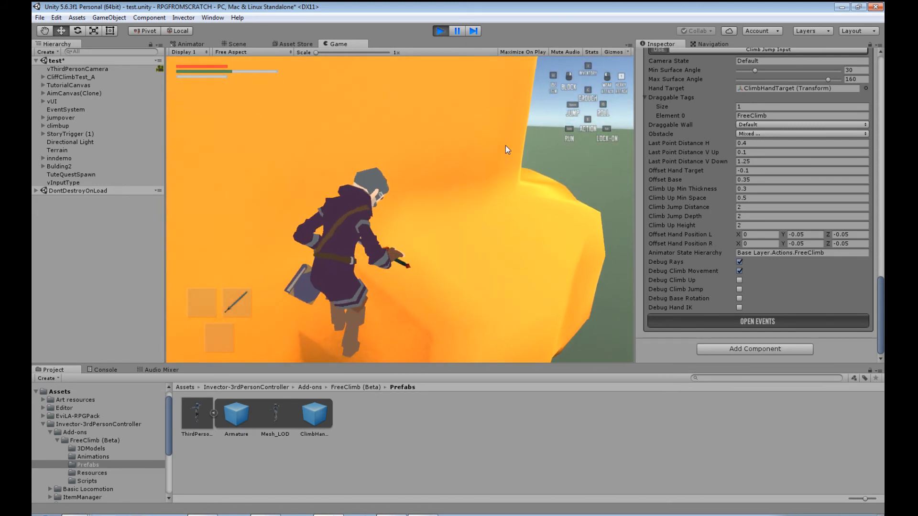
key(d)
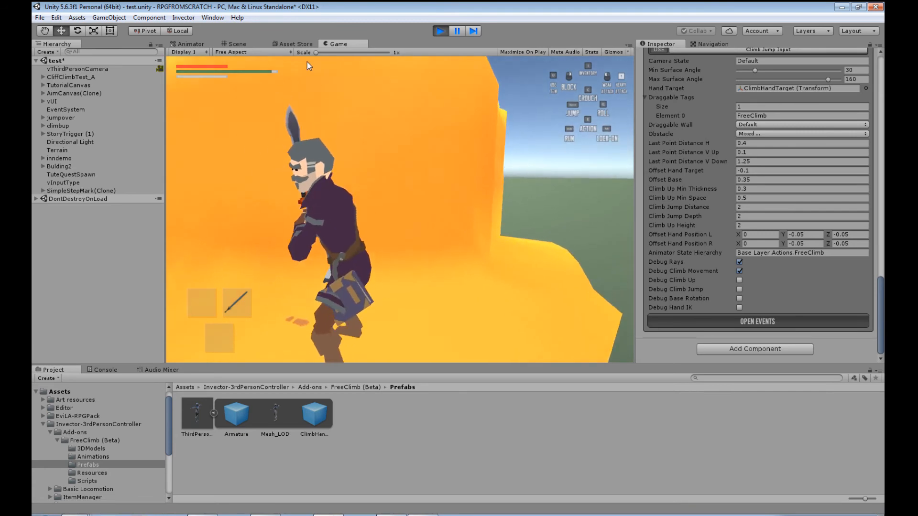
Maximize the running Game view and restore it to the normal editor layout
right_click(343, 43)
click(373, 76)
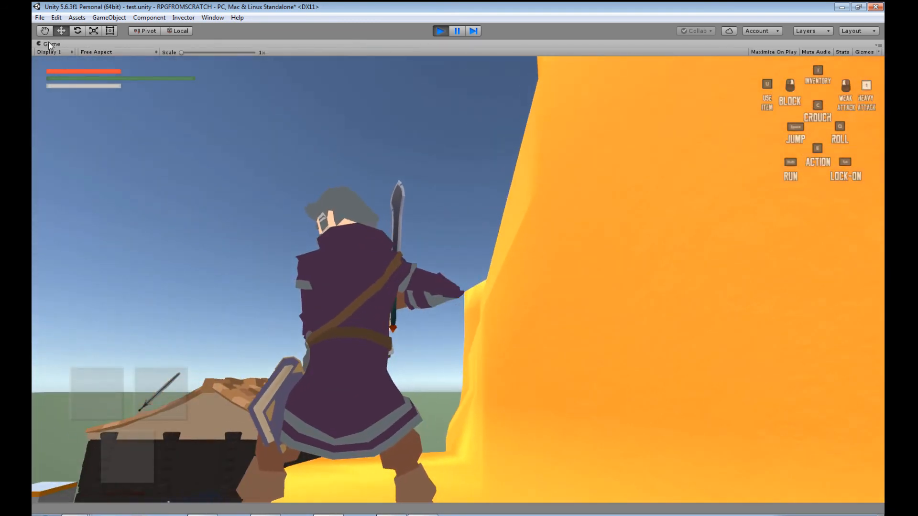
right_click(47, 42)
click(79, 75)
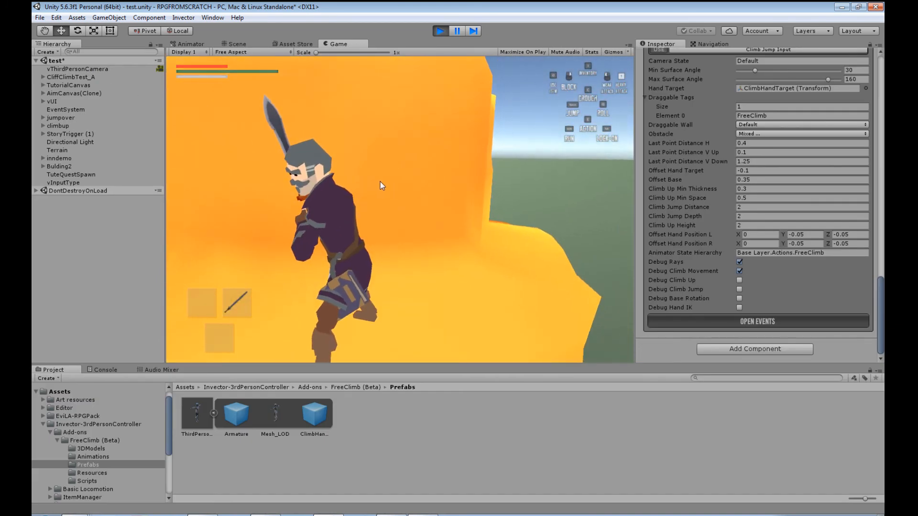
key(w)
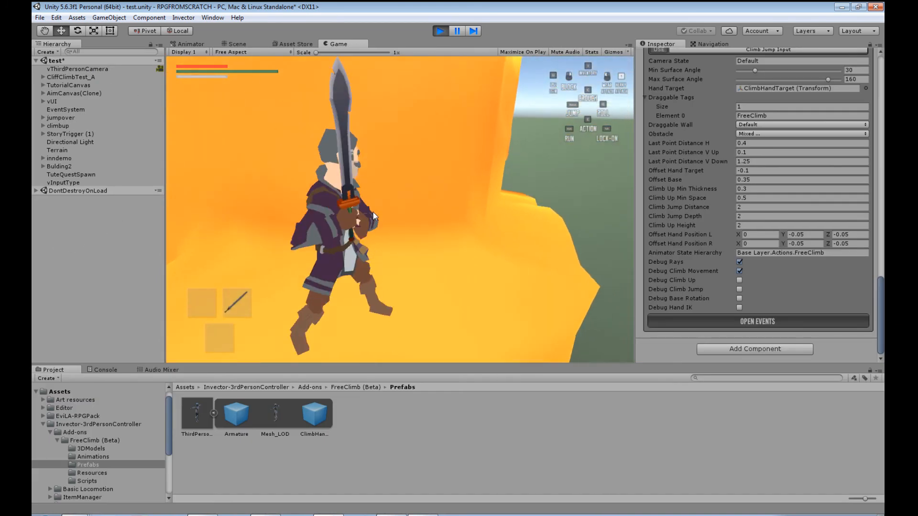
Try the LowPolyShaders/LowPolyUnlitShader shader on the Cliff's climbable material
click(236, 44)
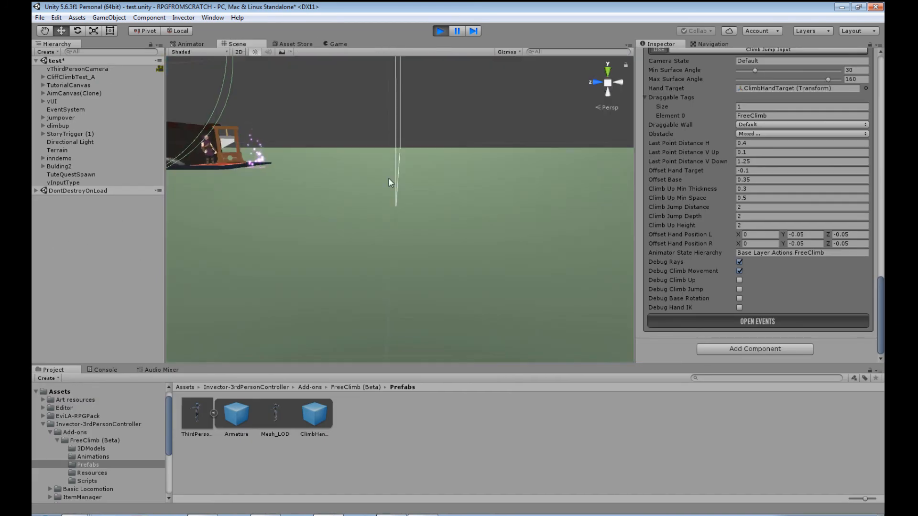
scroll(388, 179, down, 5)
right_drag(304, 154, 342, 210)
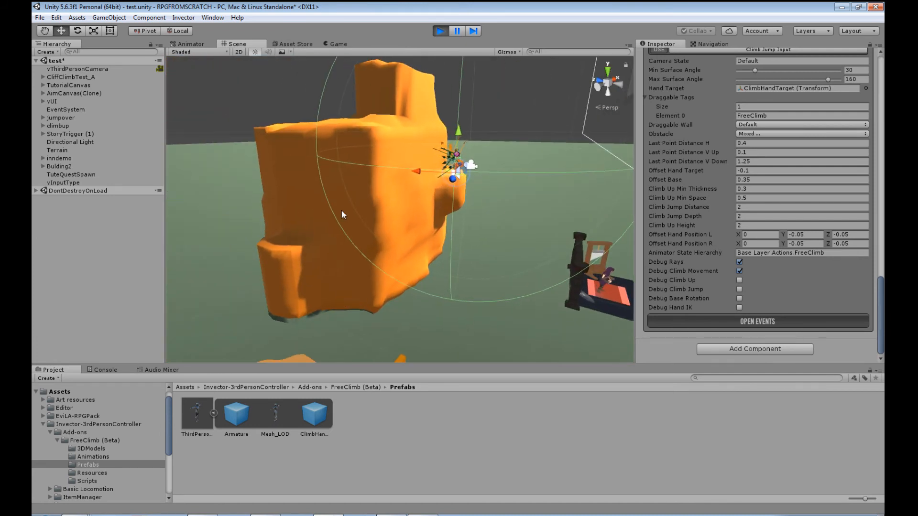
click(306, 198)
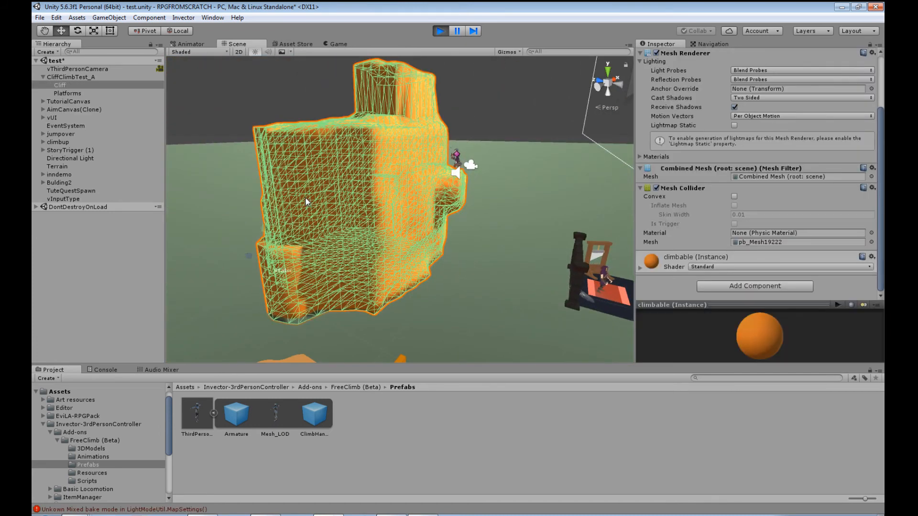
click(735, 266)
mouse_move(741, 356)
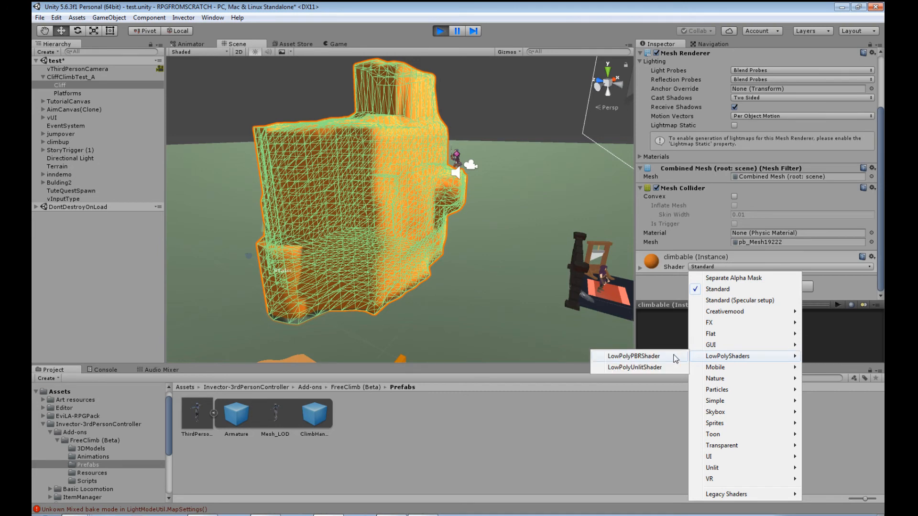
click(651, 367)
click(498, 254)
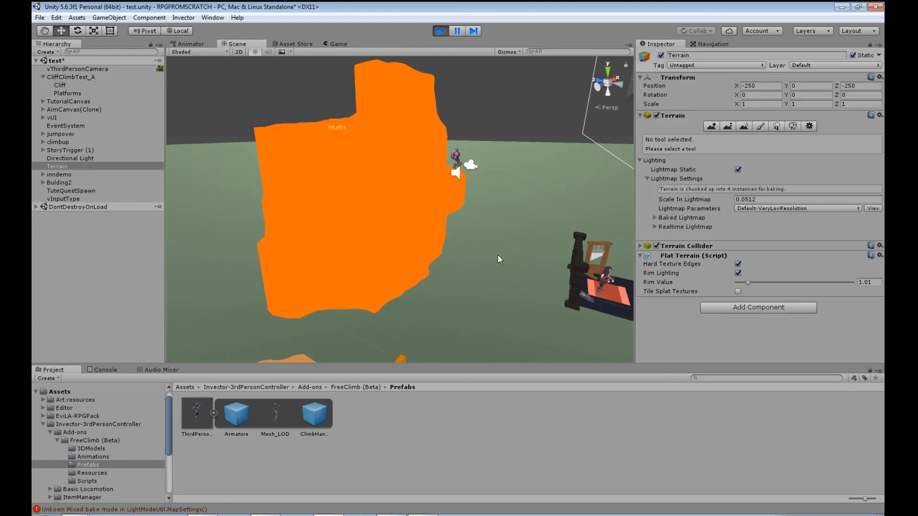
Set the shader of the Cliff's climbable material to LowPolyShaders/LowPolyPBRShader
click(279, 169)
scroll(767, 258, down, 3)
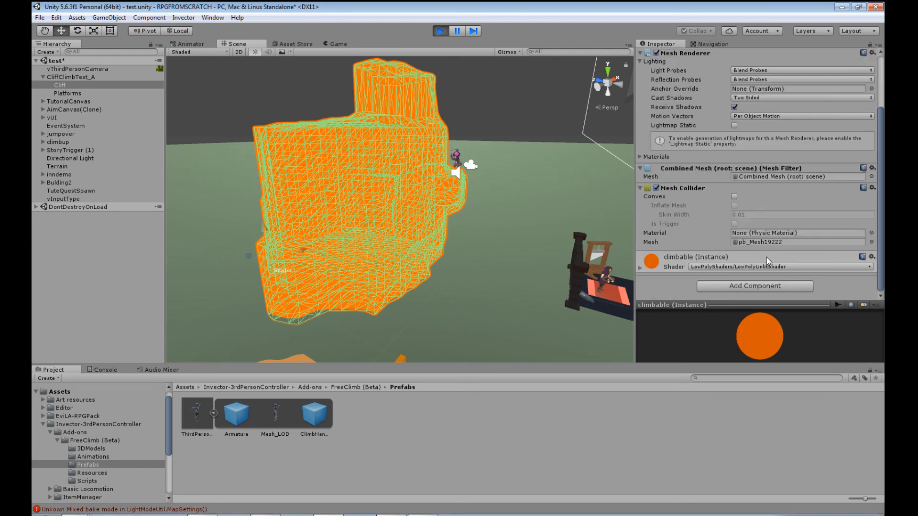
click(767, 266)
mouse_move(726, 356)
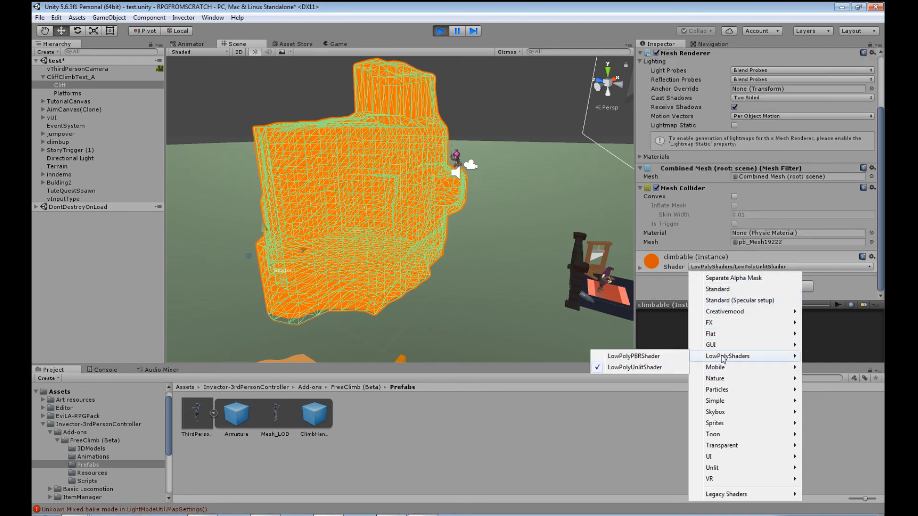
click(651, 358)
click(501, 125)
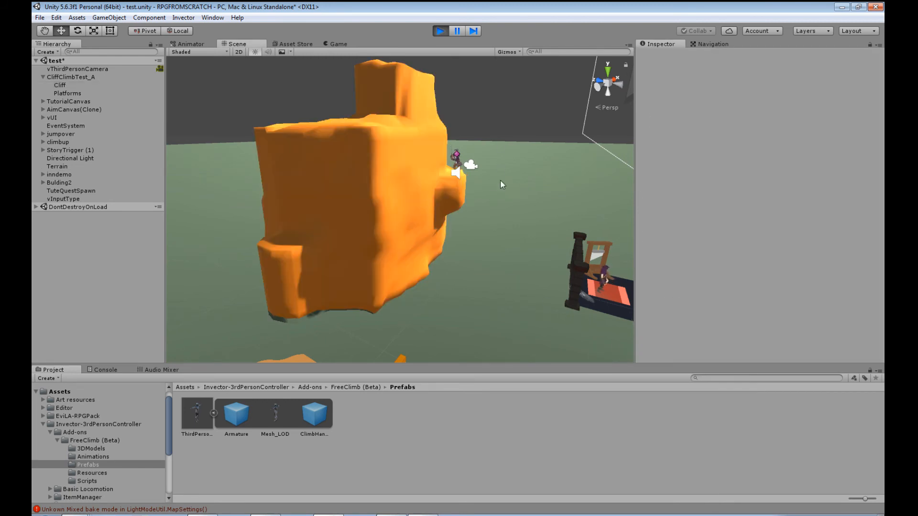
Test the climb in the running game from the ledge up to the cliff's summit and walk around on it
click(338, 44)
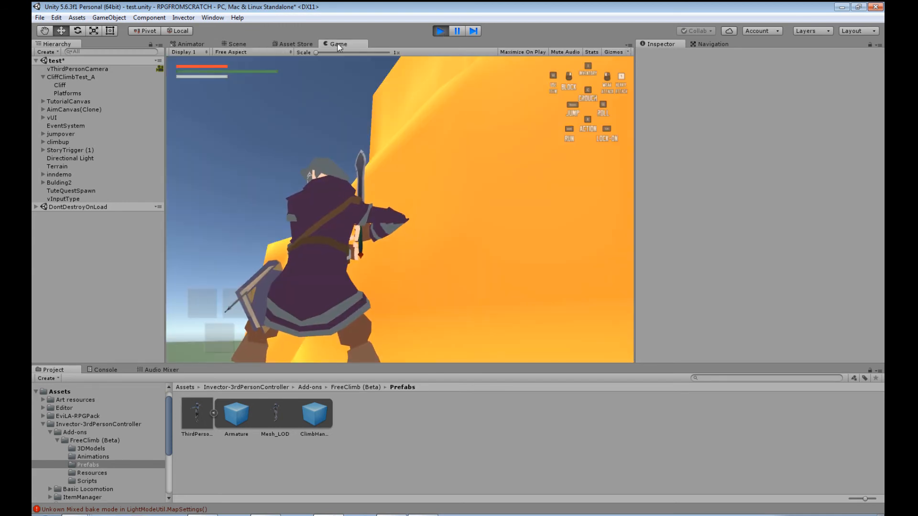
key(w)
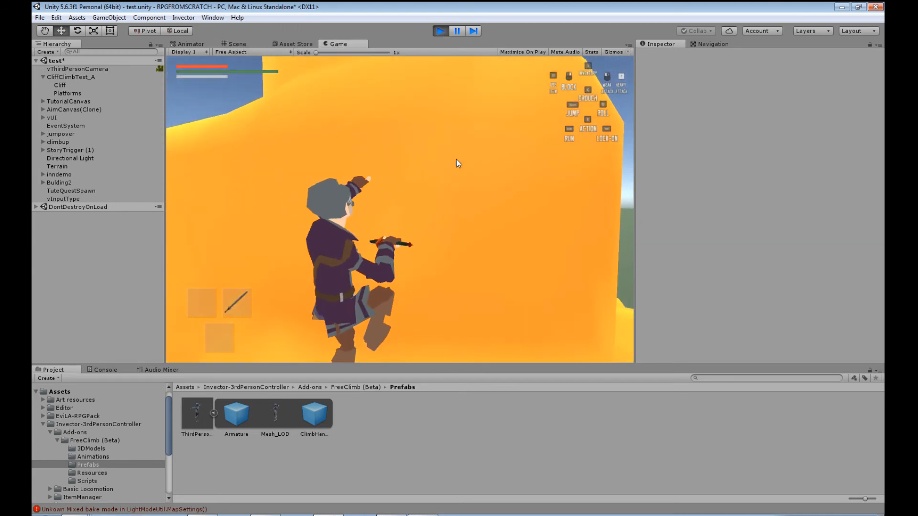
key(w)
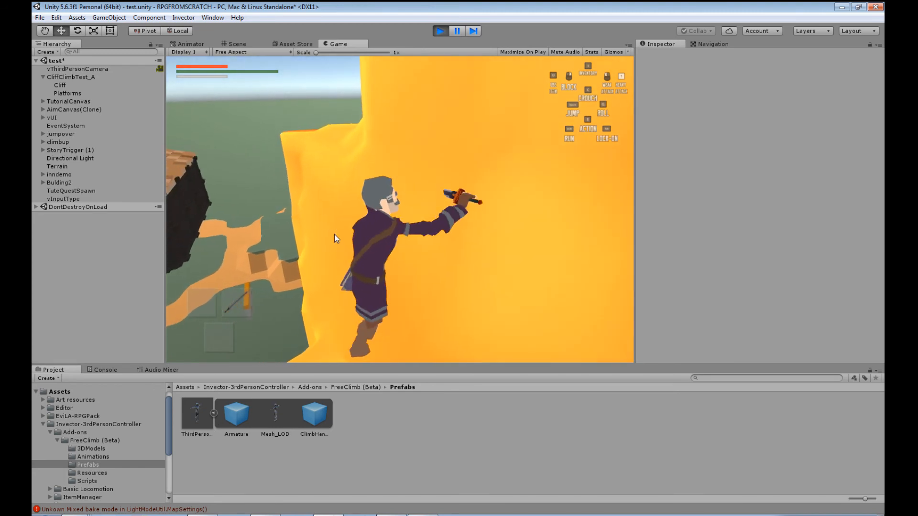
key(w)
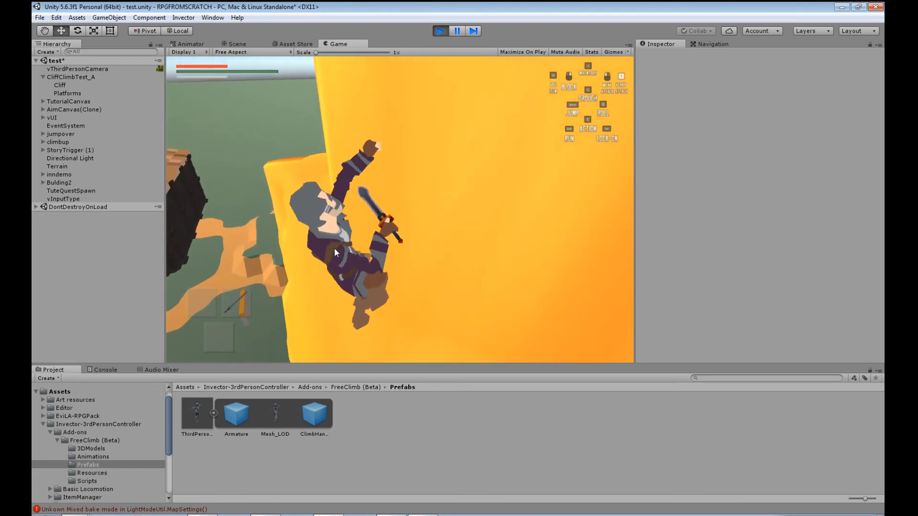
key(w)
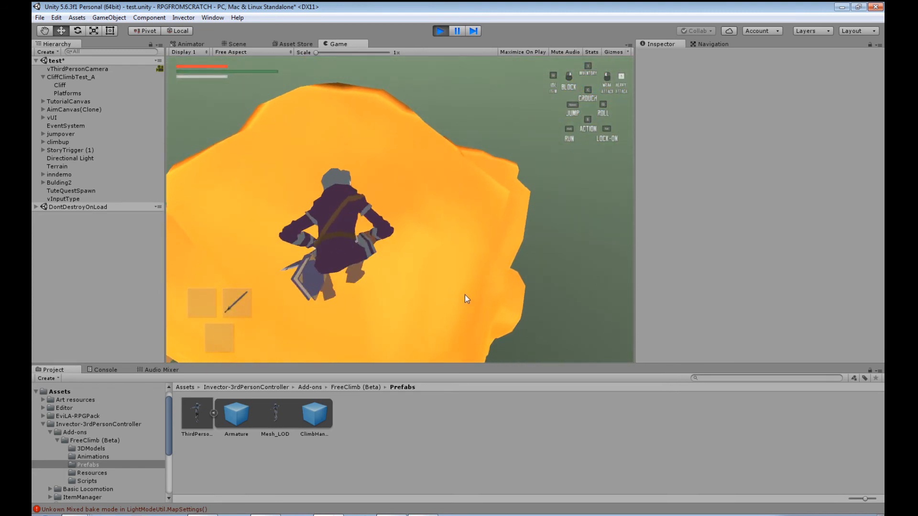
key(w)
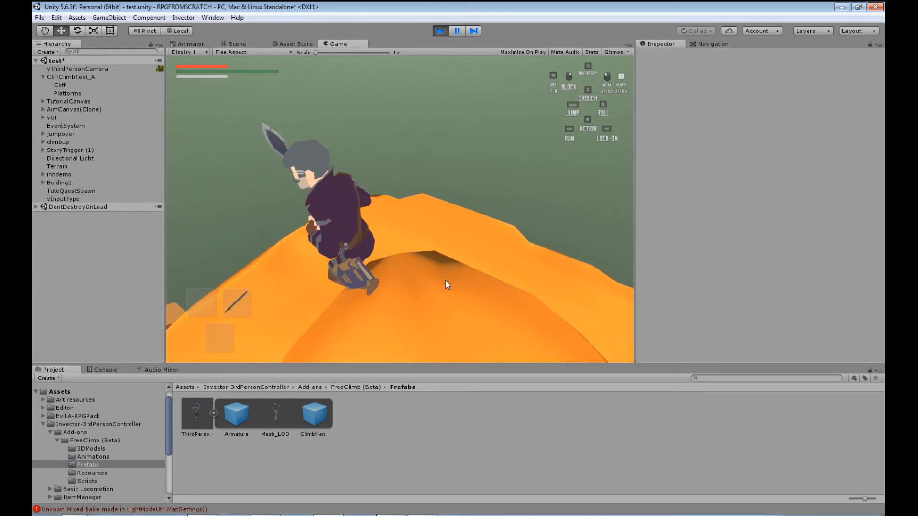
key(s)
key(d)
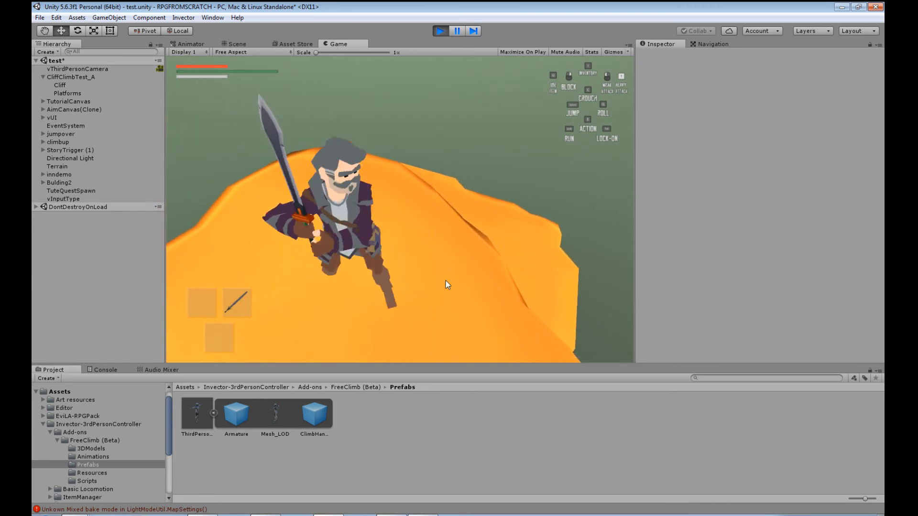
key(w)
Check the Cliff's tag, set the inn's ground-floor wall Wall1 (8) to the FreeClimb tag and try to apply it to the prefab
click(238, 44)
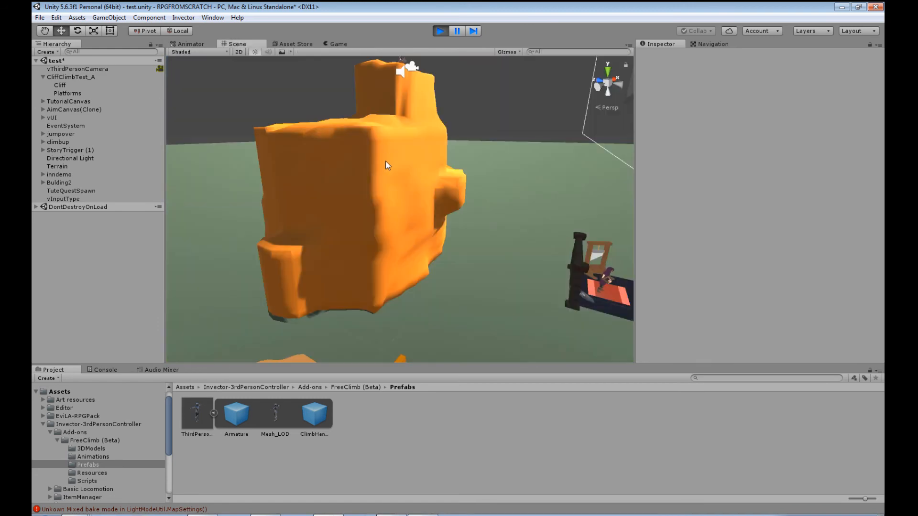
click(388, 162)
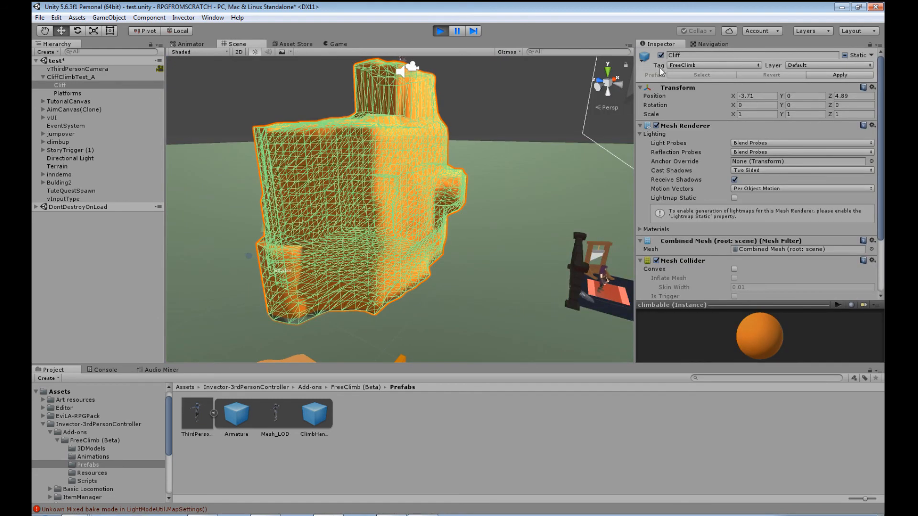
right_drag(531, 228, 283, 287)
scroll(283, 287, down, 3)
middle_drag(282, 287, 491, 161)
middle_drag(430, 260, 483, 240)
scroll(472, 214, down, 3)
scroll(486, 237, down, 2)
click(484, 240)
scroll(484, 240, down, 2)
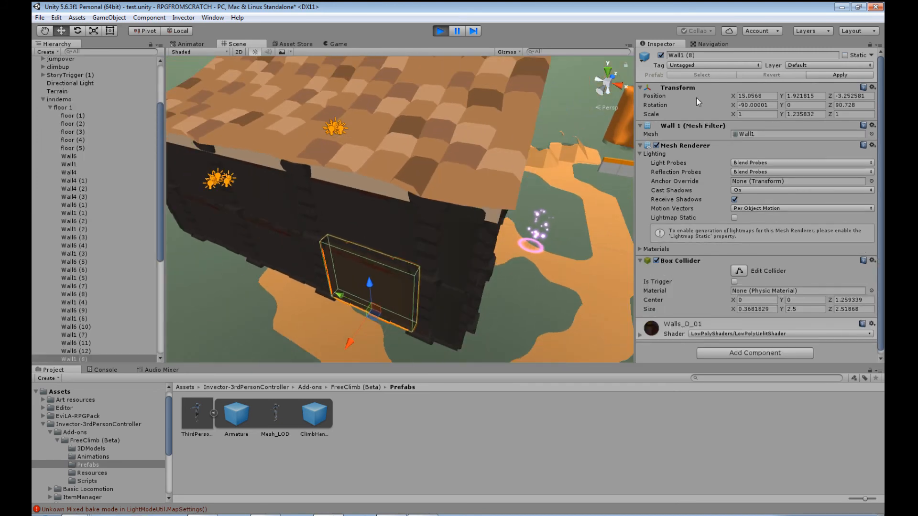
click(719, 65)
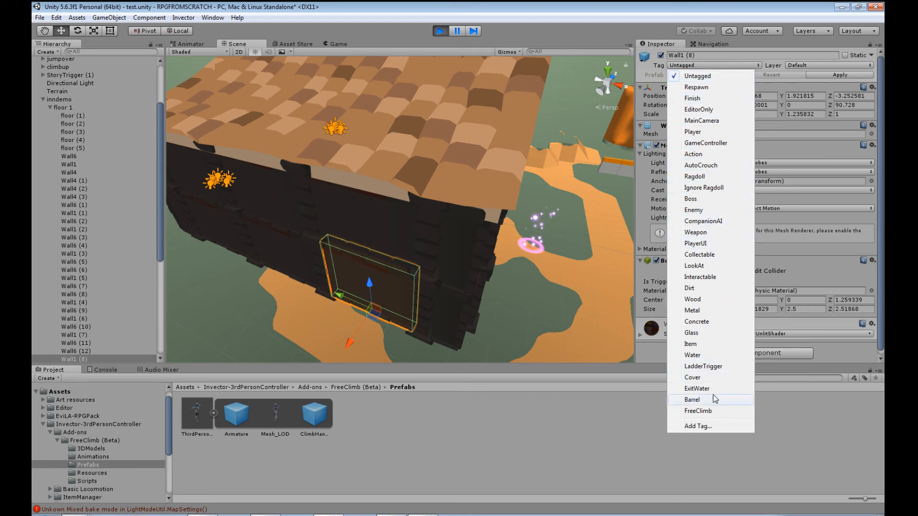
click(698, 411)
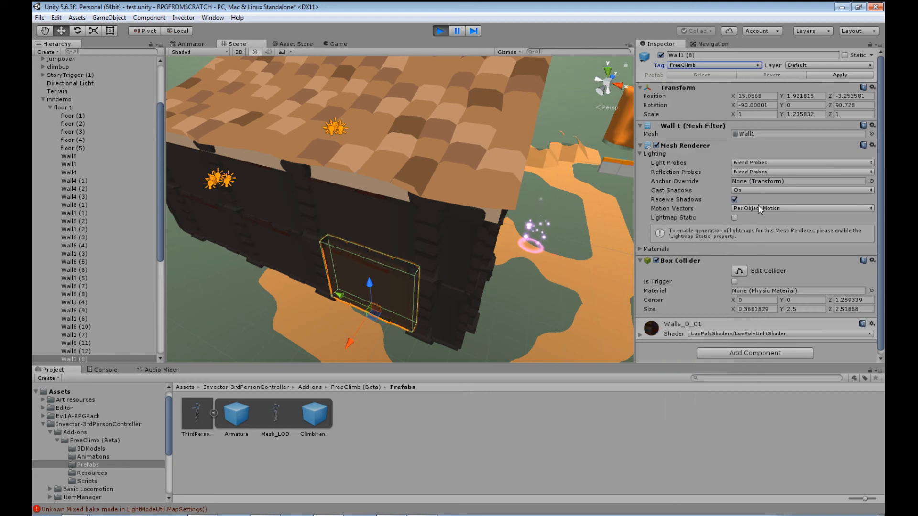
click(838, 75)
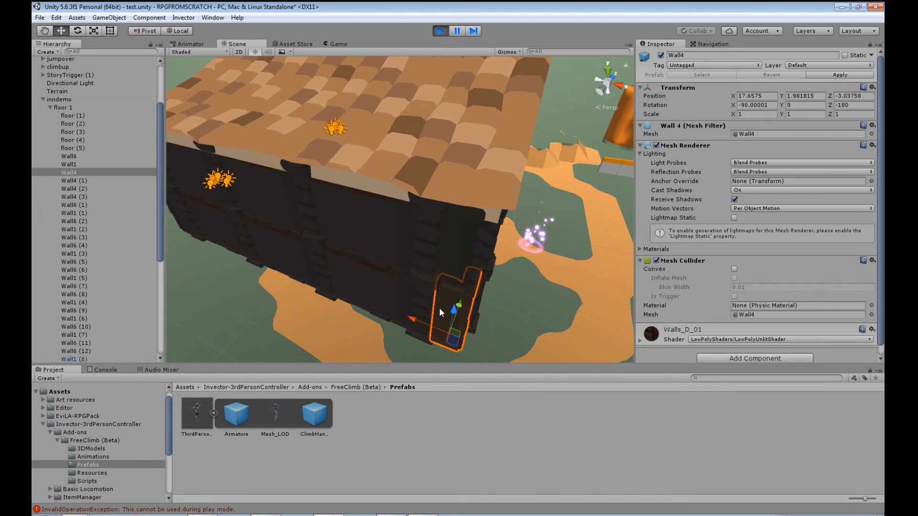
Select all the walls under the inn's floor2, from Wall6 (16) to the last one, and set their tag to FreeClimb
click(430, 254)
click(360, 234)
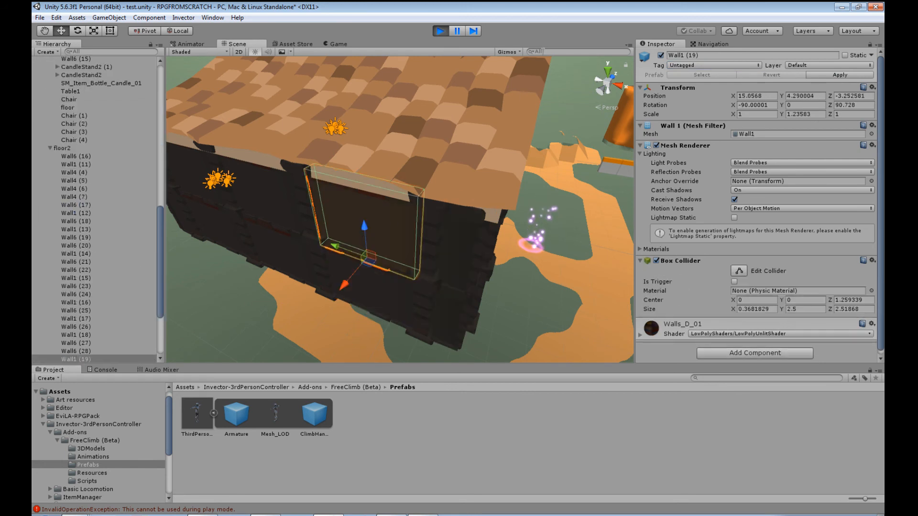
click(73, 156)
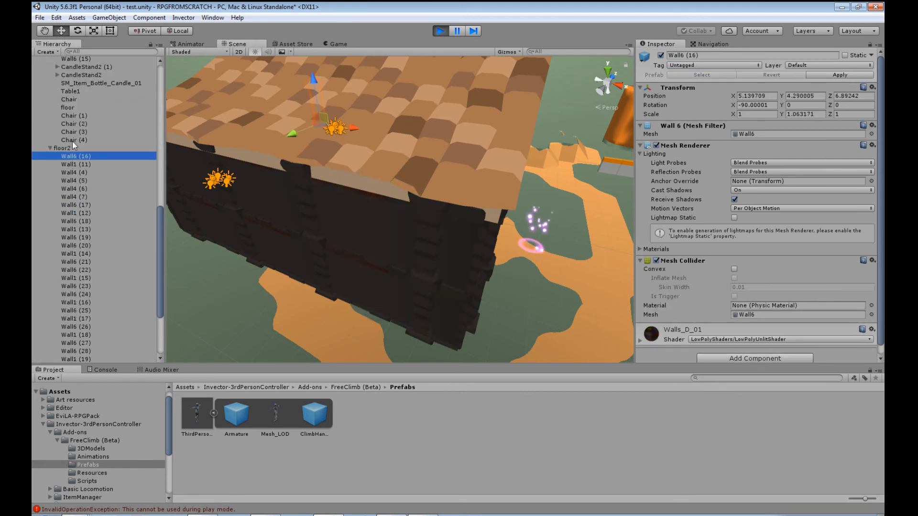
scroll(88, 194, down, 5)
shift+click(71, 300)
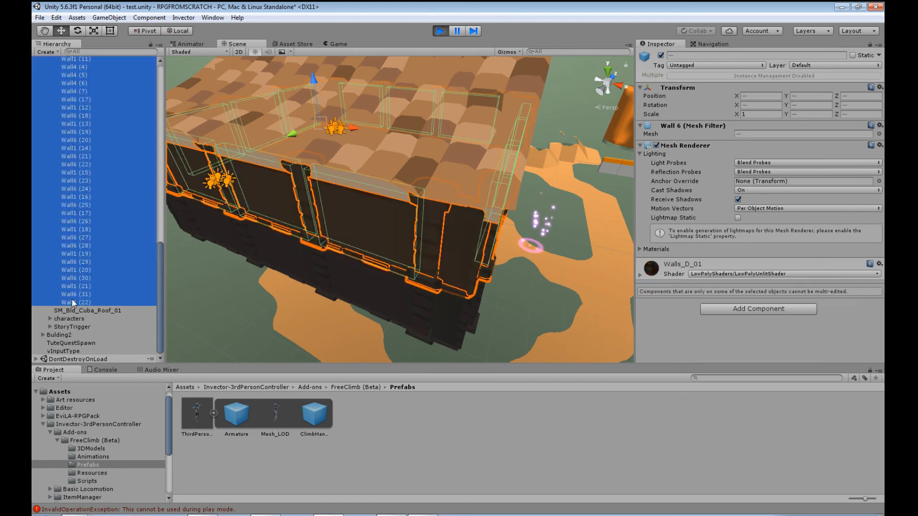
click(710, 64)
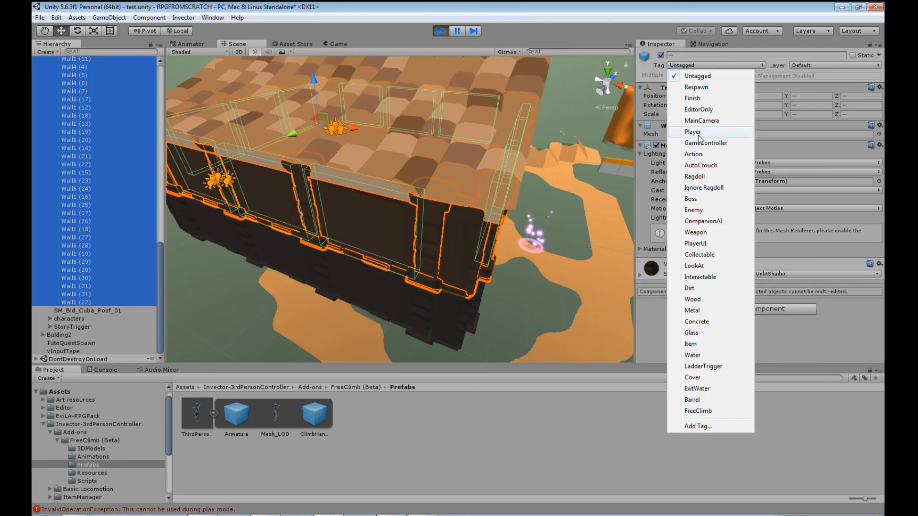
click(698, 411)
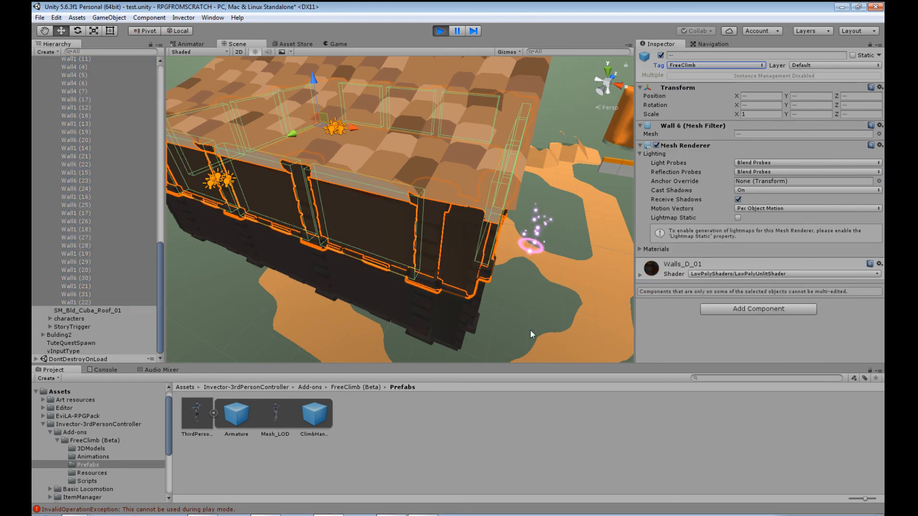
Select all the walls under the inn's floor 1, from Wall6 to Wall6 (15), and set their tag to FreeClimb
scroll(98, 311, up, 10)
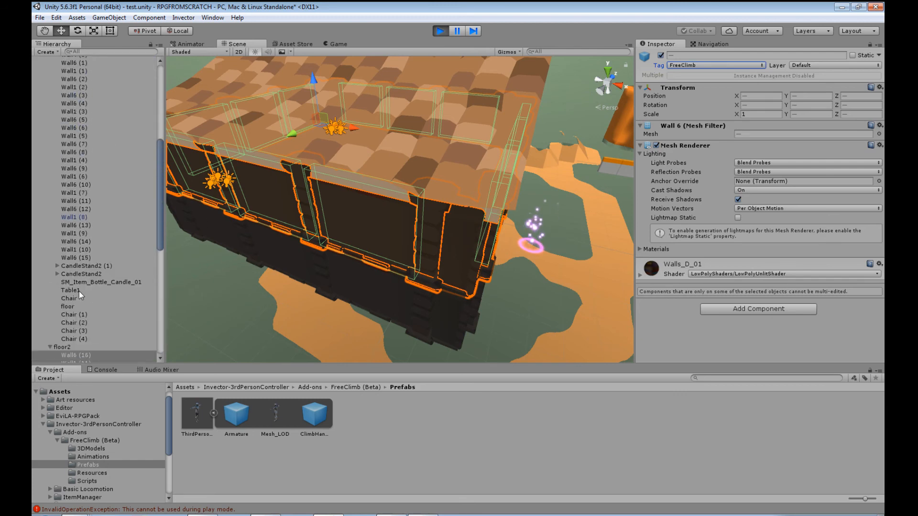
click(82, 258)
scroll(82, 258, up, 9)
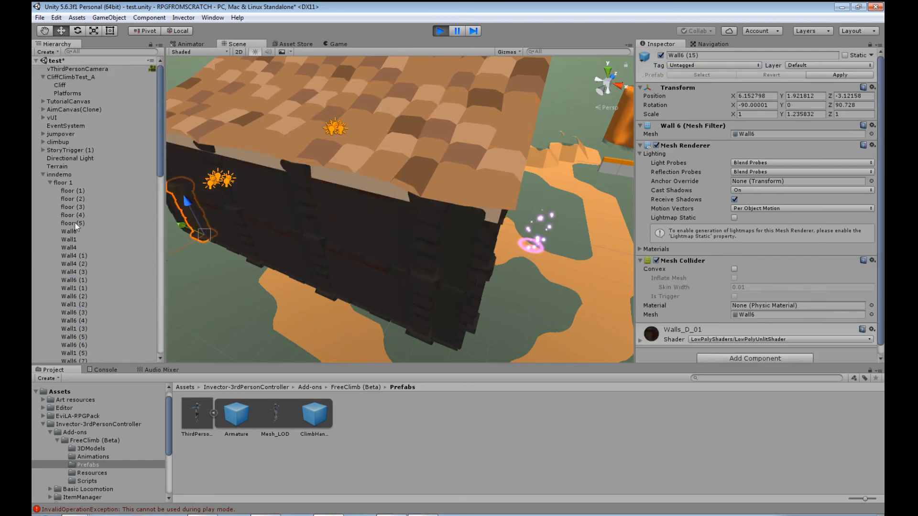
shift+click(70, 234)
scroll(96, 260, down, 8)
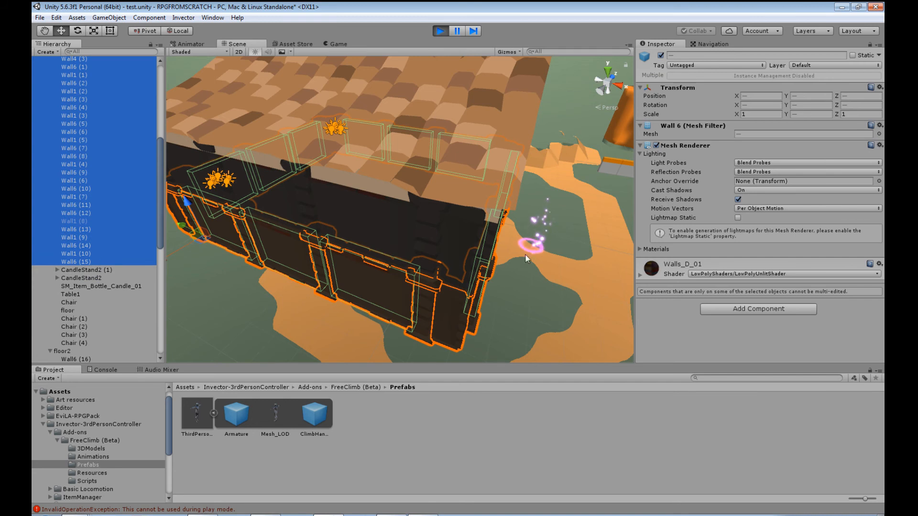
click(725, 64)
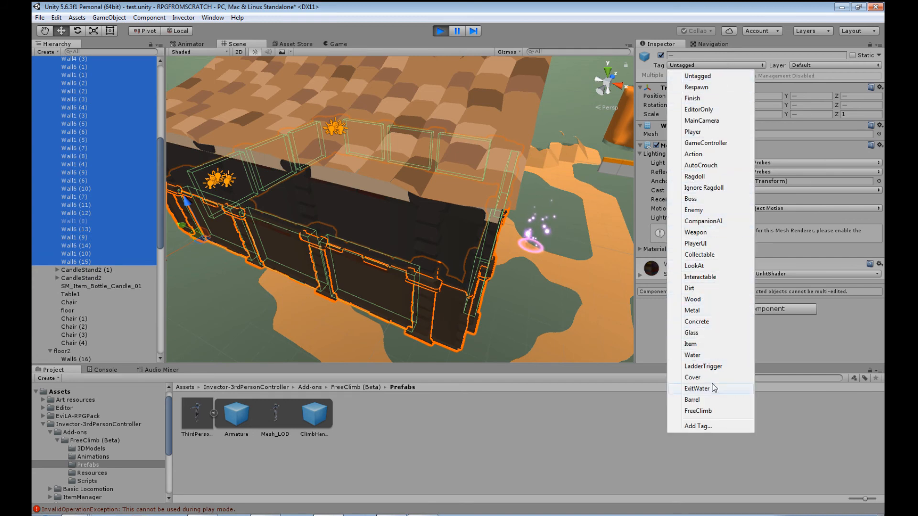
click(699, 411)
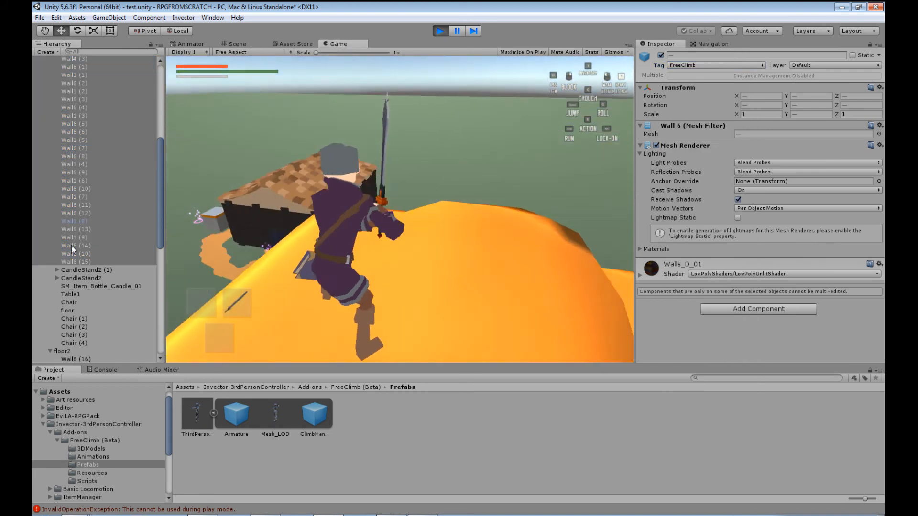
Run the character off the Cliff's summit in the running game and land on the terrain near the inn
key(w)
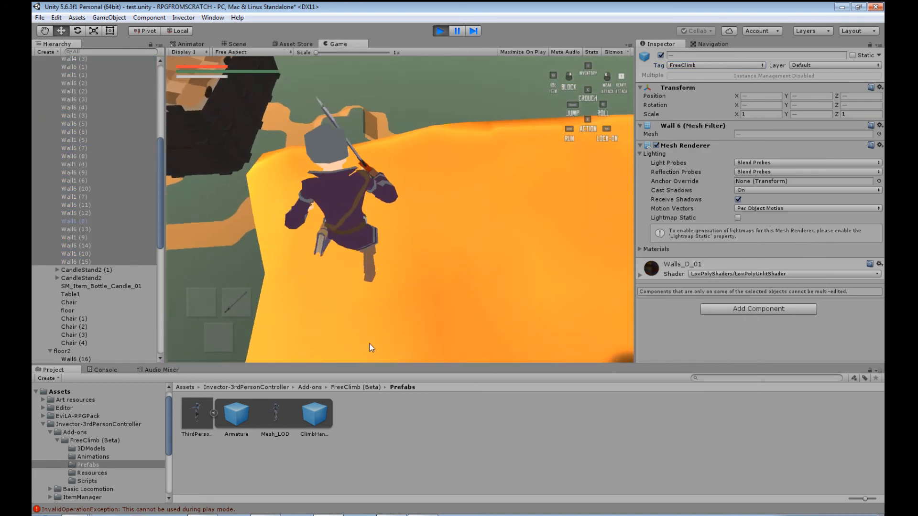
key(space)
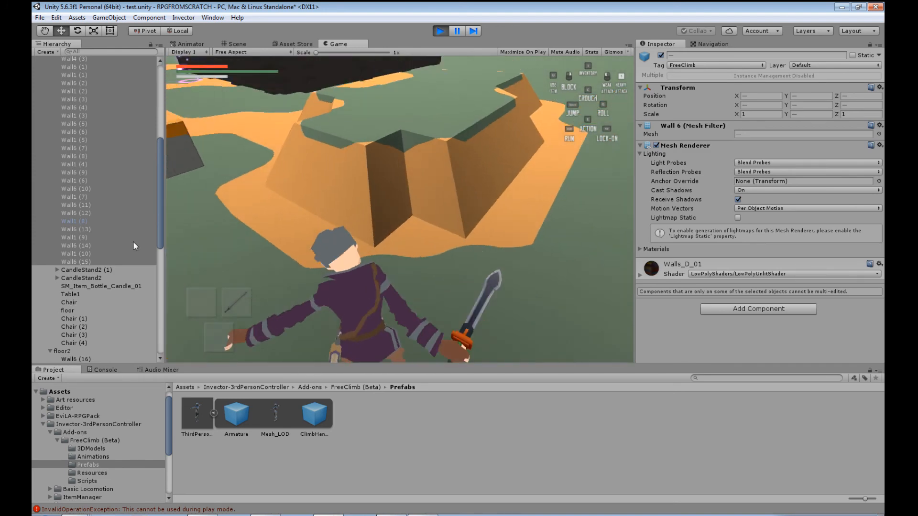
key(w)
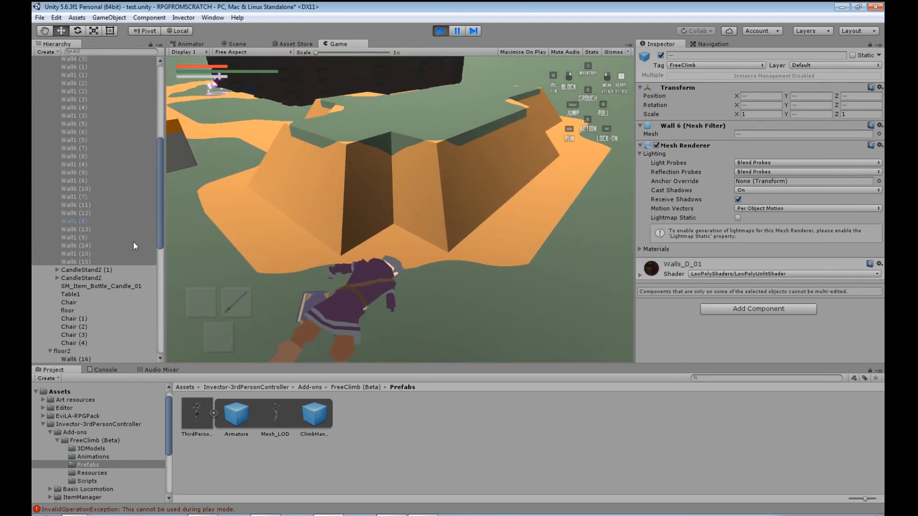
key(w)
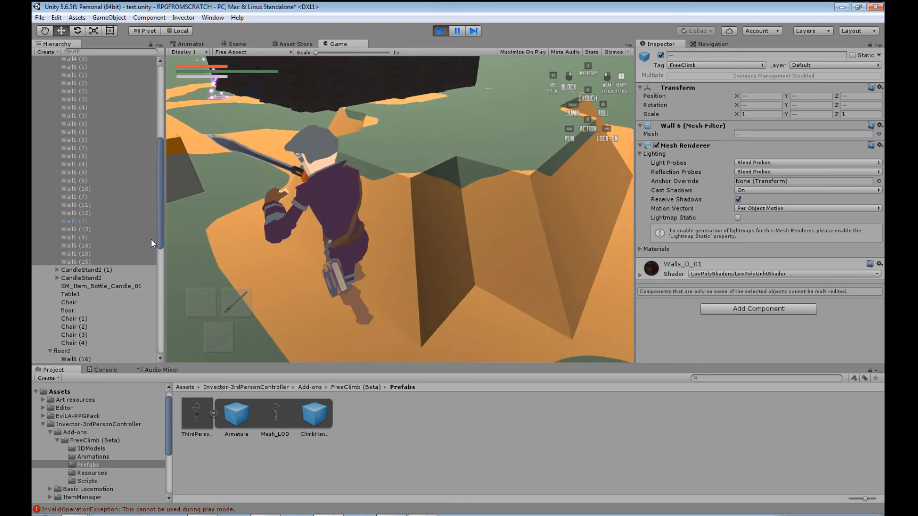
key(s)
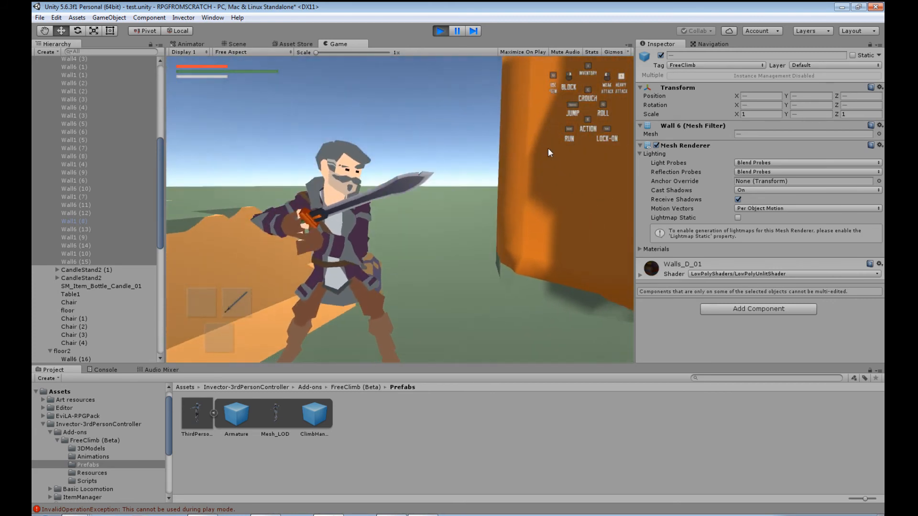
Run the character across the terrain and around to the inn's outer wall, facing it
key(w)
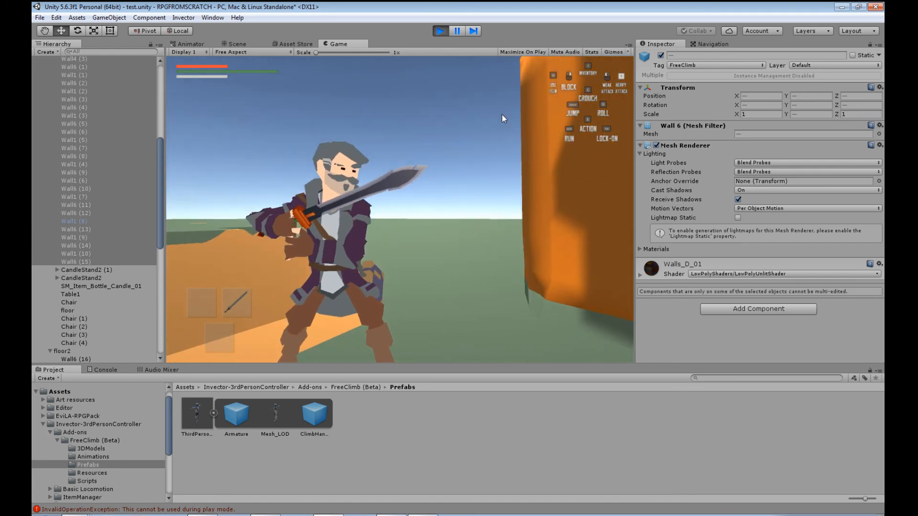
key(w)
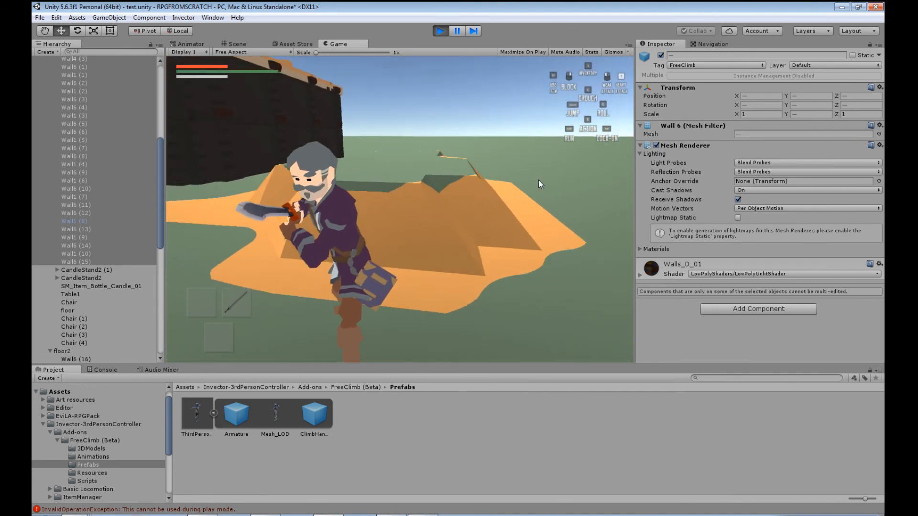
key(w)
key(space)
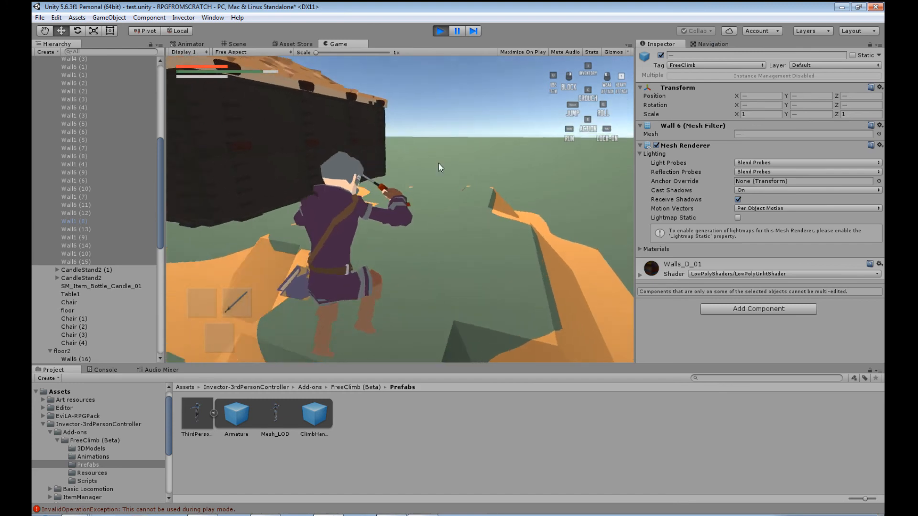
key(d)
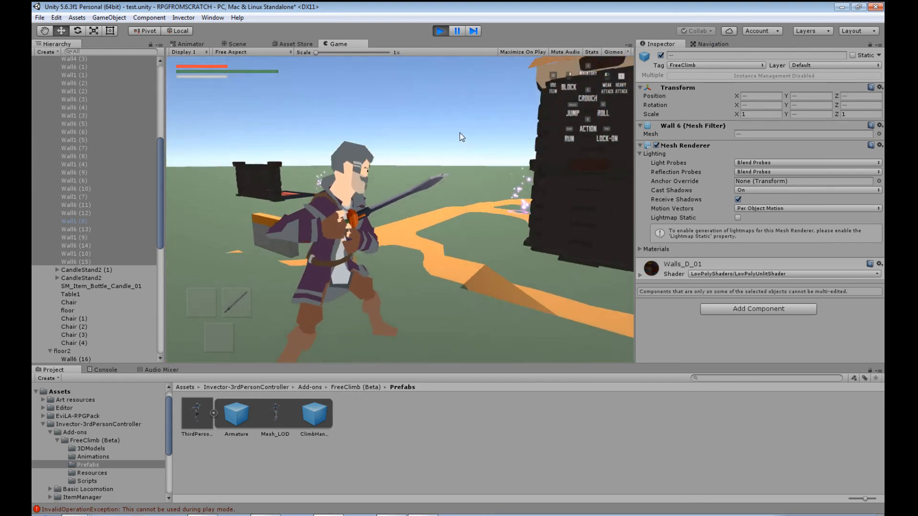
key(w)
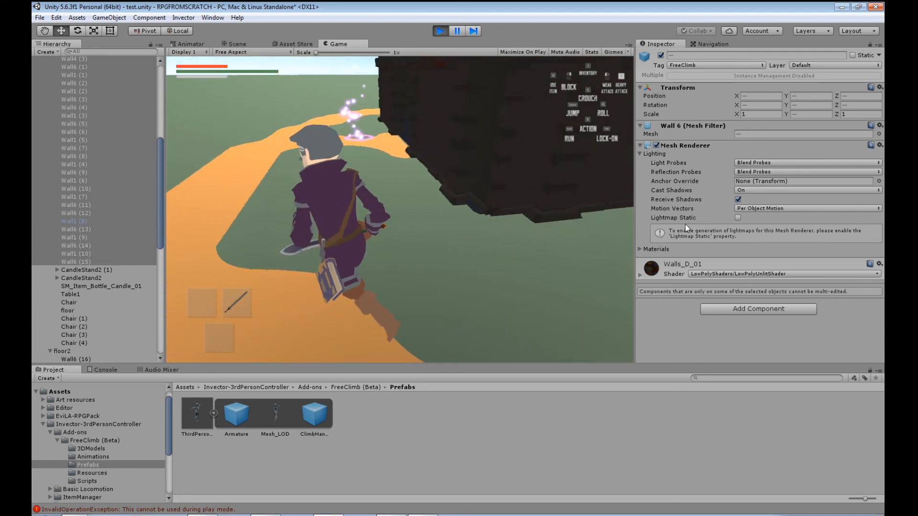
key(w)
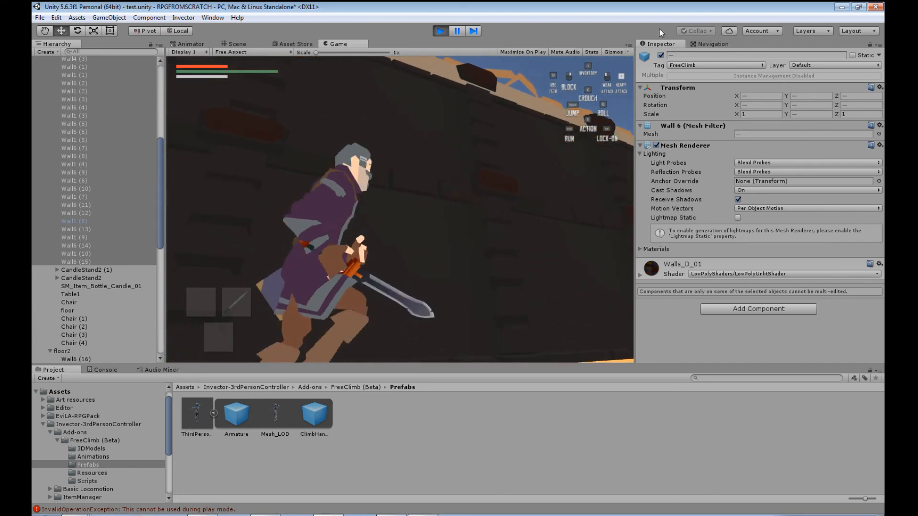
key(w)
key(s)
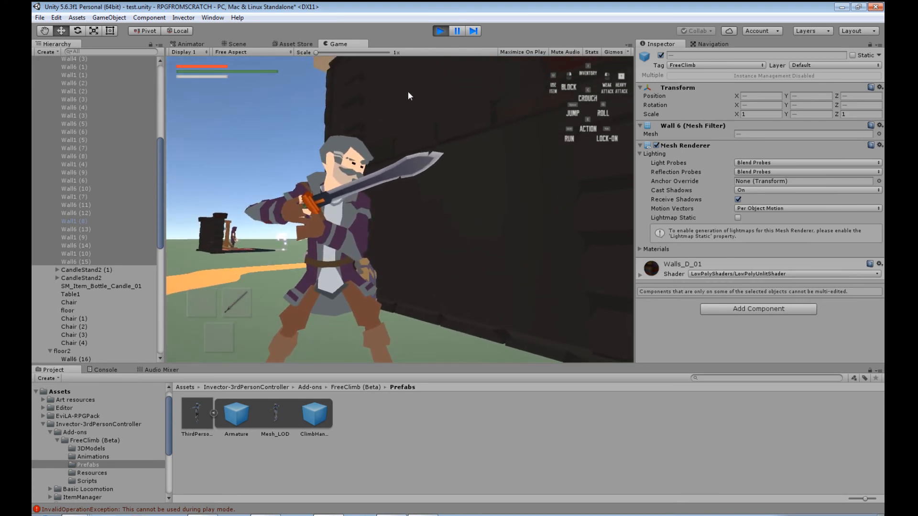
key(w)
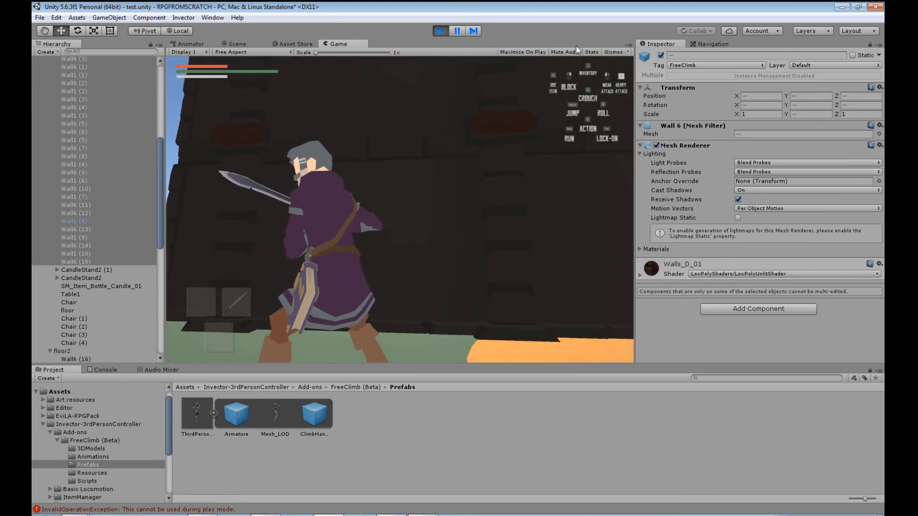
Test climbing the inn's outer wall up to the roof edge and moving right along it
key(space)
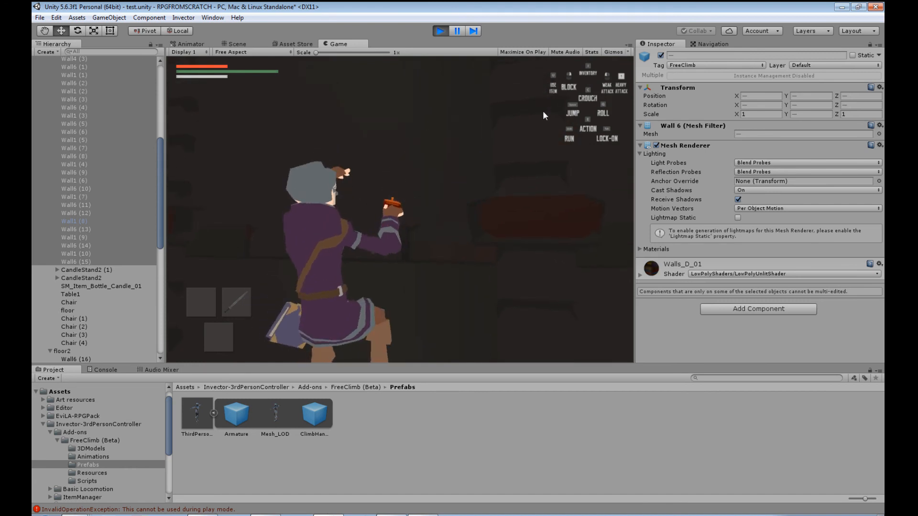
key(w)
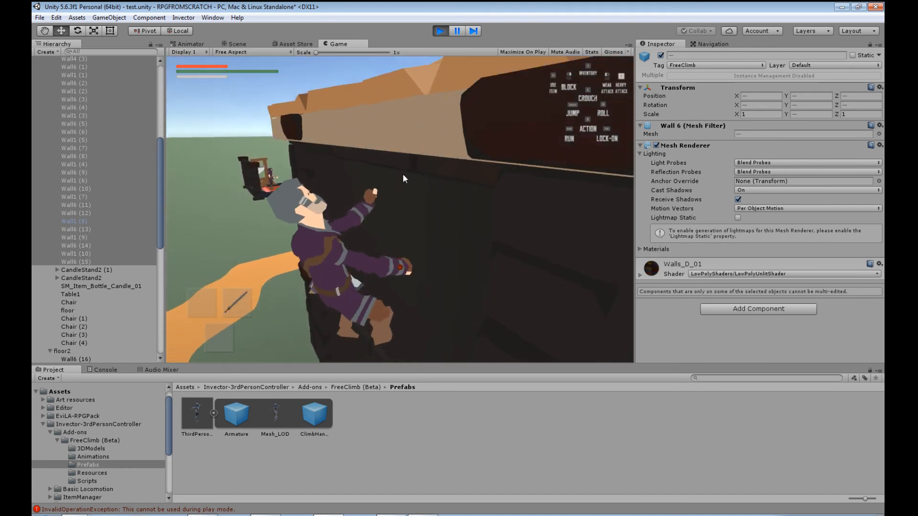
key(w)
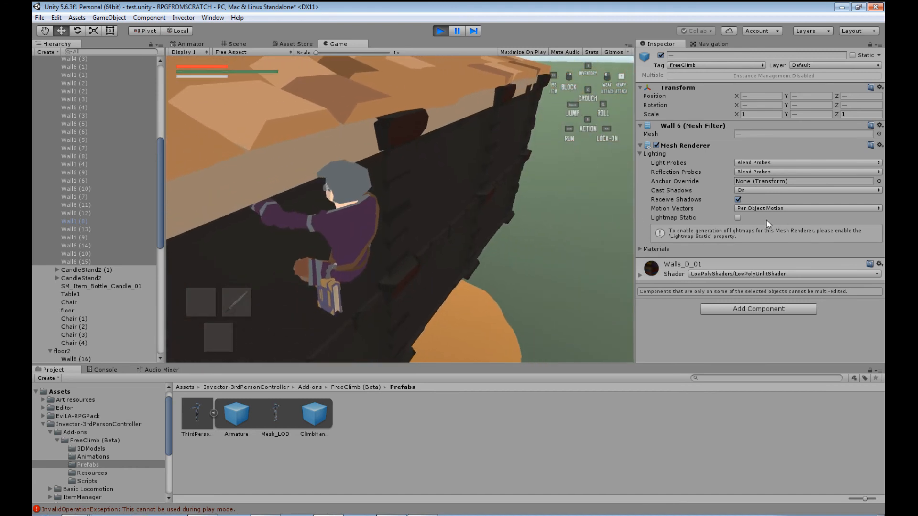
key(d)
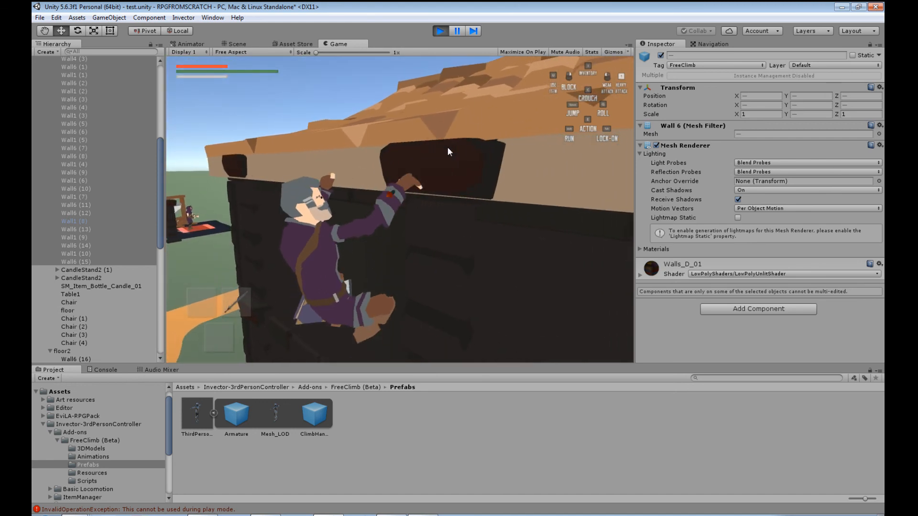
key(d)
key(d)
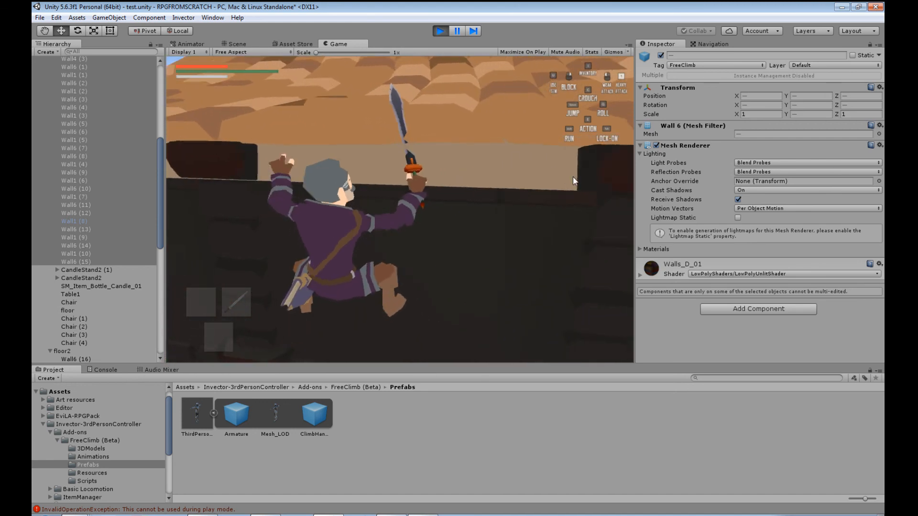
key(d)
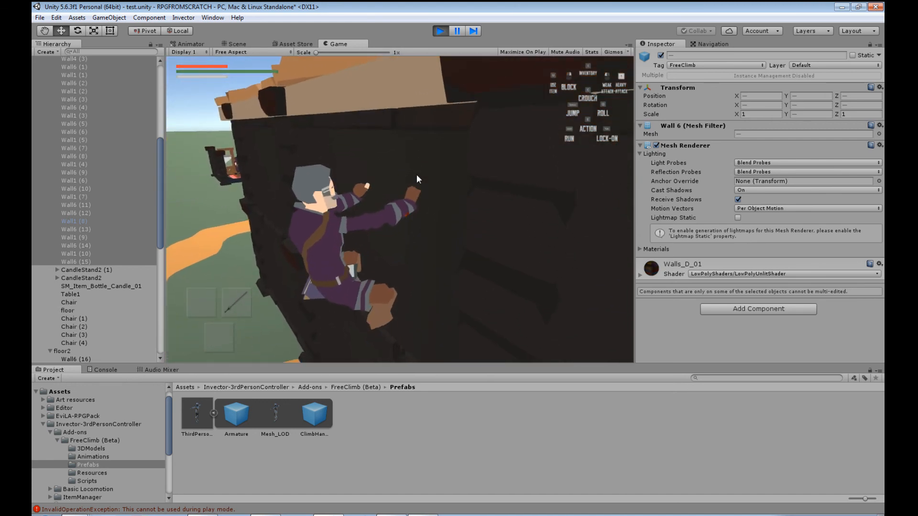
Test climbing left and back down the inn's wall, and walk towards the wall from the ground
key(a)
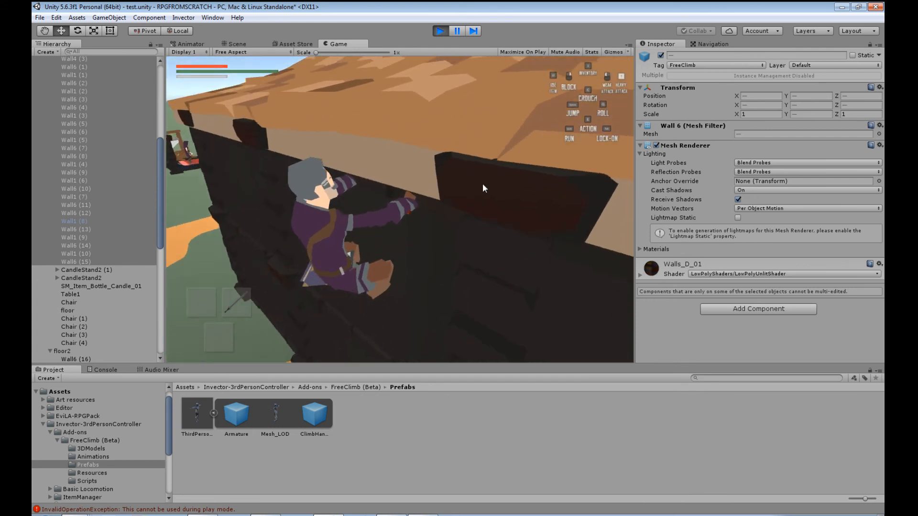
key(s)
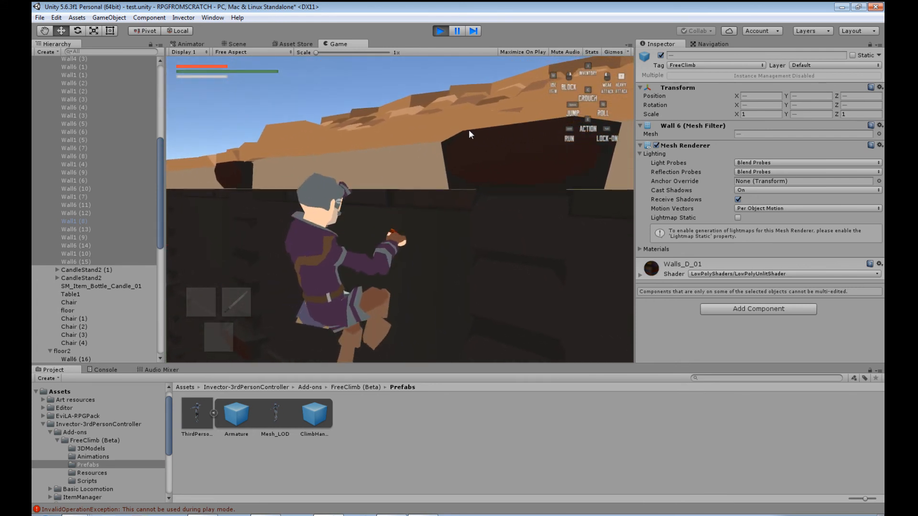
key(s)
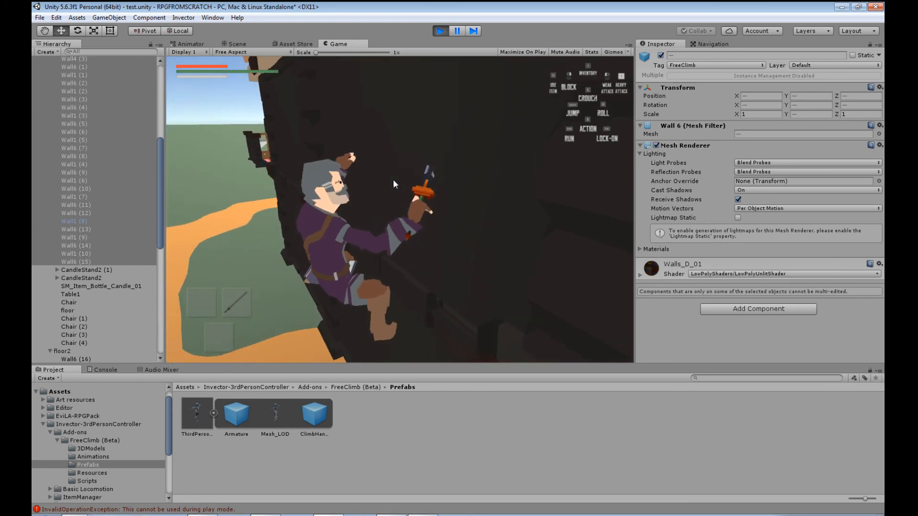
key(a)
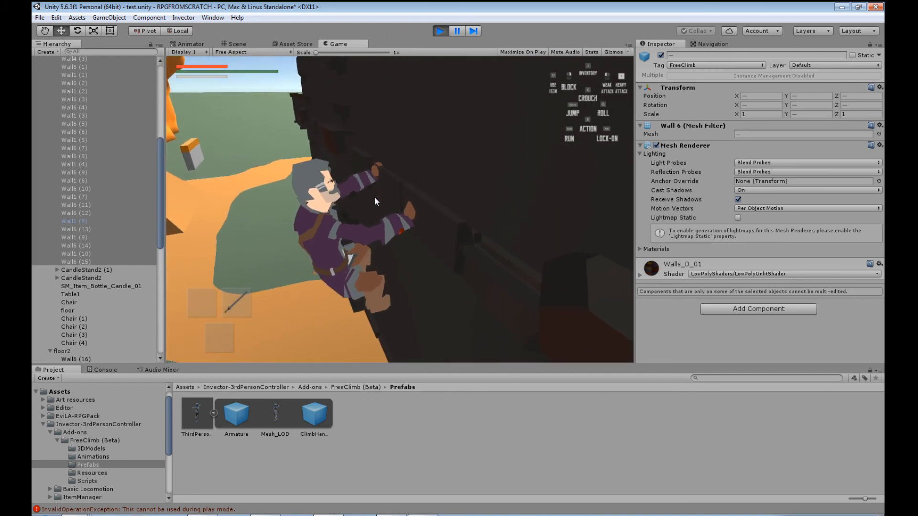
key(s)
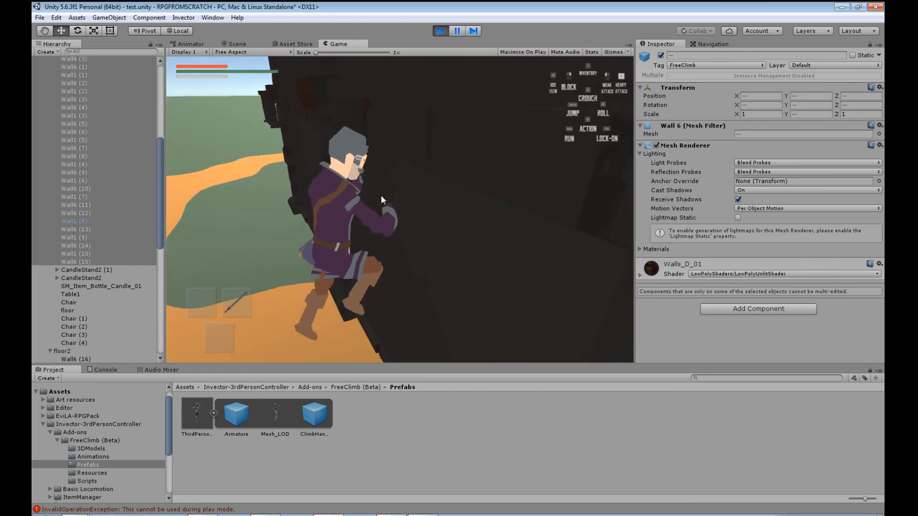
key(w)
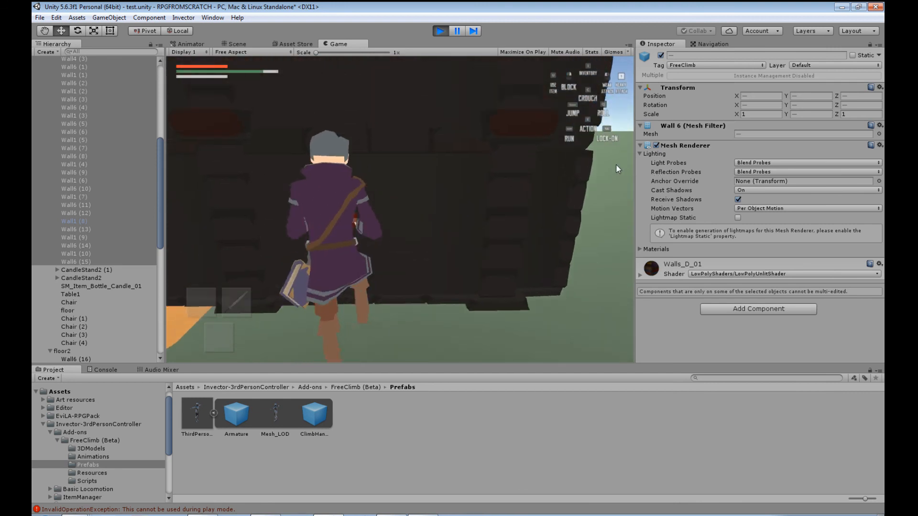
Test jumping onto the inn's outer wall, drop back to the ground and run away past the inn's corner
key(space)
key(w)
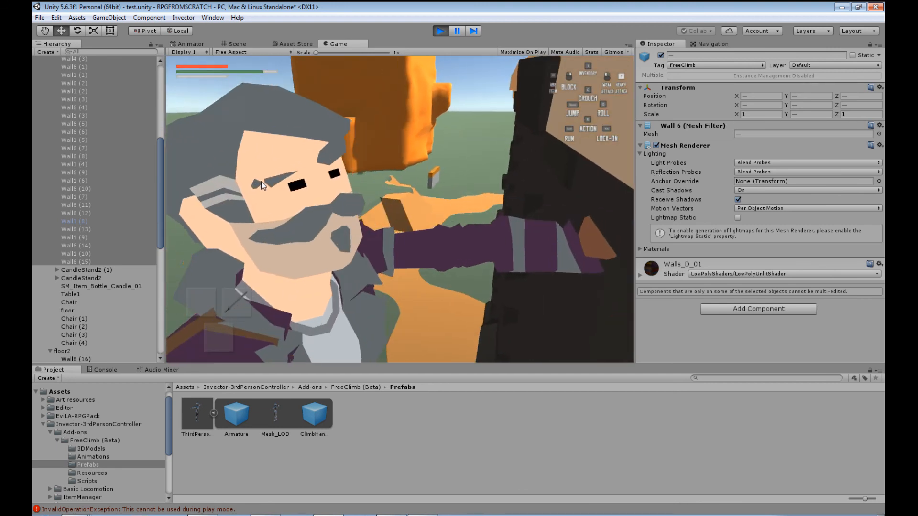
key(space)
key(s)
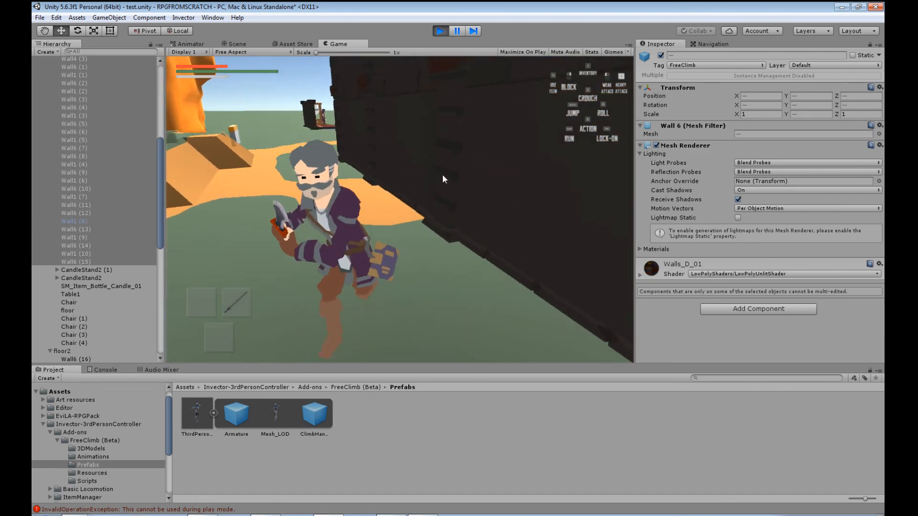
key(d)
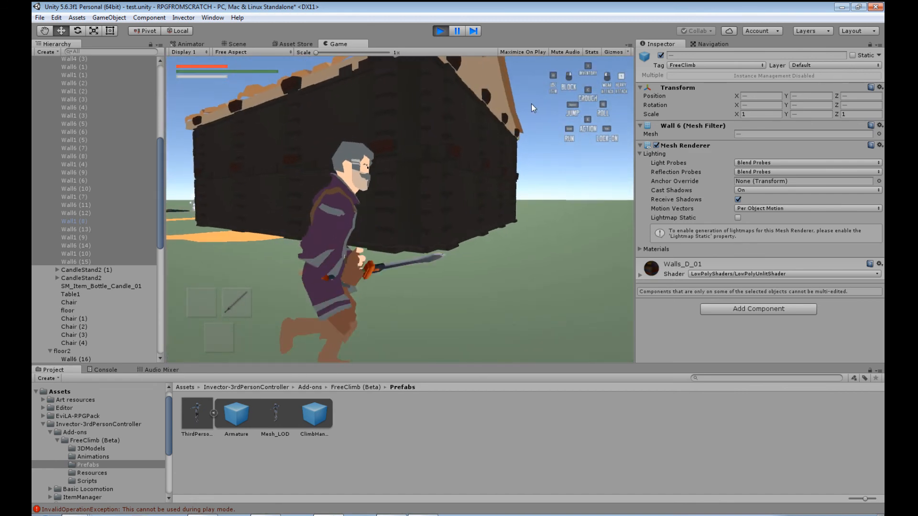
Return to the inn and test climbing its wall up to the roof edge and moving right beneath the roof
key(w)
key(space)
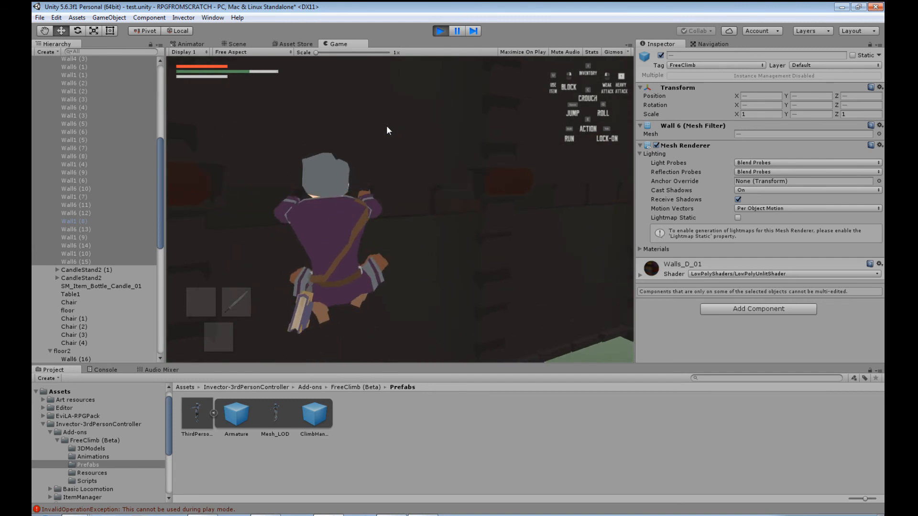
key(w)
key(w)
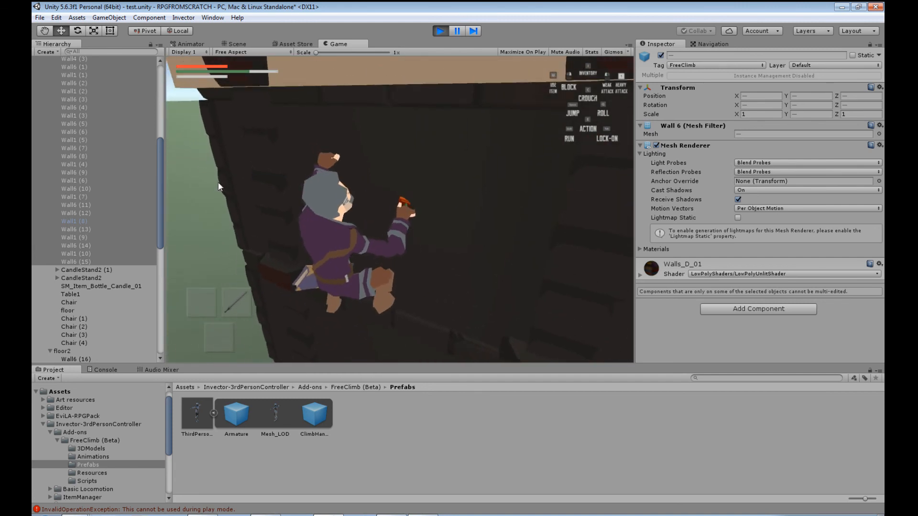
key(d)
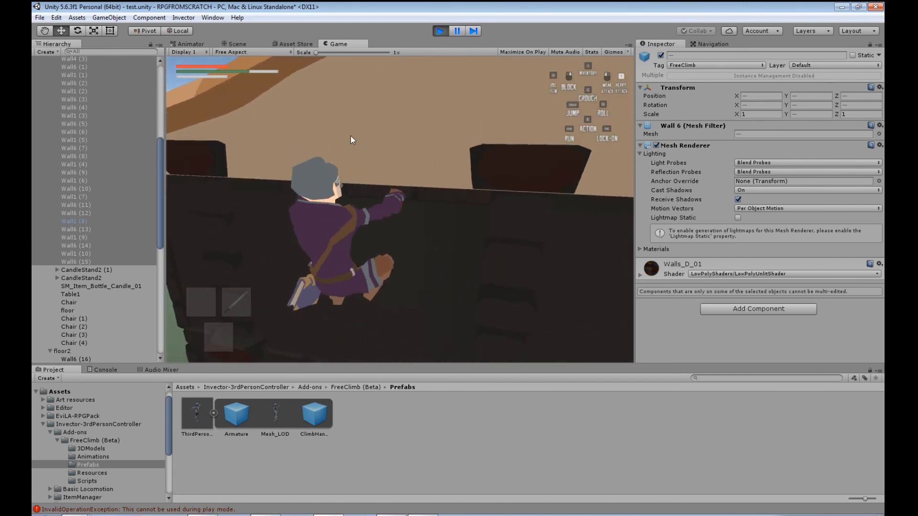
key(d)
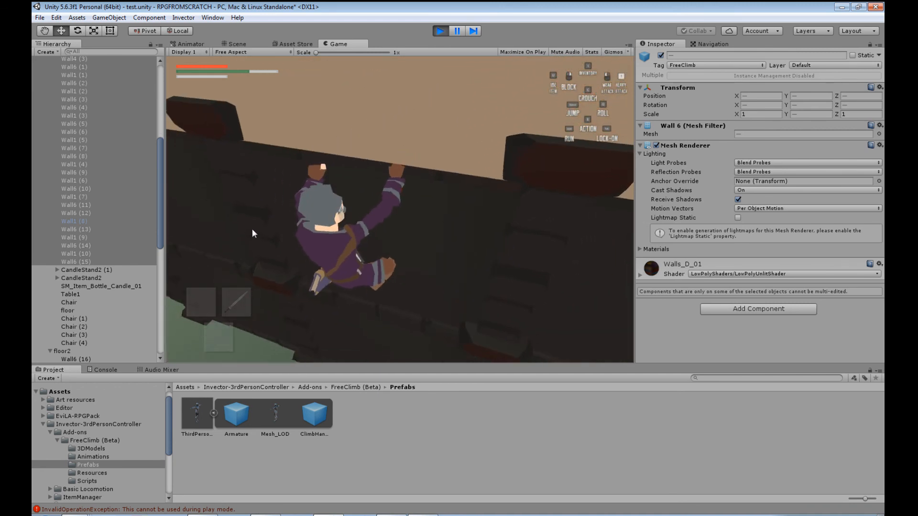
Climb back down to the ground and run the character around the corner along the inn's next wall
key(s)
key(s)
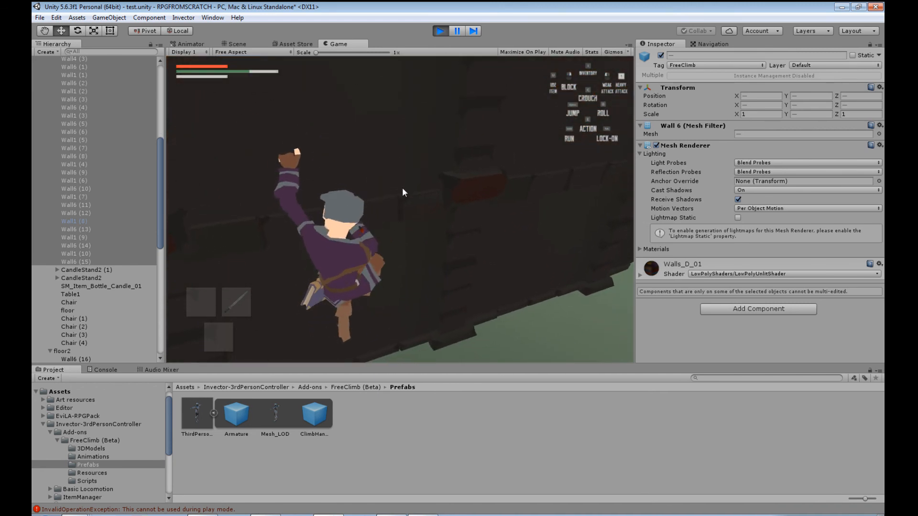
key(d)
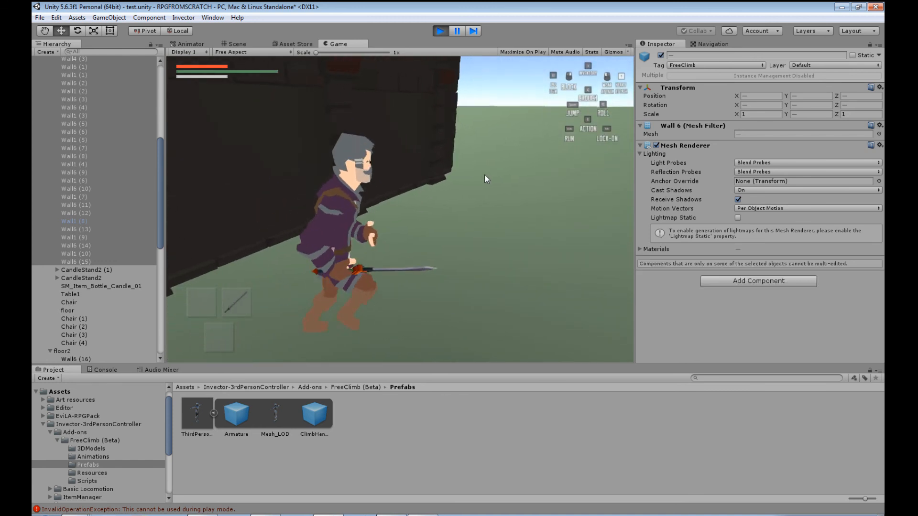
key(w)
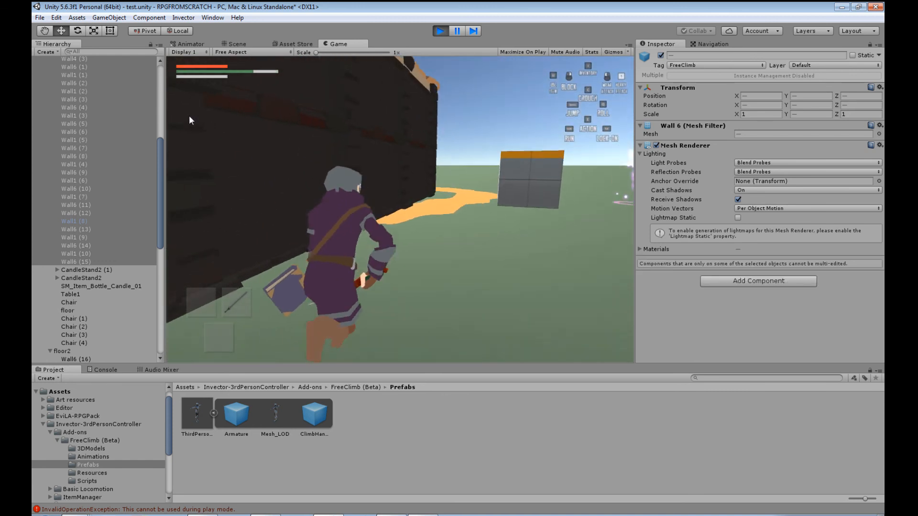
Test climbing this side of the inn up to the roof edge and moving right to the wall's outer corner
key(space)
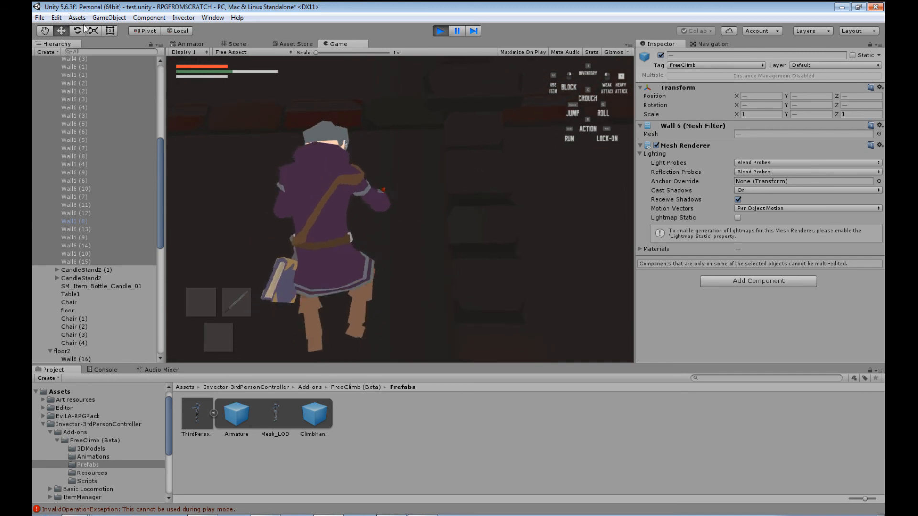
key(w)
key(w)
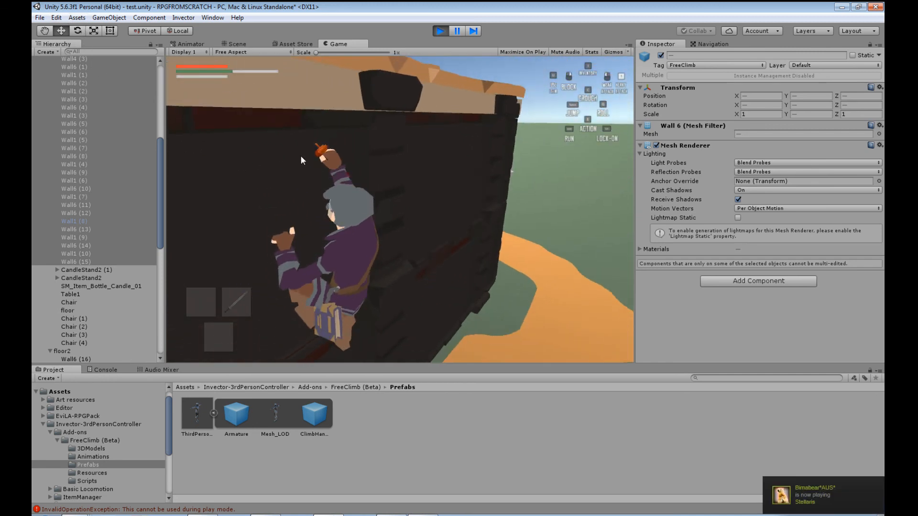
key(w)
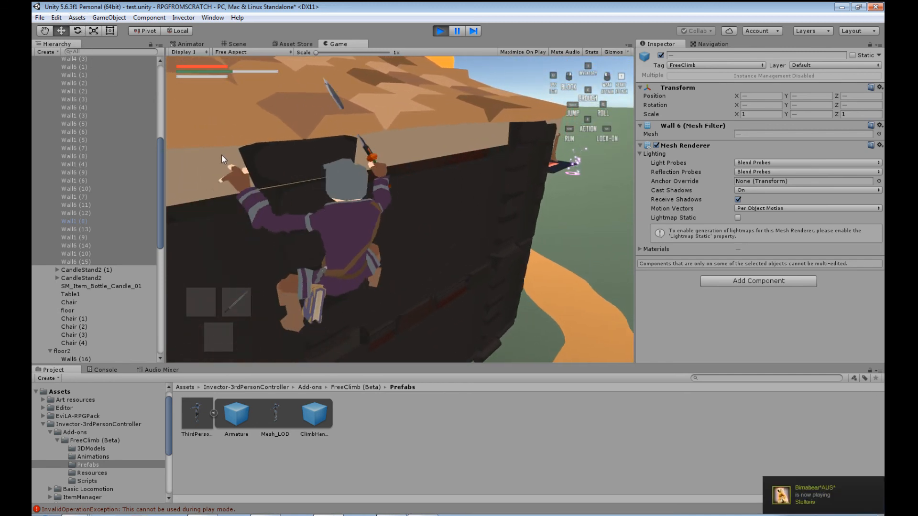
key(d)
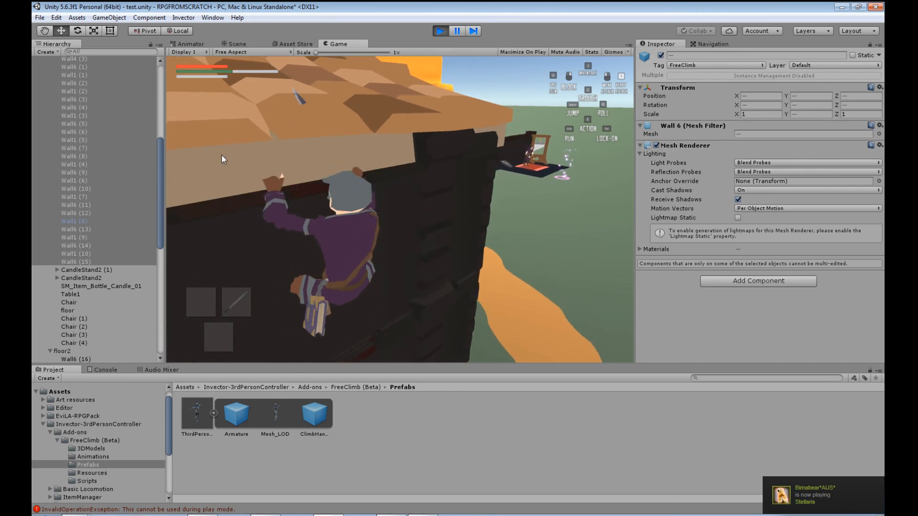
key(d)
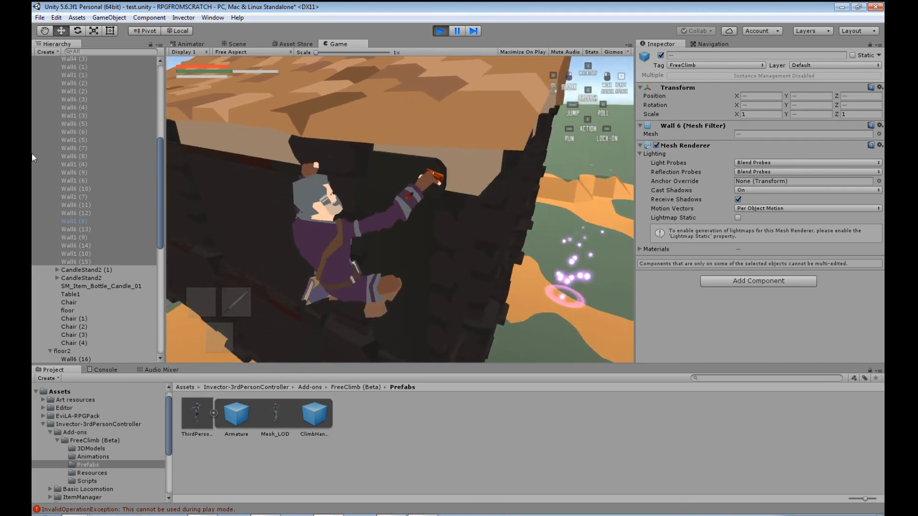
key(d)
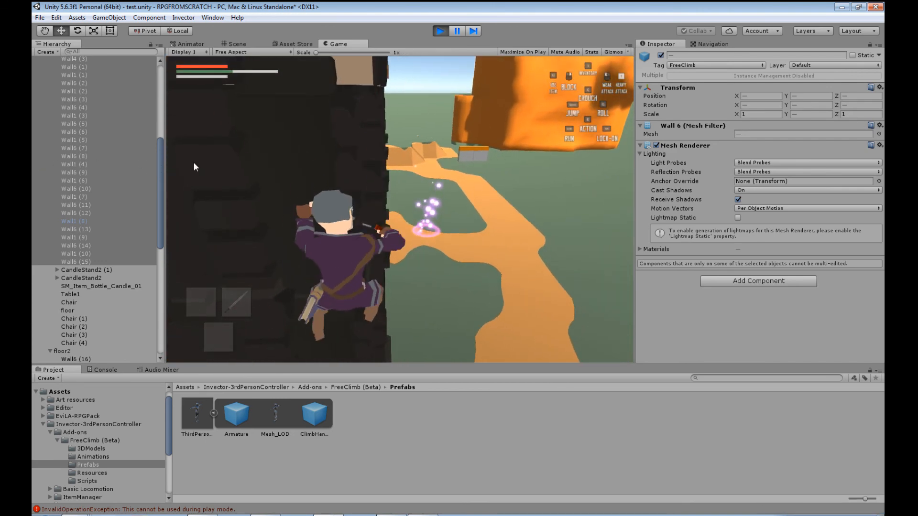
Climb down from the inn's corner and run the character along the path onto the open terrain
key(s)
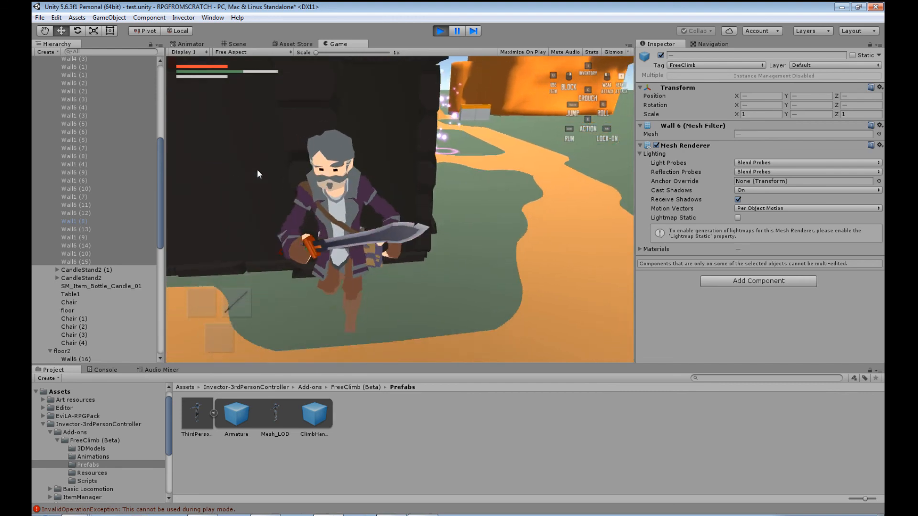
key(w)
key(d)
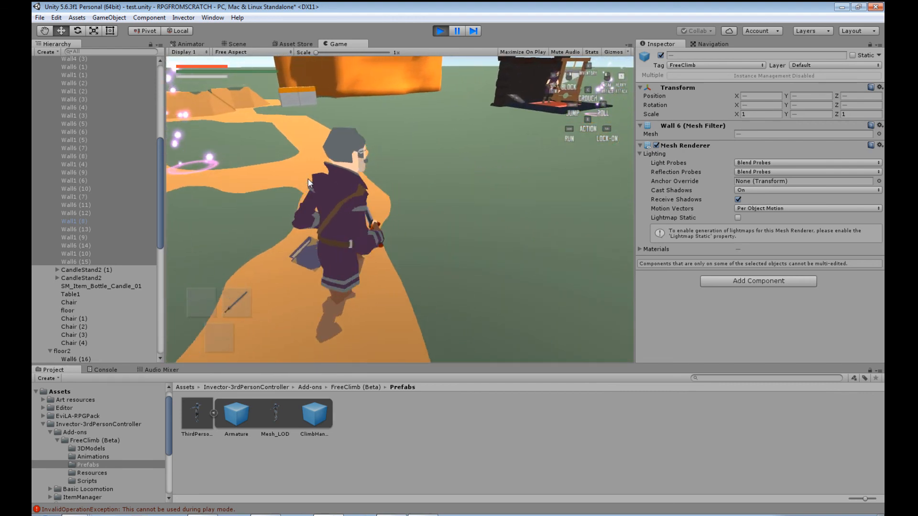
key(s)
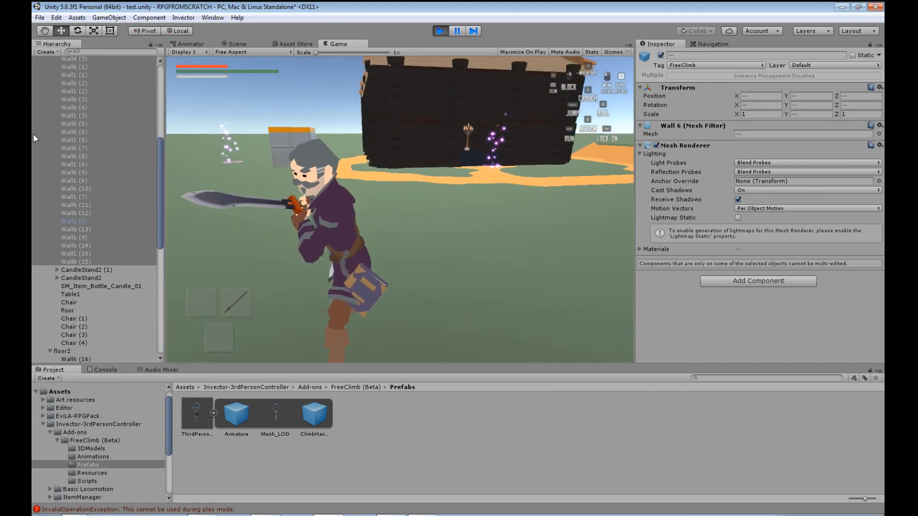
Run the character back to the inn's entrance and dismiss the message about the local bard
key(w)
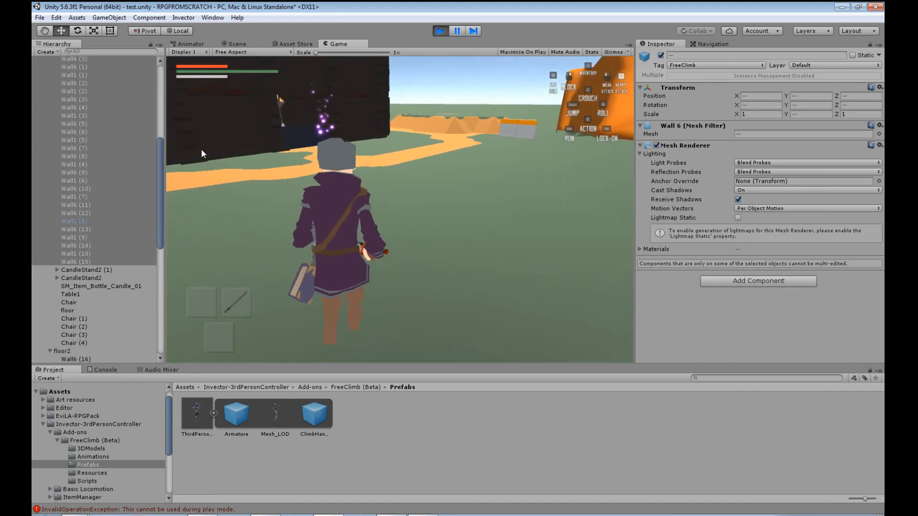
key(shift+w)
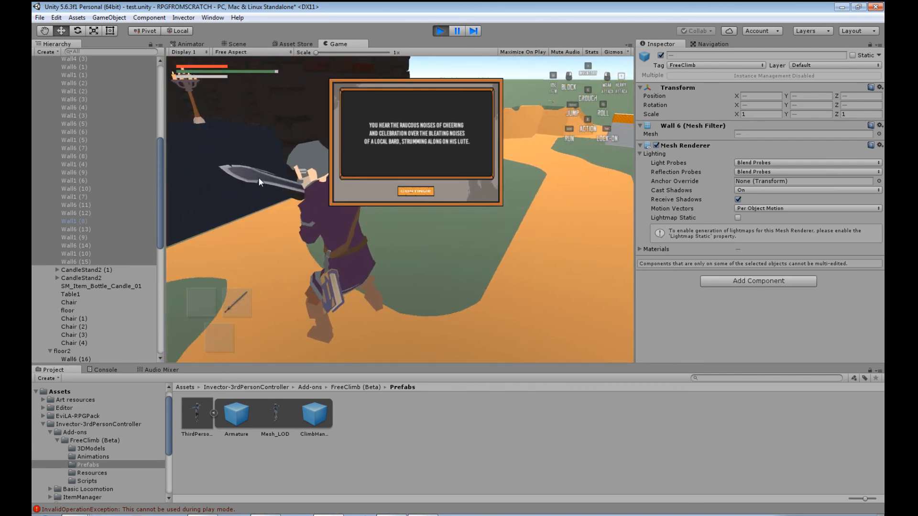
click(415, 194)
Walk the character into the inn and around the room, past the seated patrons and the bard
key(w)
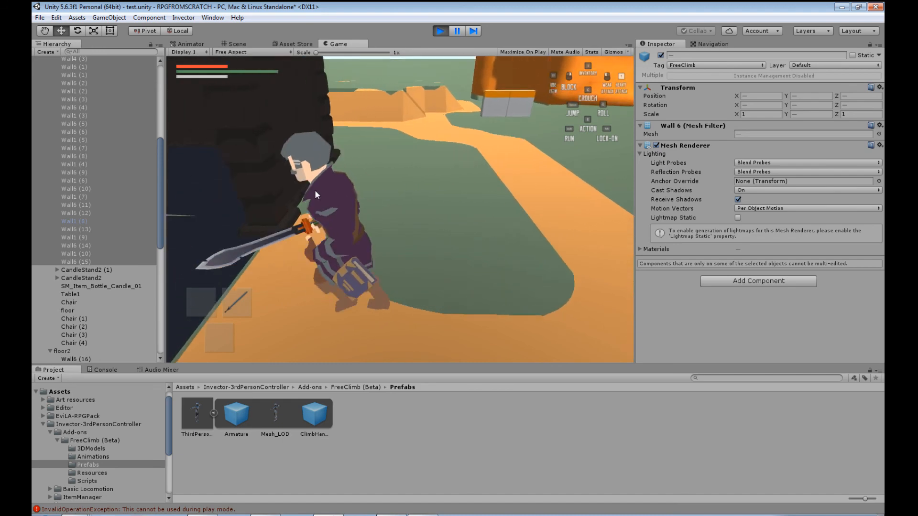
key(w)
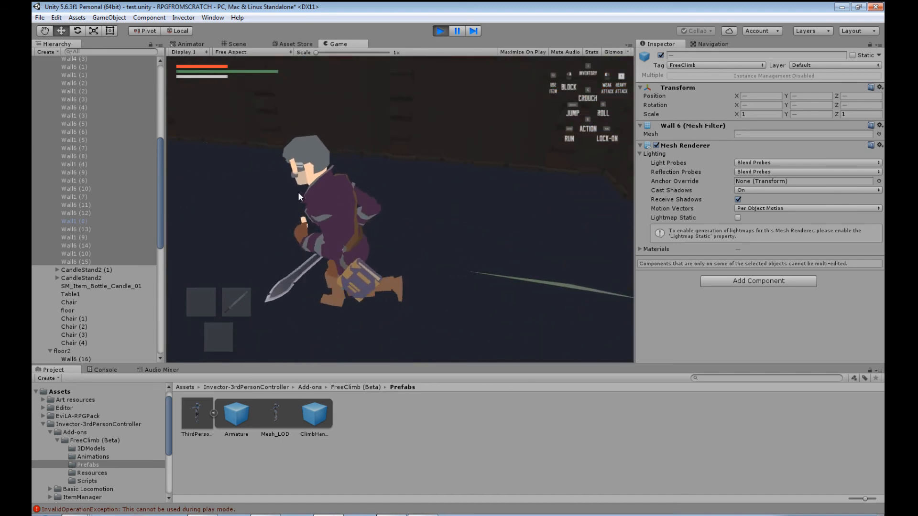
key(s)
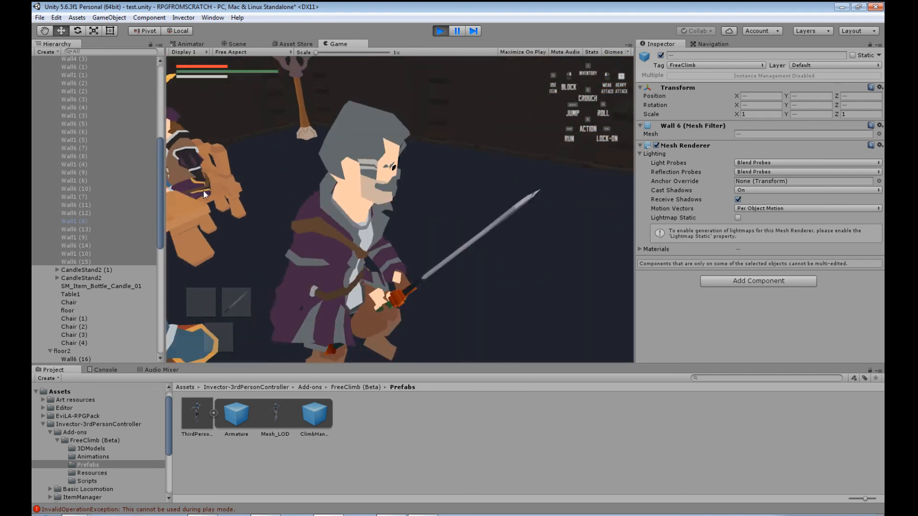
key(w)
key(s)
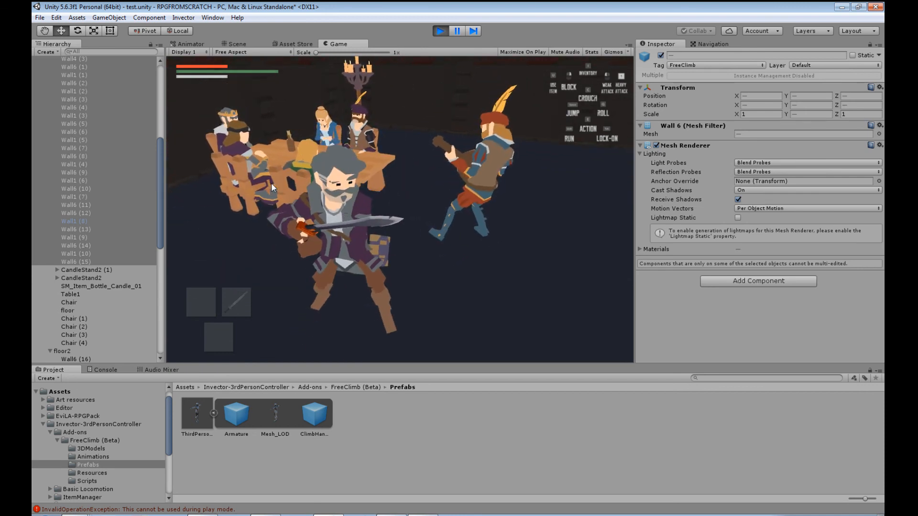
Run the character from the patrons' table across the inn's floor towards the open doorway
key(w)
key(shift)
key(d)
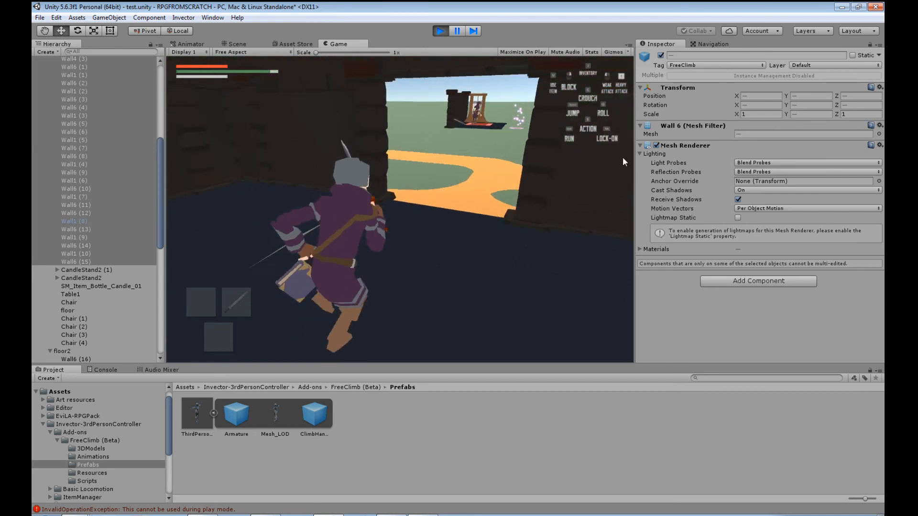